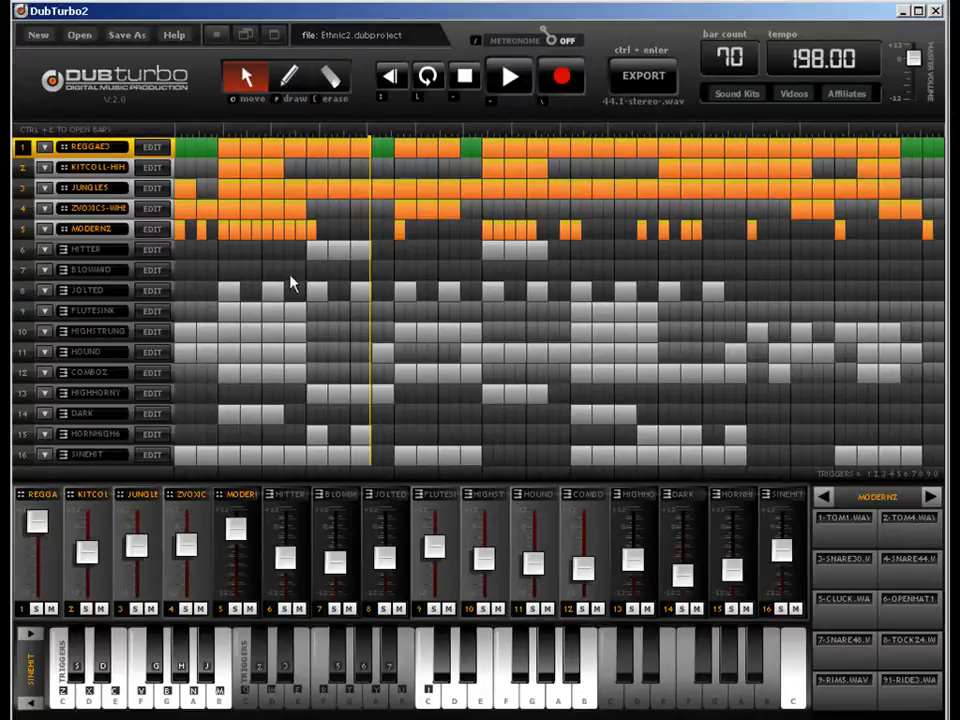
Play back the loaded Ethnic2 demo project, and open jungle.dubproject from the raw_kitdemos folder for listening.
{"action": "key", "text": "space"}
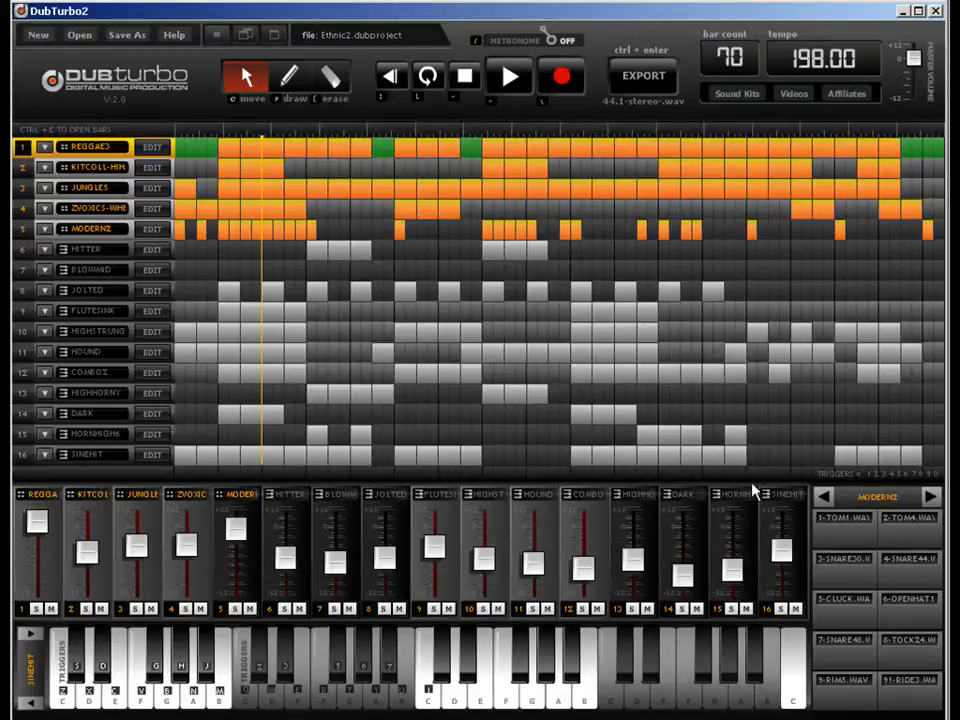
{"action": "key", "text": "space"}
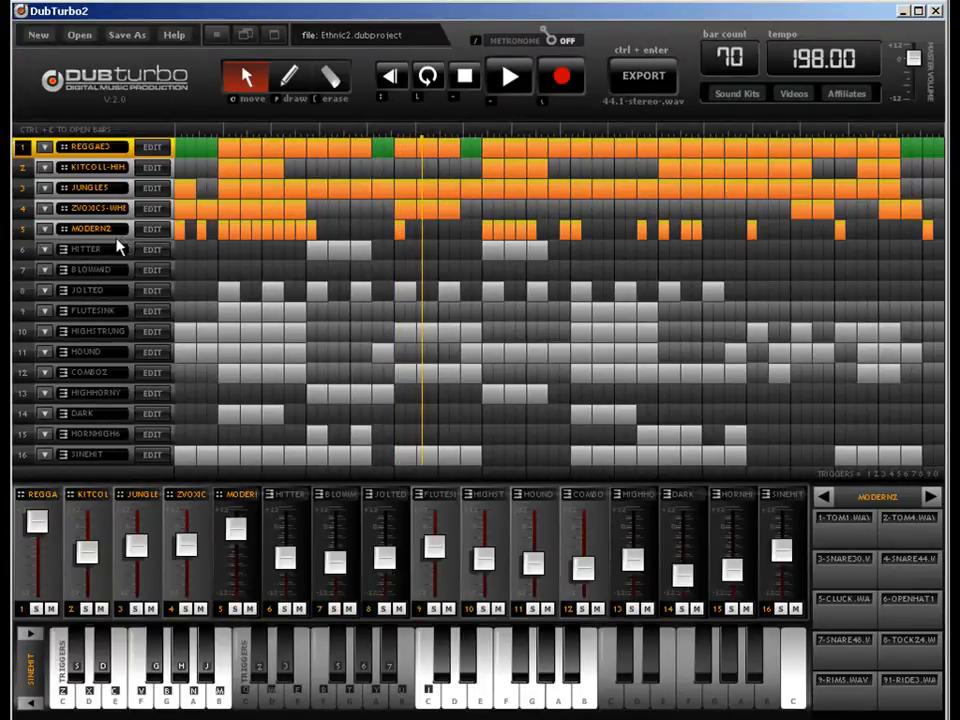
{"action": "left_click", "coordinate": [80, 36]}
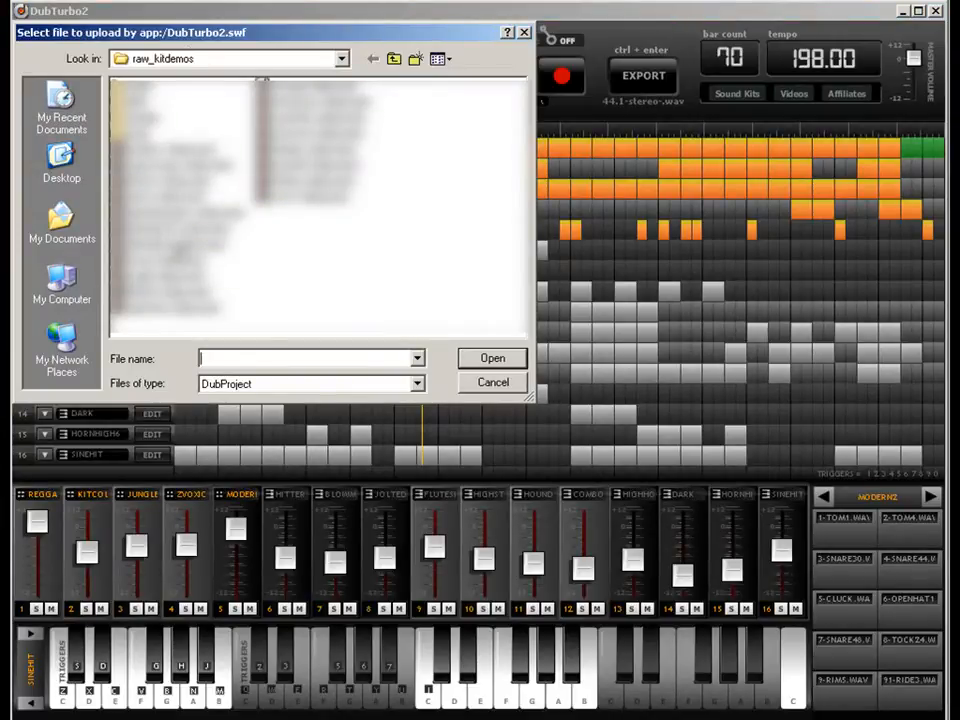
{"action": "double_click", "coordinate": [180, 290]}
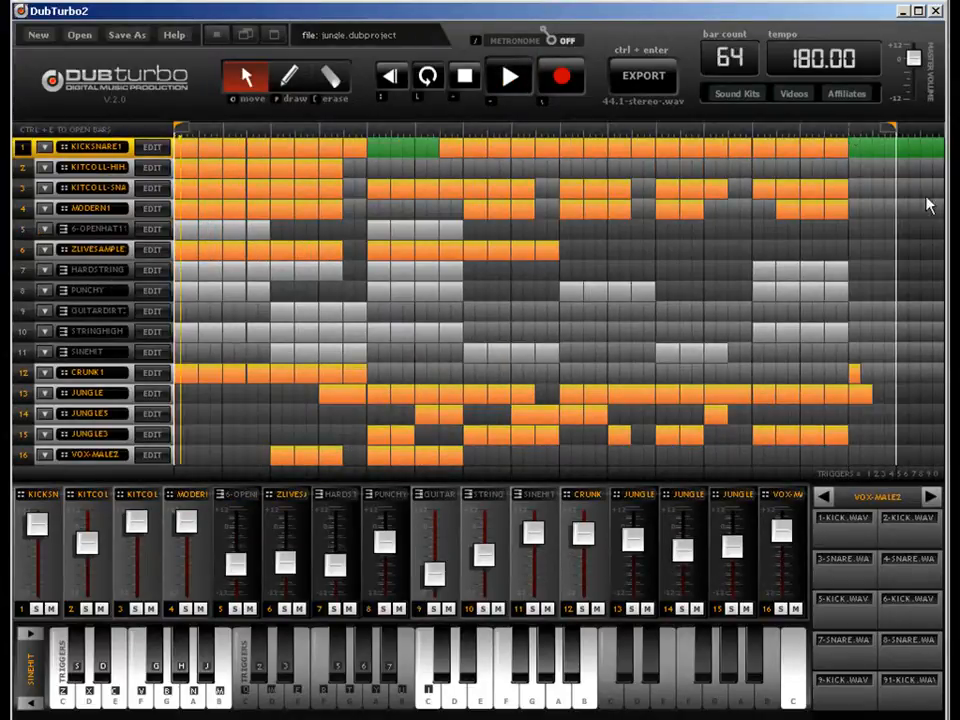
{"action": "left_click", "coordinate": [886, 133]}
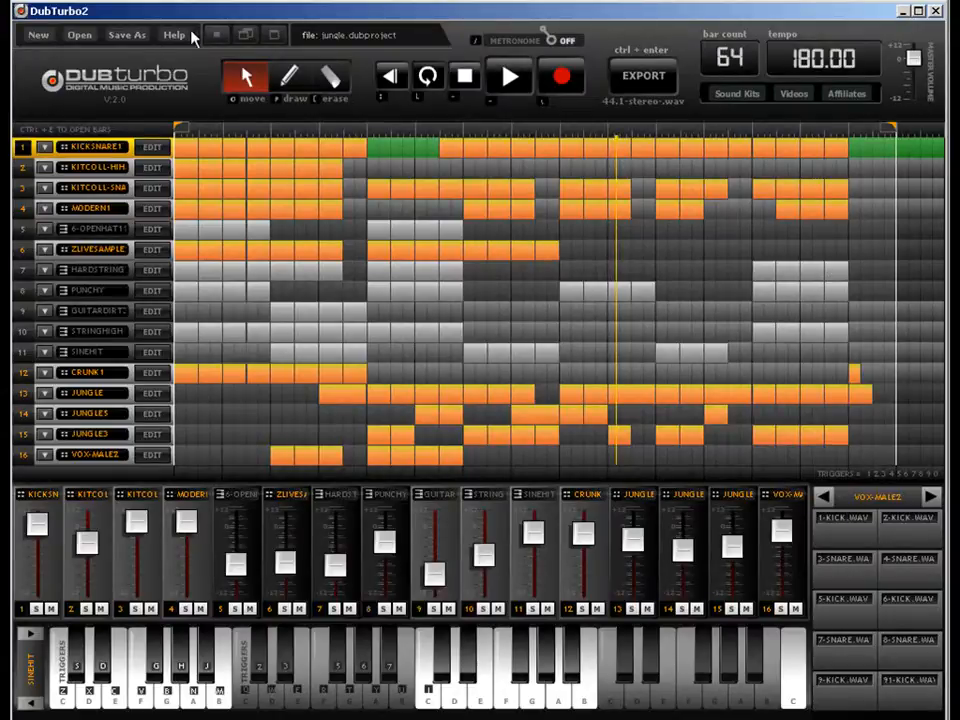
Open techwork.dubproject from the raw_kitdemos folder, play the arrangement and stop playback.
{"action": "left_click", "coordinate": [78, 36]}
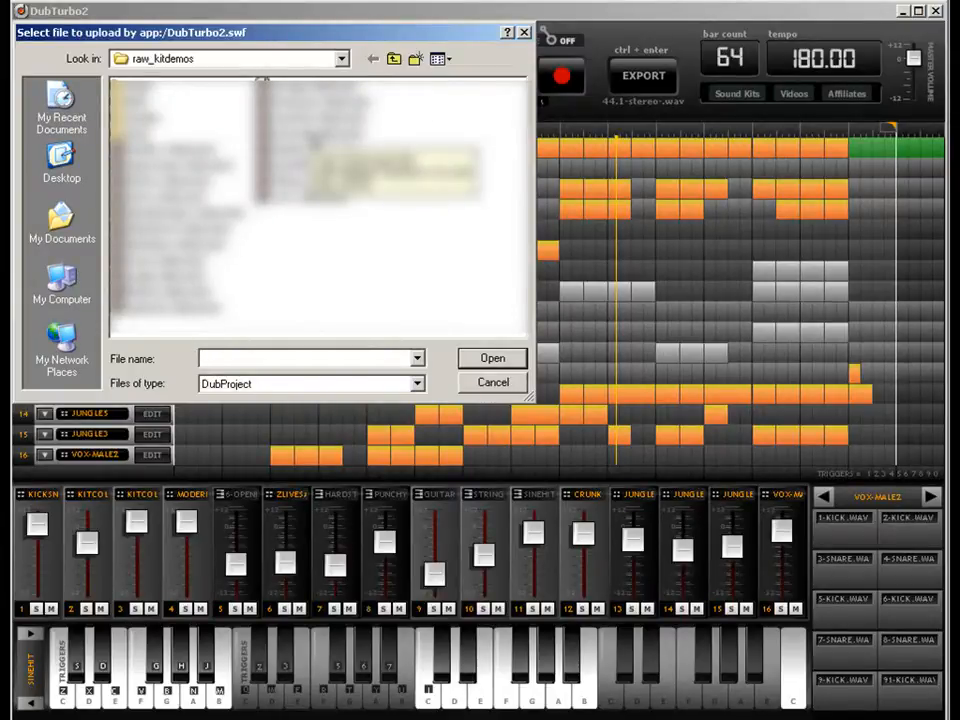
{"action": "double_click", "coordinate": [312, 136]}
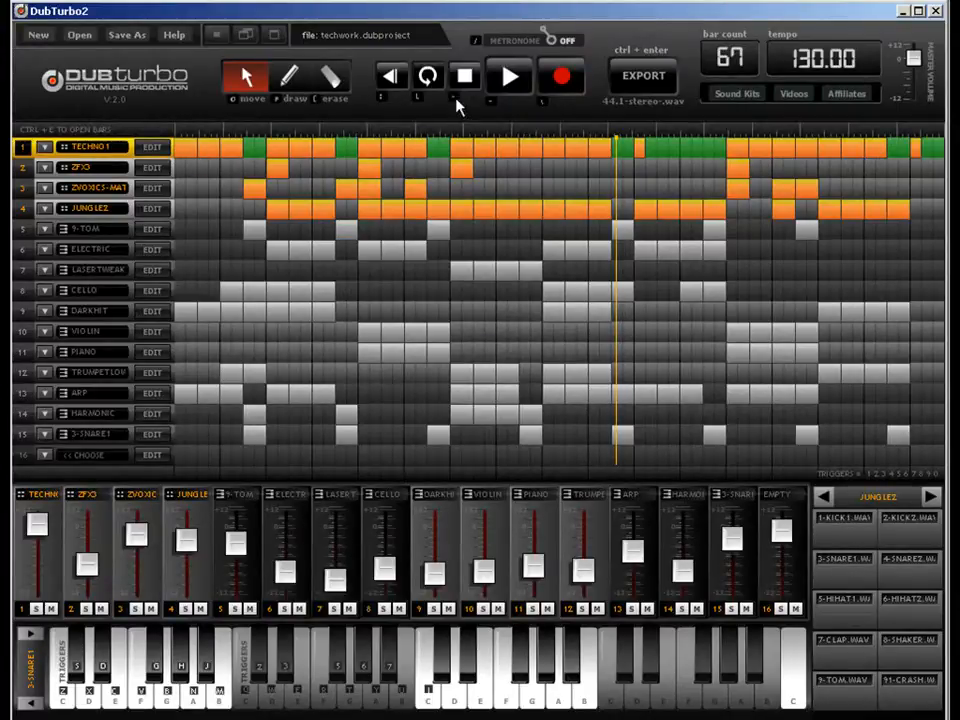
{"action": "left_click", "coordinate": [498, 77]}
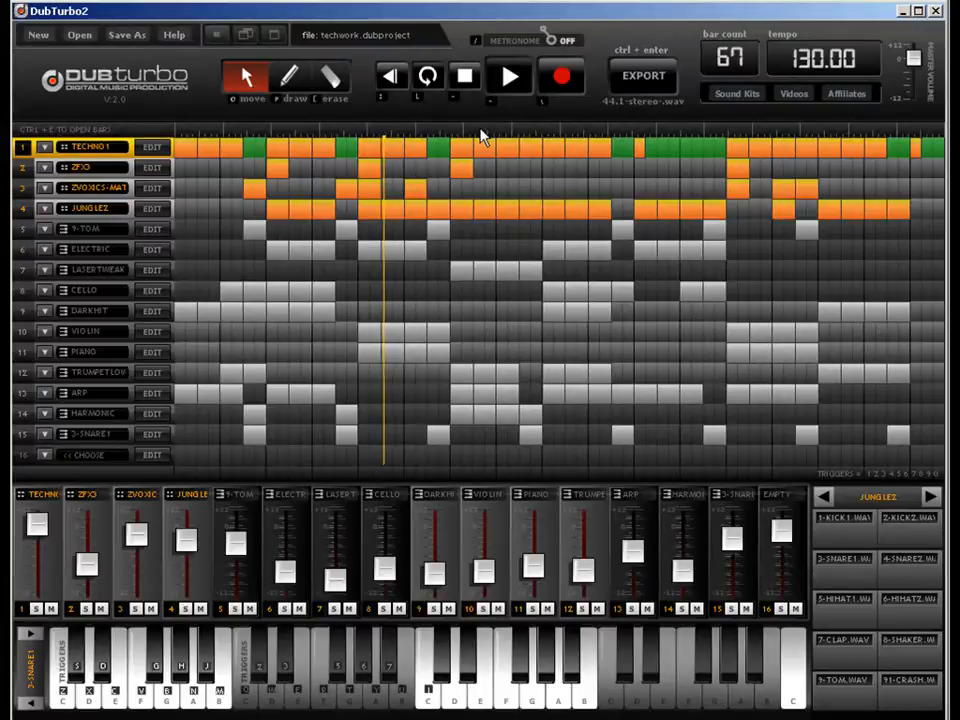
{"action": "left_click", "coordinate": [477, 82]}
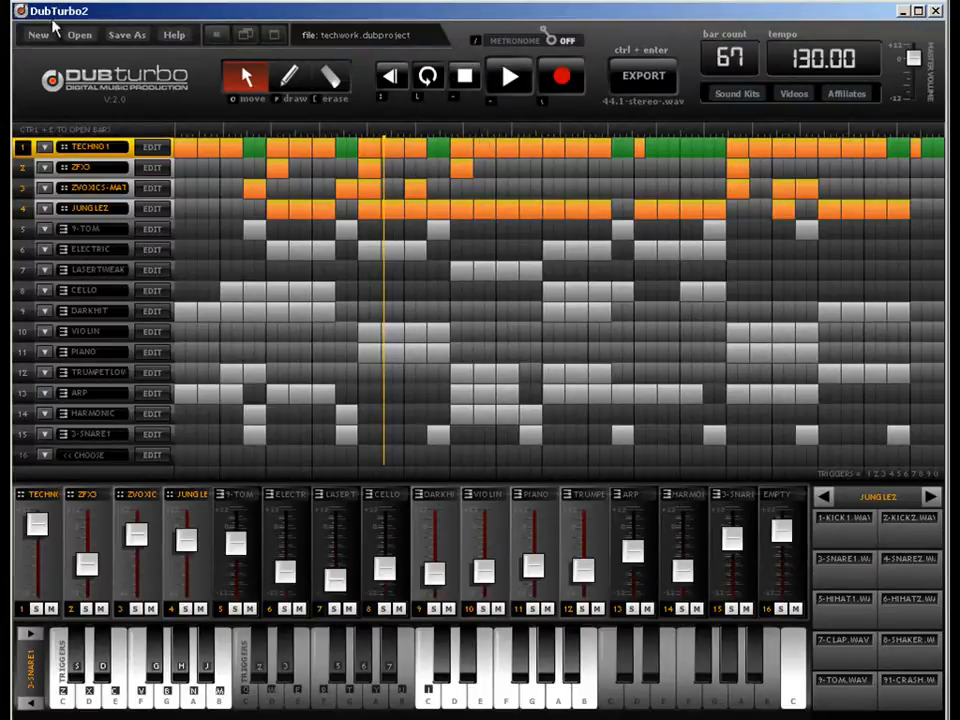
Open HipHopera2.dubproject from the raw_kitdemos folder, play the arrangement and stop playback.
{"action": "left_click", "coordinate": [80, 36]}
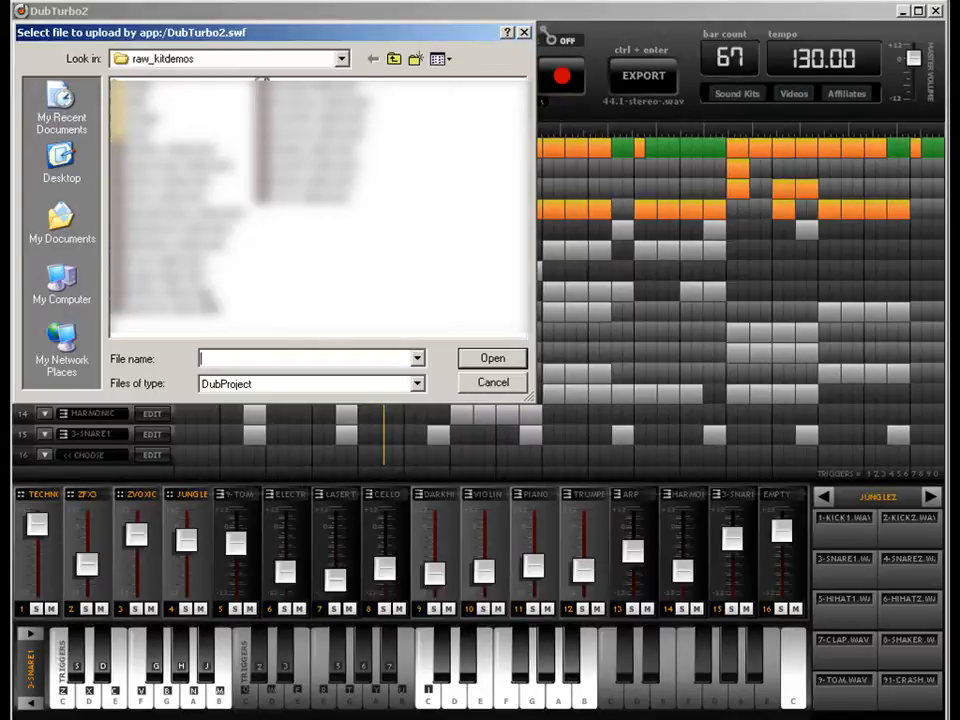
{"action": "double_click", "coordinate": [138, 148]}
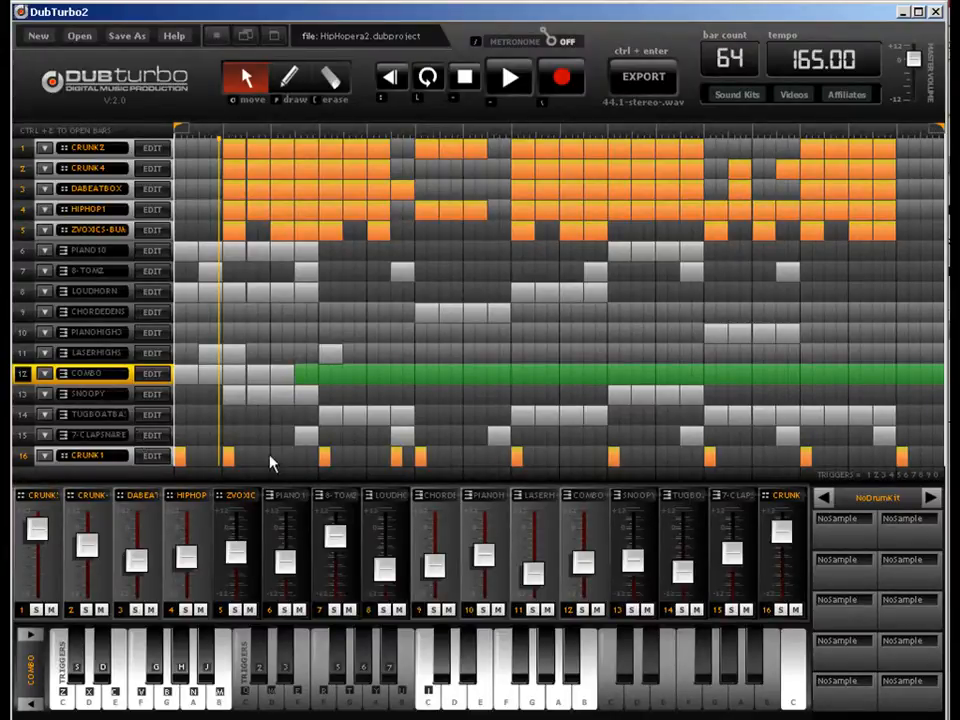
{"action": "left_click", "coordinate": [516, 84]}
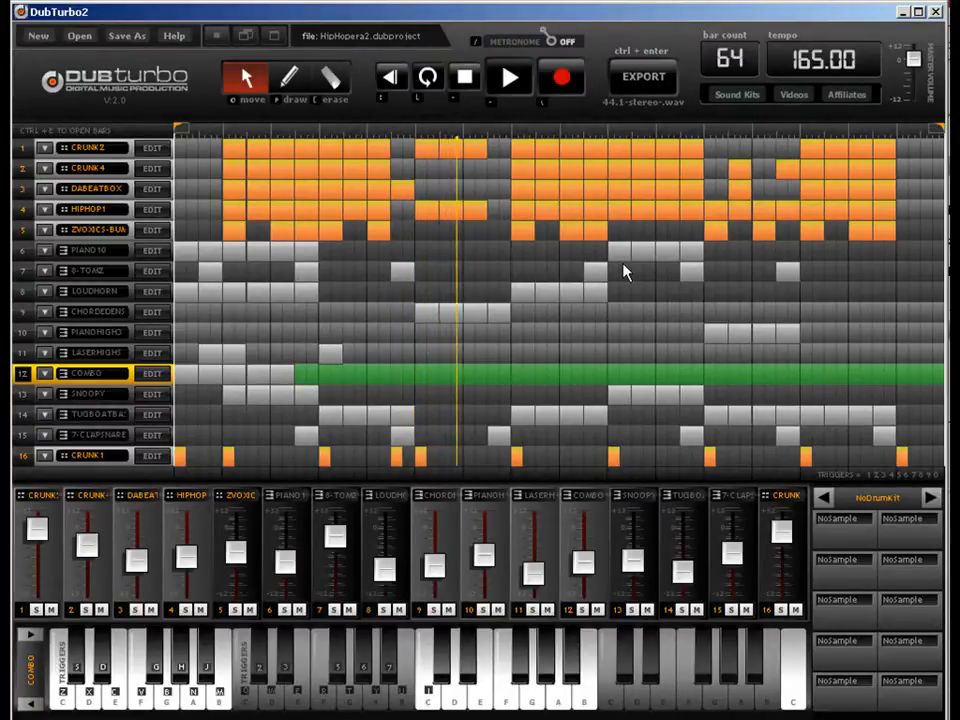
{"action": "key", "text": "space"}
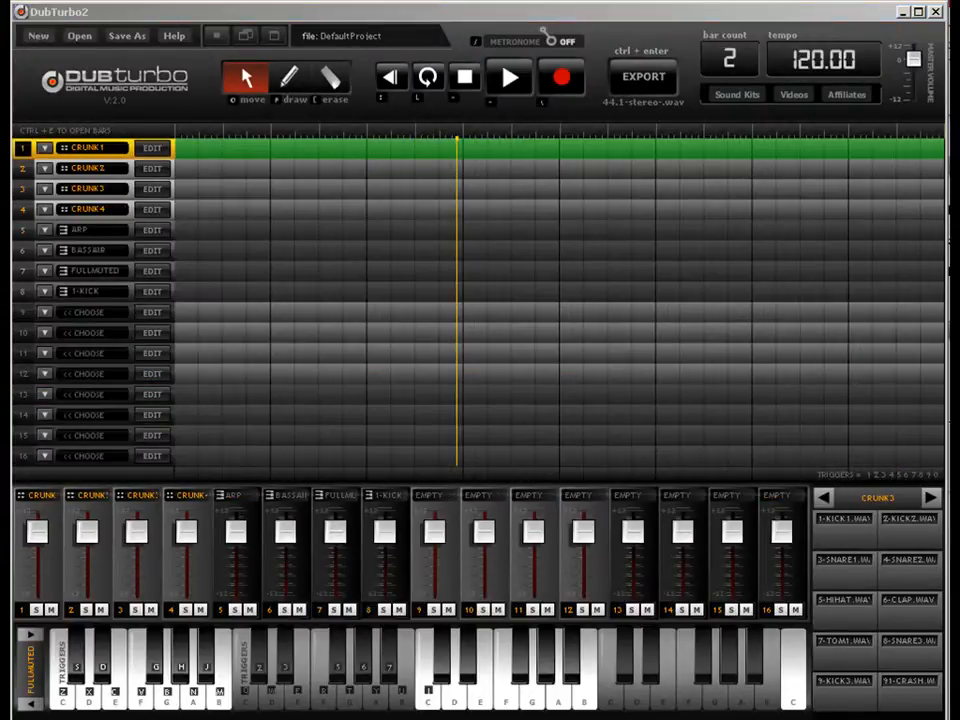
Set the tempo of the default project to 198.
{"action": "left_click", "coordinate": [849, 60]}
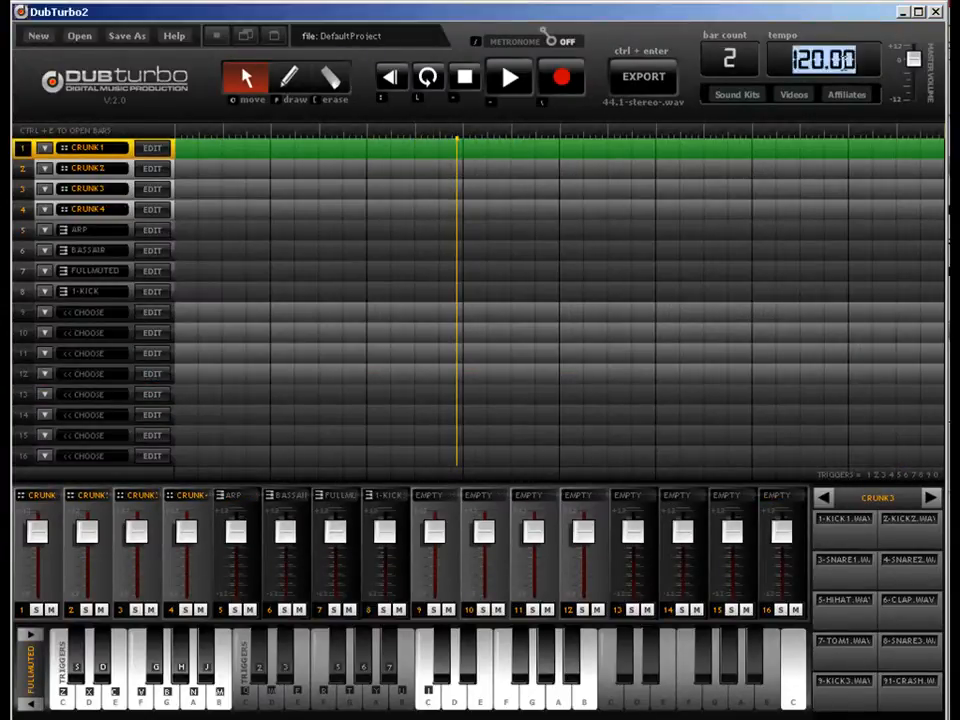
{"action": "type", "text": "199"}
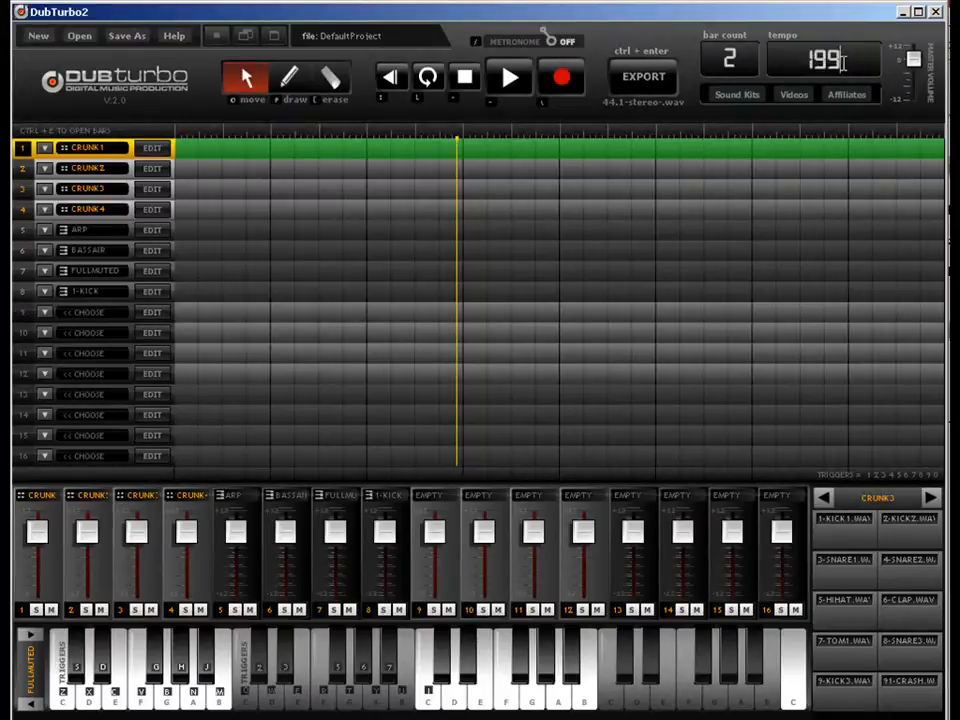
{"action": "key", "text": "BackSpace"}
{"action": "type", "text": "8"}
{"action": "key", "text": "Return"}
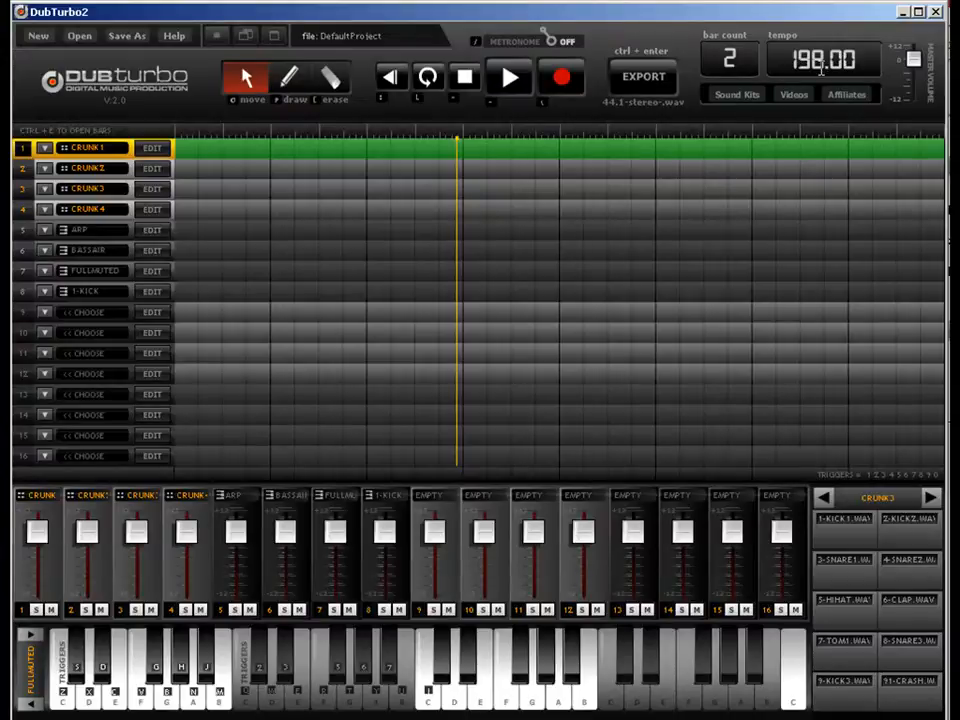
Draw a clip across both bars of track 1 and switch its drum kit to KITCOLL-TOMKIT.
{"action": "left_click", "coordinate": [290, 82]}
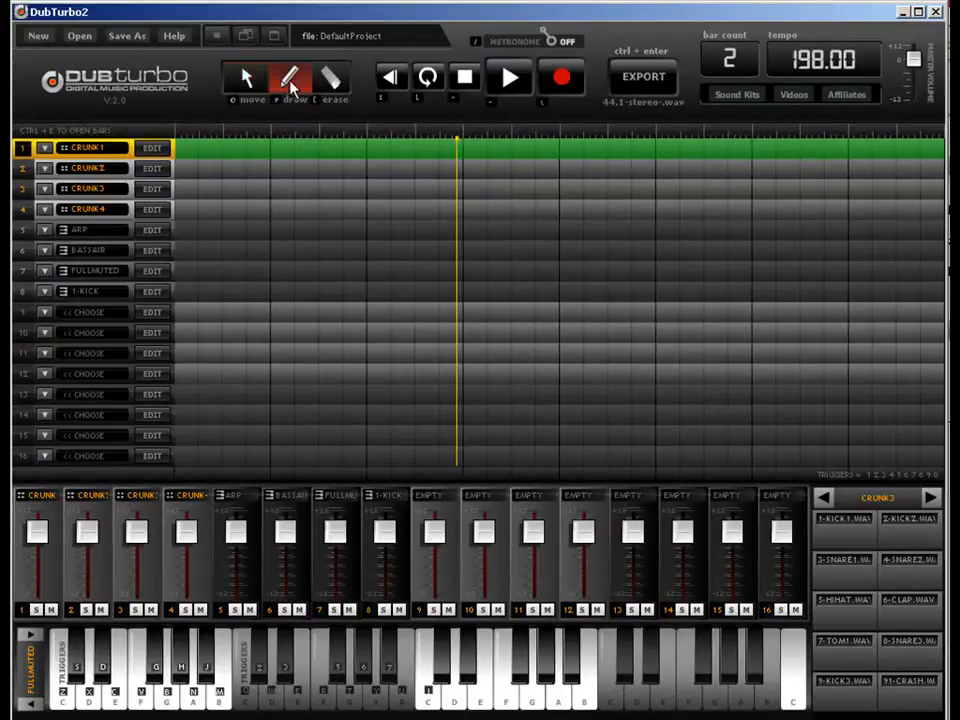
{"action": "left_click_drag", "start_coordinate": [184, 149], "coordinate": [941, 148]}
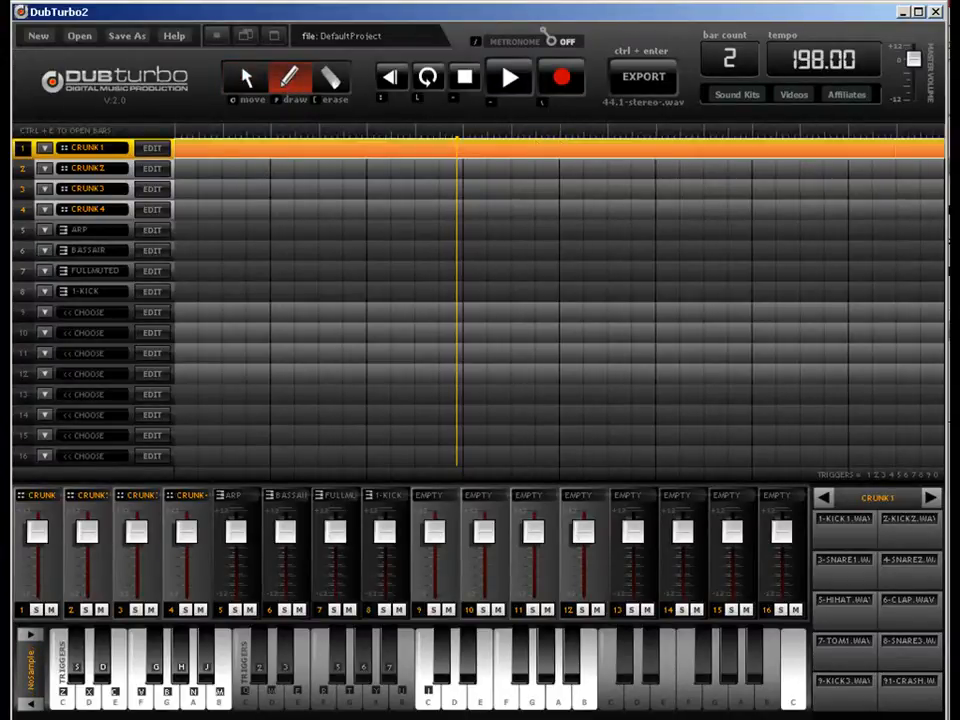
{"action": "left_click", "coordinate": [152, 149]}
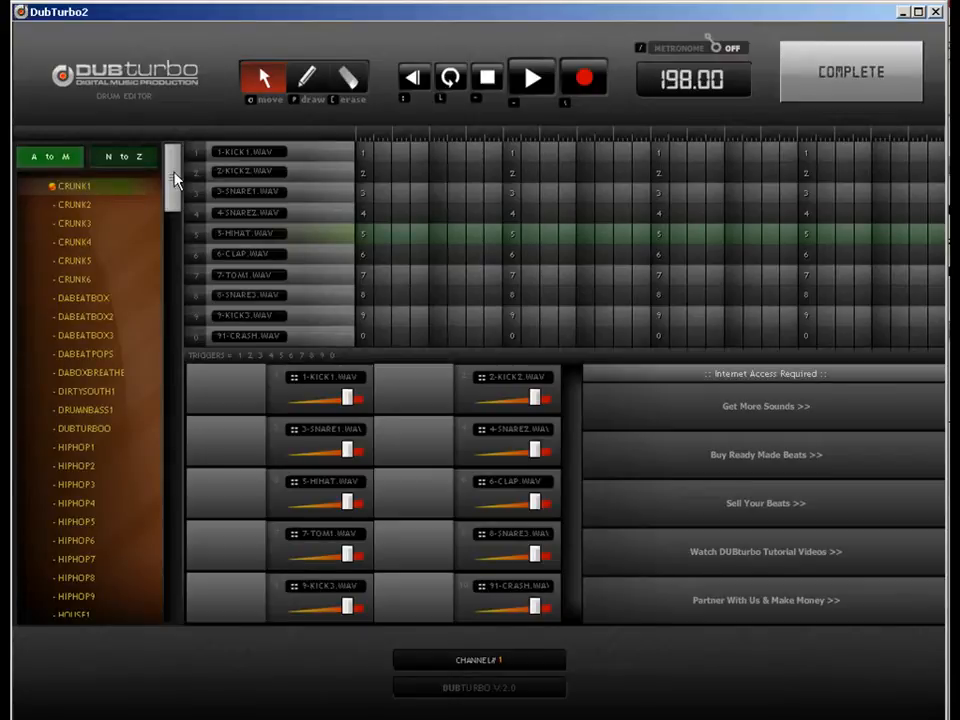
{"action": "left_click_drag", "start_coordinate": [175, 179], "coordinate": [184, 568]}
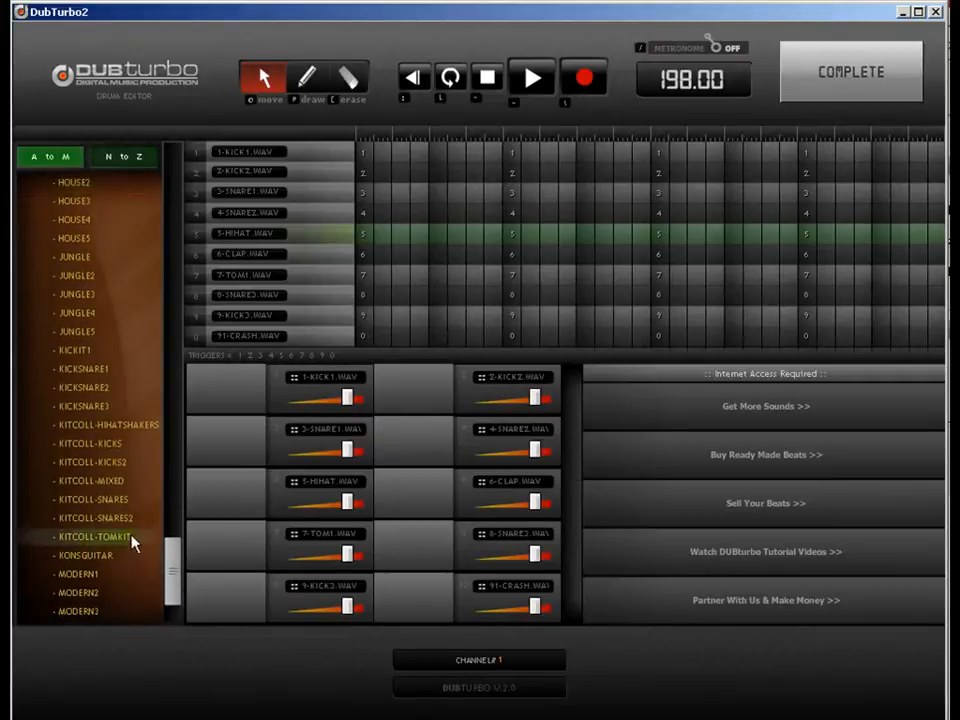
{"action": "left_click", "coordinate": [150, 541]}
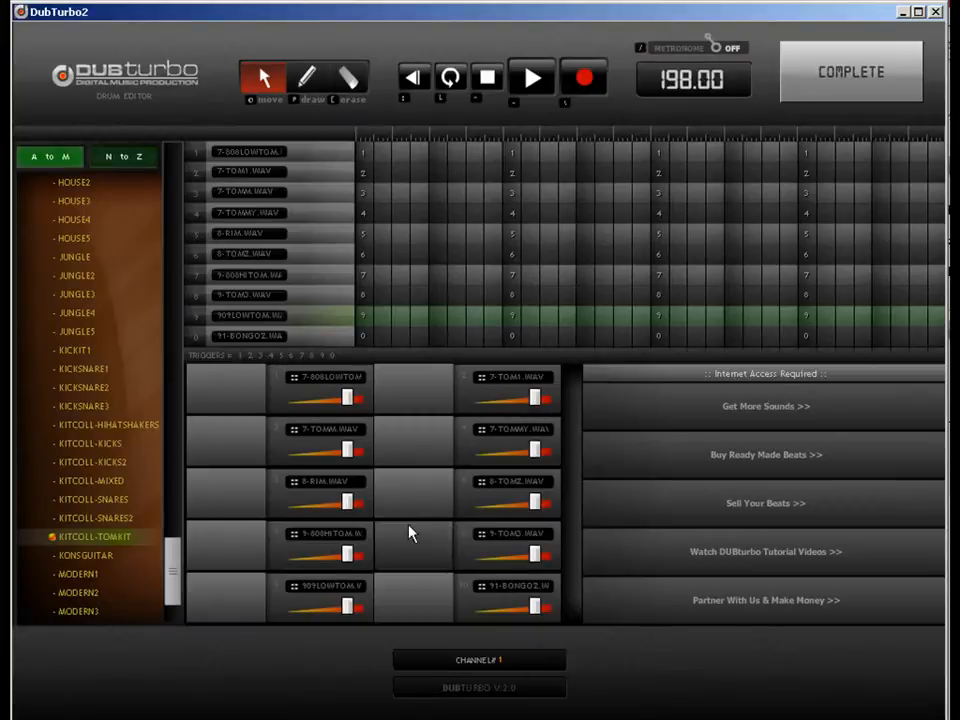
Draw a sparse pattern of rim, tom and bongo hits in the track 1 drum editor and complete the edit.
{"action": "left_click", "coordinate": [306, 77]}
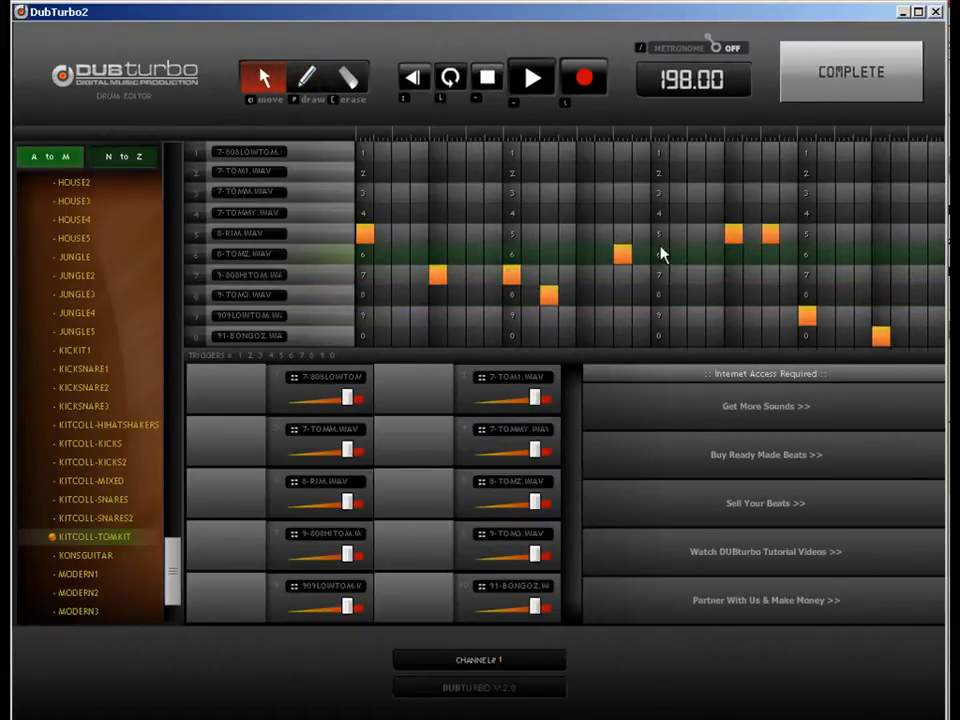
{"action": "left_click", "coordinate": [840, 90]}
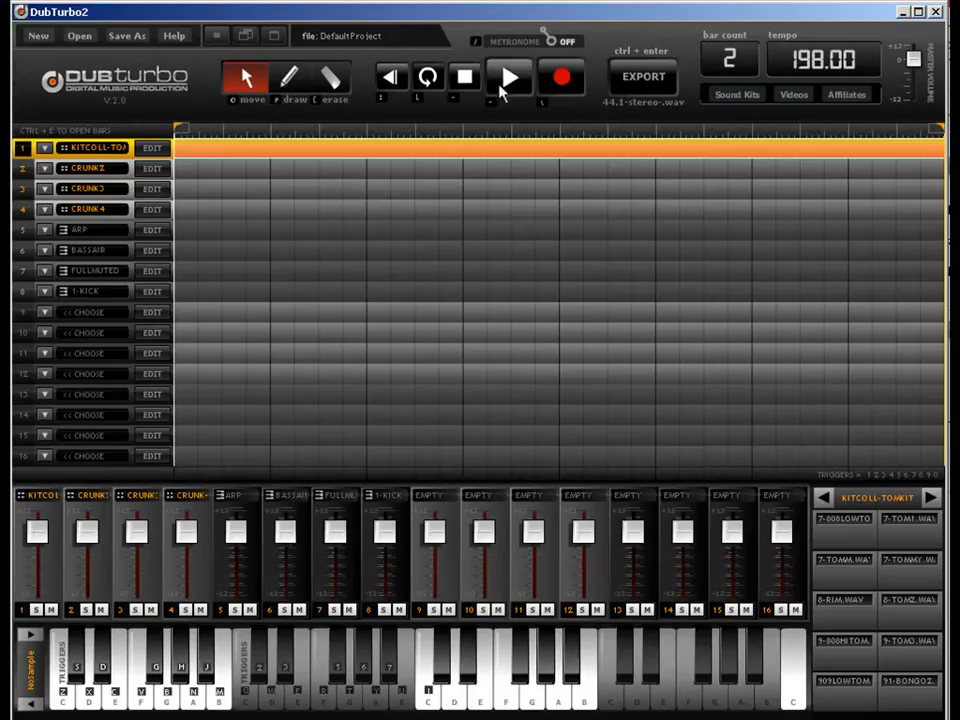
Set the project's bar count to 4.
{"action": "double_click", "coordinate": [720, 54]}
{"action": "type", "text": "4"}
{"action": "key", "text": "Return"}
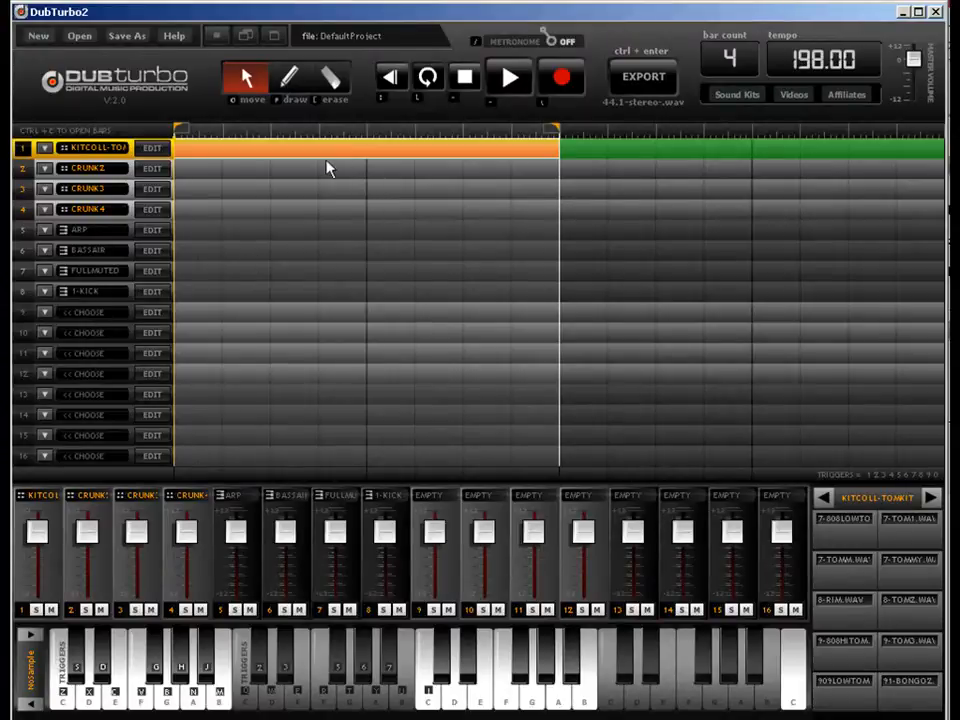
Copy the track 1 tom clip into the empty last two bars and extend the loop end to the fourth bar.
{"action": "left_click_drag", "start_coordinate": [328, 150], "coordinate": [629, 143]}
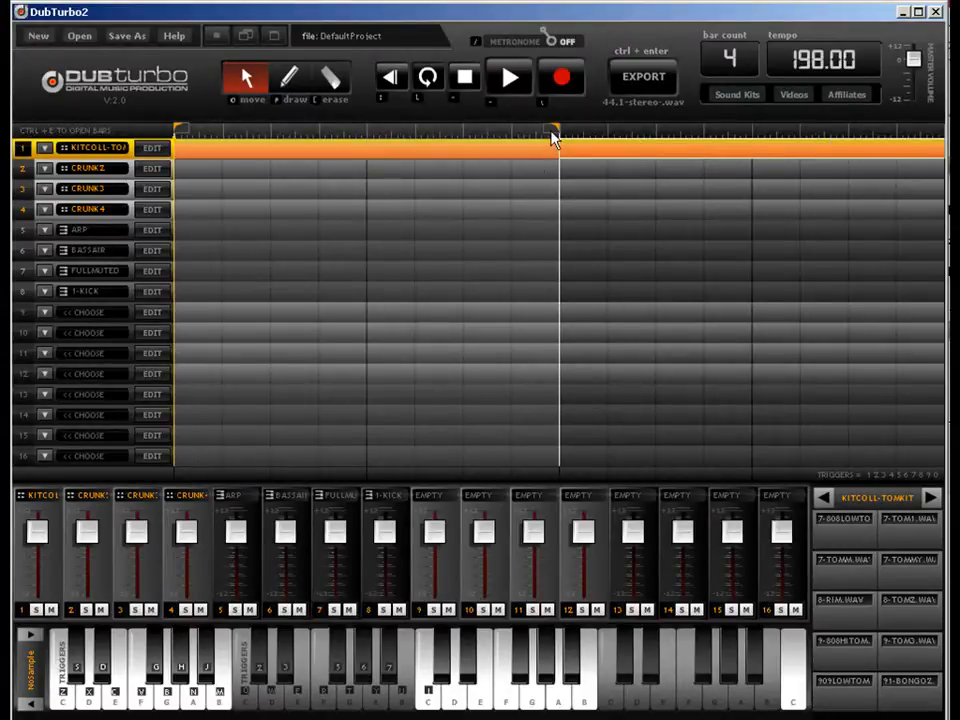
{"action": "left_click_drag", "start_coordinate": [555, 140], "coordinate": [935, 130]}
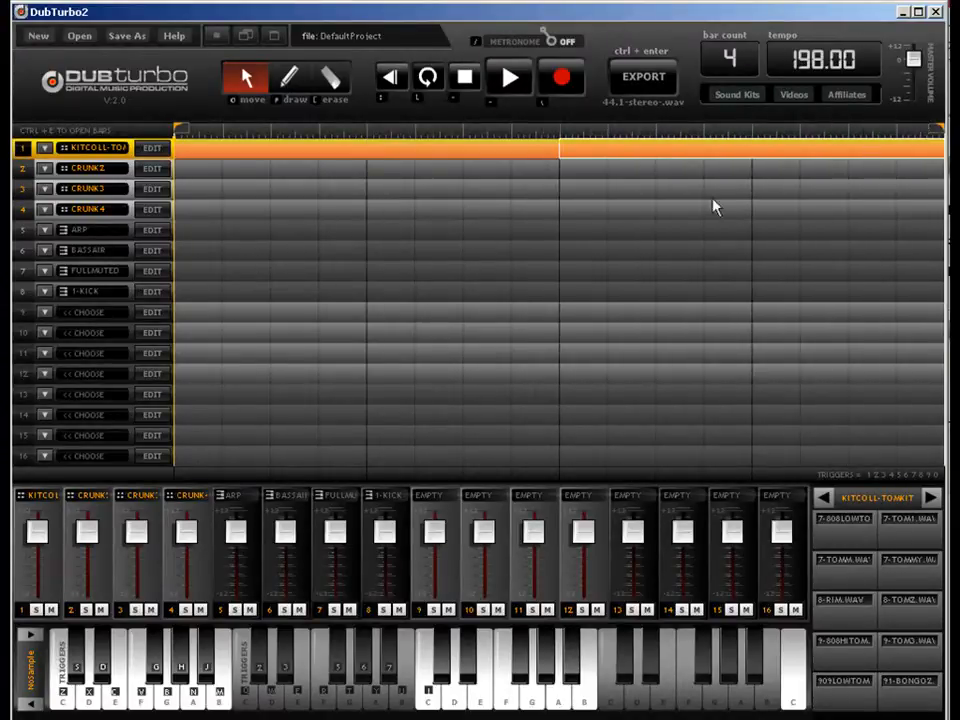
Rework the second tom clip with extra rim and tom hits and a closing run of four consecutive bongo hits, and play it back.
{"action": "double_click", "coordinate": [652, 152]}
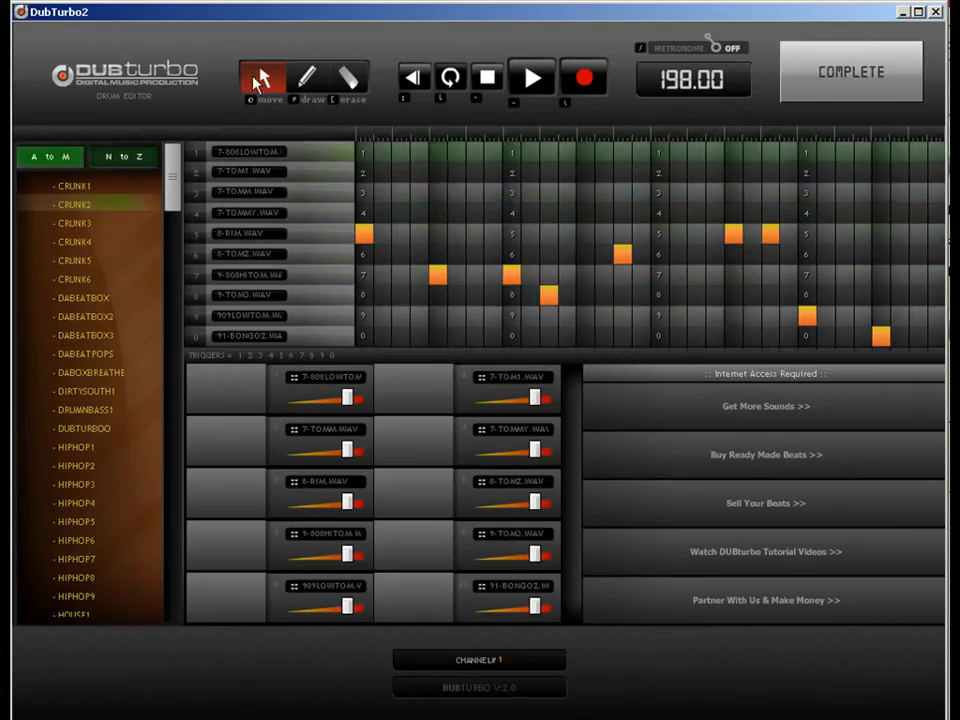
{"action": "left_click", "coordinate": [306, 78]}
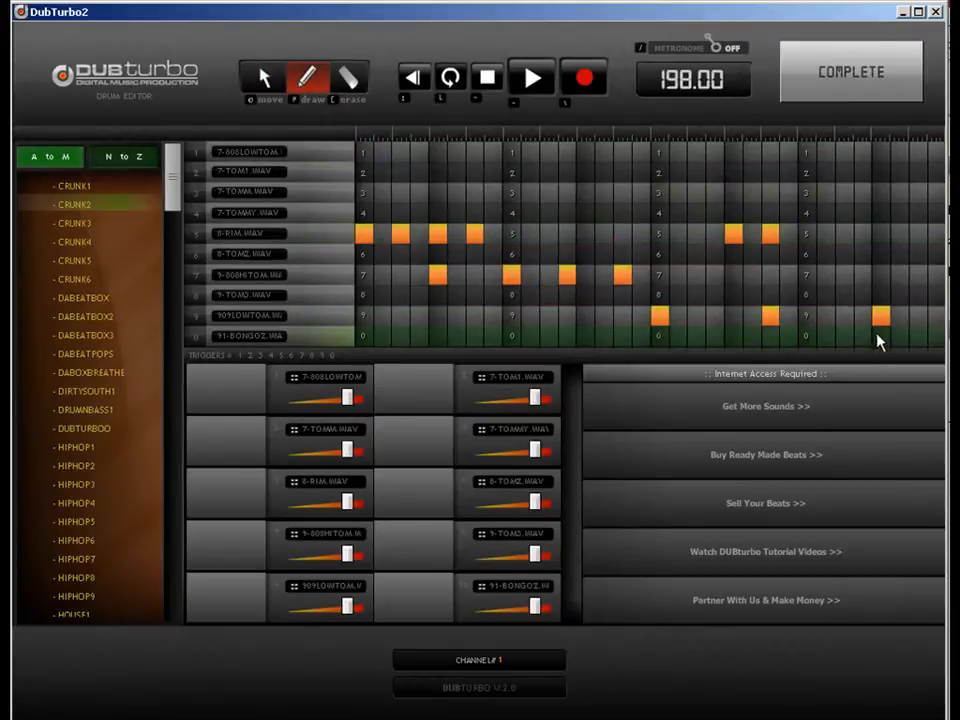
{"action": "left_click", "coordinate": [881, 337]}
{"action": "left_click", "coordinate": [934, 337]}
{"action": "left_click", "coordinate": [899, 338]}
{"action": "left_click", "coordinate": [917, 338]}
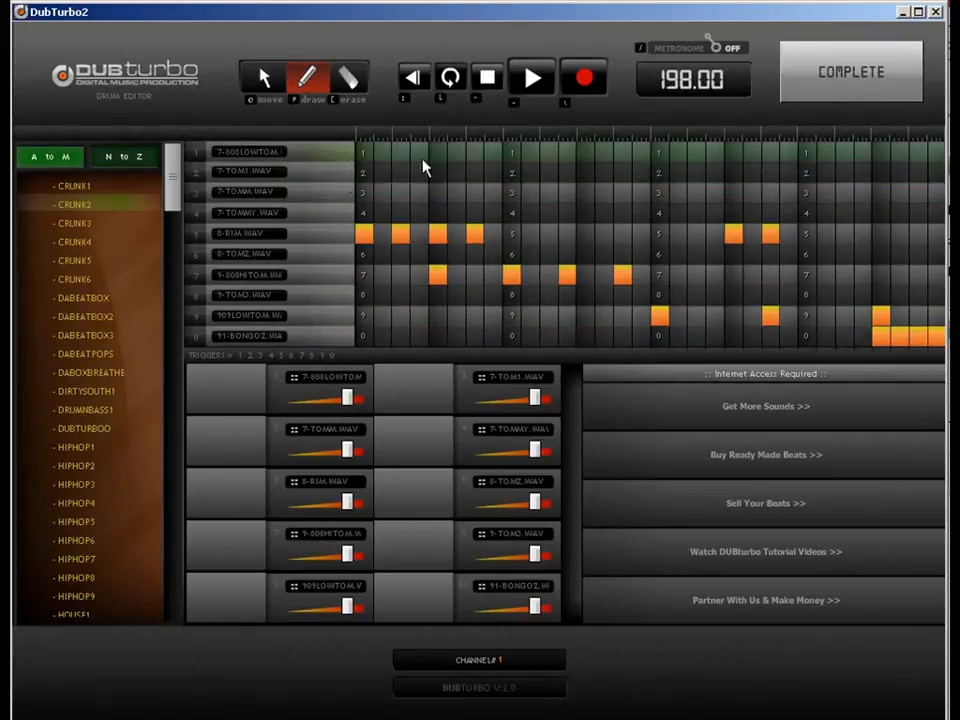
{"action": "left_click", "coordinate": [733, 176]}
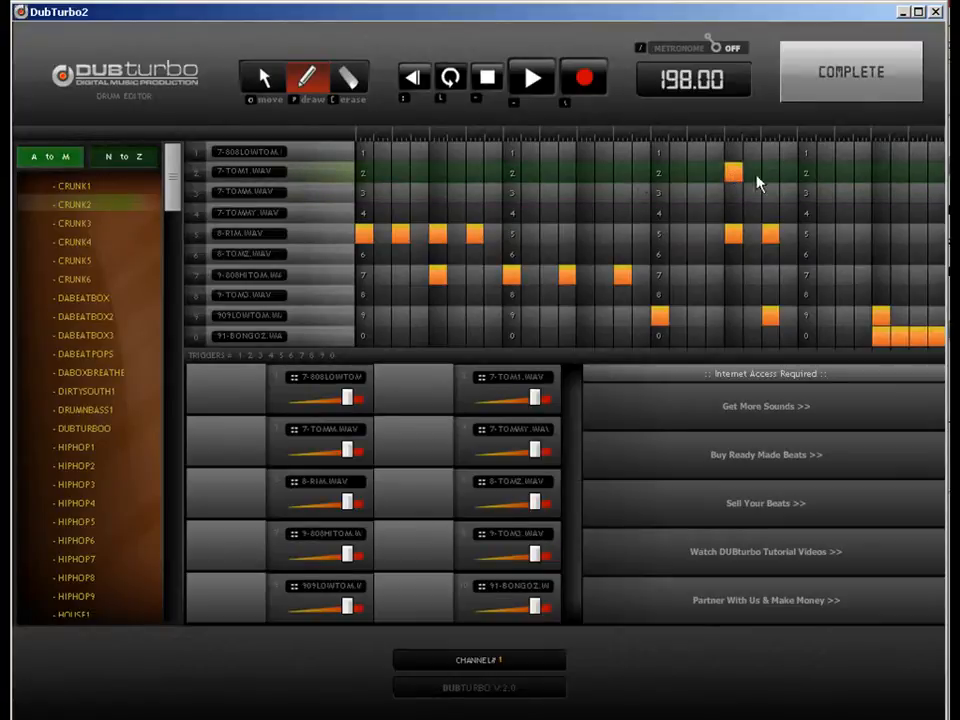
{"action": "left_click", "coordinate": [845, 173]}
{"action": "left_click", "coordinate": [918, 152]}
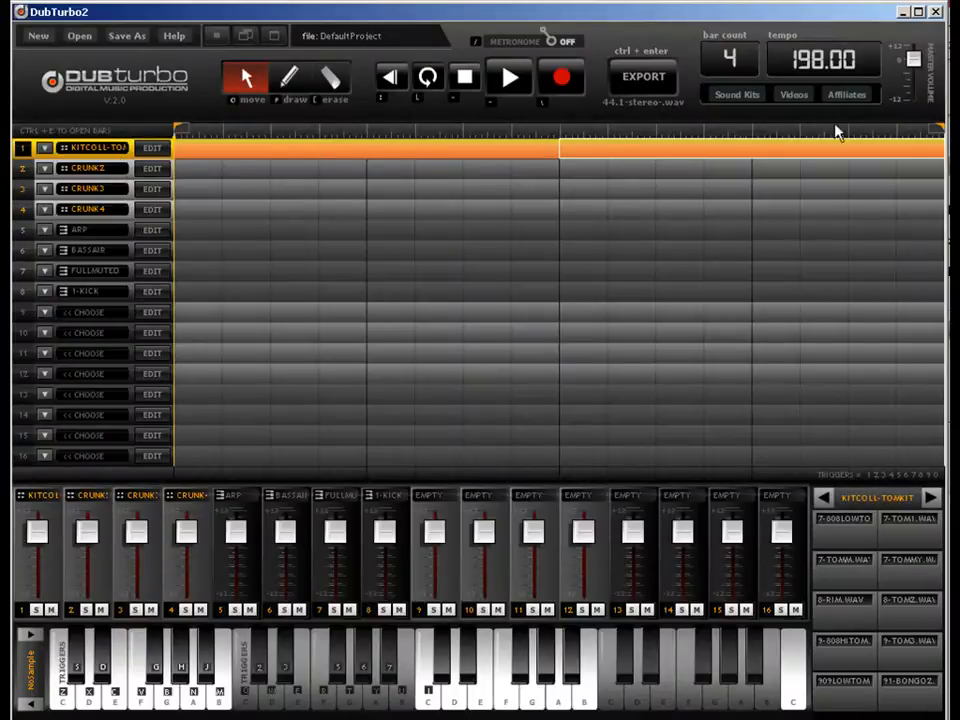
{"action": "key", "text": "space"}
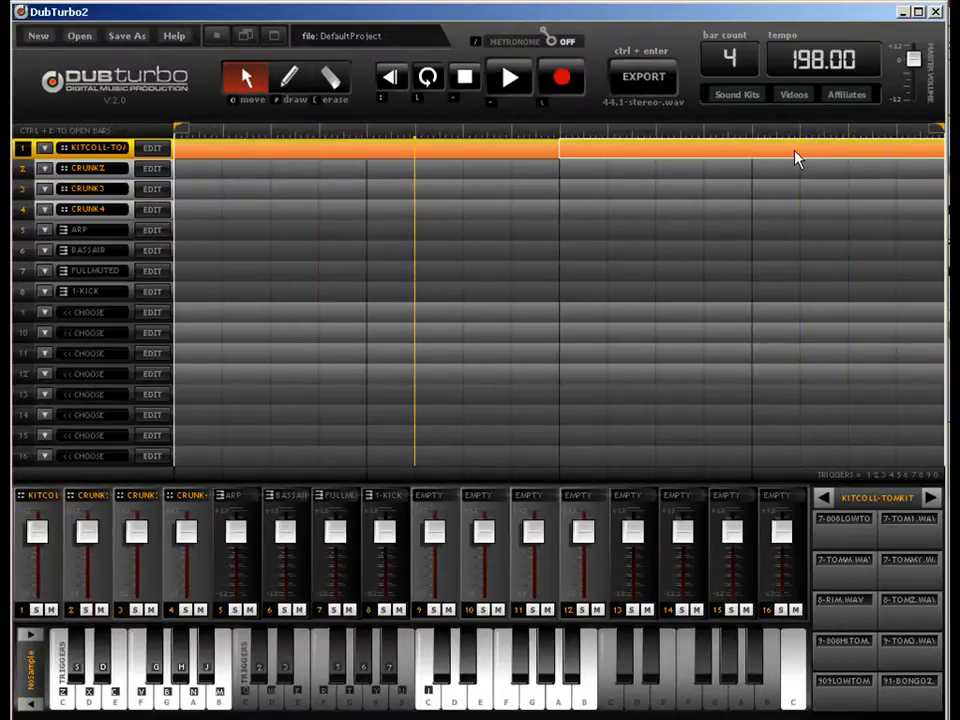
Erase the second and fourth hits of the closing bongo run in the second tom clip and complete the edit.
{"action": "double_click", "coordinate": [796, 158]}
{"action": "left_click", "coordinate": [350, 80]}
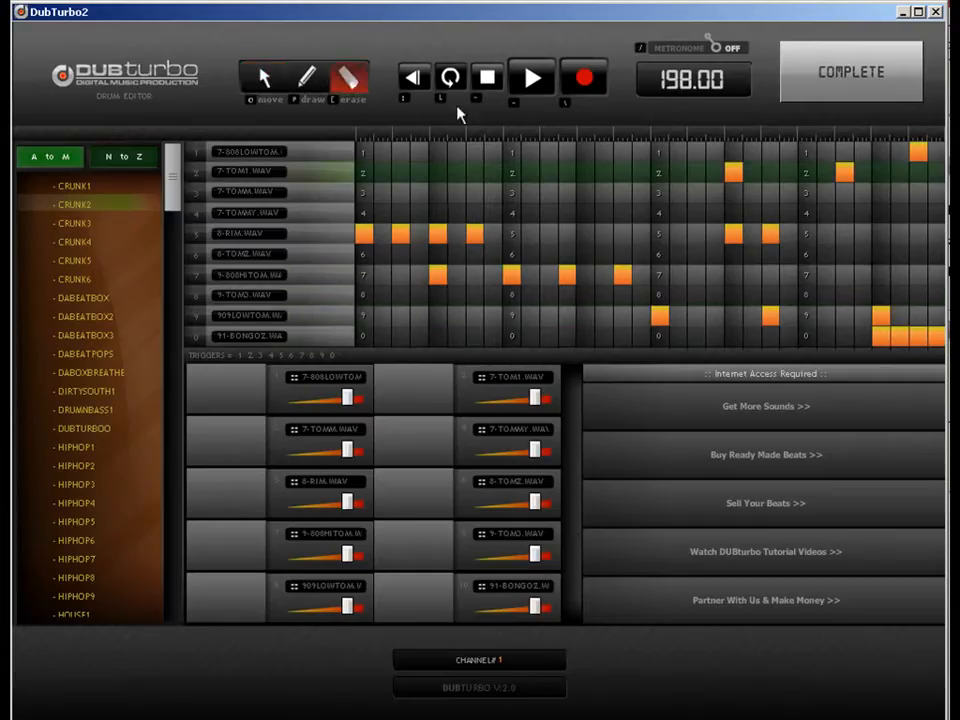
{"action": "left_click", "coordinate": [899, 336]}
{"action": "left_click", "coordinate": [935, 336]}
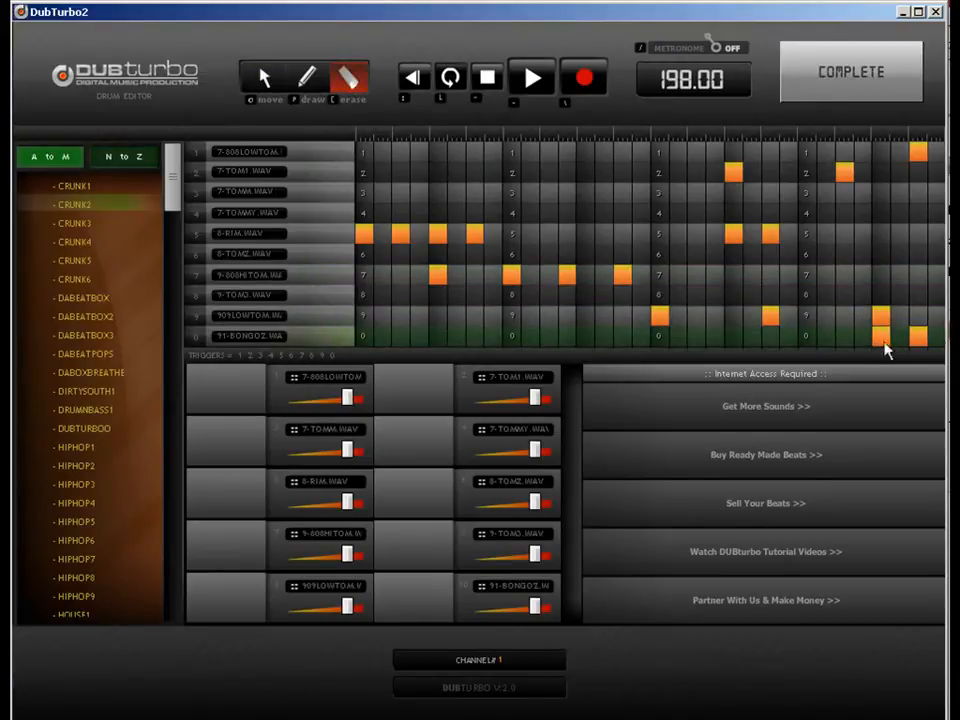
{"action": "left_click", "coordinate": [851, 72]}
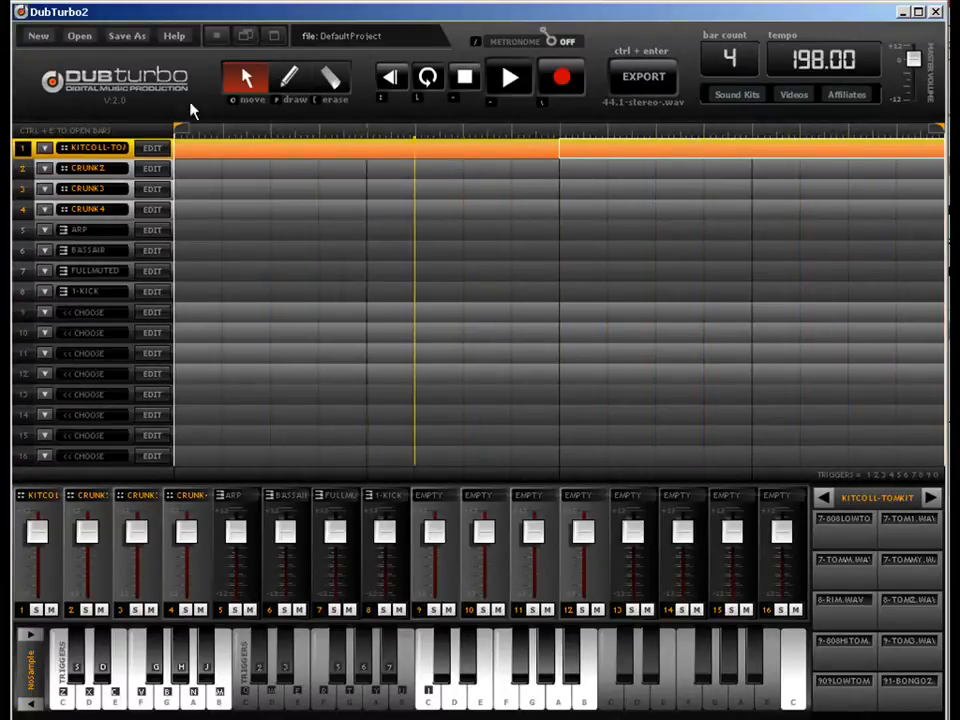
Draw a two-bar clip on track 2 and program it with HOUSE1 kicks at steps 1, 15, 17, 21, 31 and snares at 9 and 25.
{"action": "left_click", "coordinate": [289, 80]}
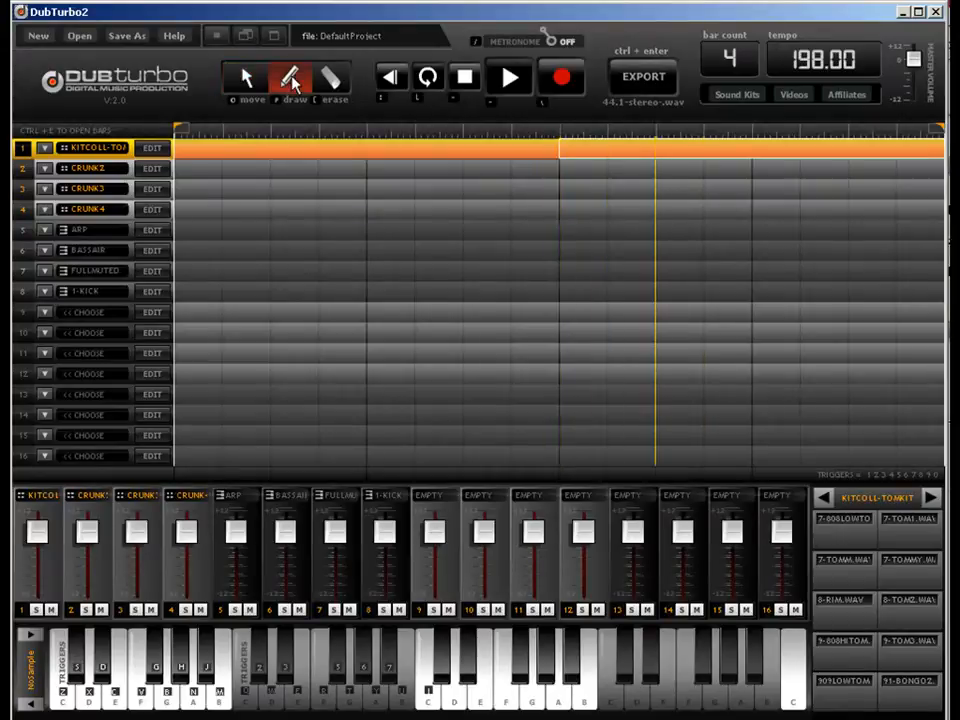
{"action": "left_click", "coordinate": [250, 170]}
{"action": "left_click", "coordinate": [390, 178]}
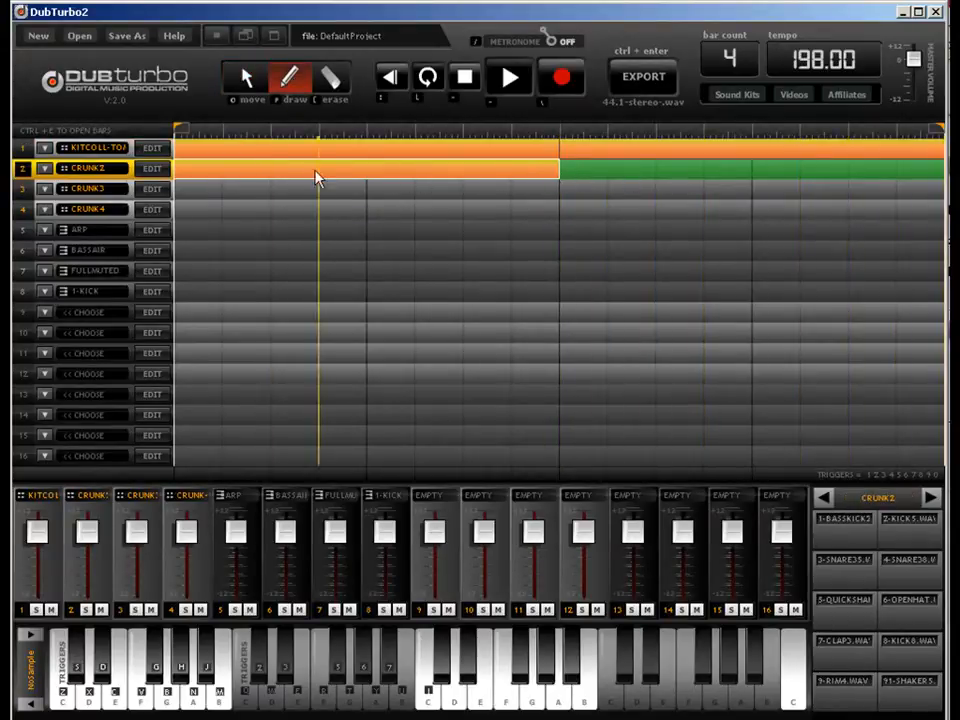
{"action": "left_click", "coordinate": [151, 168]}
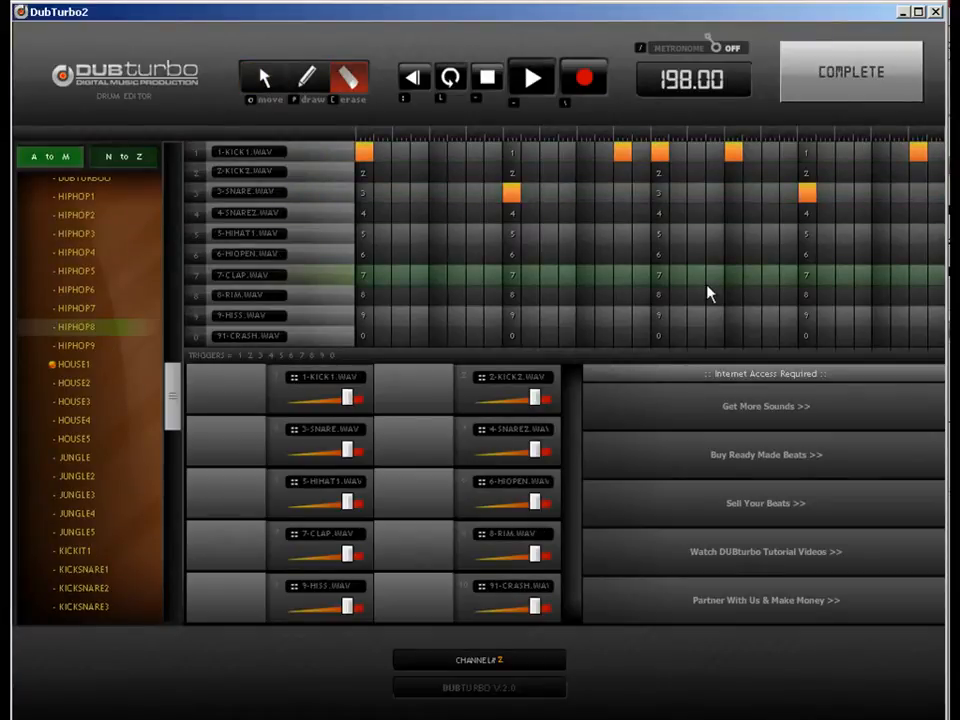
{"action": "left_click", "coordinate": [828, 91]}
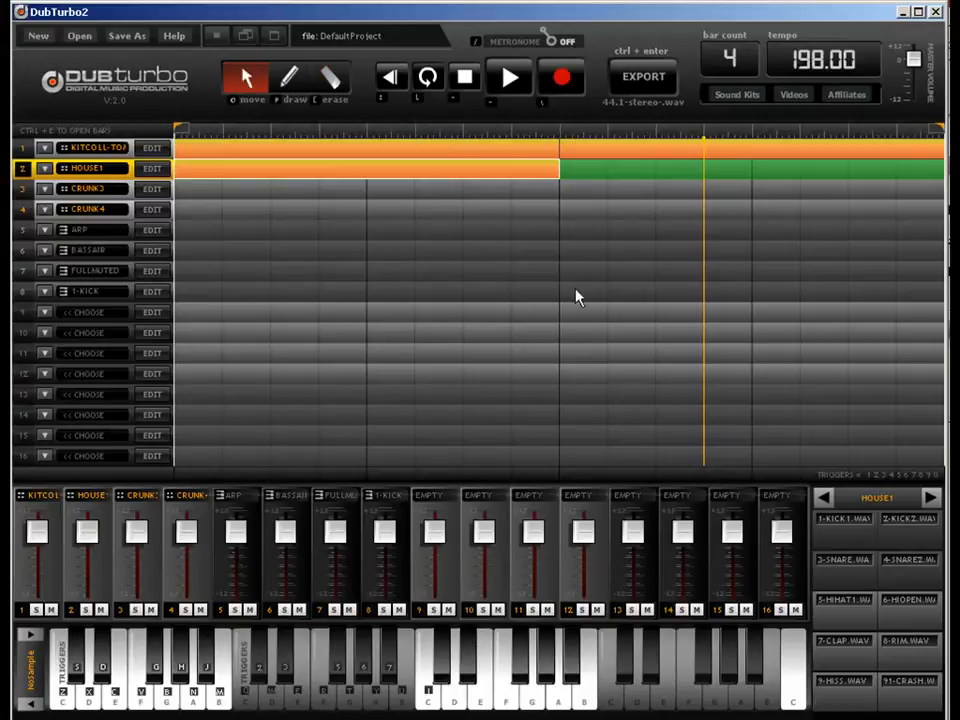
Copy the track 2 clip into the last two bars and add a kick at step 5 and snares at steps 5 and 11 to the copy.
{"action": "left_click_drag", "start_coordinate": [320, 178], "coordinate": [625, 171]}
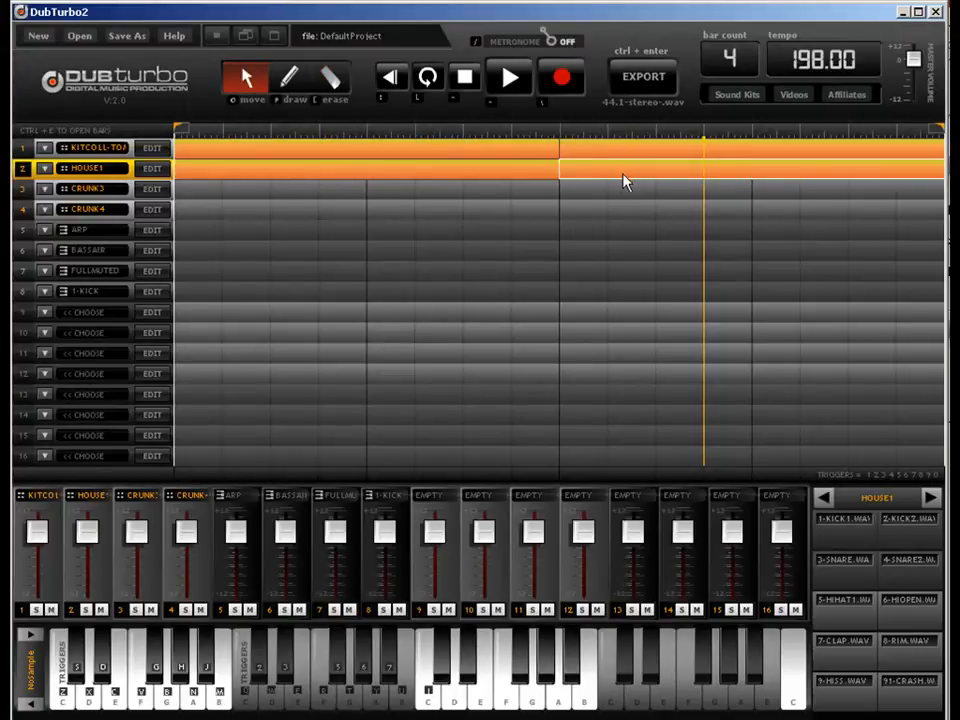
{"action": "double_click", "coordinate": [623, 174]}
{"action": "left_click", "coordinate": [310, 80]}
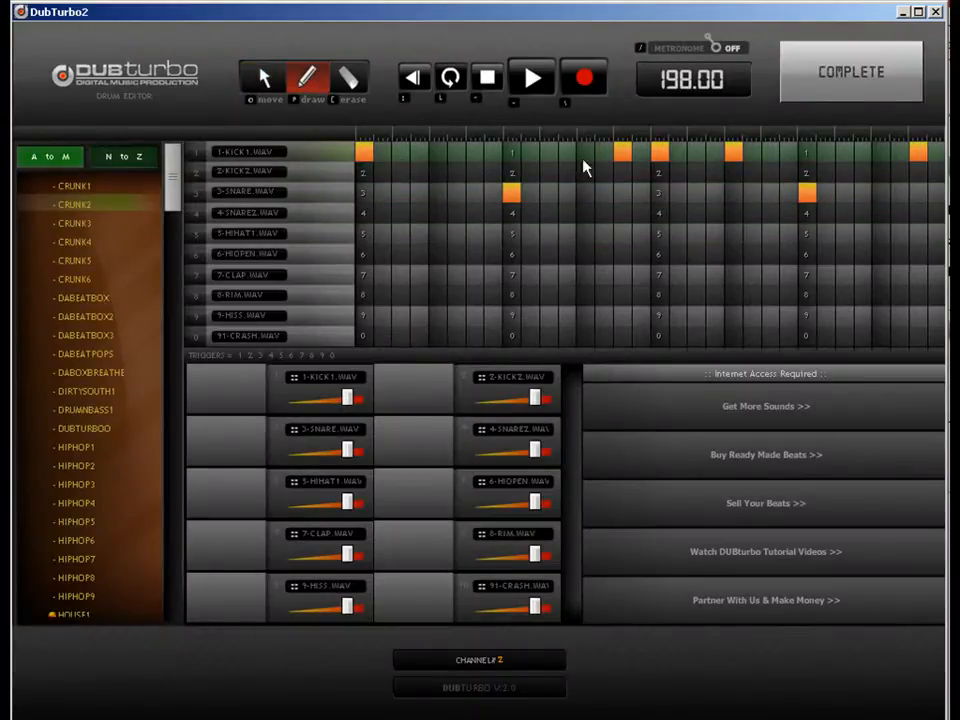
{"action": "left_click", "coordinate": [438, 155]}
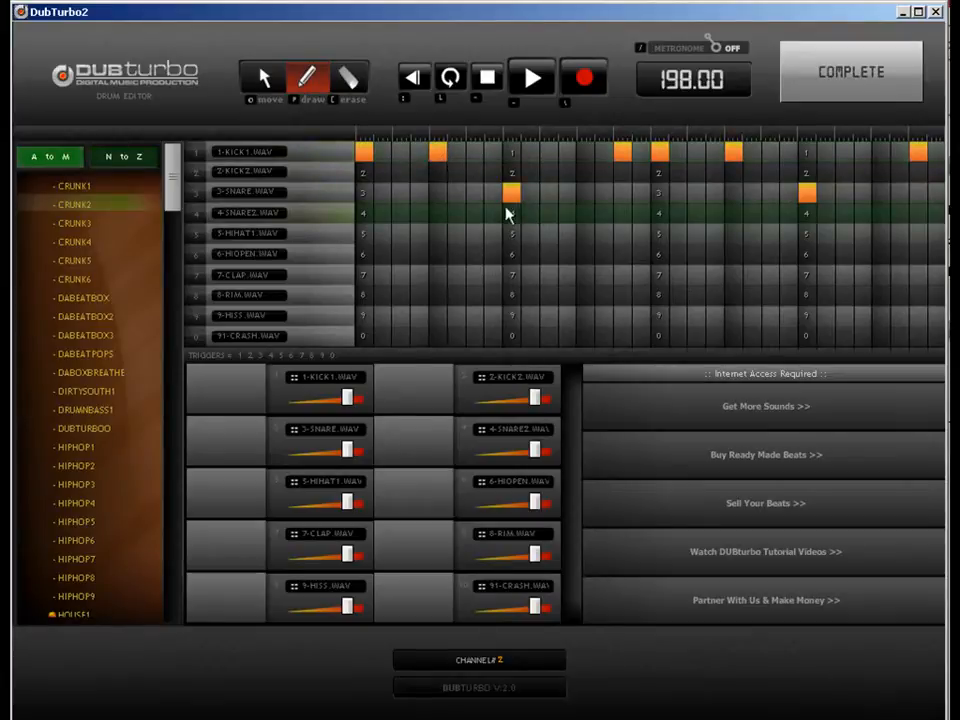
{"action": "left_click", "coordinate": [472, 195]}
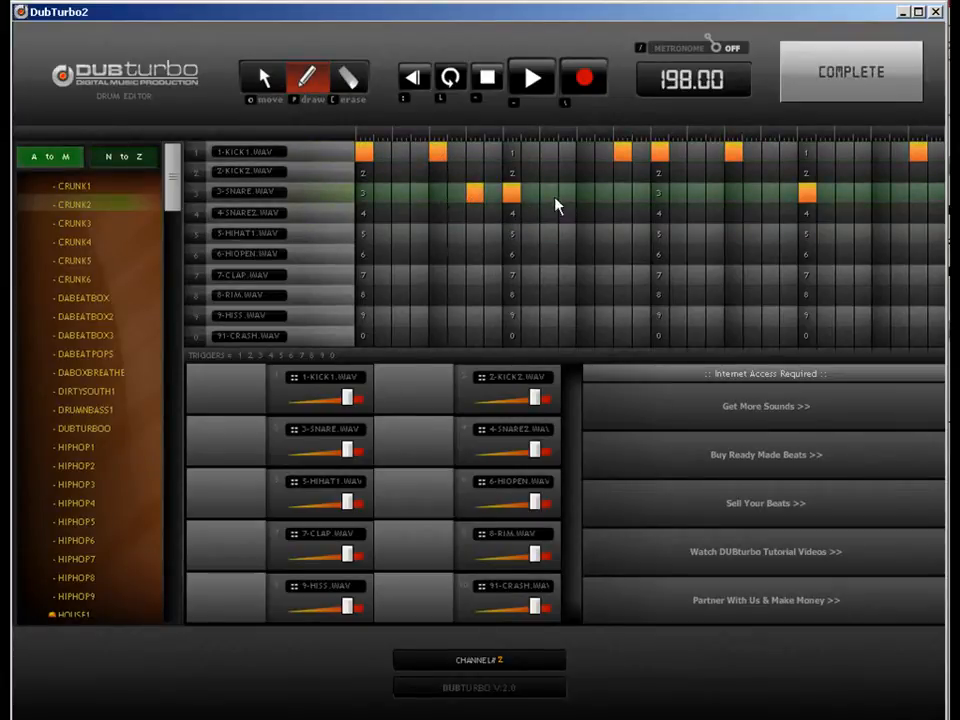
{"action": "left_click", "coordinate": [550, 198]}
{"action": "key", "text": "q"}
{"action": "left_click_drag", "start_coordinate": [475, 195], "coordinate": [444, 208]}
{"action": "left_click", "coordinate": [795, 95]}
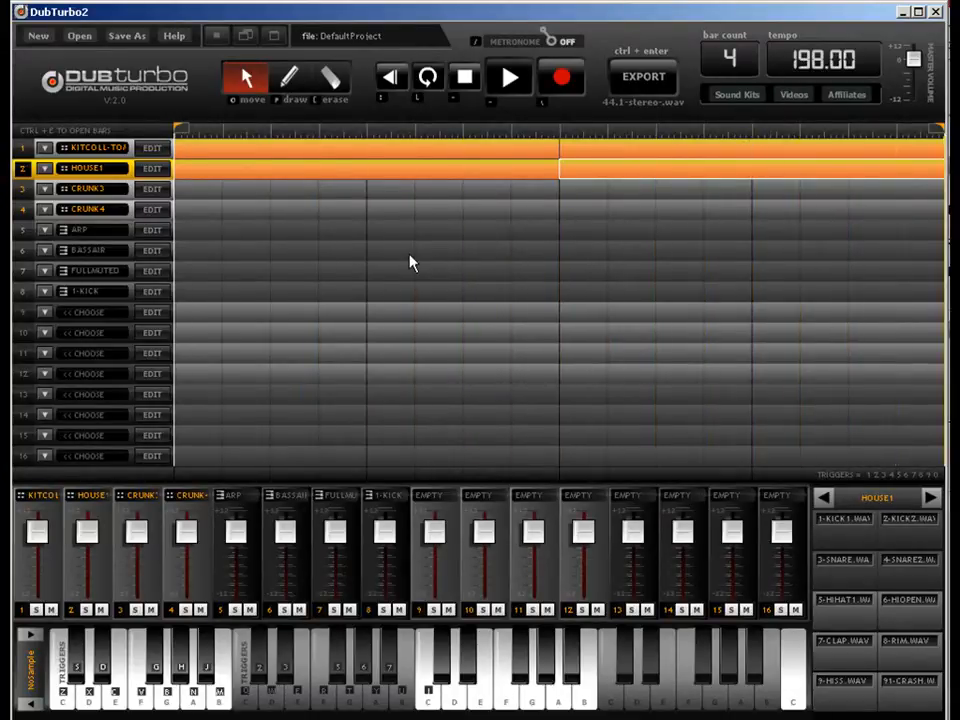
Audition the HOUSE2 and HOUSE3 kits on track 2 and switch the track to the MODERN1 kit.
{"action": "key", "text": "space"}
{"action": "left_click", "coordinate": [150, 169]}
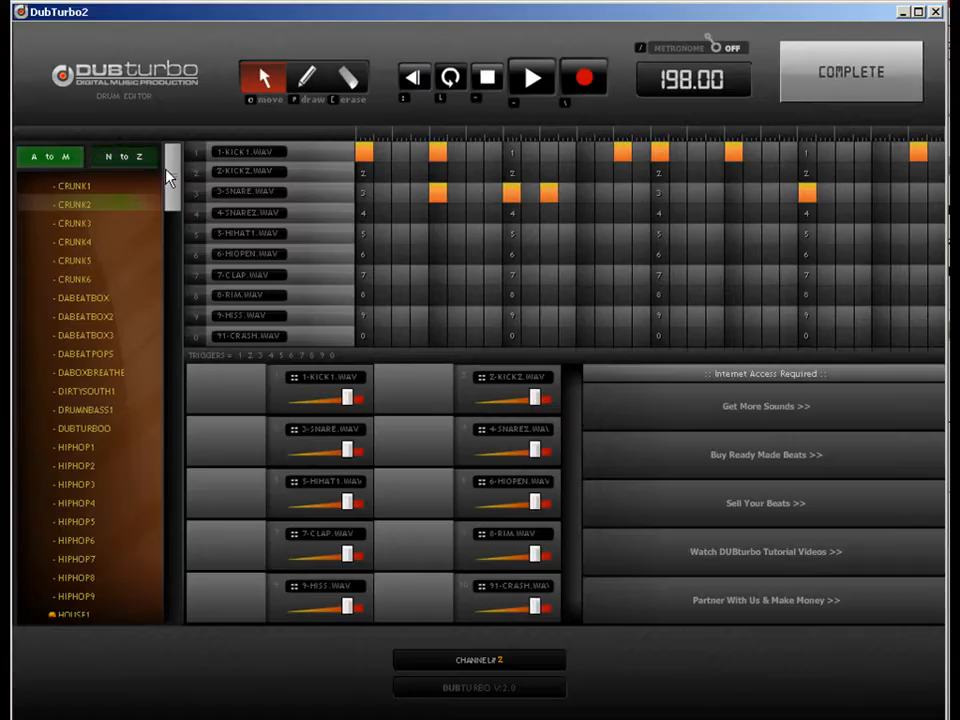
{"action": "left_click_drag", "start_coordinate": [178, 208], "coordinate": [171, 413]}
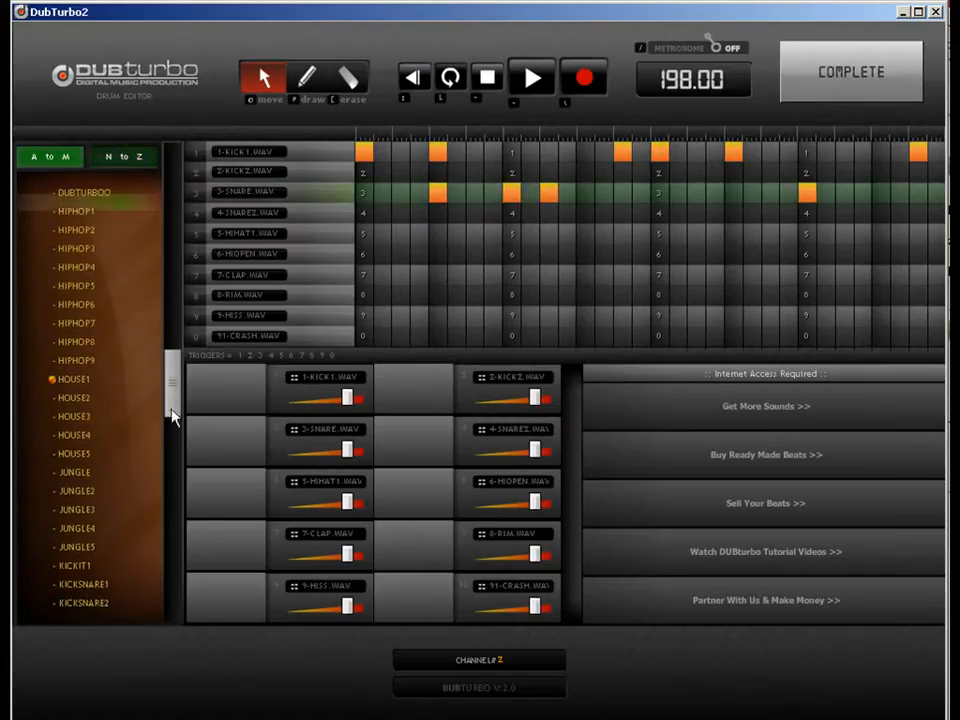
{"action": "left_click", "coordinate": [101, 398]}
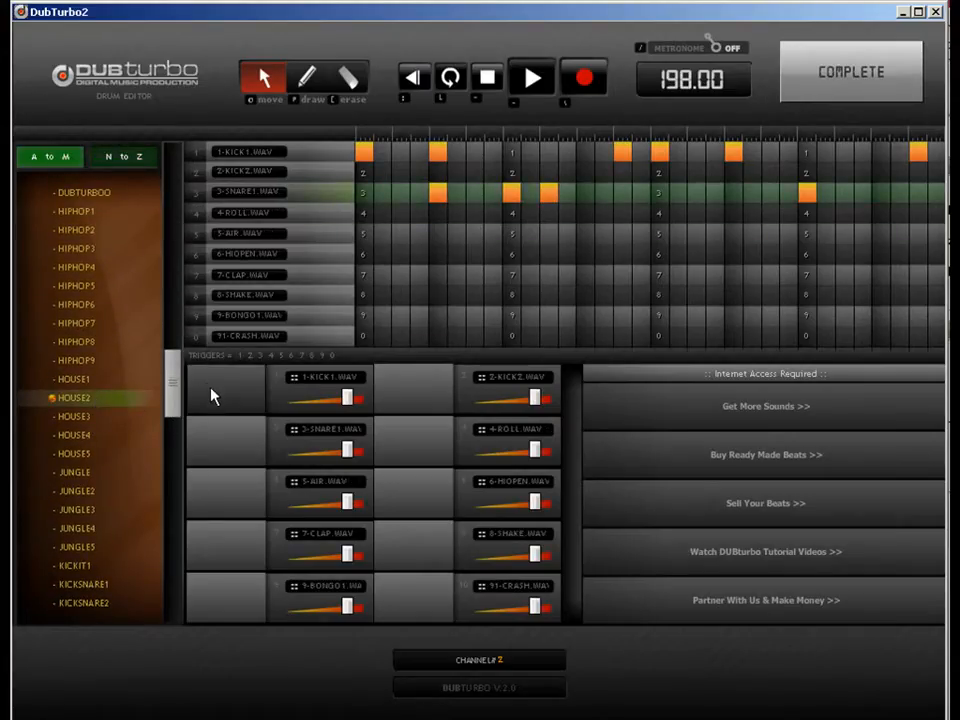
{"action": "left_click", "coordinate": [88, 420]}
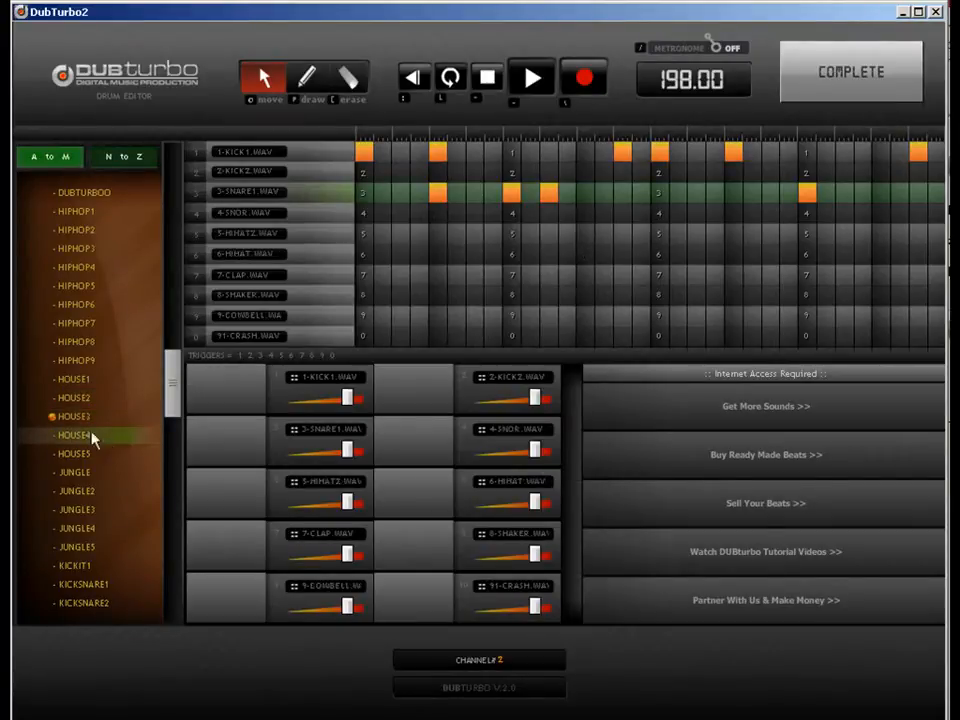
{"action": "scroll", "coordinate": [100, 445], "scroll_direction": "down", "scroll_amount": 5}
{"action": "left_click", "coordinate": [122, 556]}
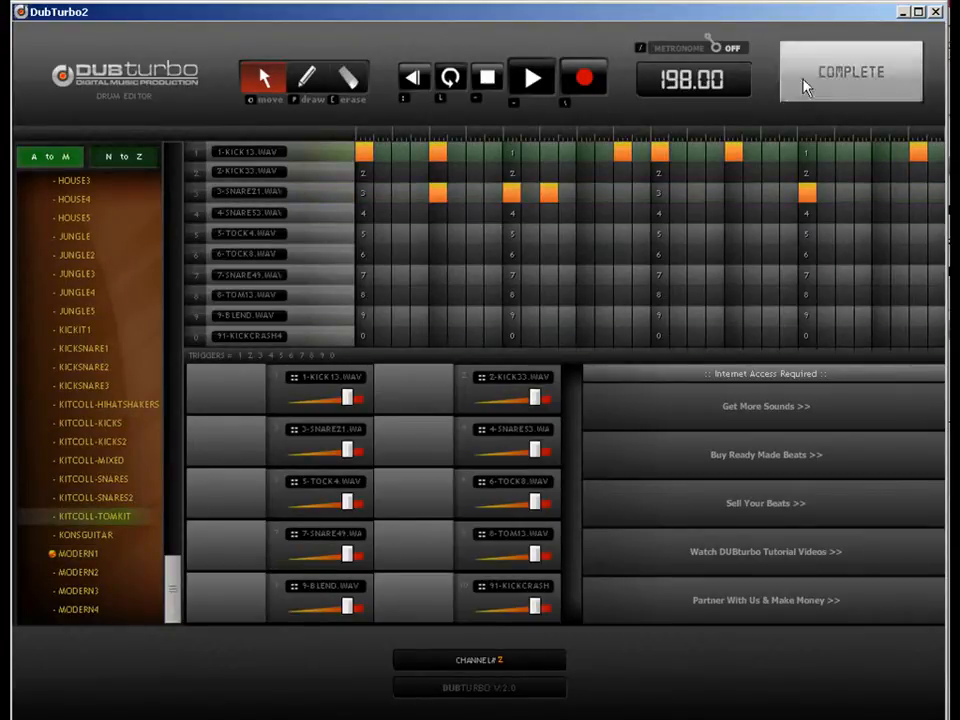
{"action": "left_click", "coordinate": [857, 81]}
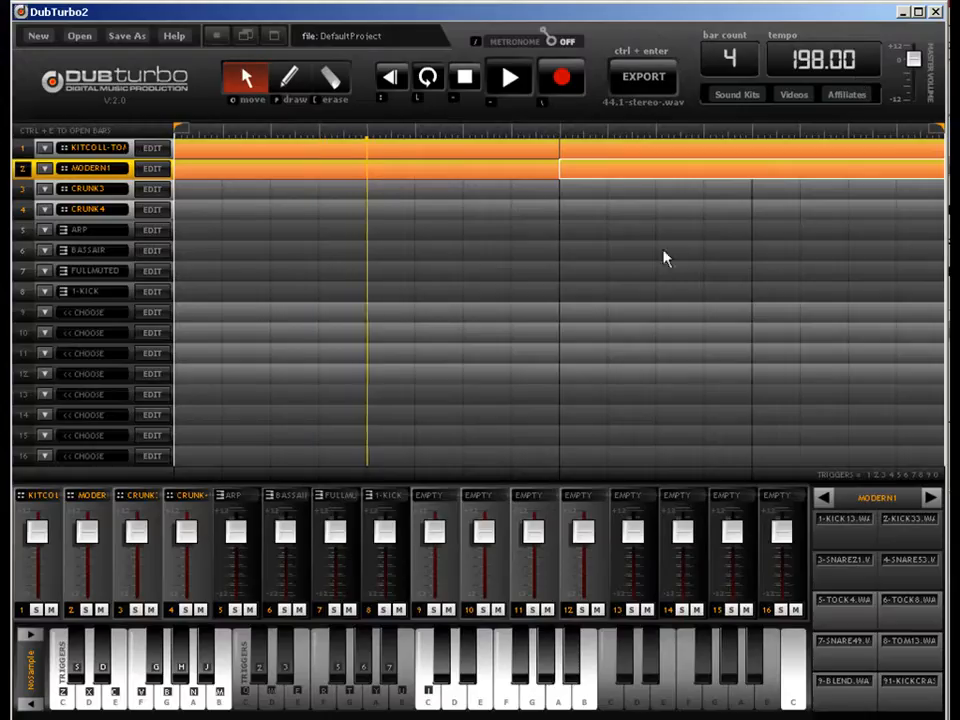
Lower the track 1 volume considerably and raise the track 2 volume slightly.
{"action": "left_click_drag", "start_coordinate": [40, 536], "coordinate": [32, 572]}
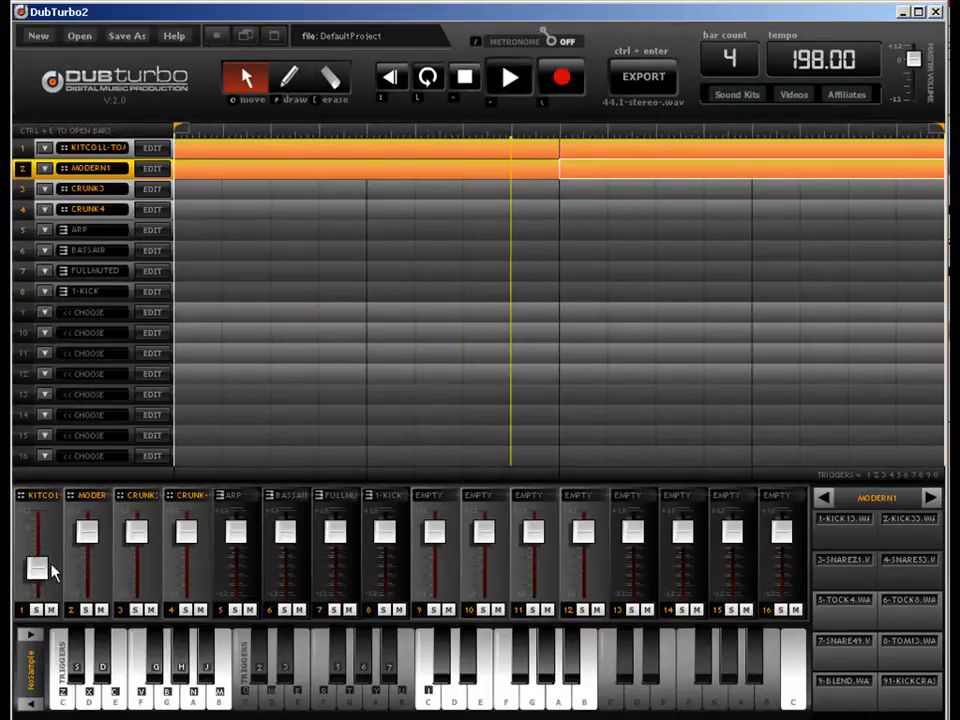
{"action": "left_click_drag", "start_coordinate": [84, 530], "coordinate": [87, 526]}
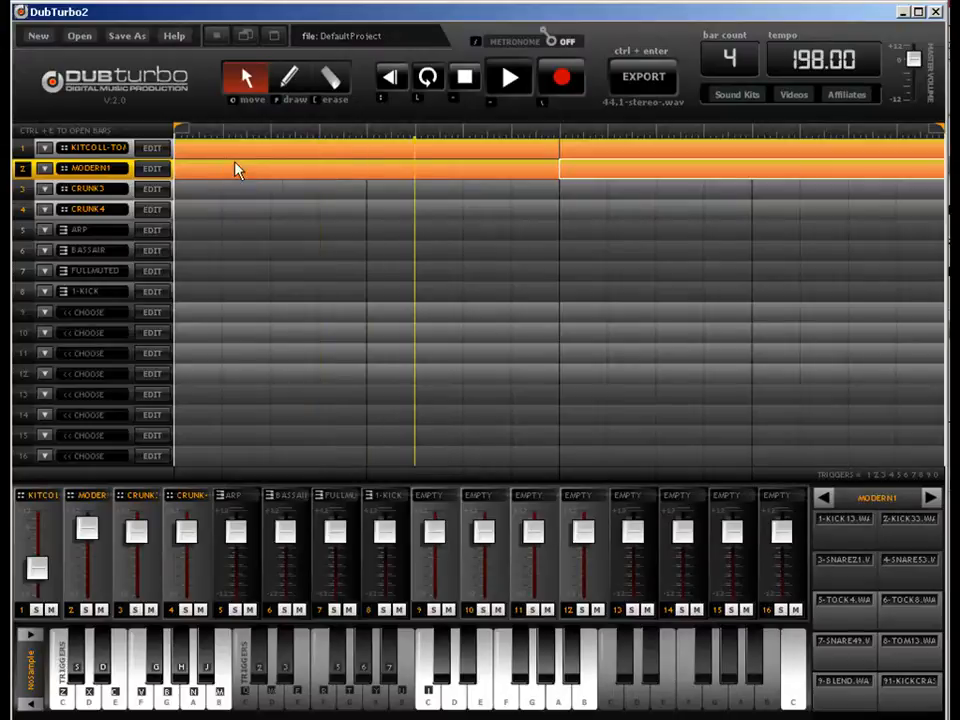
Reduce the 4-SNARE53 volume and add its hits at steps 13, 19 and 25 in the first track 2 clip.
{"action": "left_click", "coordinate": [152, 169]}
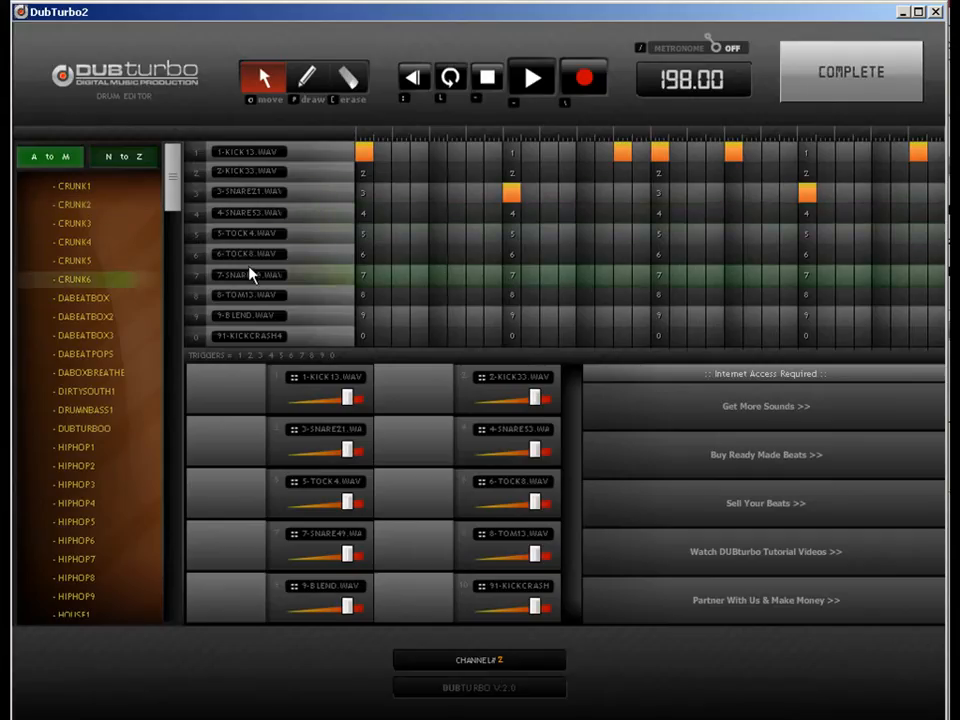
{"action": "key", "text": "4"}
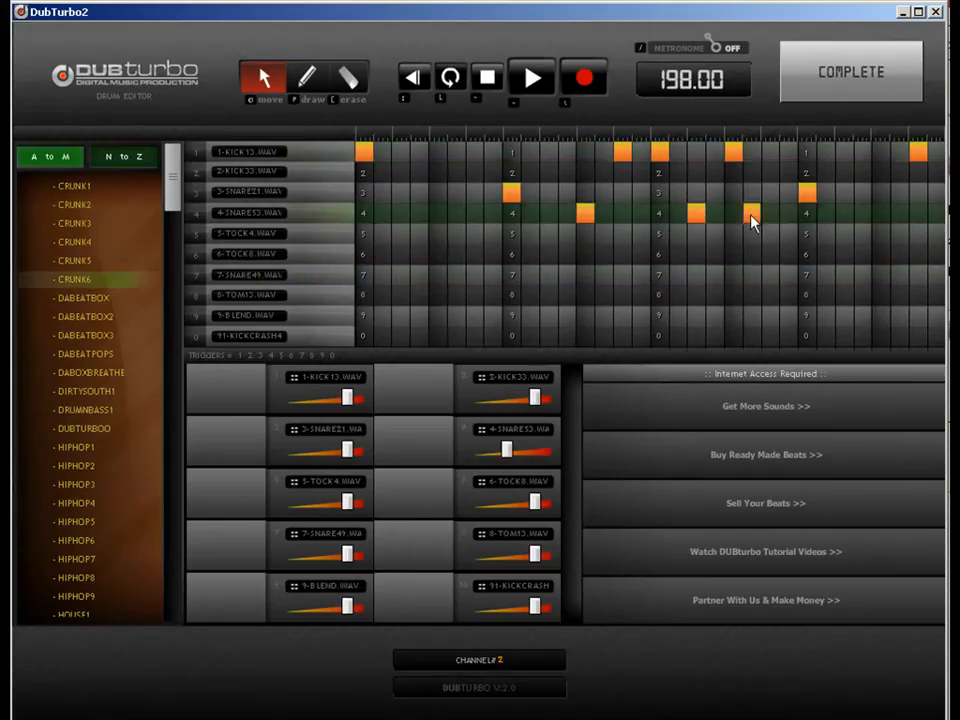
{"action": "left_click_drag", "start_coordinate": [752, 215], "coordinate": [809, 215]}
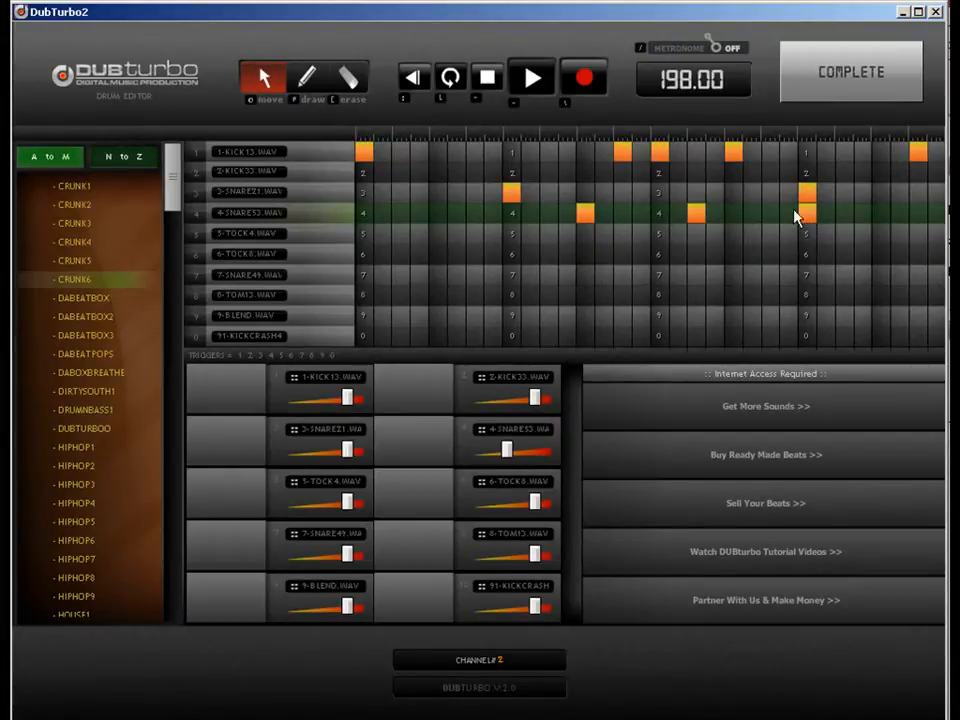
{"action": "left_click_drag", "start_coordinate": [806, 214], "coordinate": [806, 200]}
{"action": "left_click", "coordinate": [848, 88]}
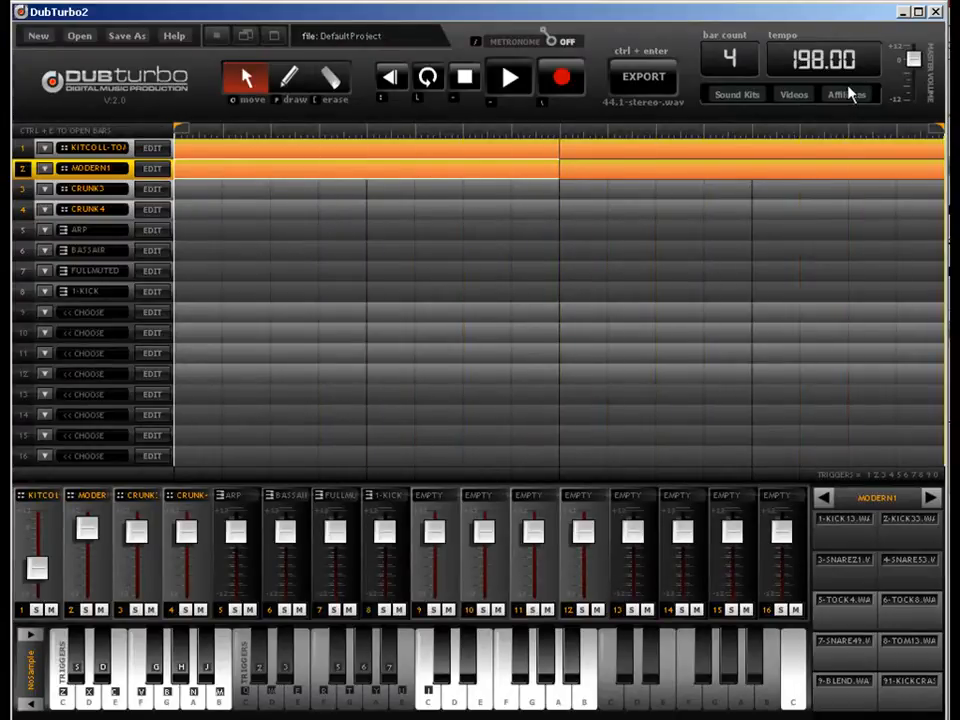
Add 4-SNARE53 hits to the second track 2 clip beneath the last two snare hits and at step 29, then complete the edit.
{"action": "double_click", "coordinate": [781, 176]}
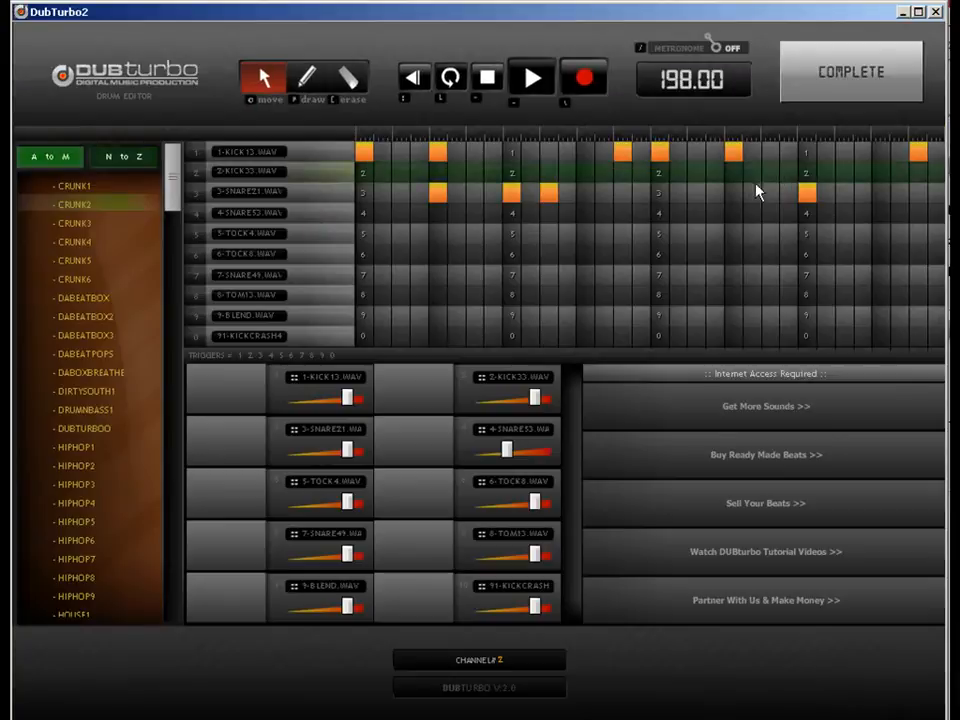
{"action": "key", "text": "p"}
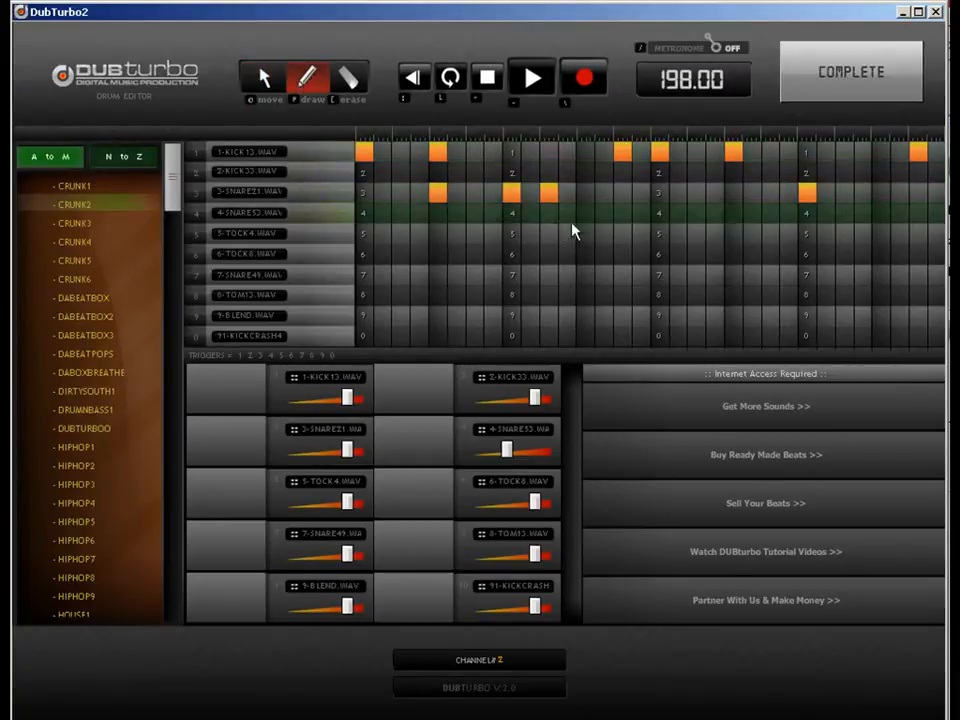
{"action": "left_click", "coordinate": [805, 214]}
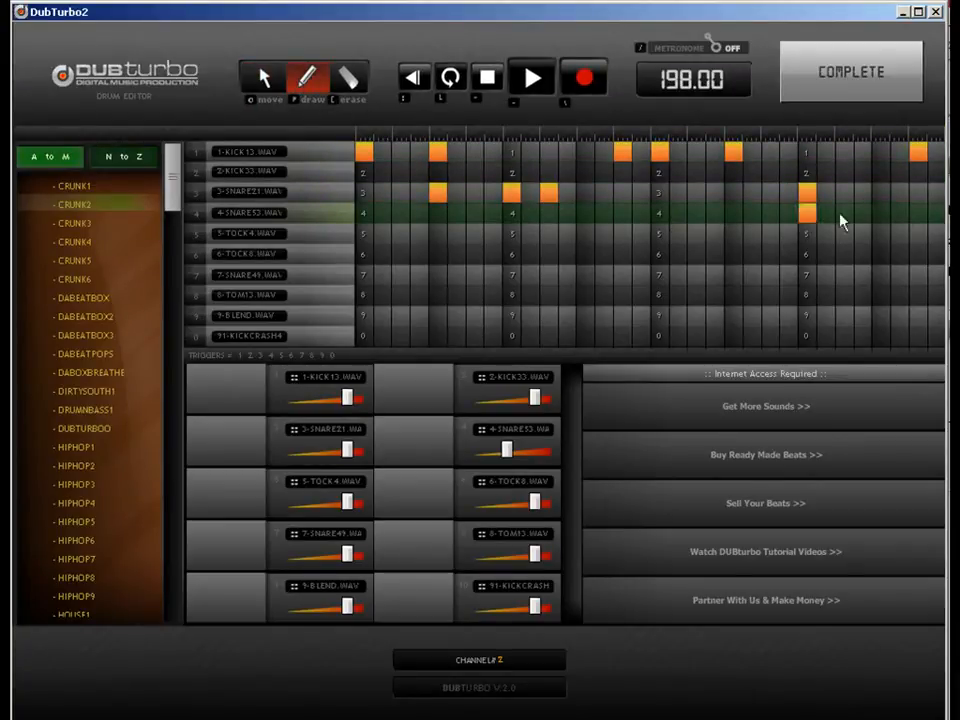
{"action": "left_click", "coordinate": [899, 214]}
{"action": "left_click", "coordinate": [880, 216]}
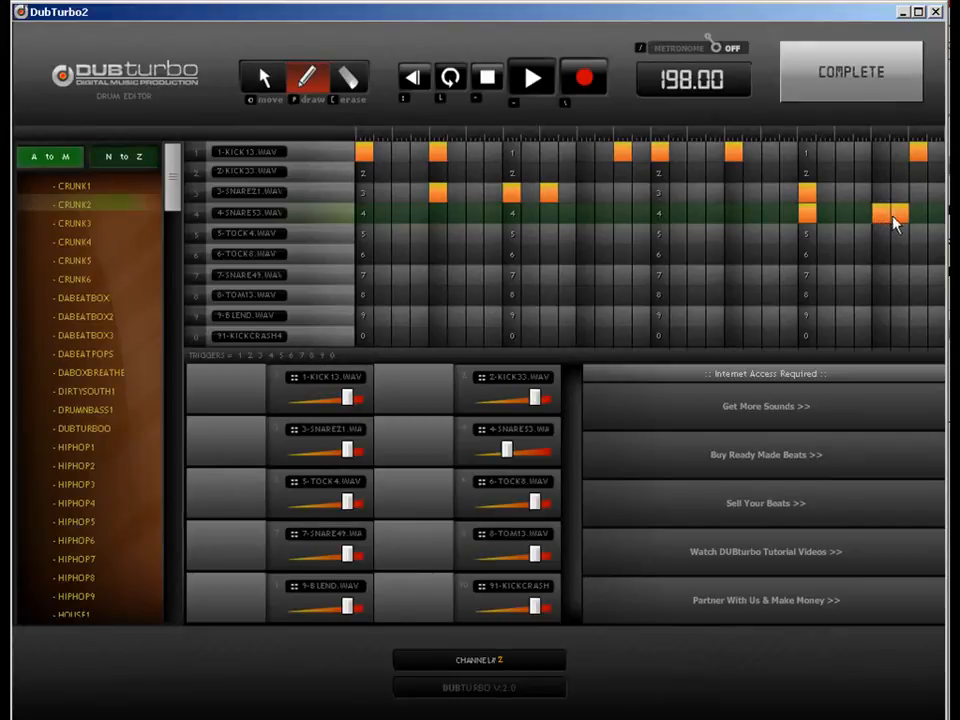
{"action": "key", "text": "e"}
{"action": "left_click", "coordinate": [895, 214]}
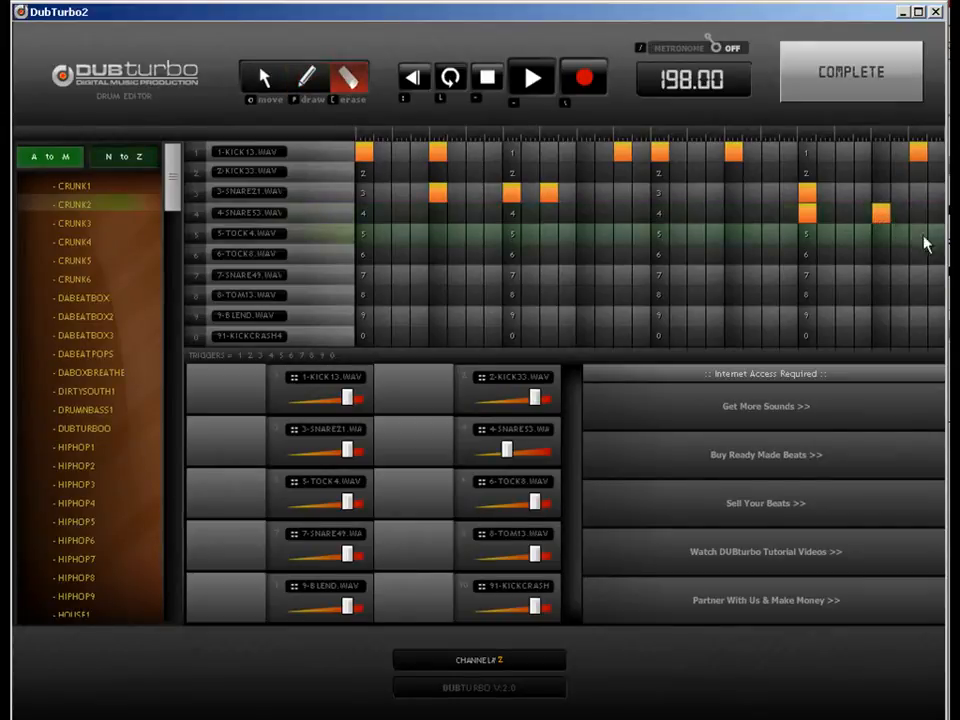
{"action": "key", "text": "d"}
{"action": "left_click", "coordinate": [550, 214]}
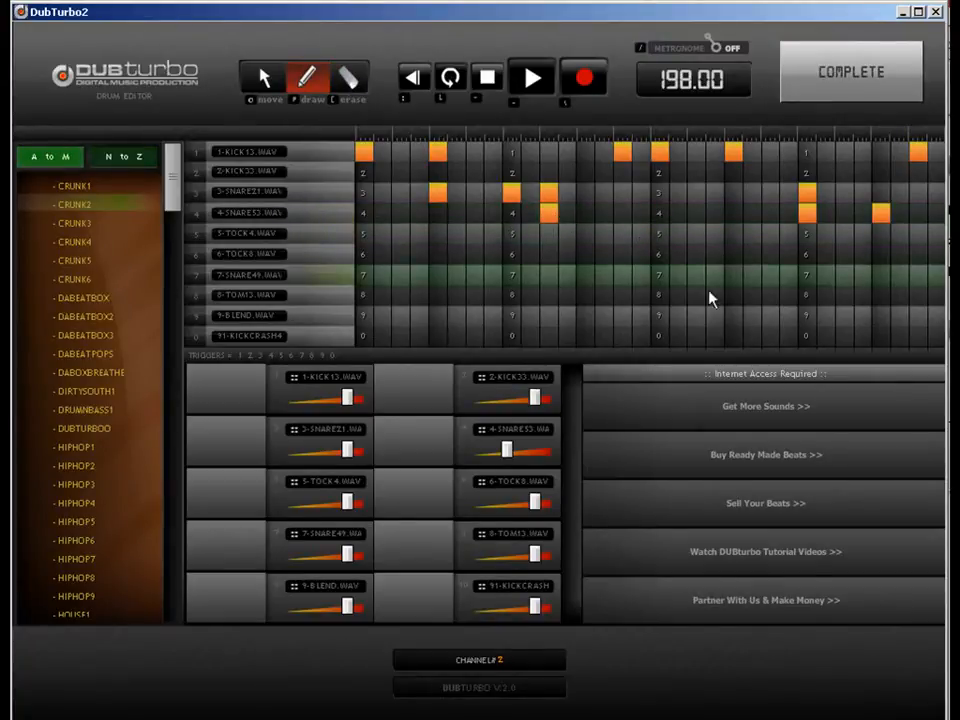
{"action": "left_click", "coordinate": [879, 88]}
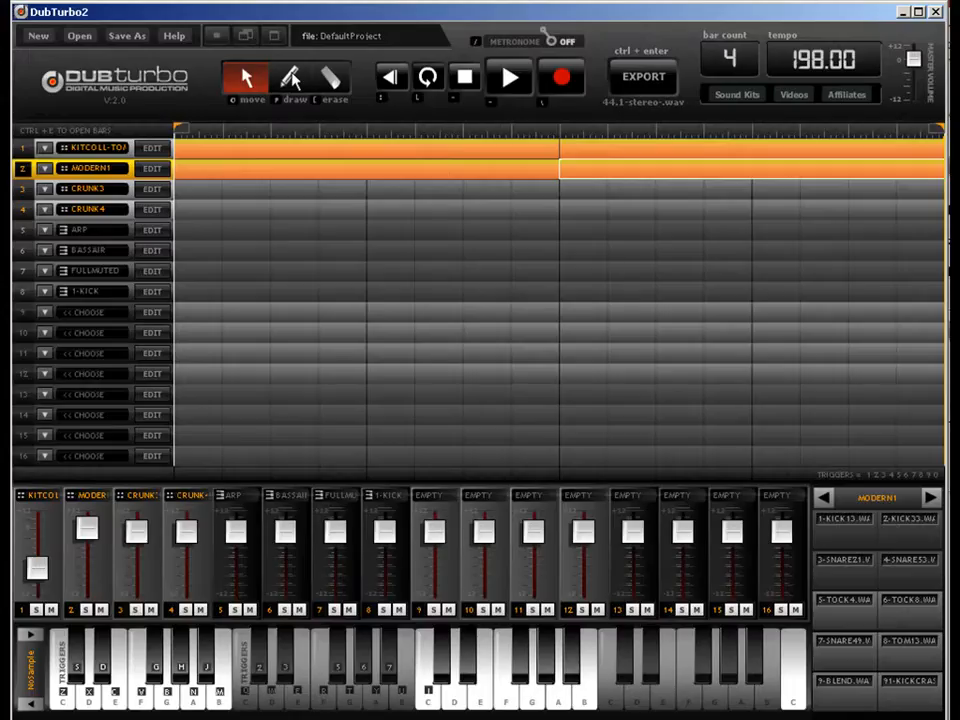
Draw a clip at the start of track 5 and assign it the CHORDEDHORN brass sound.
{"action": "left_click", "coordinate": [303, 86]}
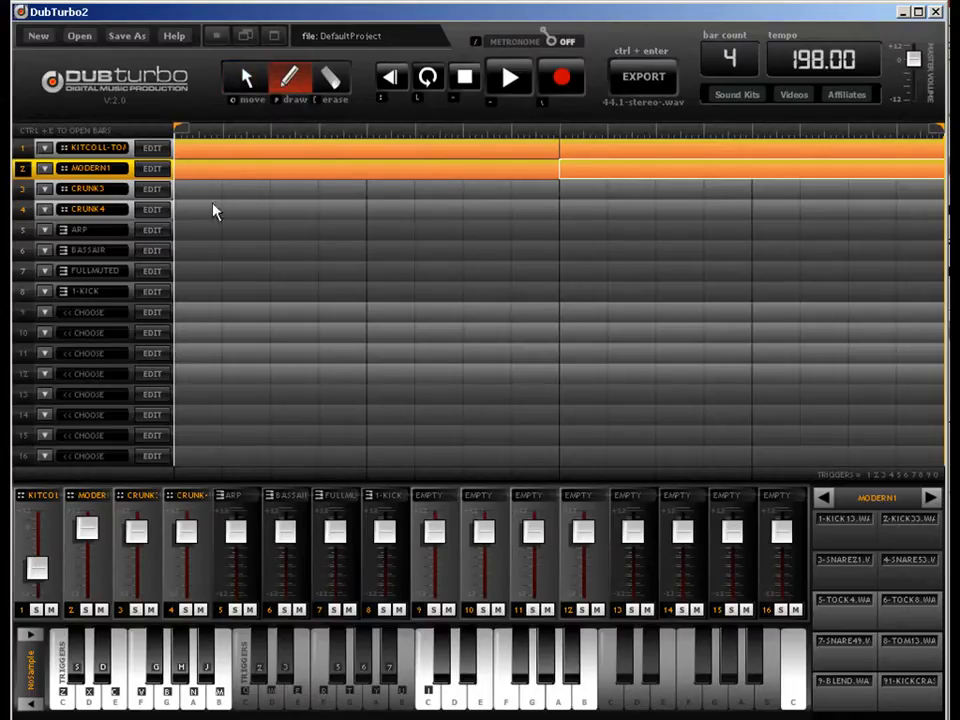
{"action": "left_click", "coordinate": [199, 232]}
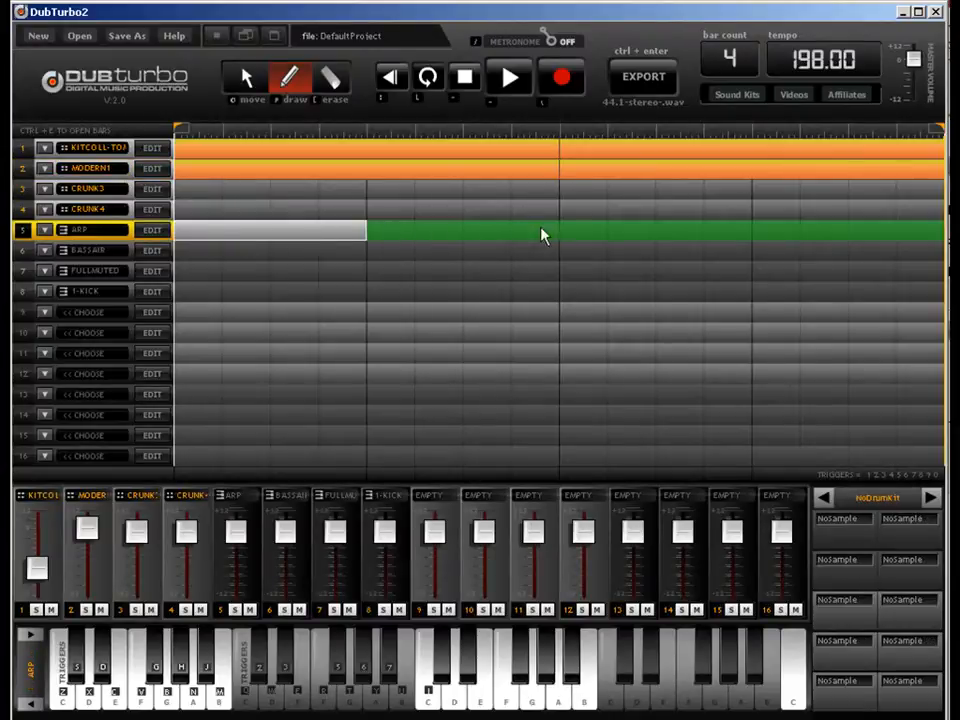
{"action": "left_click", "coordinate": [160, 230]}
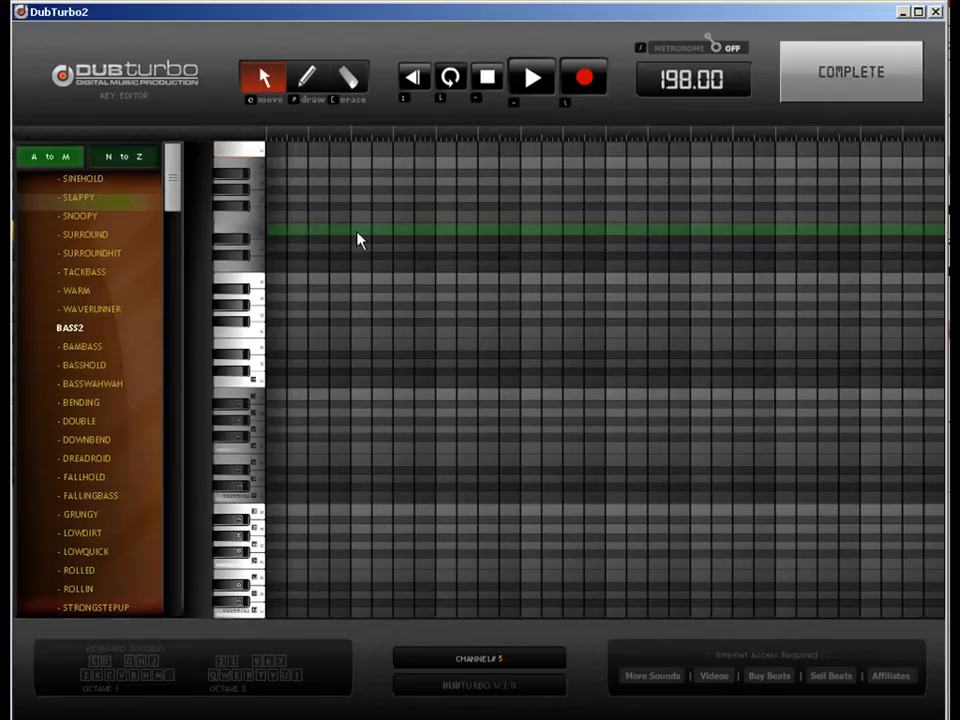
{"action": "left_click_drag", "start_coordinate": [165, 180], "coordinate": [171, 255]}
{"action": "left_click", "coordinate": [124, 518]}
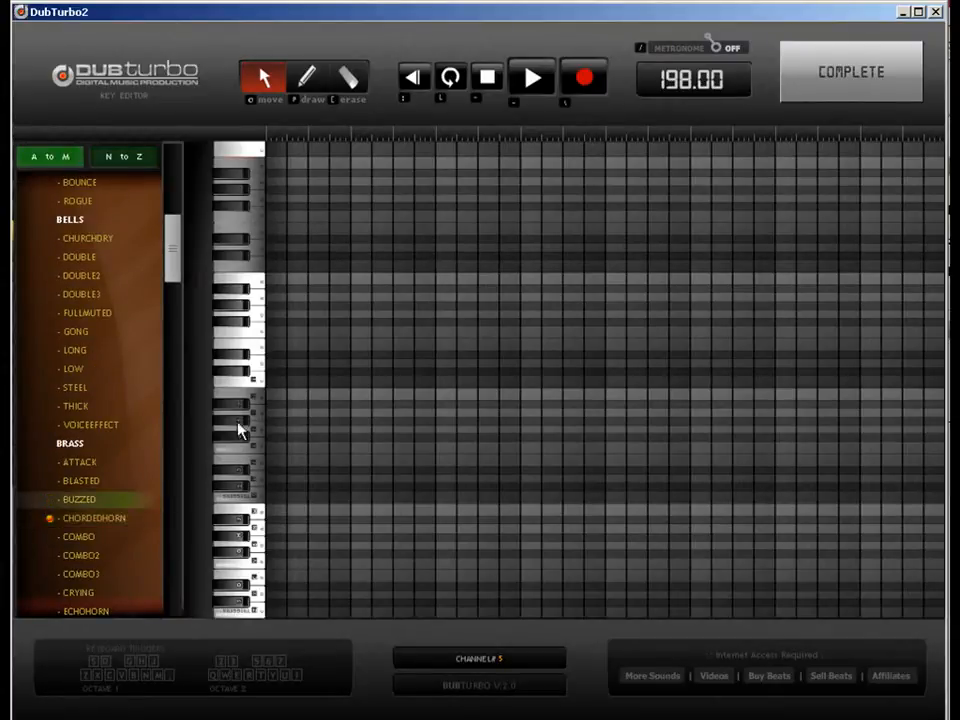
Draw same-pitch horn notes at steps 1, 13 and 25 plus one a row higher at step 29, and fill track 5's four bars with clips.
{"action": "left_click", "coordinate": [306, 77]}
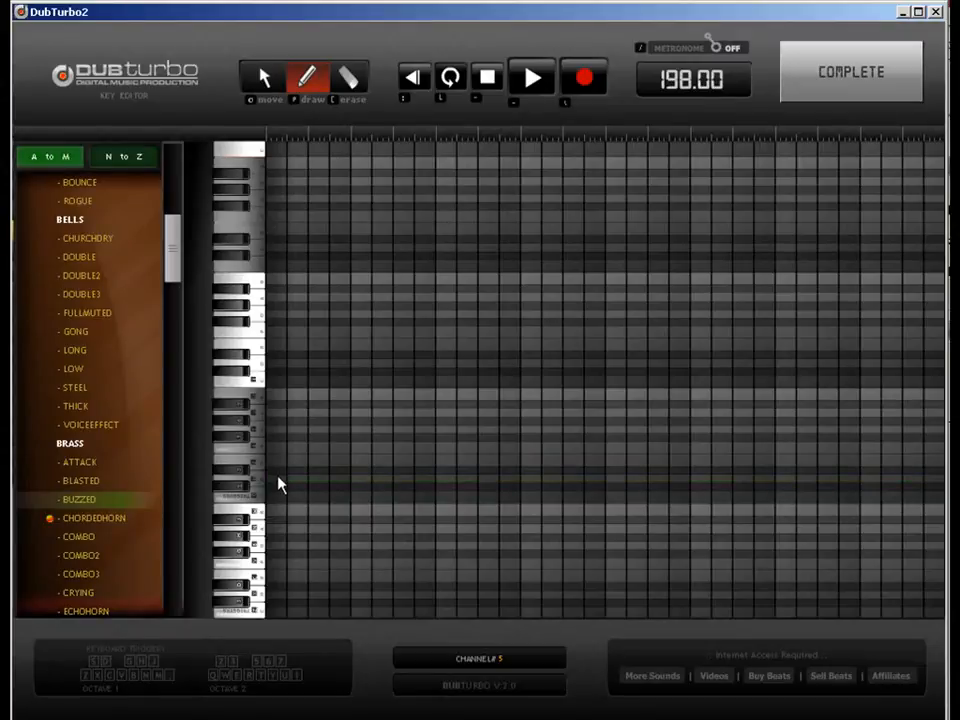
{"action": "left_click", "coordinate": [279, 481]}
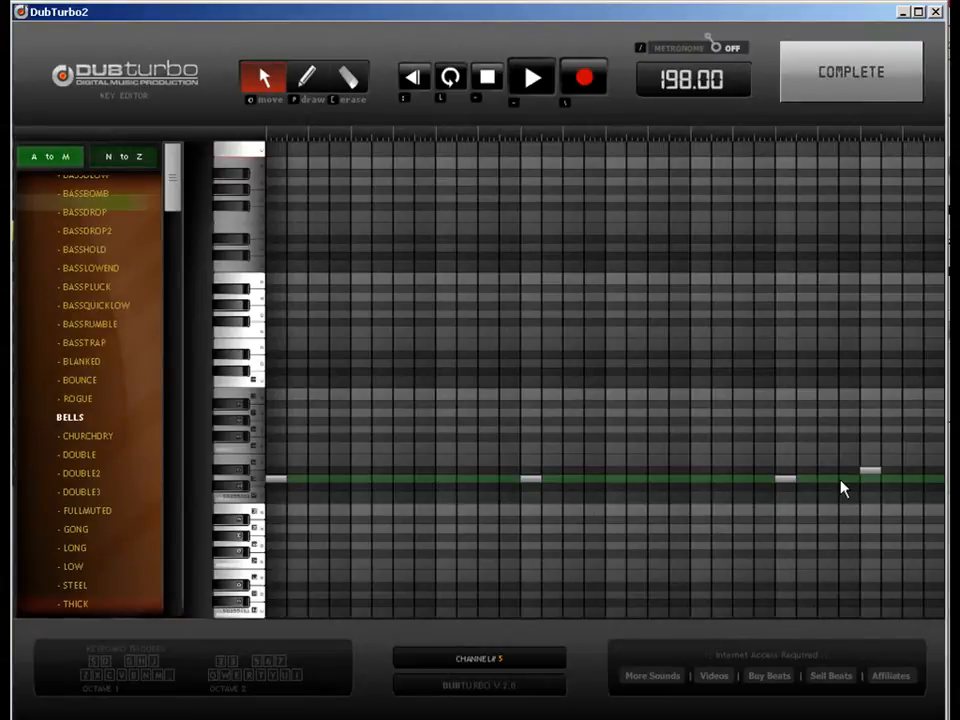
{"action": "left_click", "coordinate": [810, 81]}
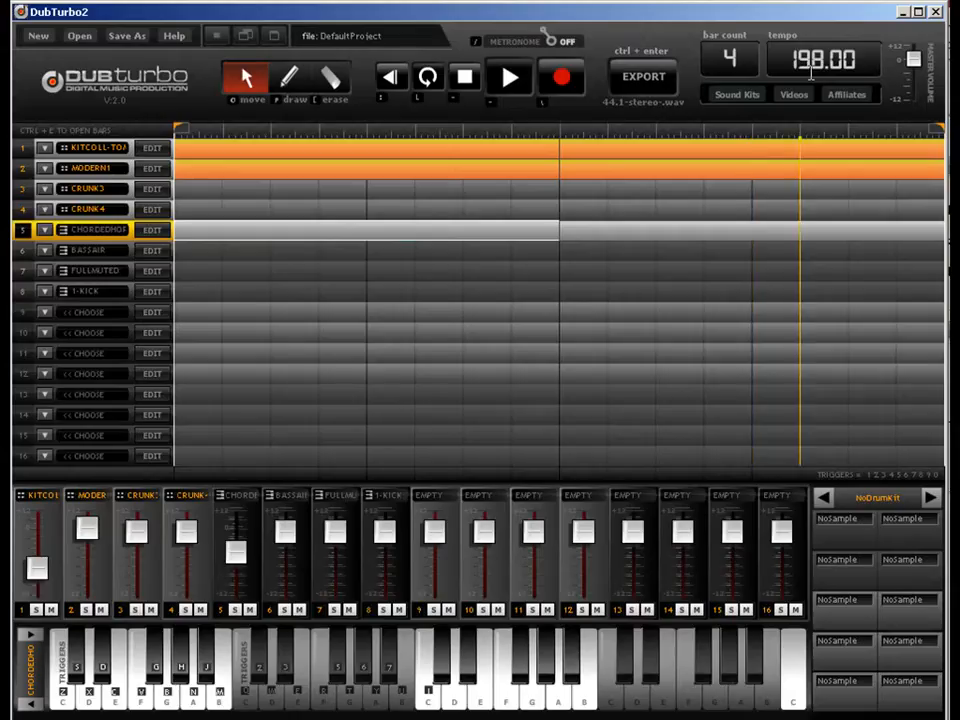
In the second track 5 horn clip, move the note at step 17 to step 13 and complete the edit.
{"action": "left_click", "coordinate": [604, 227]}
{"action": "key", "text": "ctrl+e"}
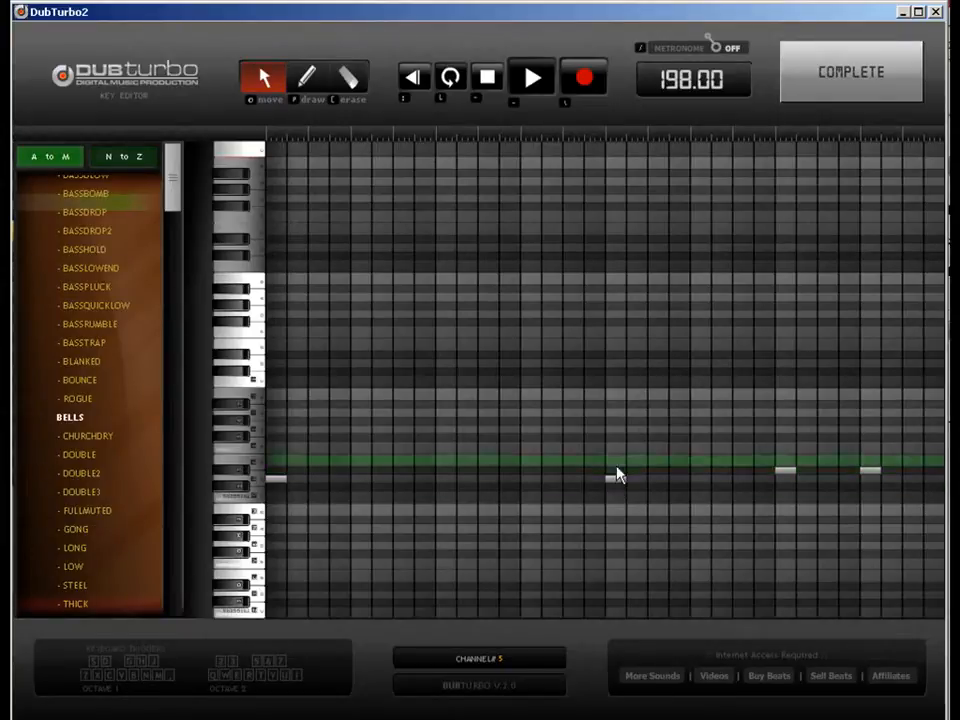
{"action": "left_click_drag", "start_coordinate": [615, 485], "coordinate": [523, 489]}
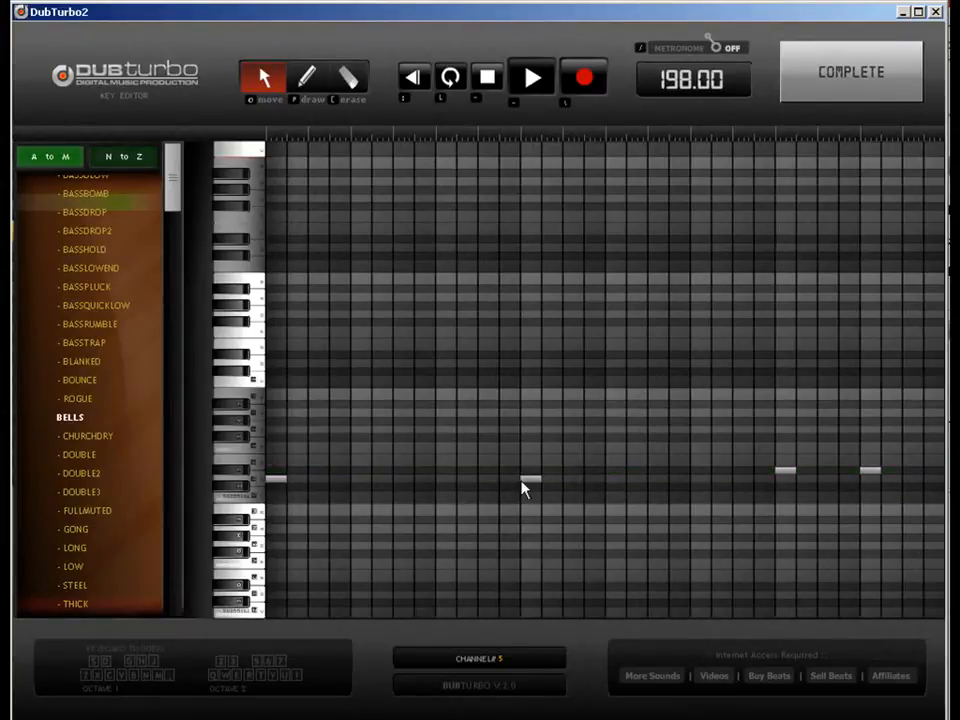
{"action": "left_click", "coordinate": [818, 94]}
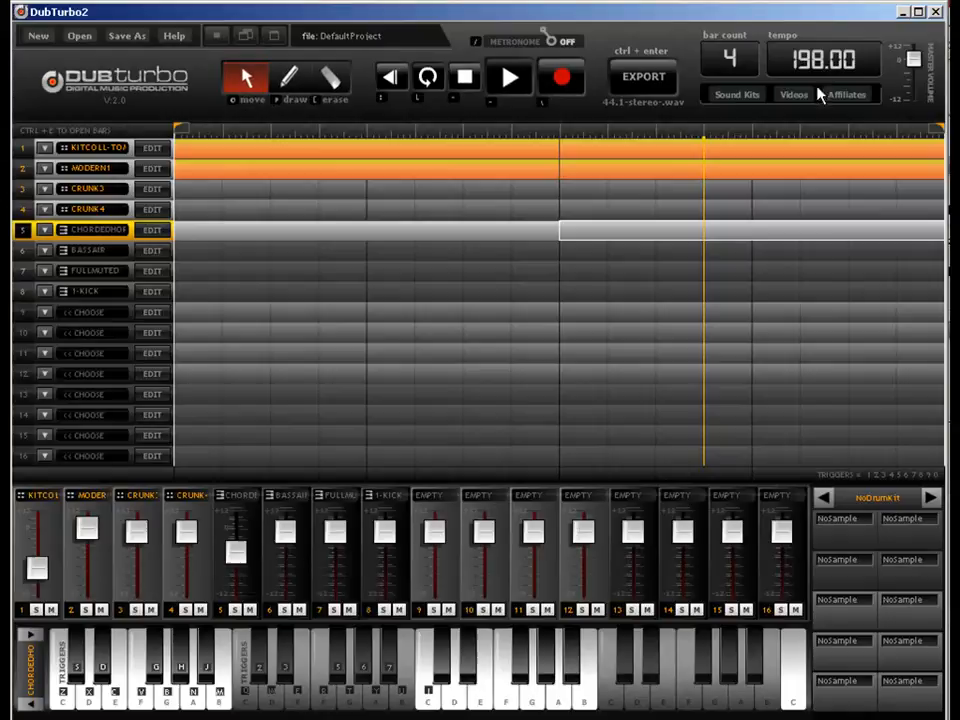
Copy the horn clips across track 6's four bars and assign the track the LOWQUICK bass sound.
{"action": "left_click", "coordinate": [267, 252]}
{"action": "left_click", "coordinate": [694, 269]}
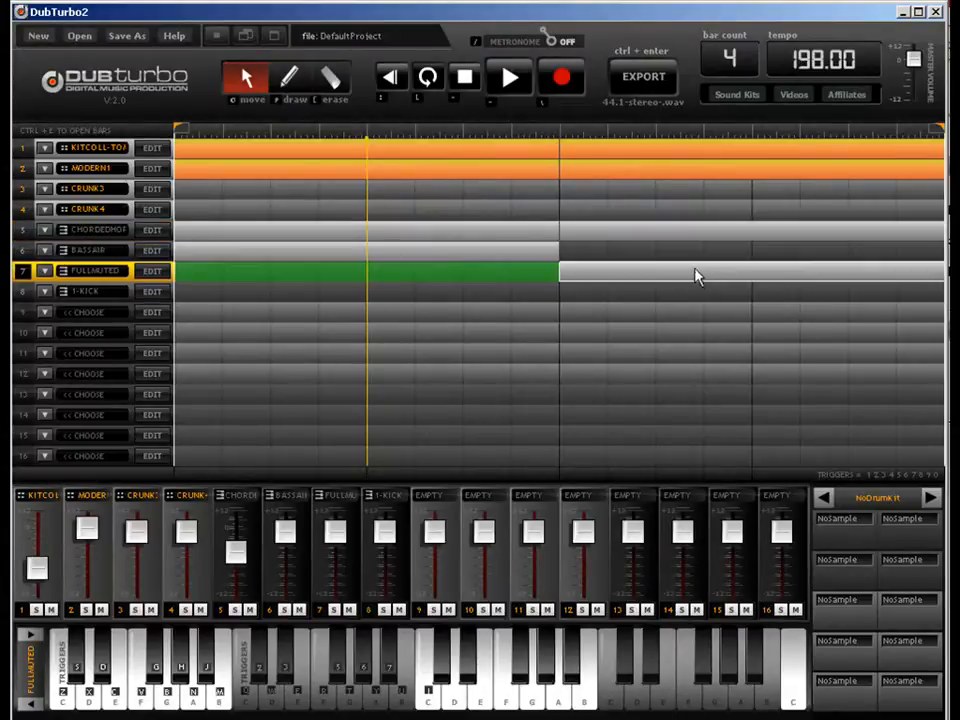
{"action": "left_click", "coordinate": [694, 255]}
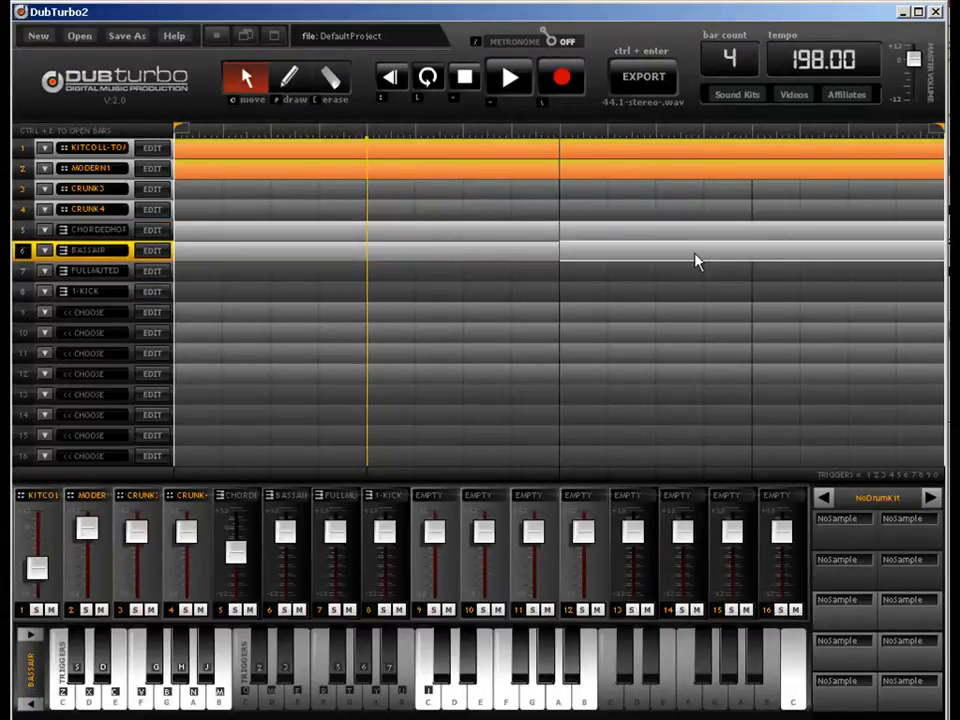
{"action": "left_click", "coordinate": [155, 252]}
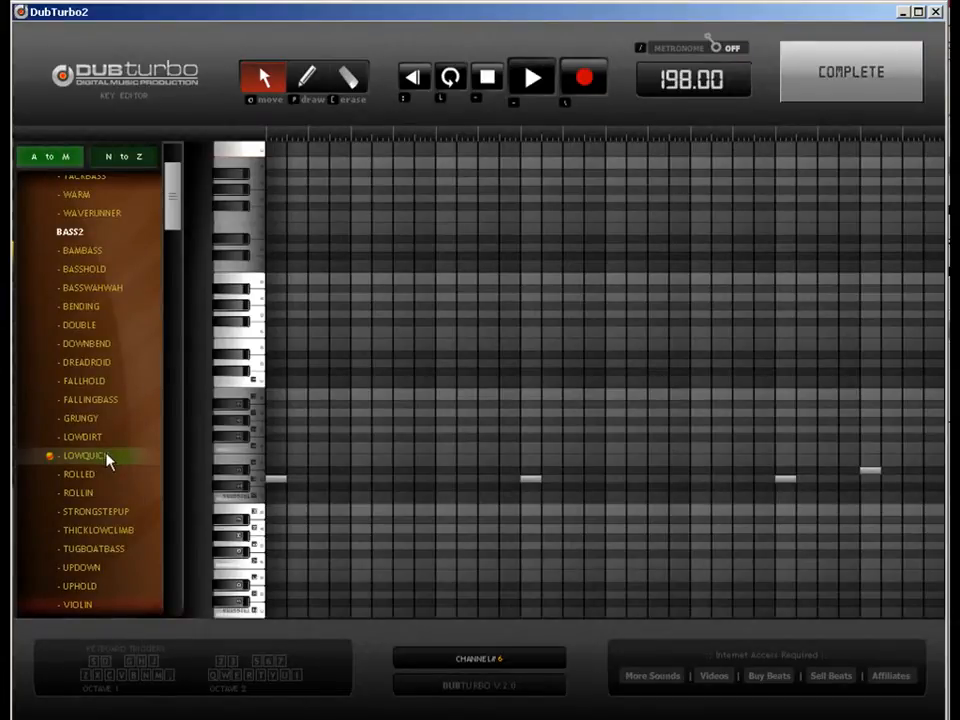
{"action": "left_click", "coordinate": [850, 91]}
Draw a clip over the first half of track 7 and try the BASSHOLD sound on it.
{"action": "left_click", "coordinate": [294, 88]}
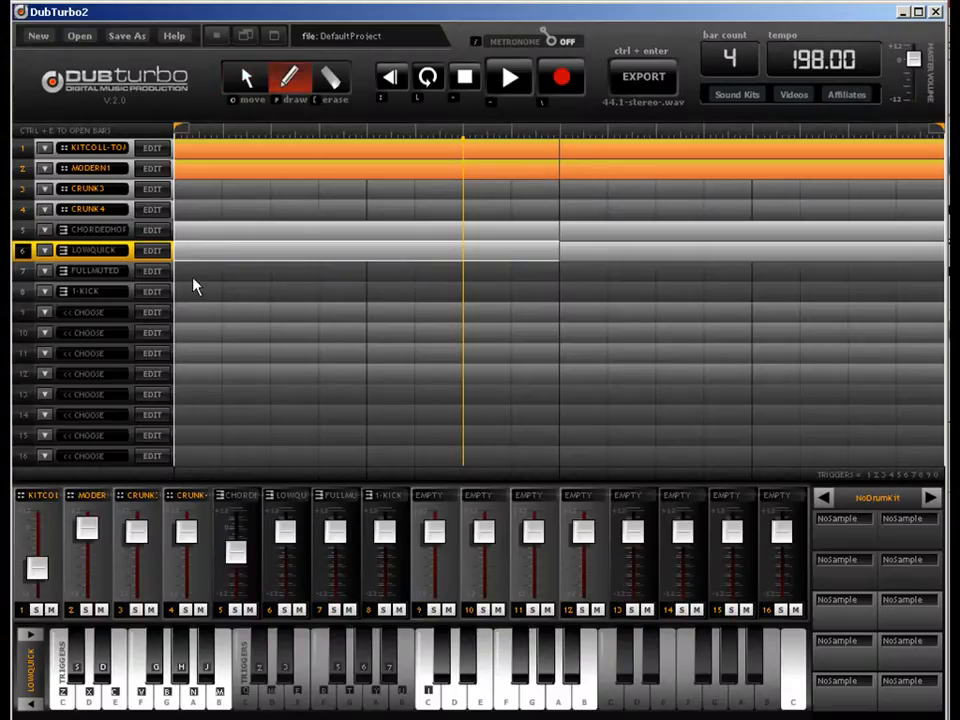
{"action": "left_click", "coordinate": [437, 272]}
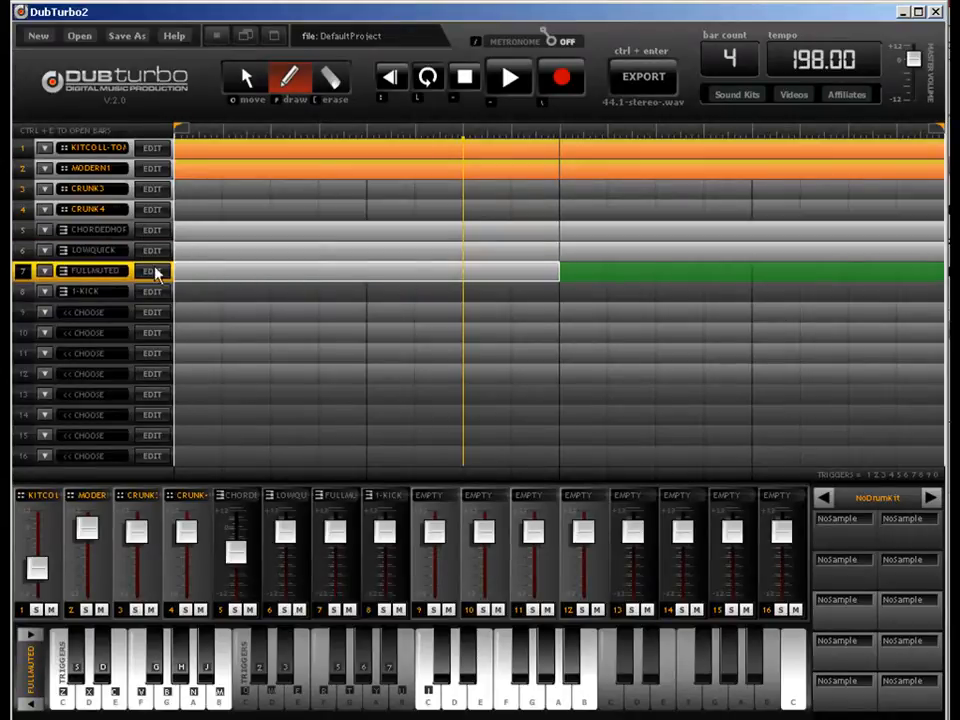
{"action": "left_click", "coordinate": [153, 271]}
{"action": "scroll", "coordinate": [171, 204], "scroll_direction": "down", "scroll_amount": 5}
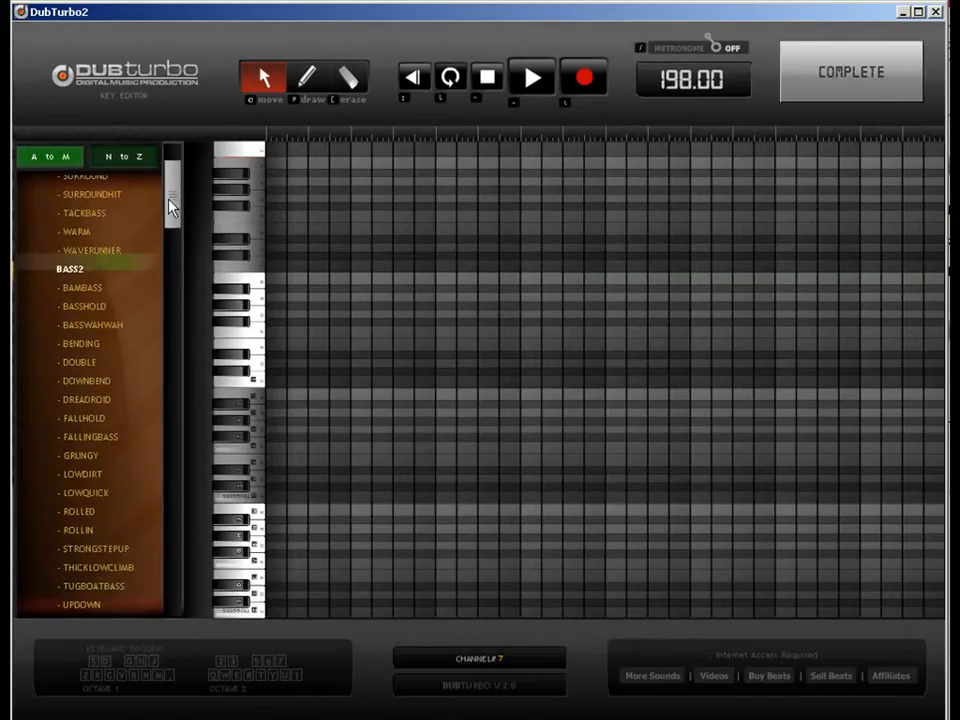
{"action": "left_click", "coordinate": [100, 307]}
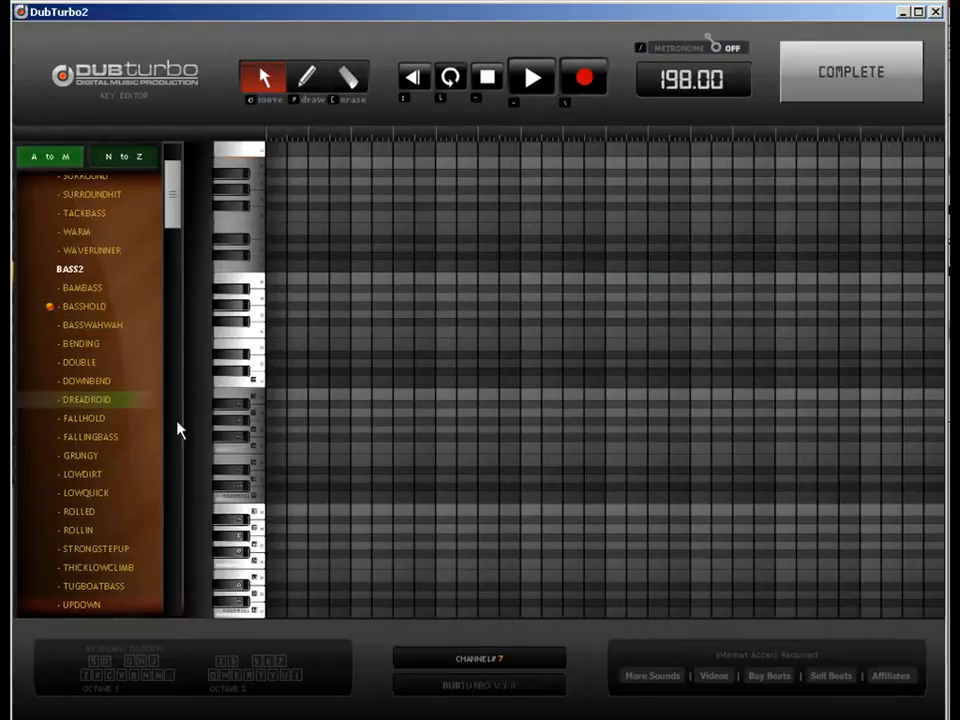
Draw a trial note at step 1 of the track 7 clip and change the track's sound to SINEHIT.
{"action": "key", "text": "w"}
{"action": "left_click", "coordinate": [278, 482]}
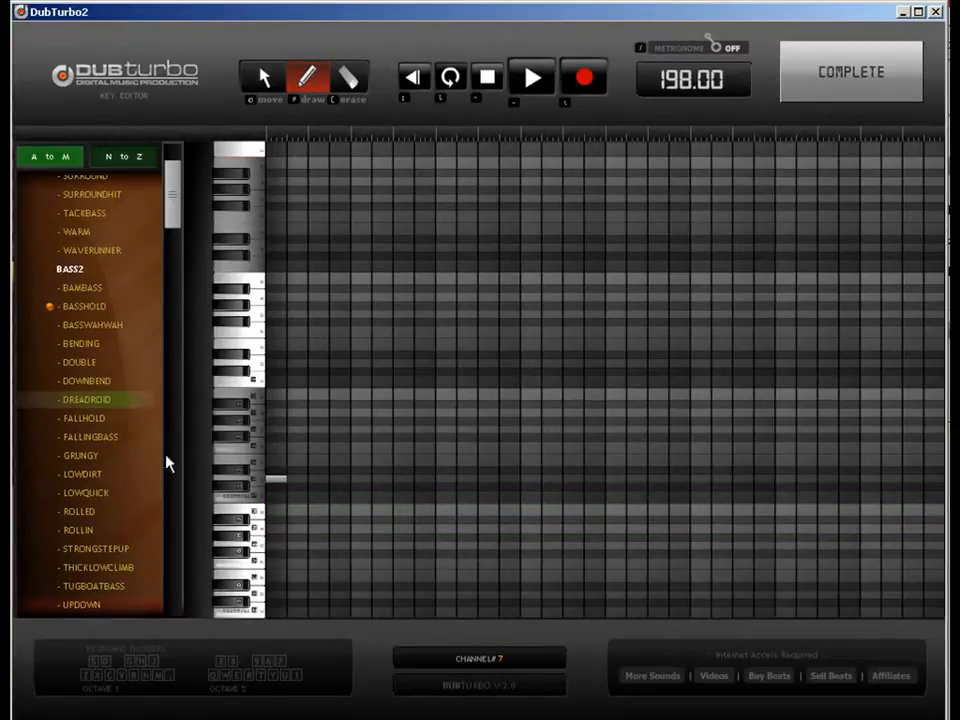
{"action": "left_click", "coordinate": [75, 345]}
{"action": "scroll", "coordinate": [174, 207], "scroll_direction": "up", "scroll_amount": 3}
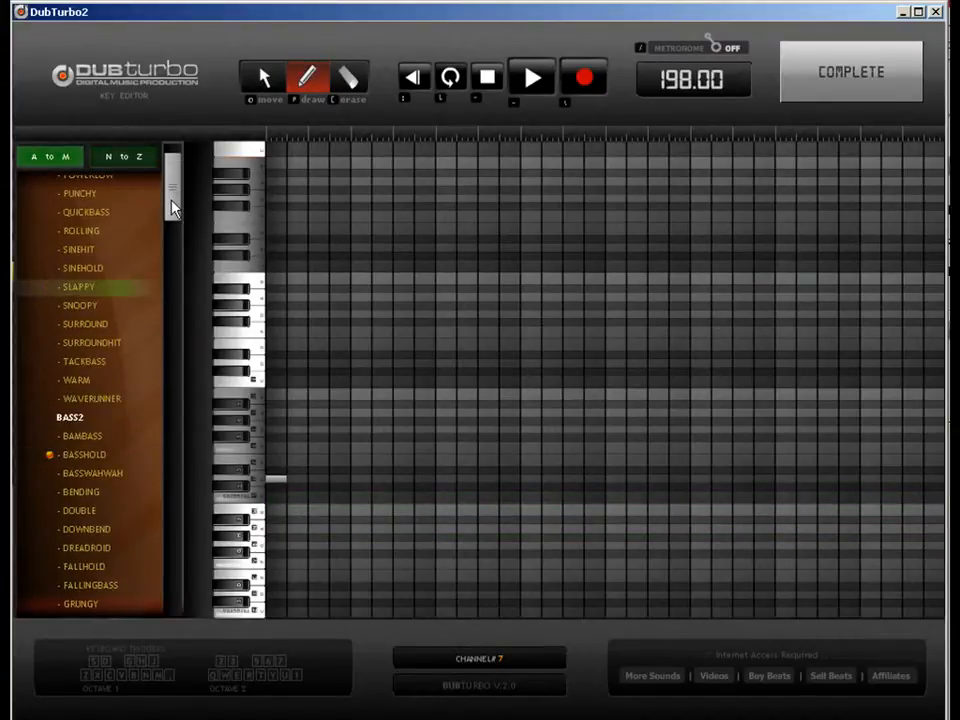
{"action": "left_click", "coordinate": [88, 250]}
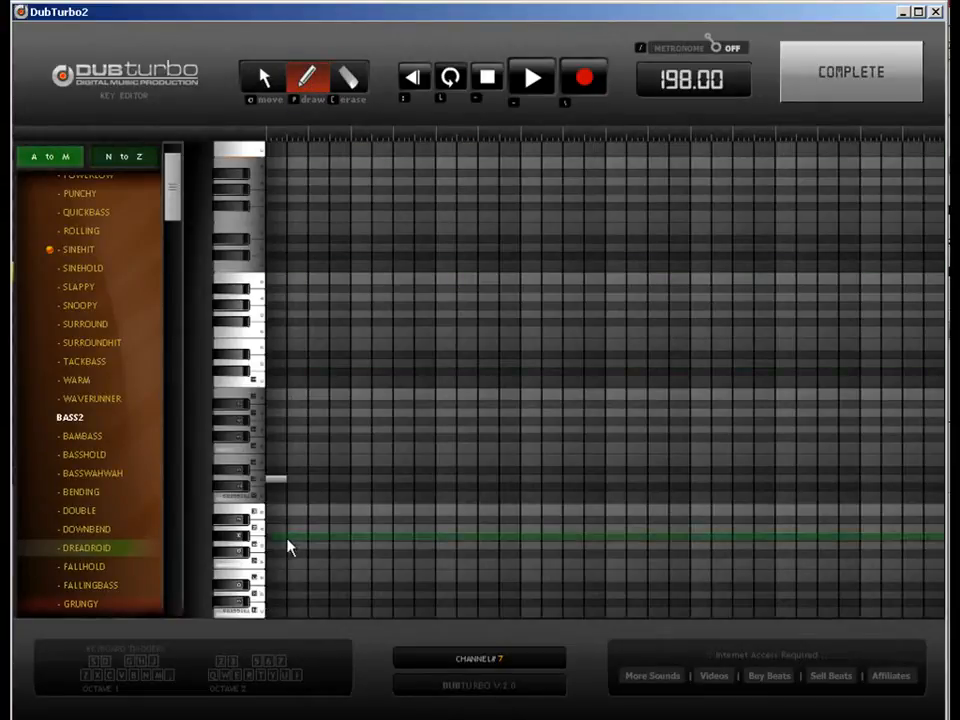
Replace the step 1 note with one an octave lower, add a note a row above it at step 17, and complete the edit.
{"action": "left_click", "coordinate": [287, 603]}
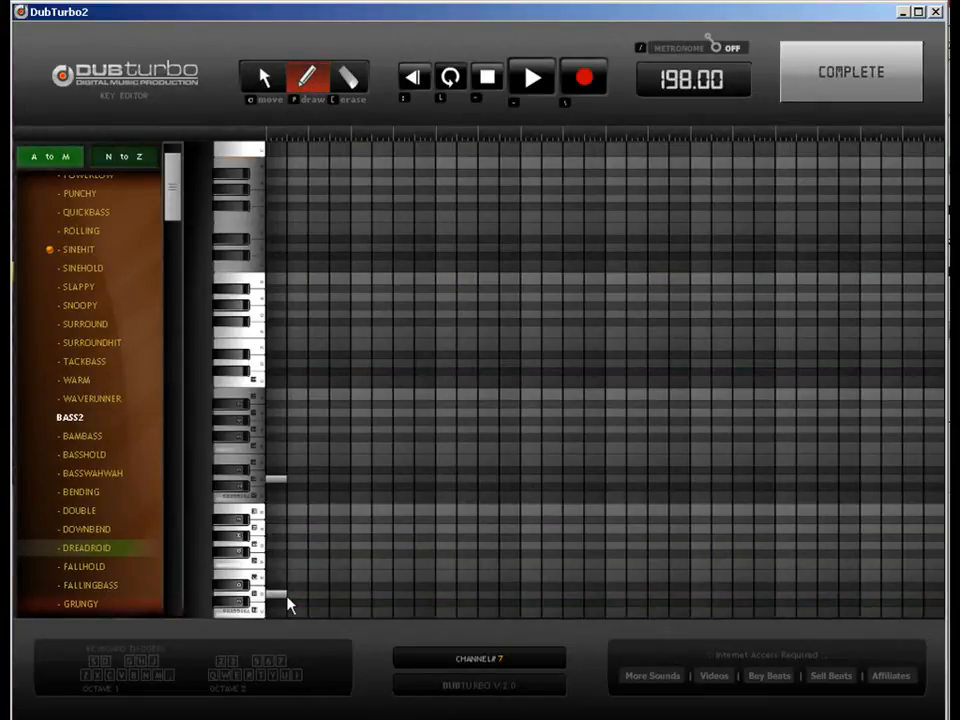
{"action": "key", "text": "bracketleft"}
{"action": "left_click", "coordinate": [272, 483]}
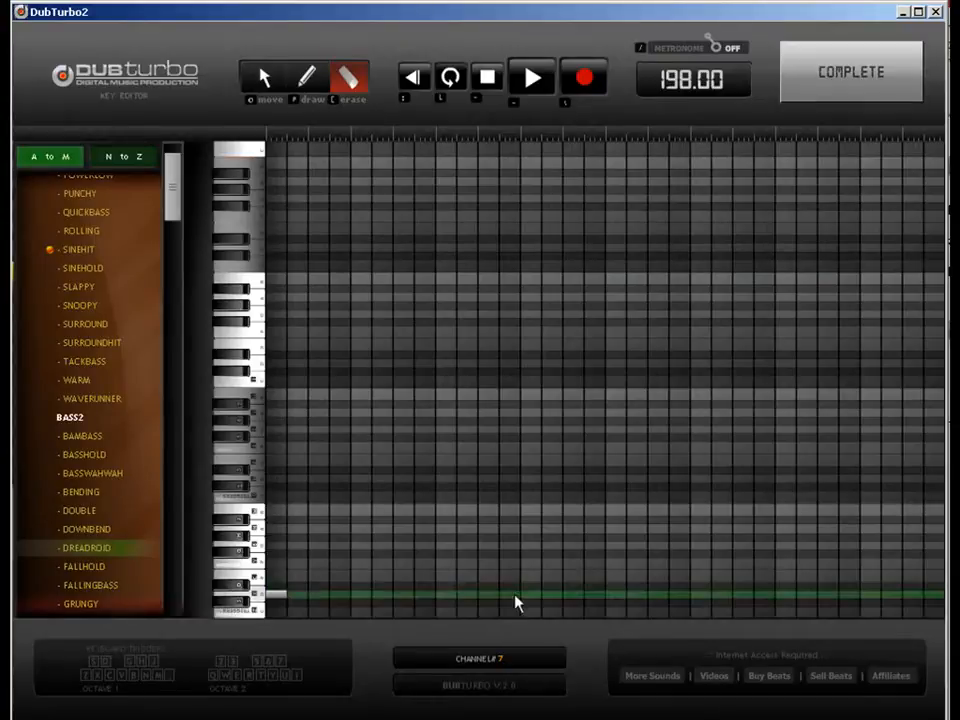
{"action": "key", "text": "p"}
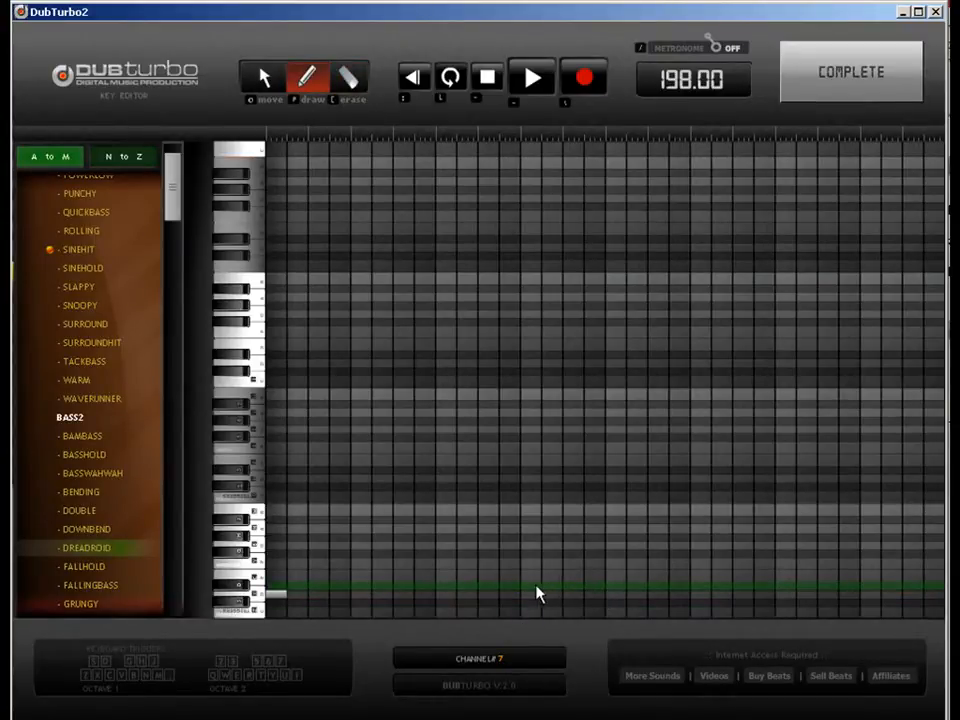
{"action": "left_click", "coordinate": [610, 588]}
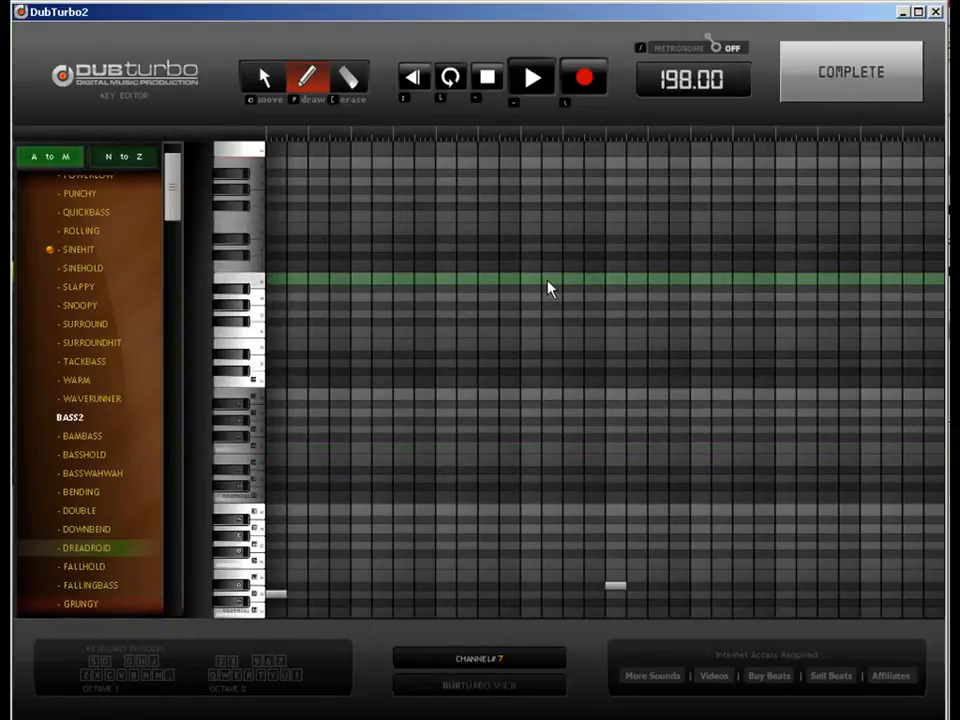
{"action": "left_click", "coordinate": [843, 76]}
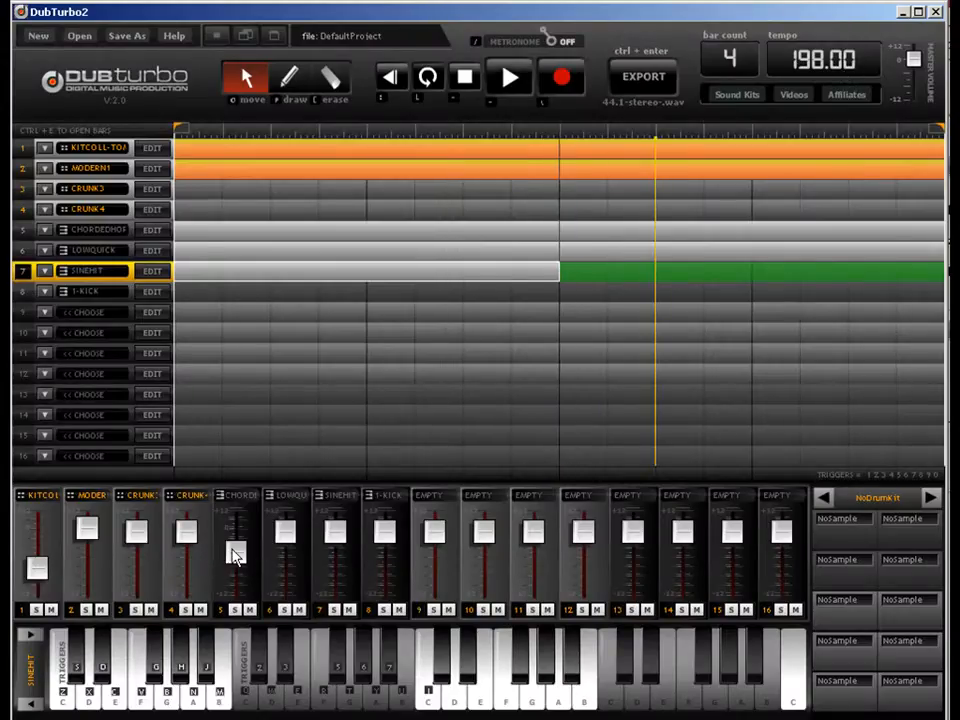
Balance the mix by lowering the track 5 horn volume and slightly raising the track 6 LOWQUICK volume.
{"action": "left_click_drag", "start_coordinate": [233, 551], "coordinate": [238, 570]}
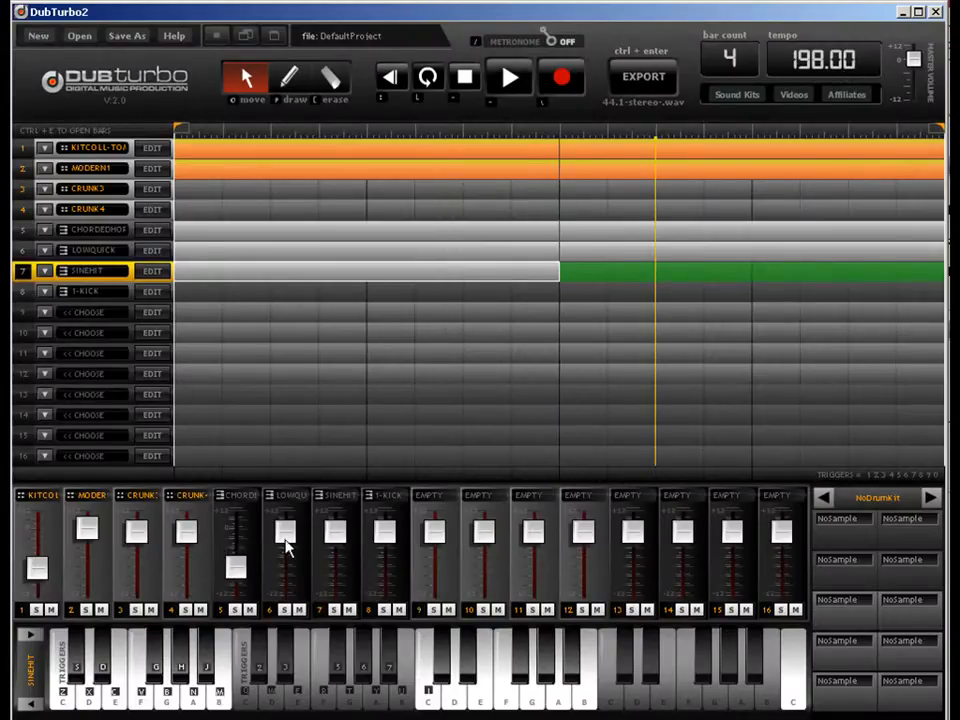
{"action": "left_click_drag", "start_coordinate": [285, 538], "coordinate": [286, 560]}
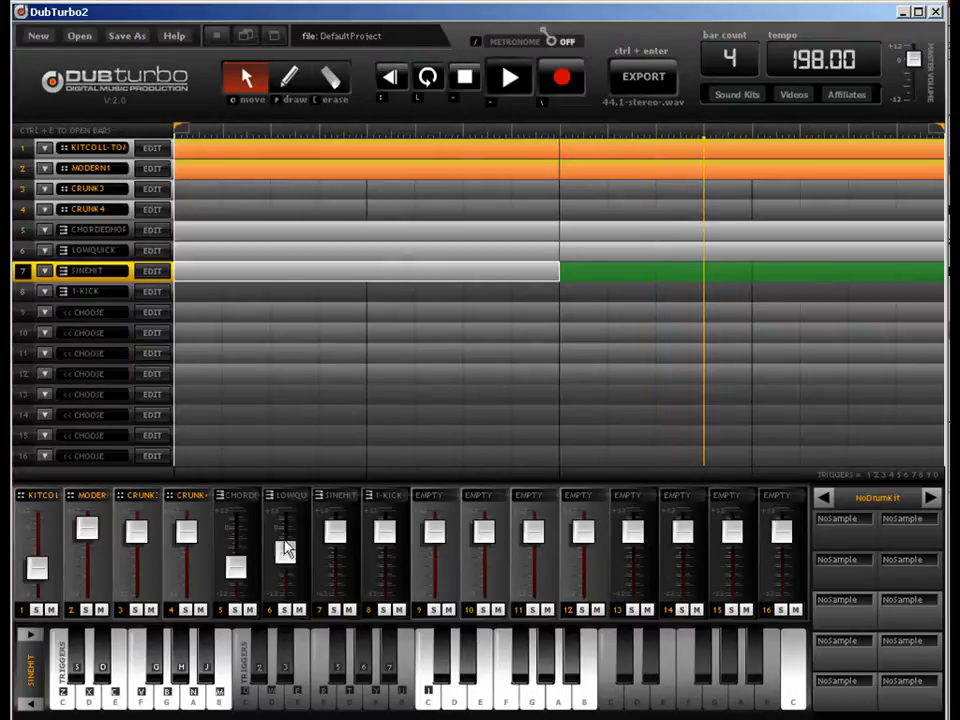
{"action": "left_click_drag", "start_coordinate": [285, 560], "coordinate": [285, 526]}
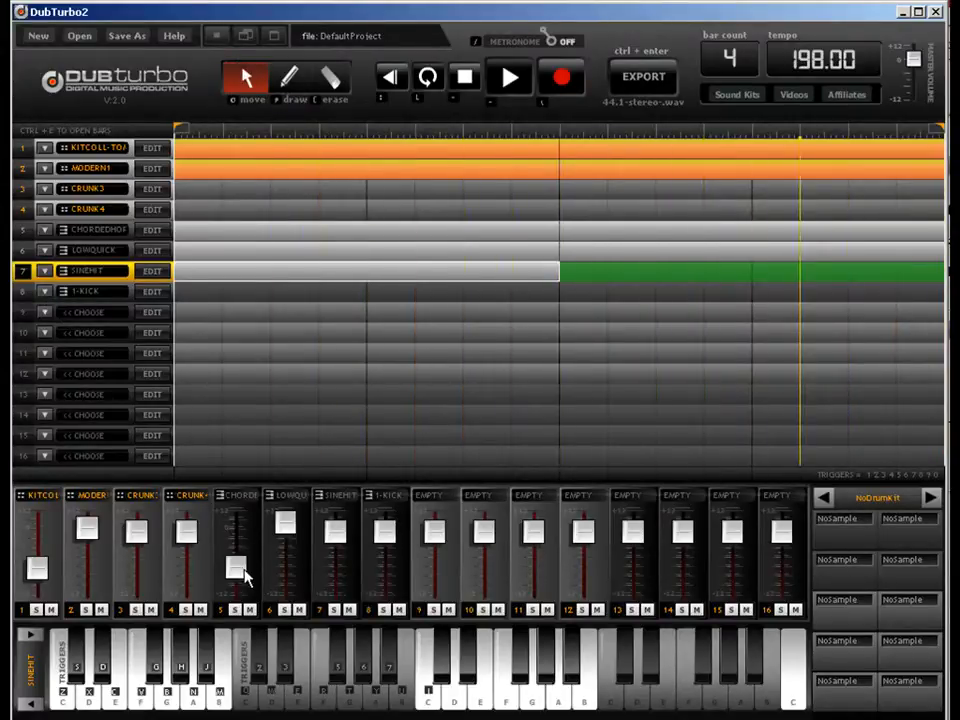
{"action": "left_click_drag", "start_coordinate": [238, 572], "coordinate": [245, 585]}
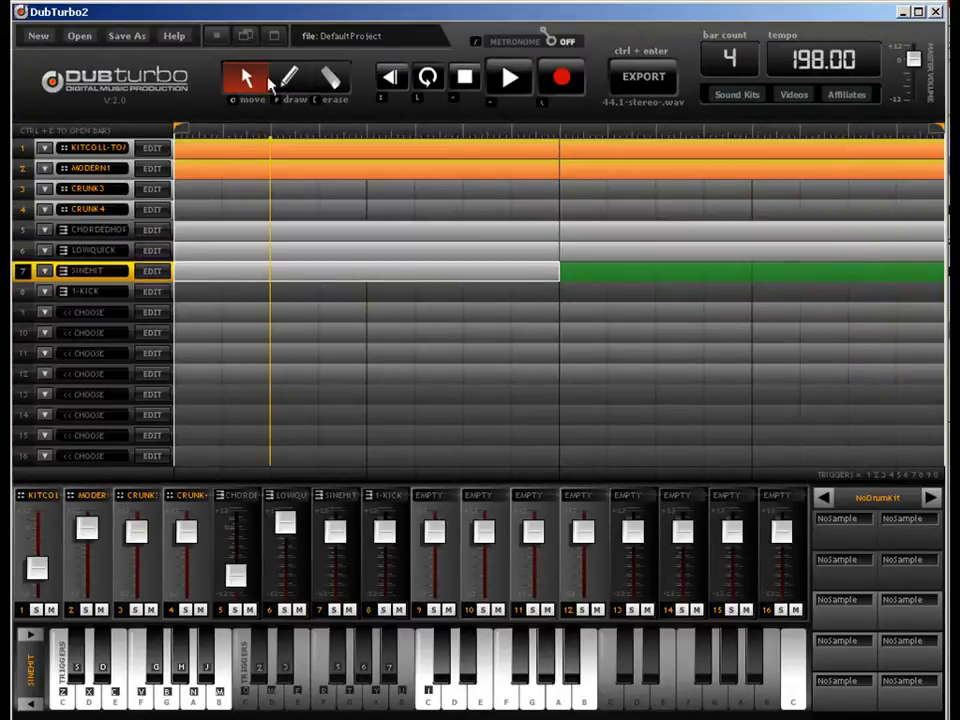
Draw a clip over the first half of track 8 and assign it the FLUTE4 sound.
{"action": "key", "text": "w"}
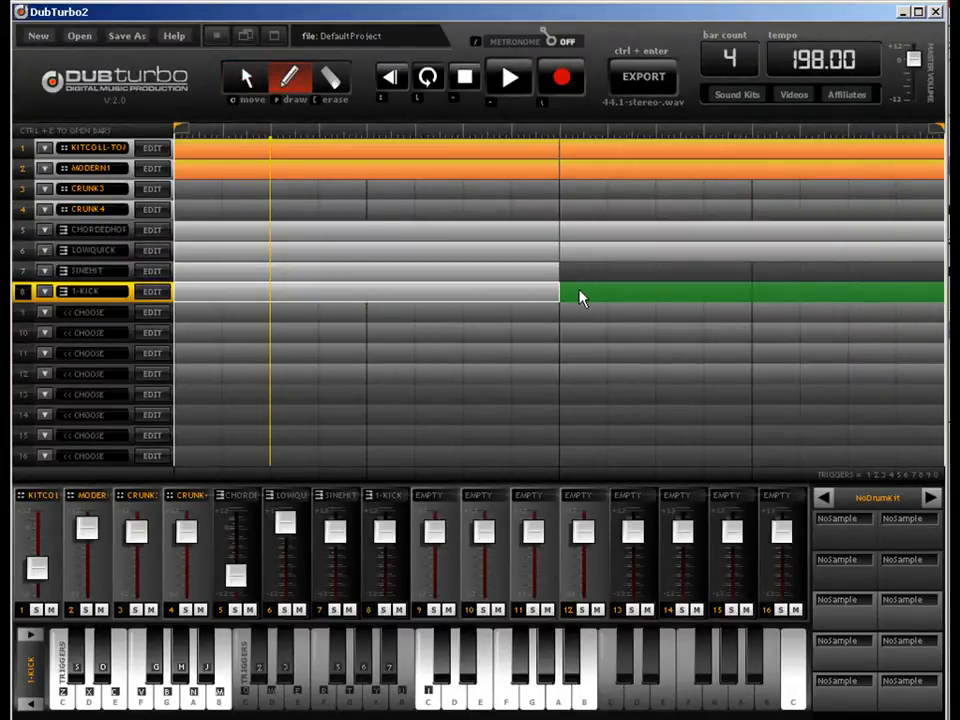
{"action": "left_click", "coordinate": [152, 291]}
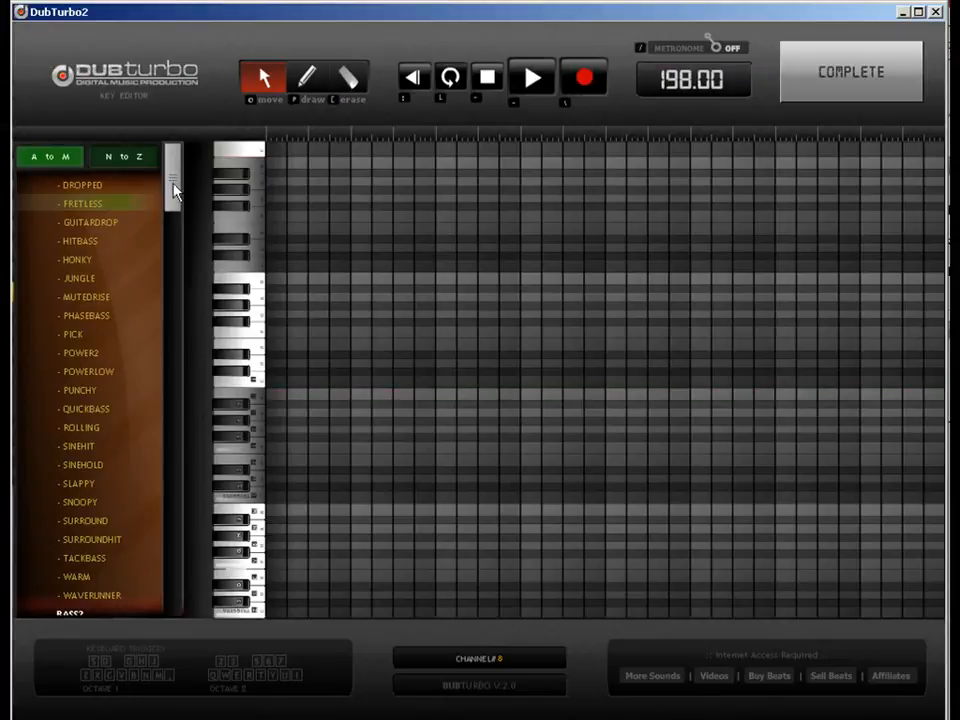
{"action": "left_click_drag", "start_coordinate": [172, 189], "coordinate": [178, 420]}
{"action": "key", "text": "p"}
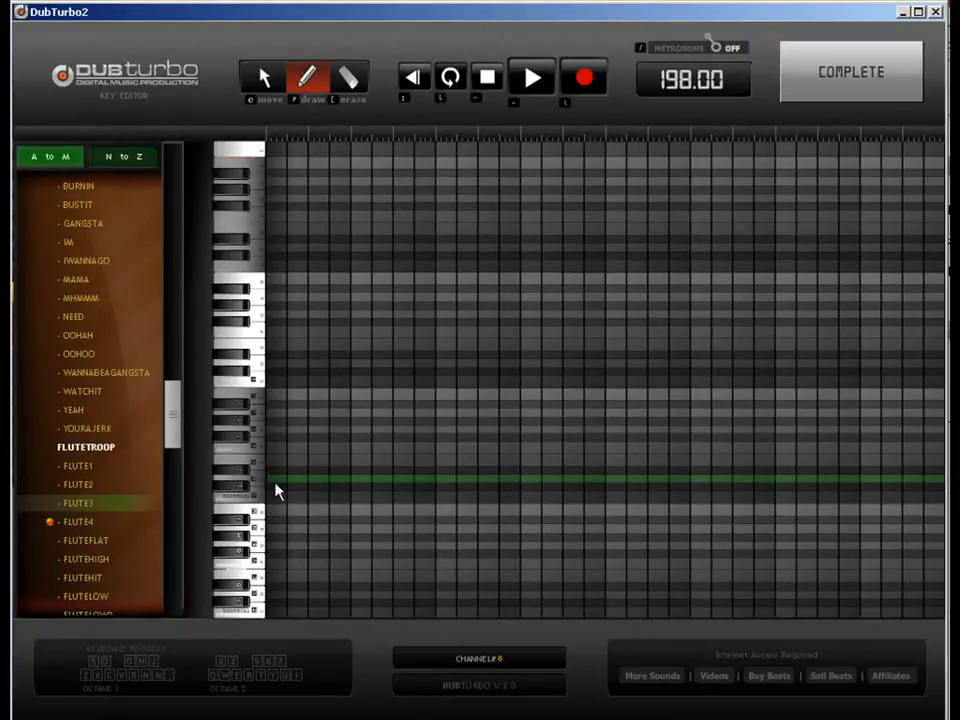
Add flute notes at step 1 and a row higher at step 25, and copy the clip to track 8's second half.
{"action": "left_click", "coordinate": [277, 484]}
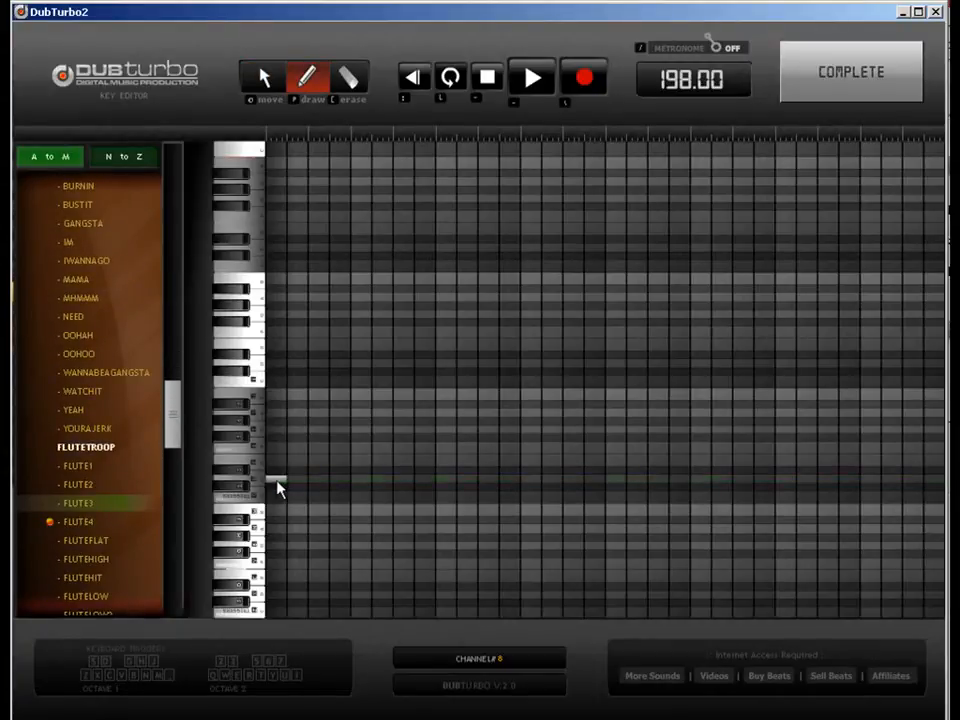
{"action": "left_click", "coordinate": [783, 473]}
{"action": "left_click", "coordinate": [850, 72]}
{"action": "left_click_drag", "start_coordinate": [318, 300], "coordinate": [641, 298]}
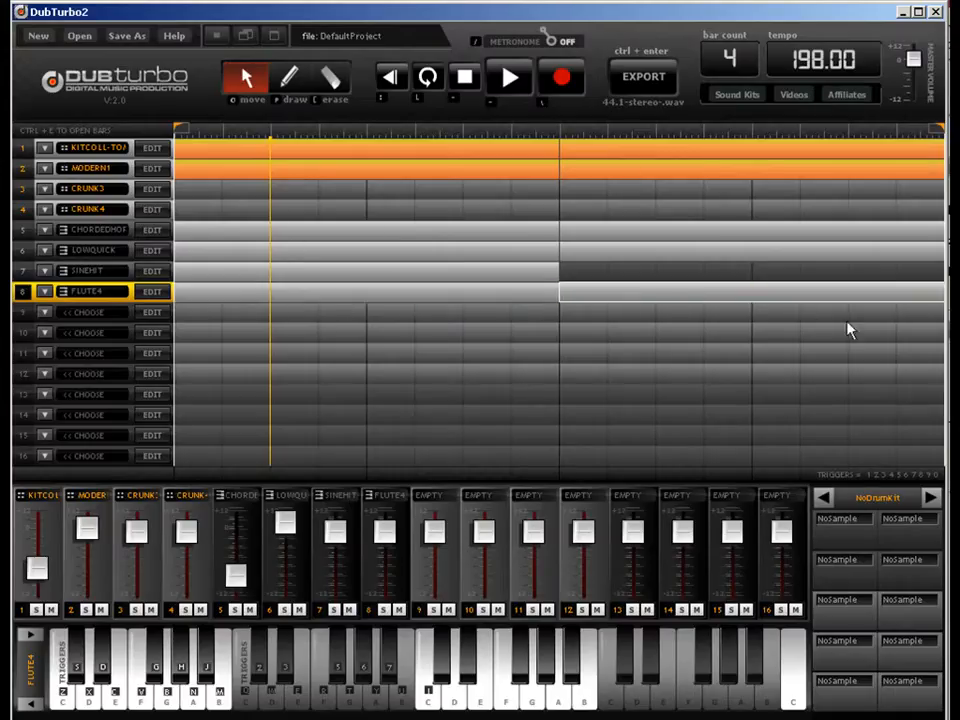
Play back the beat and raise the step 25 note in the second flute clip to a higher pitch.
{"action": "key", "text": "space"}
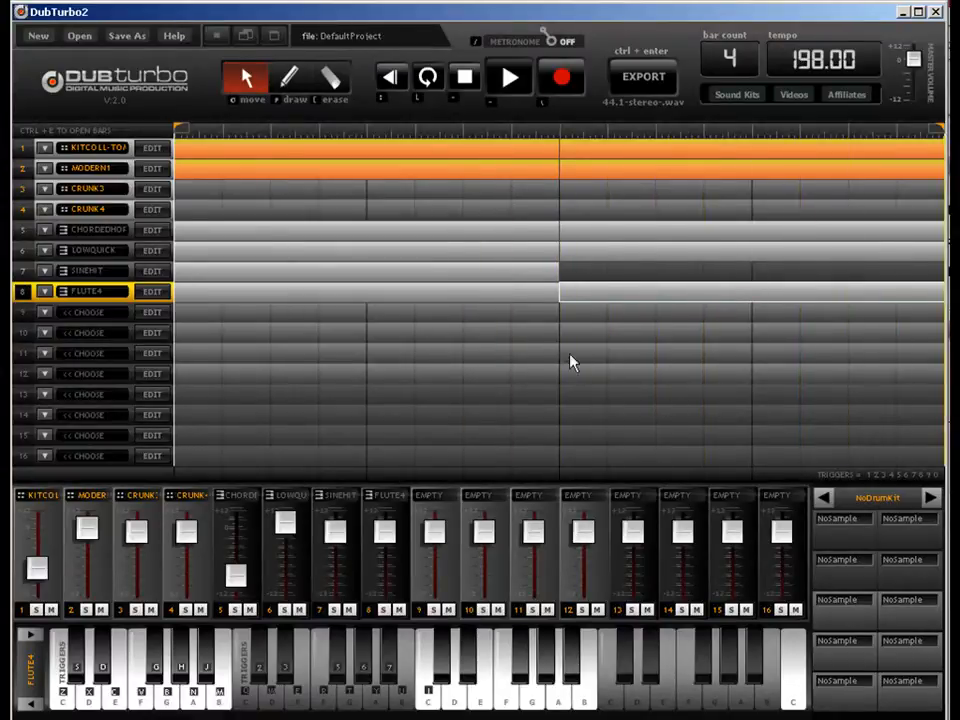
{"action": "double_click", "coordinate": [789, 306]}
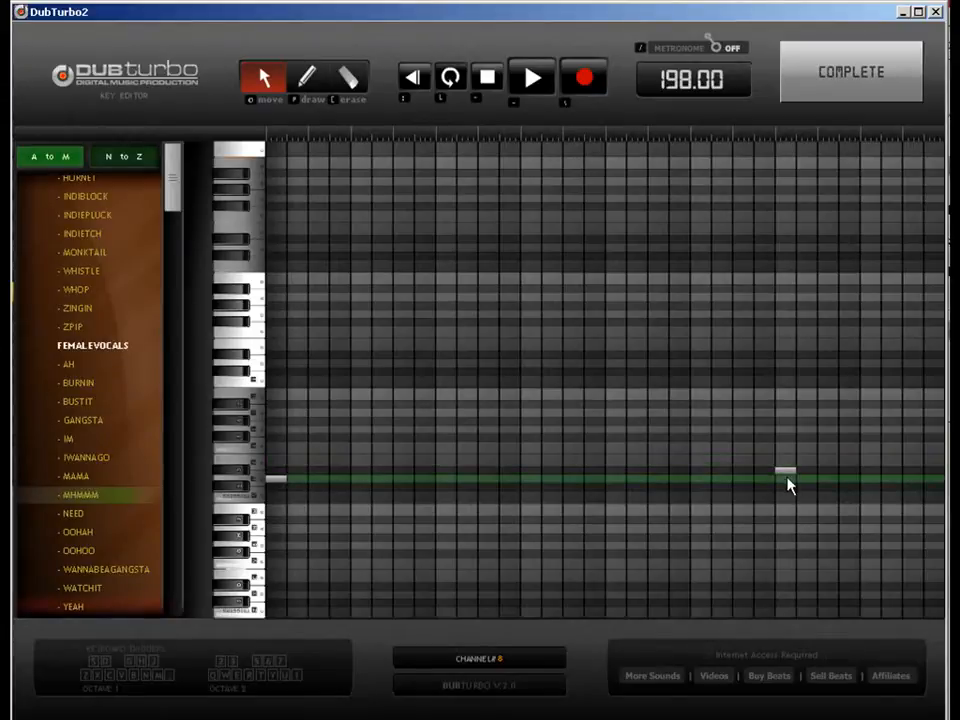
{"action": "left_click_drag", "start_coordinate": [785, 472], "coordinate": [786, 456]}
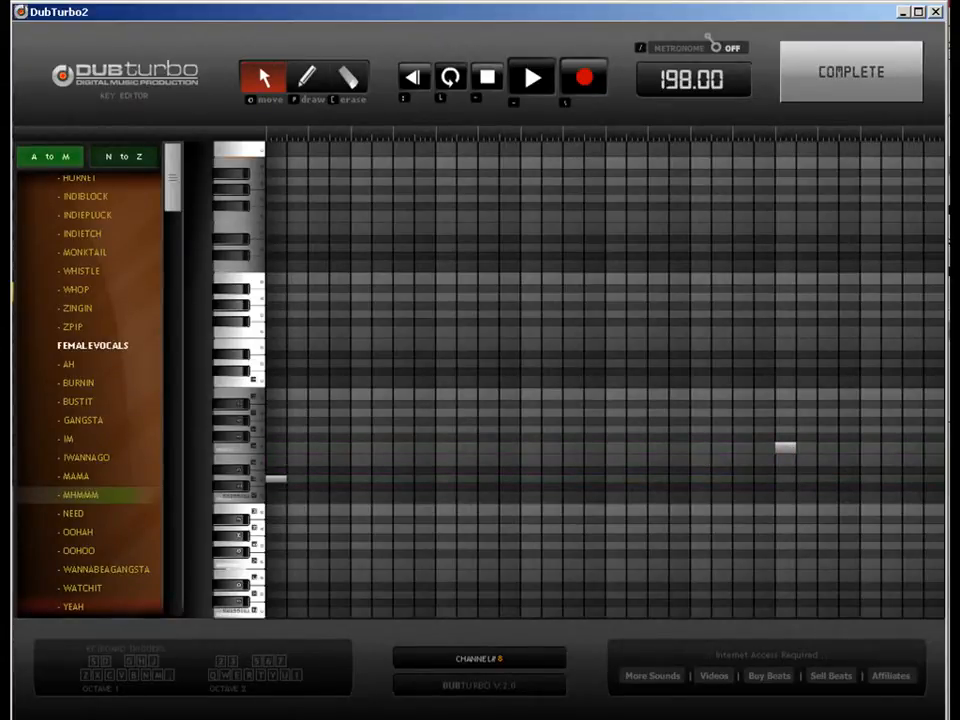
{"action": "left_click", "coordinate": [851, 96]}
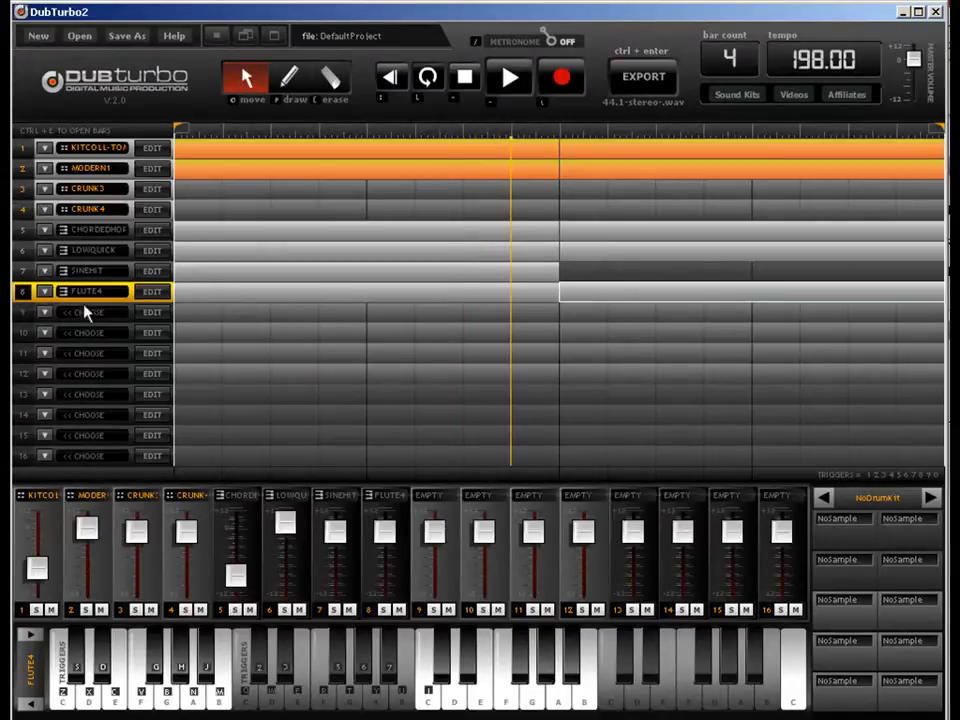
Set track 9 up as a KEYS track and copy the first flute clip to its start.
{"action": "left_click", "coordinate": [44, 312]}
{"action": "left_click", "coordinate": [88, 356]}
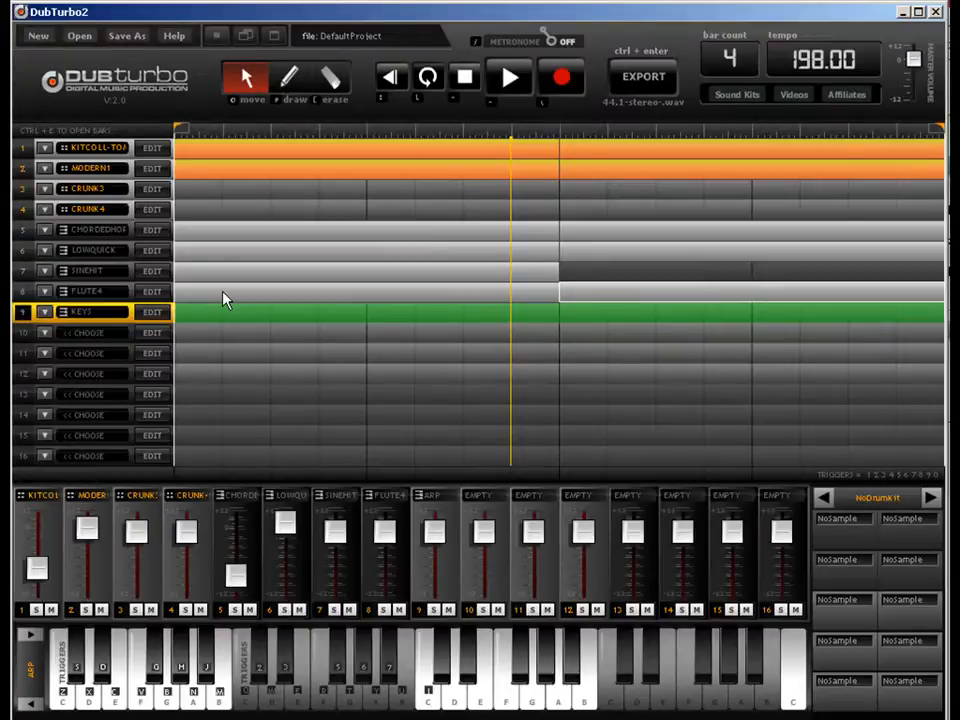
{"action": "left_click", "coordinate": [224, 315]}
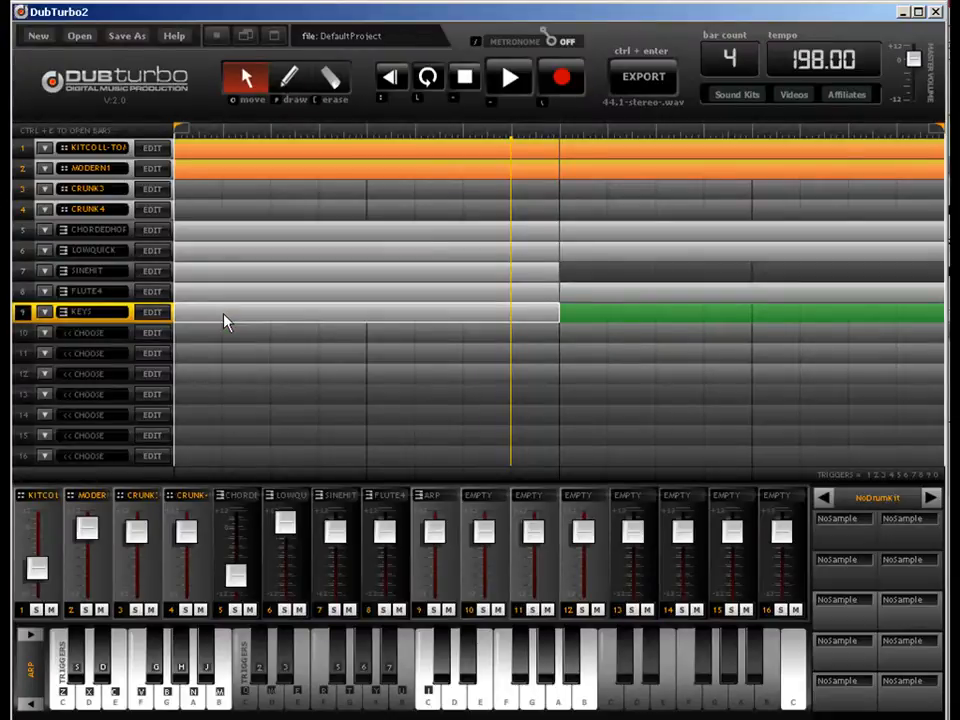
Assign the STRUM4 guitar sound to track 9's clip.
{"action": "left_click", "coordinate": [145, 314]}
{"action": "left_click_drag", "start_coordinate": [178, 216], "coordinate": [186, 485]}
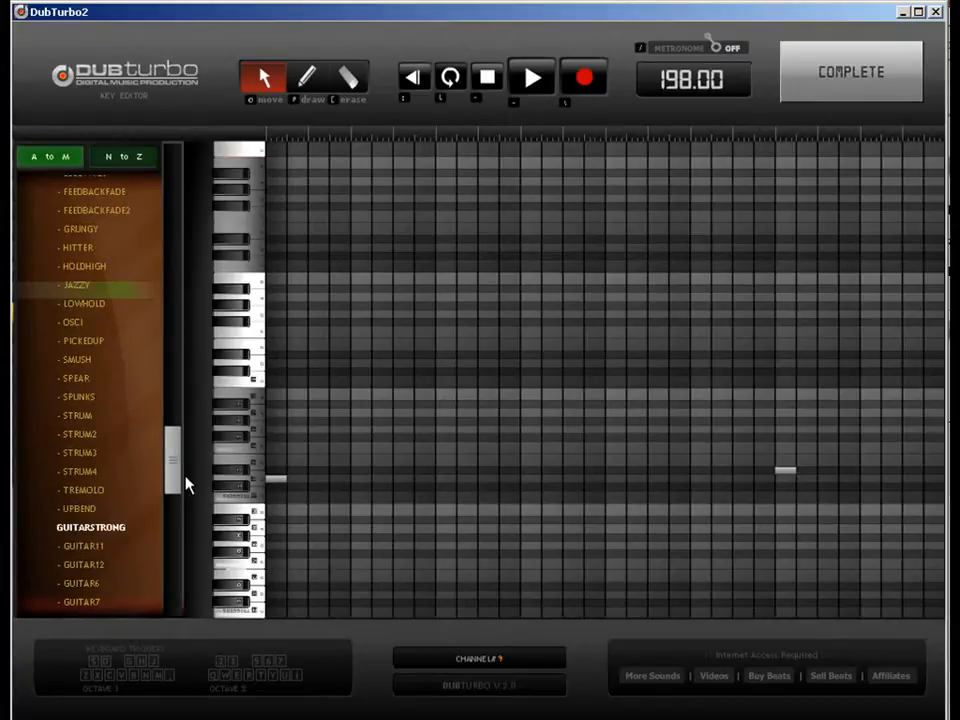
{"action": "left_click", "coordinate": [118, 473]}
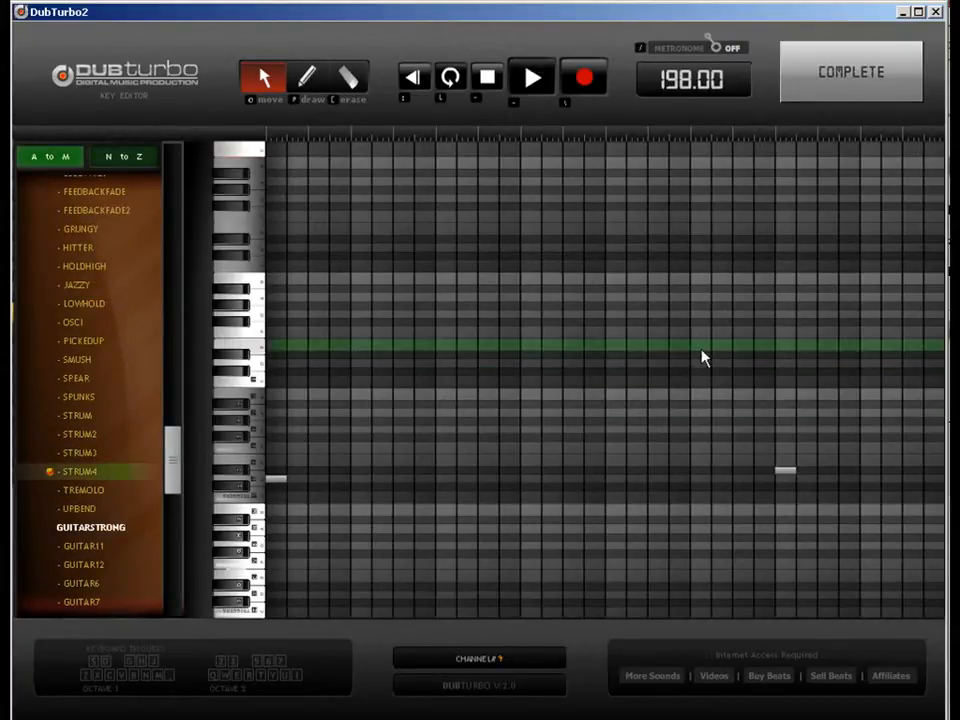
Add STRUM4 notes at steps 5, 9, 13, 17, 21, 25, 29 and one row higher at 7, 19, 27; erase the upper step 25 note.
{"action": "left_click", "coordinate": [304, 80]}
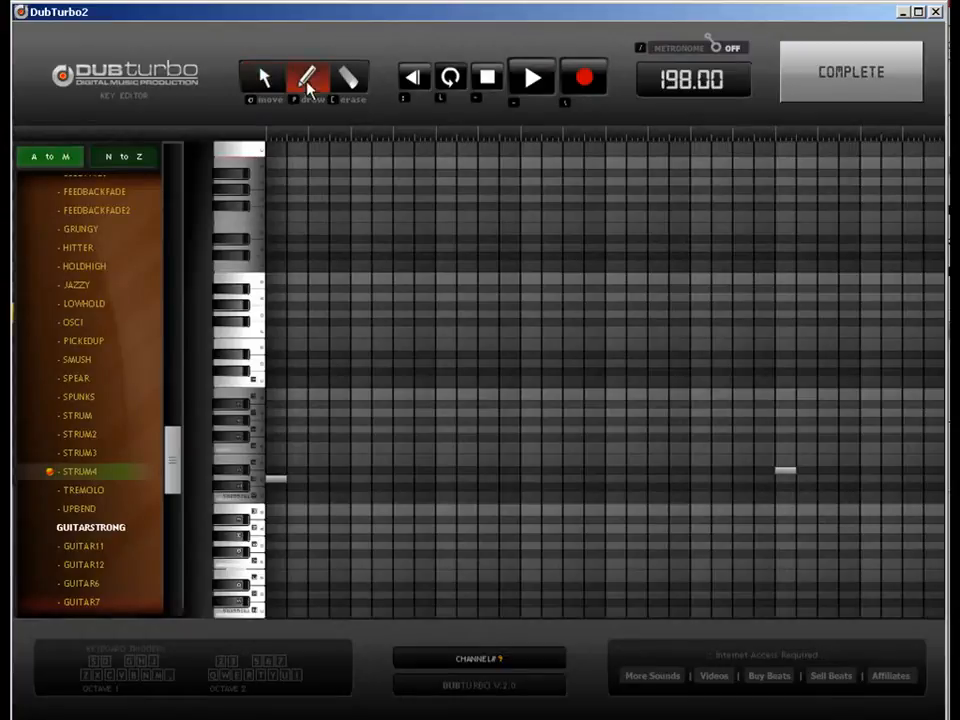
{"action": "left_click", "coordinate": [490, 485]}
{"action": "left_click", "coordinate": [659, 486]}
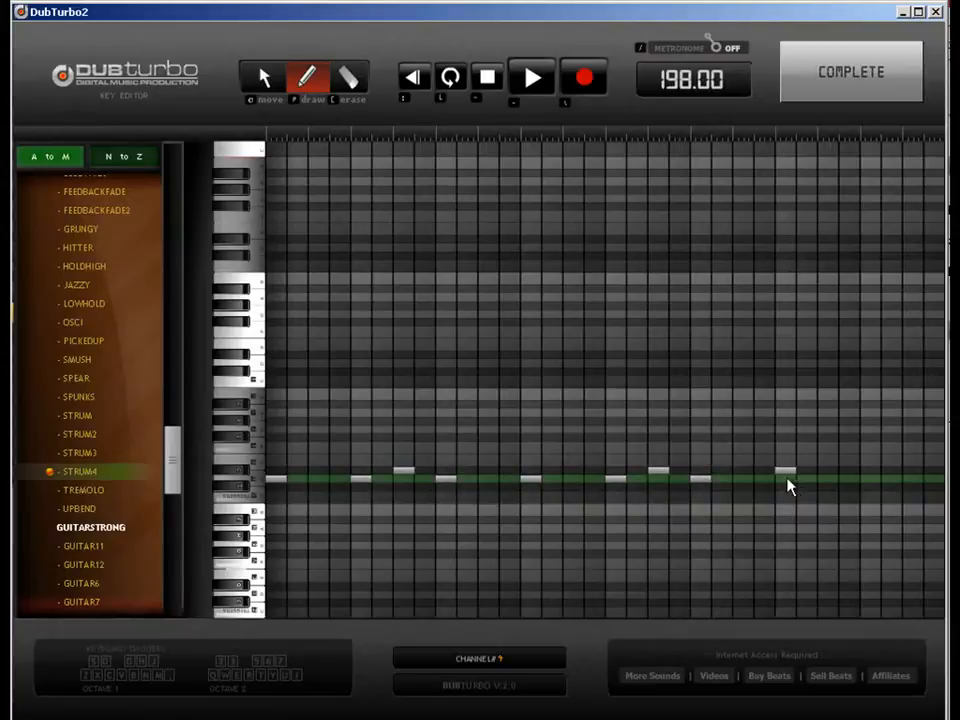
{"action": "left_click", "coordinate": [788, 486]}
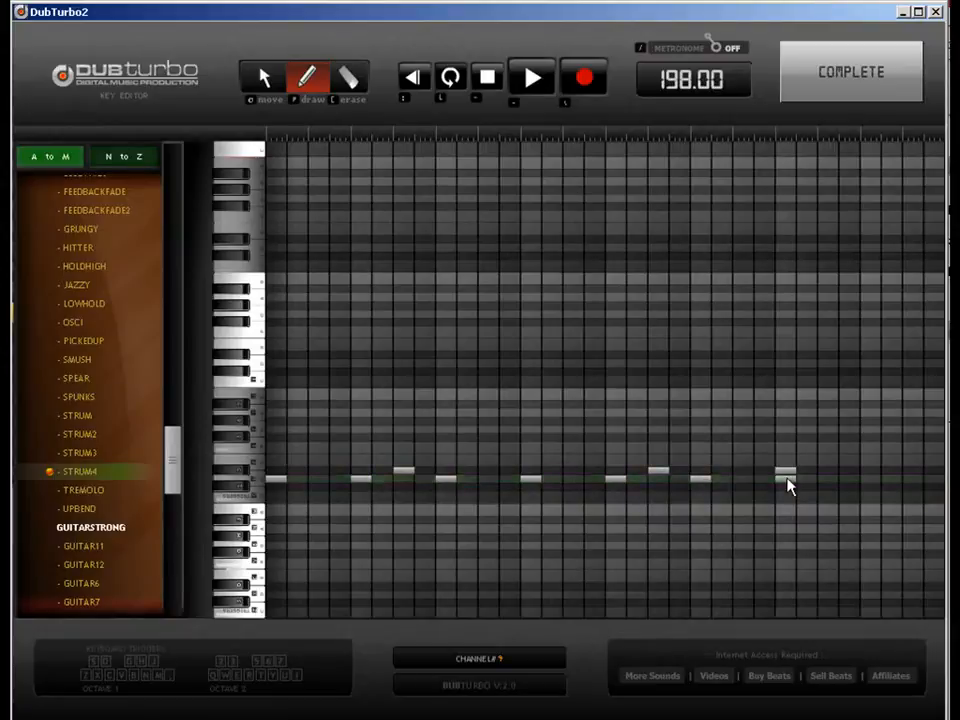
{"action": "left_click", "coordinate": [829, 470]}
{"action": "left_click", "coordinate": [870, 486]}
{"action": "key", "text": "e"}
{"action": "left_click", "coordinate": [785, 470]}
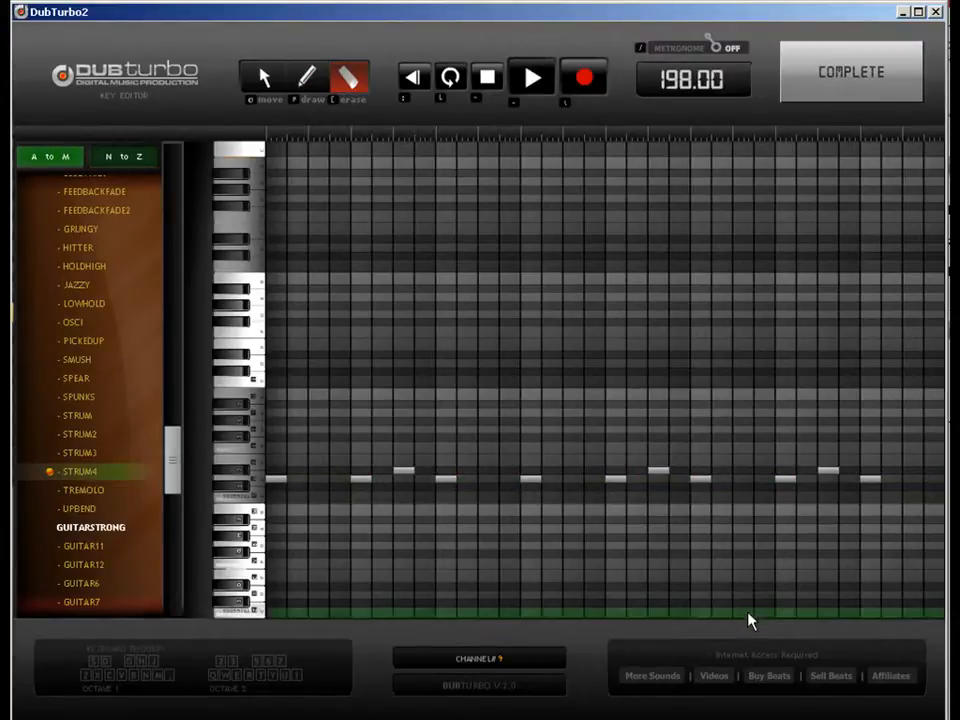
{"action": "left_click", "coordinate": [835, 75]}
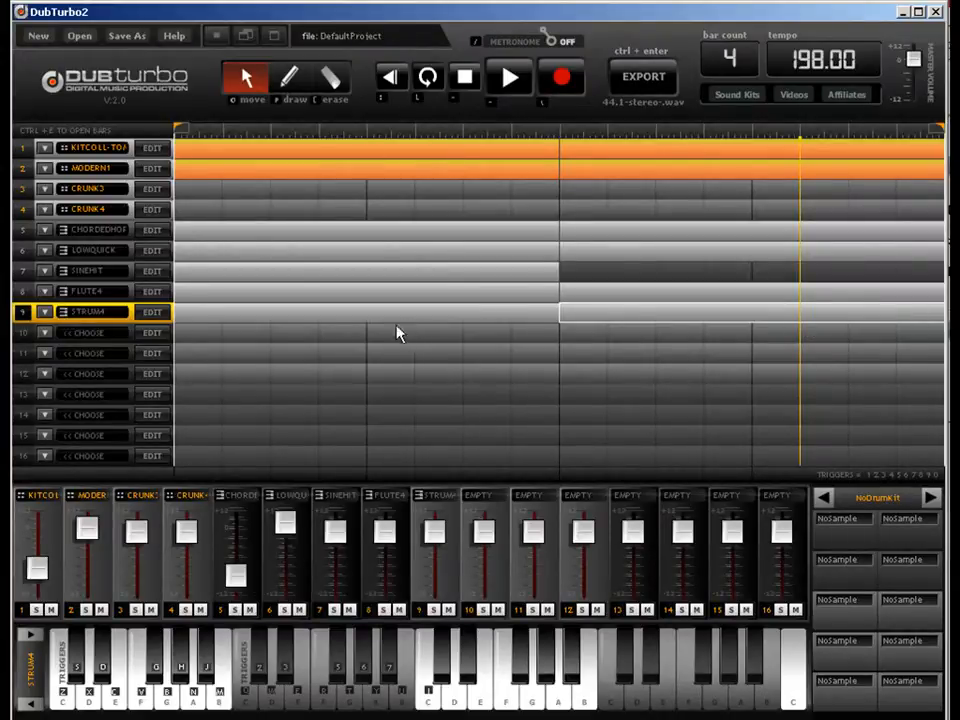
Extend the project and its loop range to 8 bars and copy all clips from bars 1–4 into bars 5–8.
{"action": "type", "text": "8"}
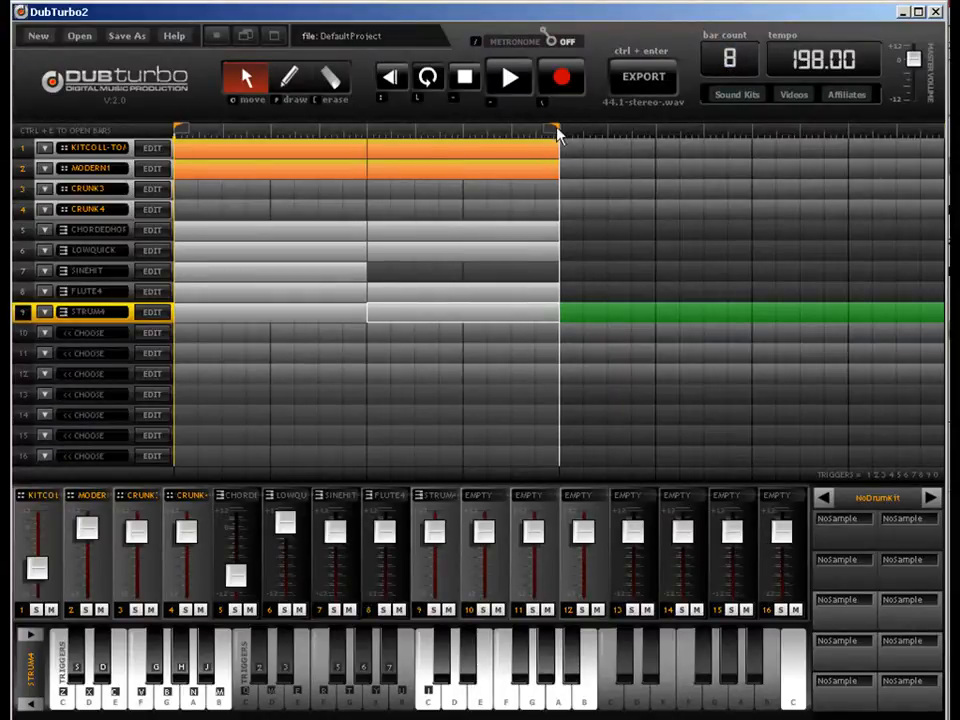
{"action": "left_click_drag", "start_coordinate": [555, 137], "coordinate": [923, 126]}
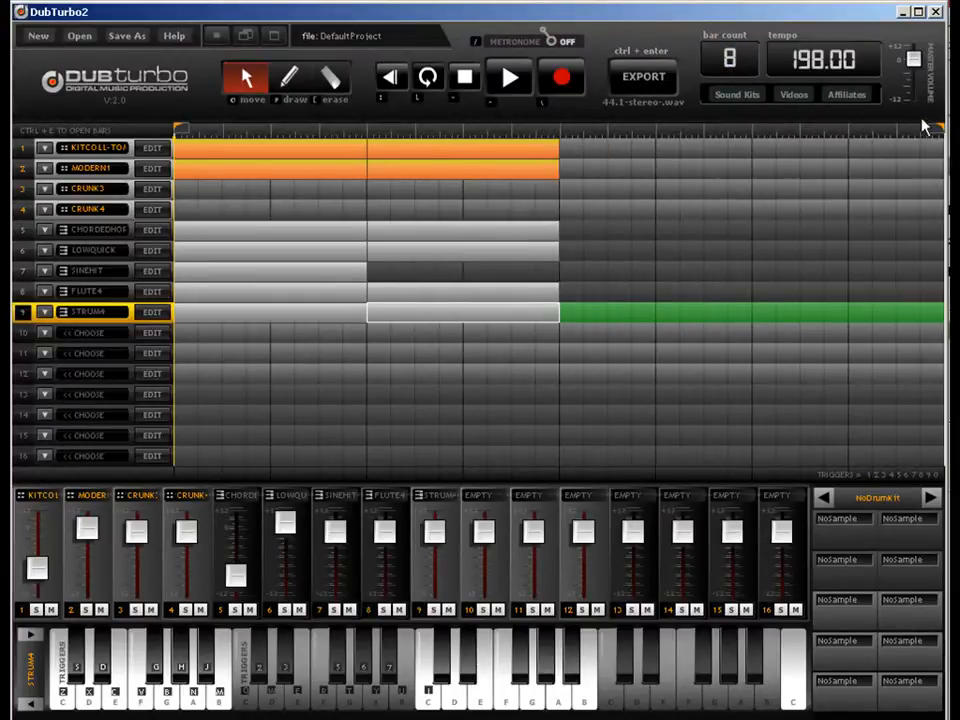
{"action": "left_click", "coordinate": [362, 154]}
{"action": "left_click", "coordinate": [340, 170]}
{"action": "left_click", "coordinate": [388, 238]}
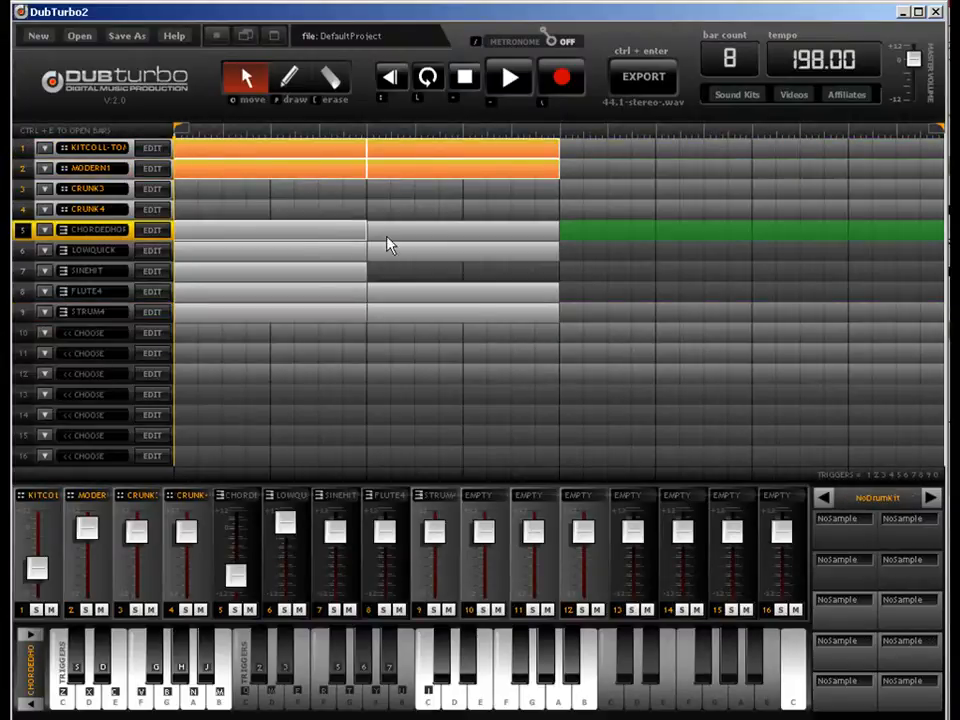
{"action": "left_click", "coordinate": [390, 252]}
{"action": "left_click", "coordinate": [365, 274]}
{"action": "left_click", "coordinate": [400, 292]}
{"action": "left_click", "coordinate": [342, 314]}
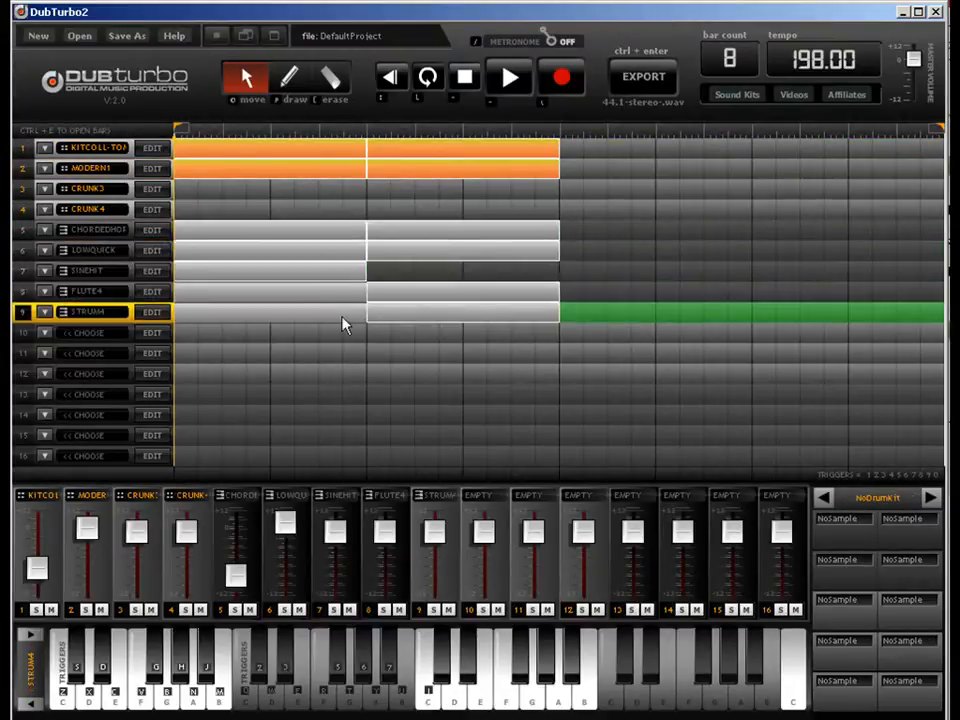
{"action": "left_click", "coordinate": [352, 292]}
{"action": "left_click_drag", "start_coordinate": [284, 155], "coordinate": [692, 159]}
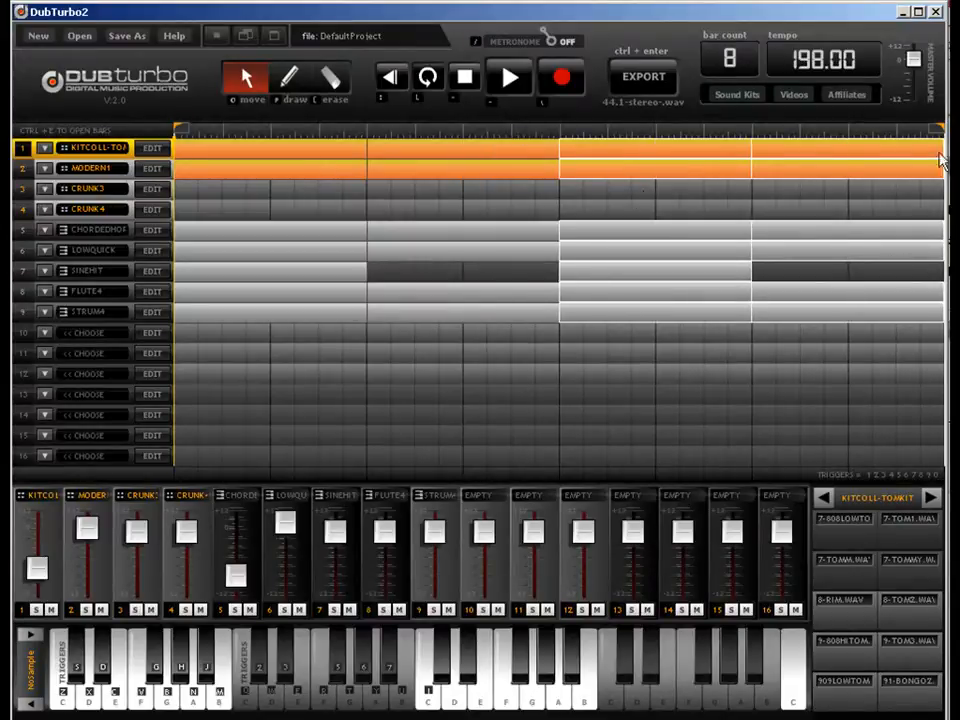
{"action": "left_click", "coordinate": [719, 361]}
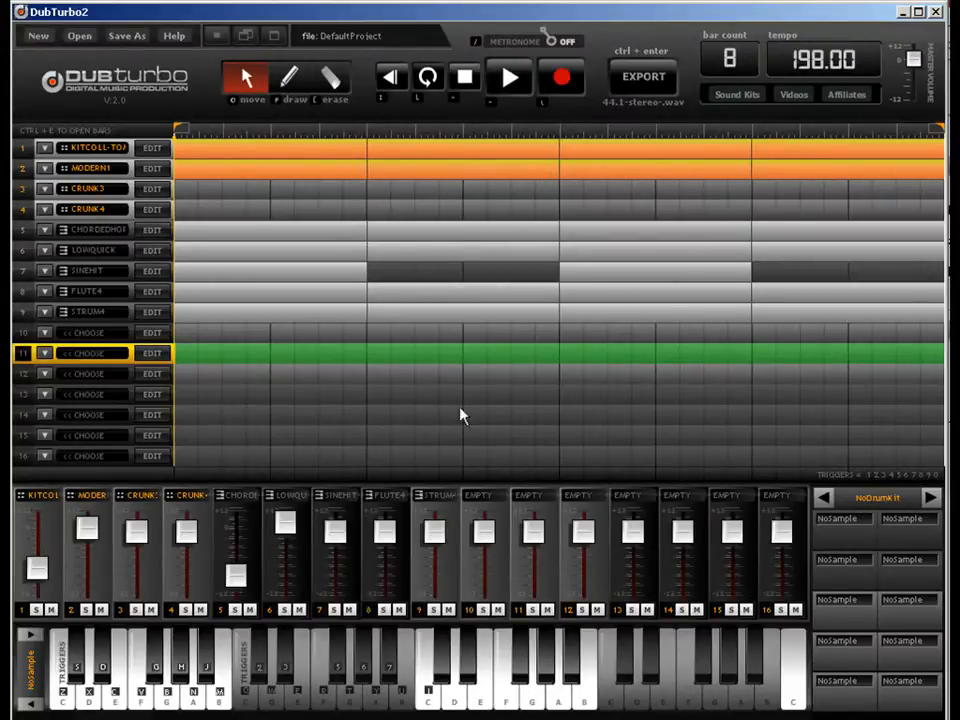
In the last STRUM4 clip, remove the step 19 note and lower the pitch of the notes at steps 21, 25, 27 and 29.
{"action": "left_click", "coordinate": [881, 335]}
{"action": "left_click", "coordinate": [881, 314]}
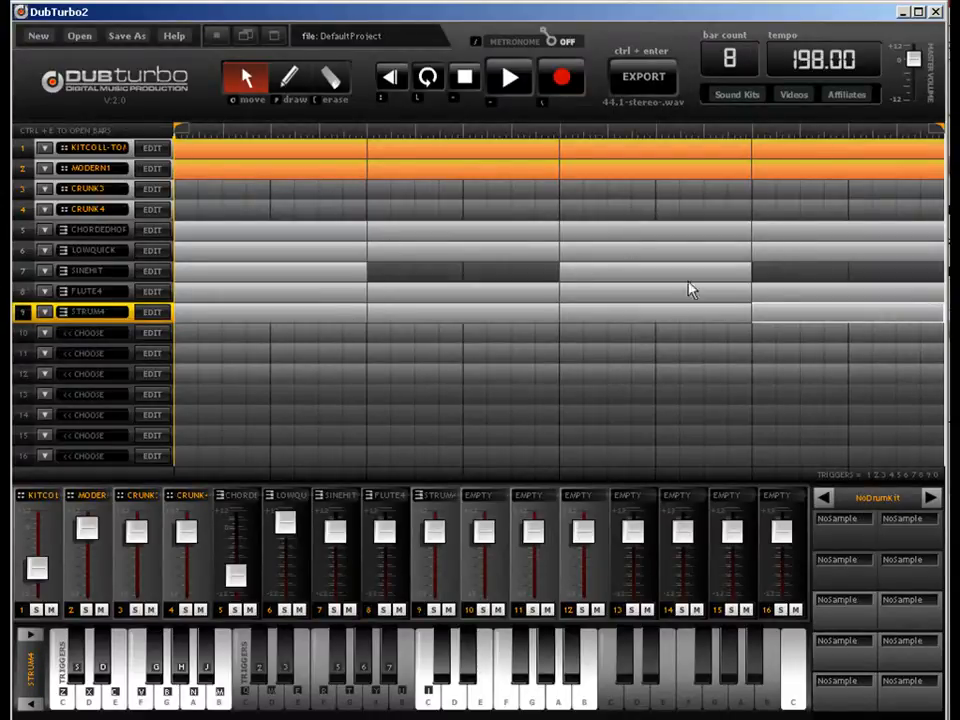
{"action": "double_click", "coordinate": [881, 320]}
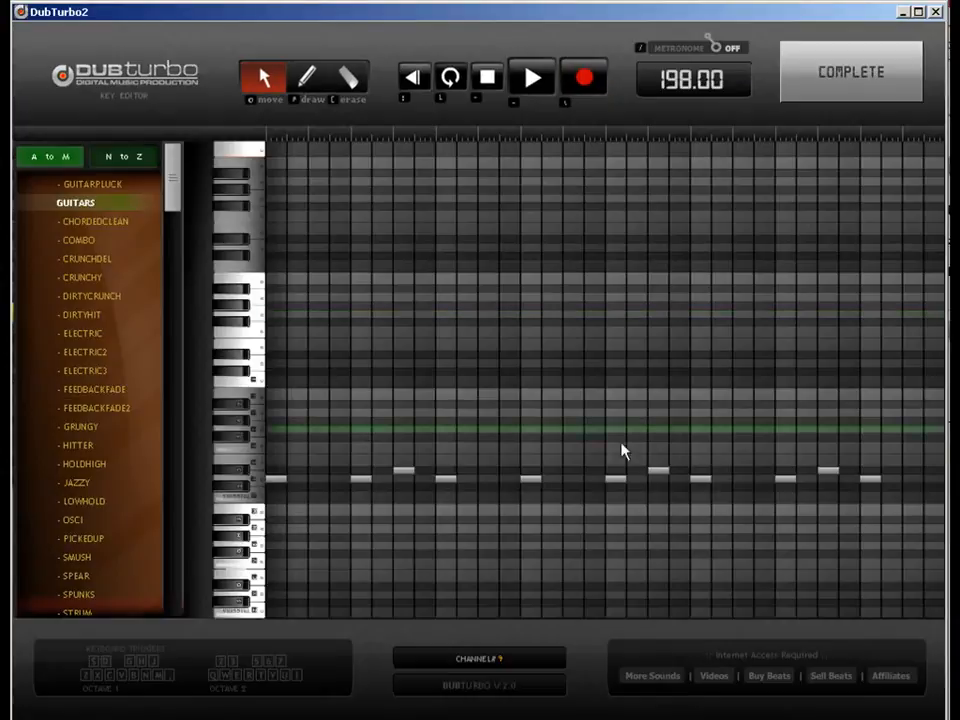
{"action": "left_click", "coordinate": [307, 88]}
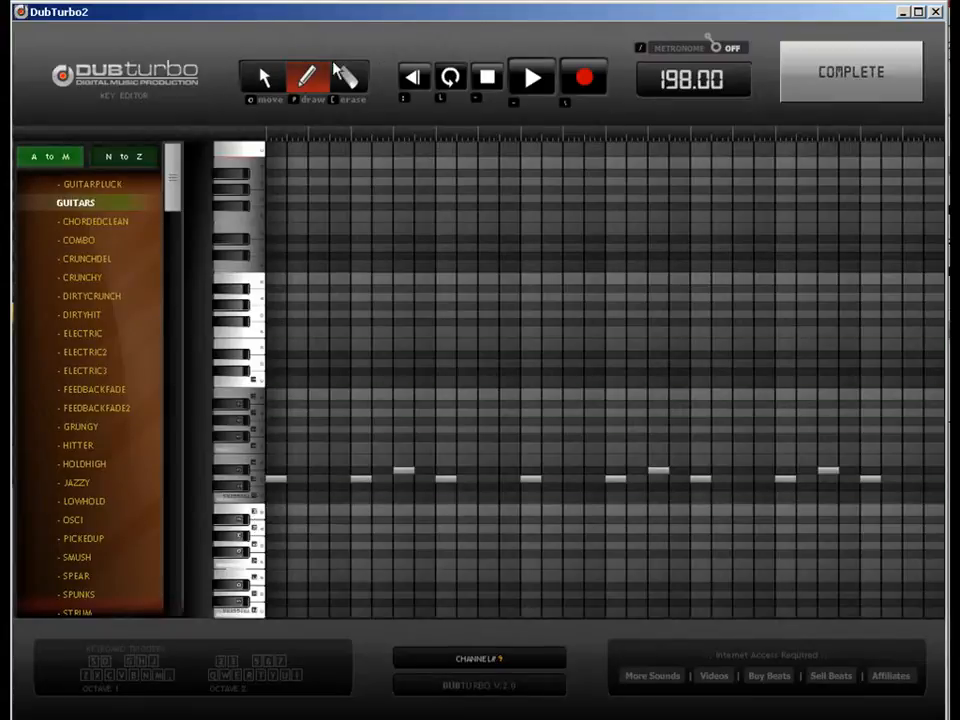
{"action": "left_click", "coordinate": [264, 78]}
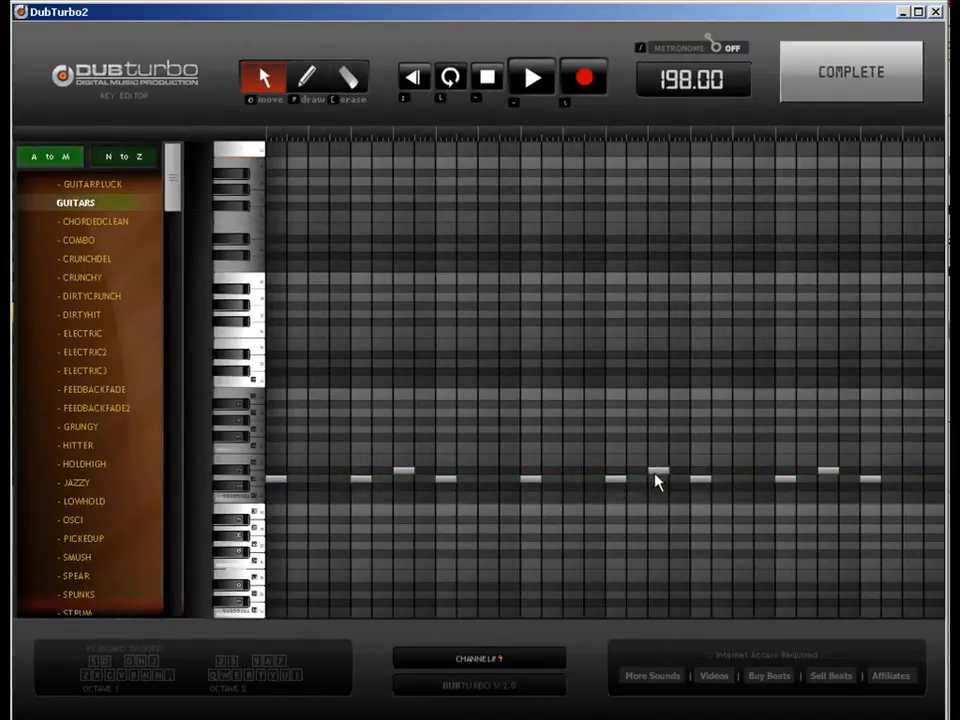
{"action": "left_click_drag", "start_coordinate": [656, 475], "coordinate": [658, 501]}
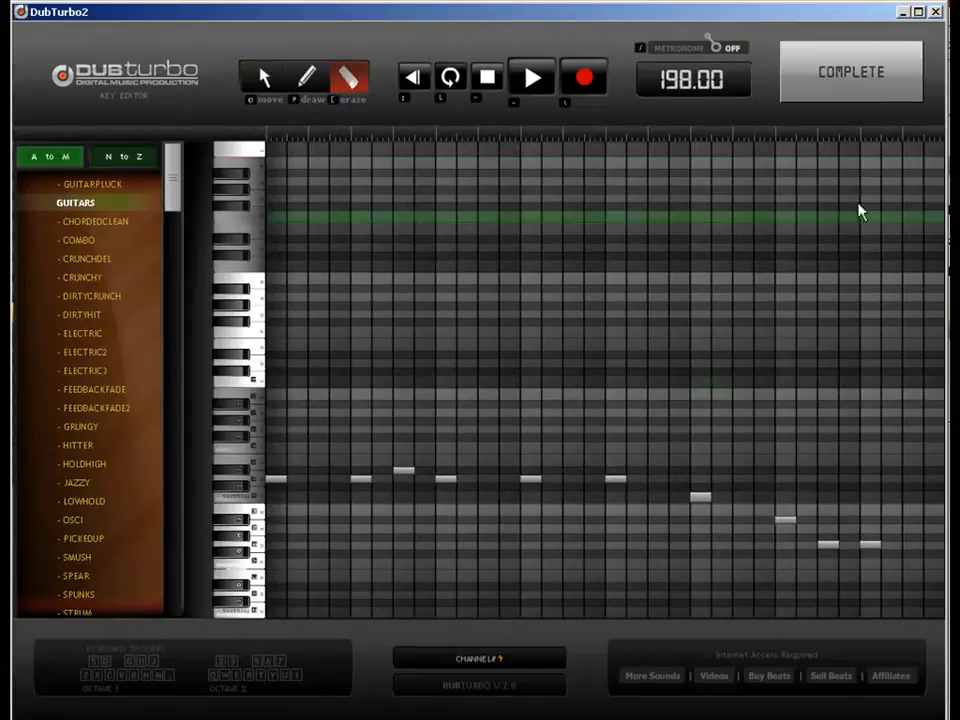
{"action": "left_click", "coordinate": [858, 78]}
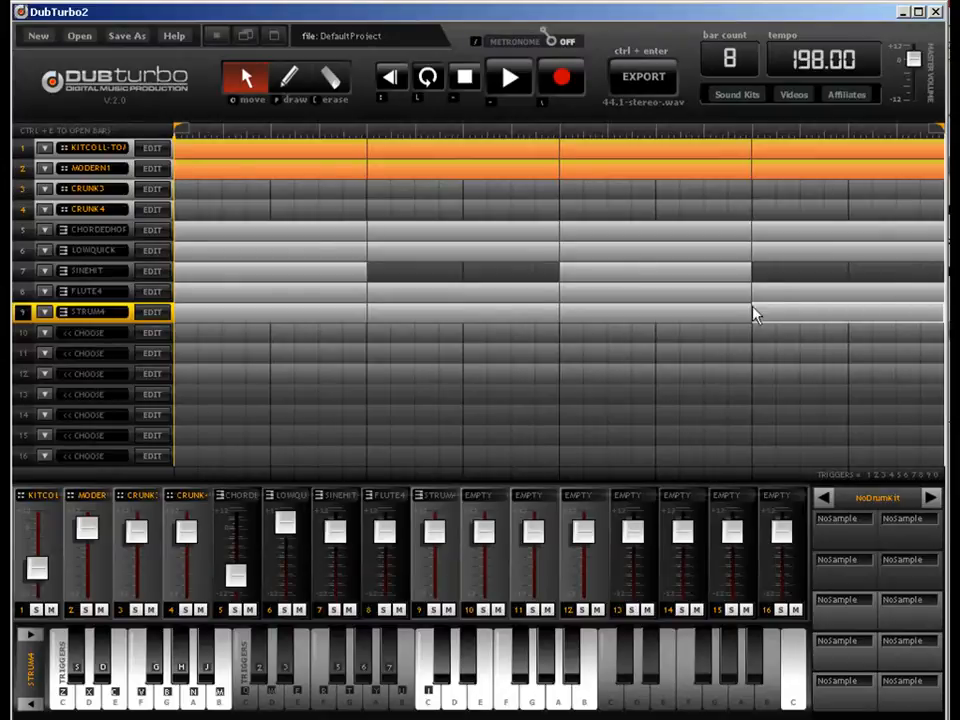
In the last tom kit clip, add 8-RIM hits at steps 2, 6, 13, 15, 19, 22, 24, 25 and 29.
{"action": "left_click", "coordinate": [866, 155]}
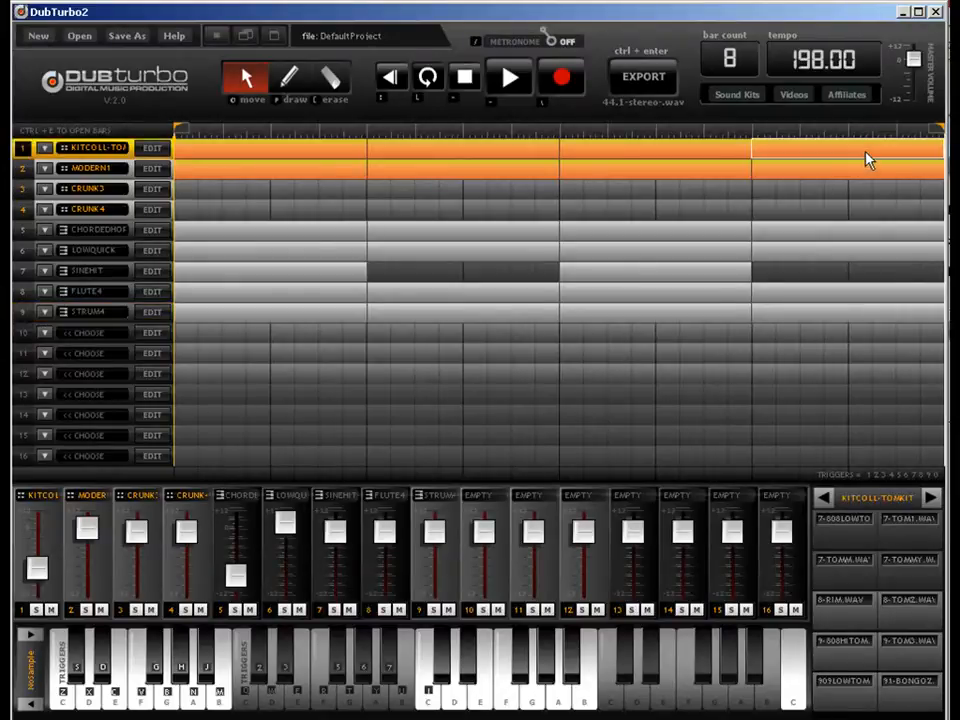
{"action": "key", "text": "ctrl+e"}
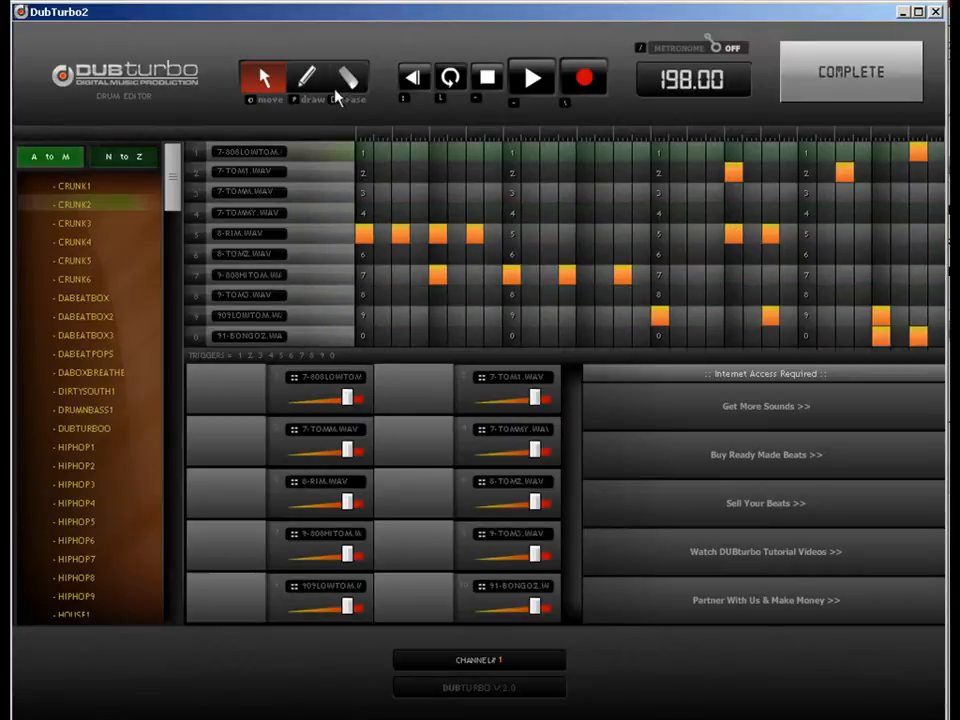
{"action": "left_click", "coordinate": [308, 80]}
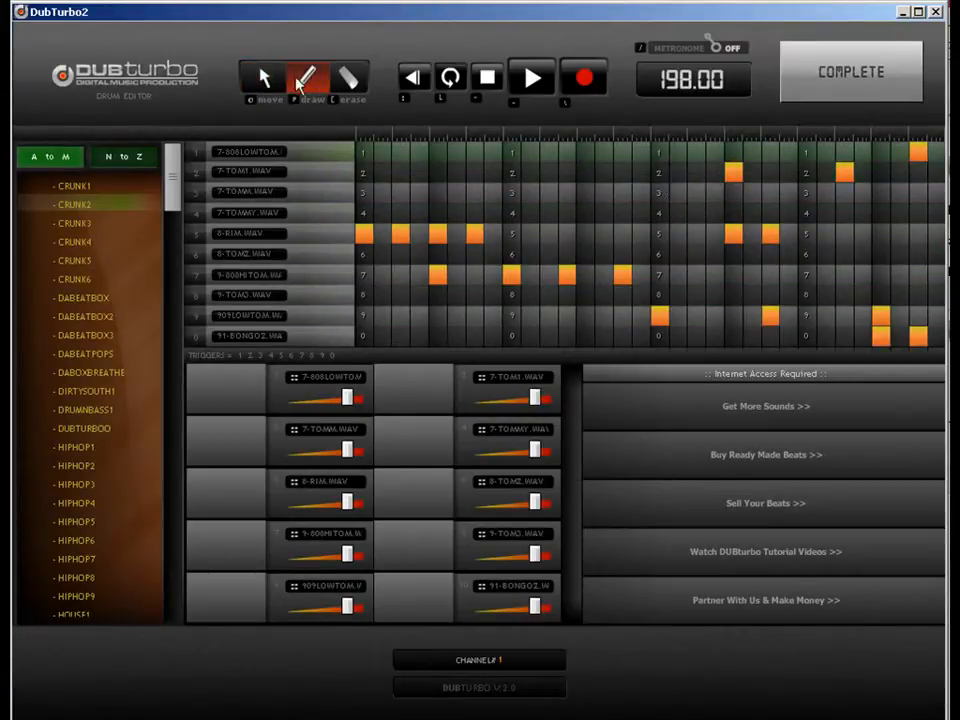
{"action": "left_click", "coordinate": [383, 235]}
{"action": "left_click", "coordinate": [456, 234]}
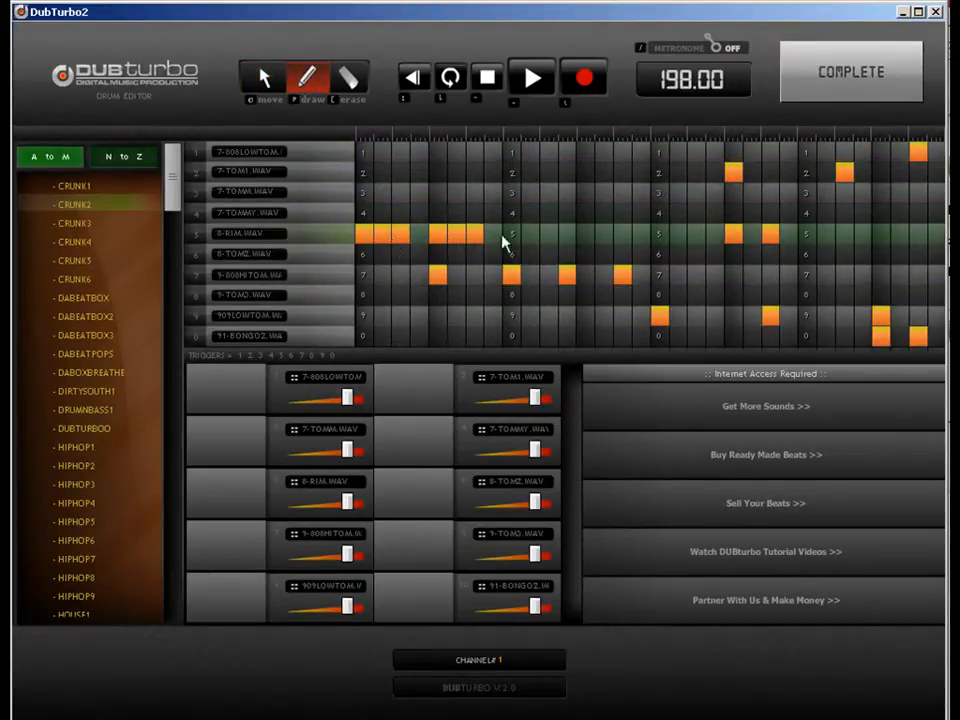
{"action": "left_click", "coordinate": [585, 234]}
{"action": "left_click", "coordinate": [622, 234]}
{"action": "left_click", "coordinate": [697, 234]}
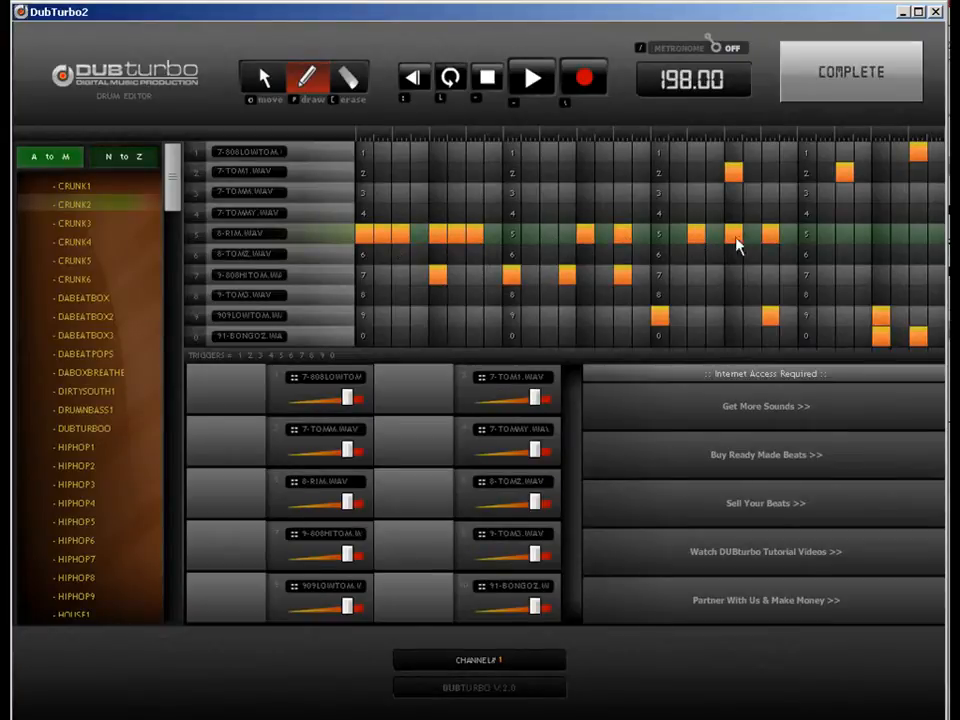
{"action": "left_click", "coordinate": [752, 234]}
{"action": "left_click", "coordinate": [789, 234]}
{"action": "left_click", "coordinate": [807, 234]}
{"action": "left_click", "coordinate": [880, 234]}
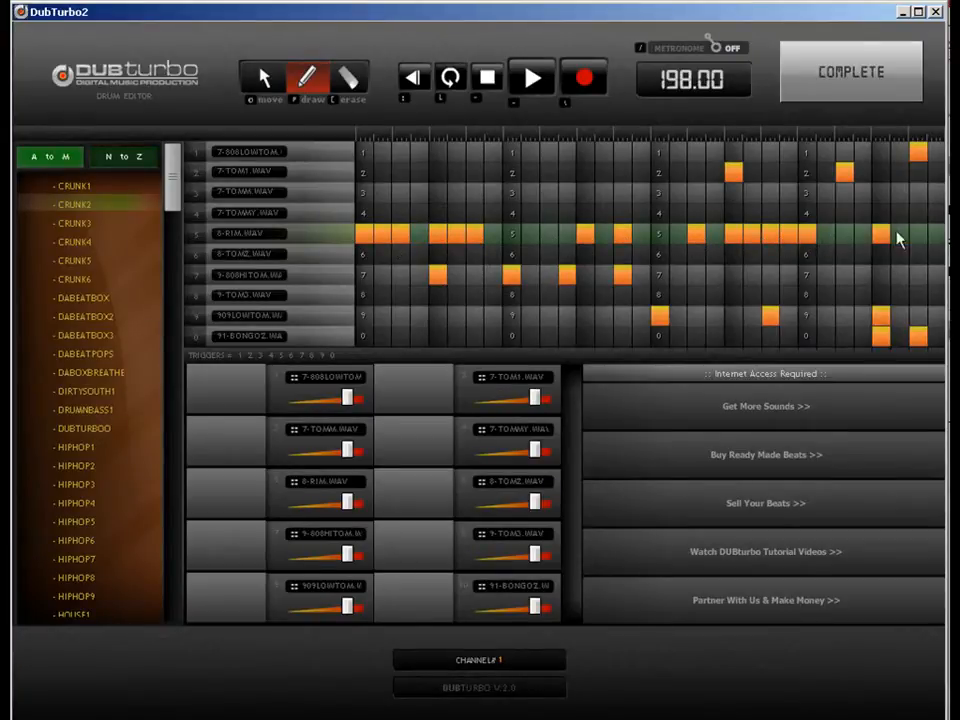
Add 91-BONGO2 hits at steps 25, 27 and 30 and complete the tom kit clip.
{"action": "left_click", "coordinate": [844, 336]}
{"action": "left_click", "coordinate": [807, 336]}
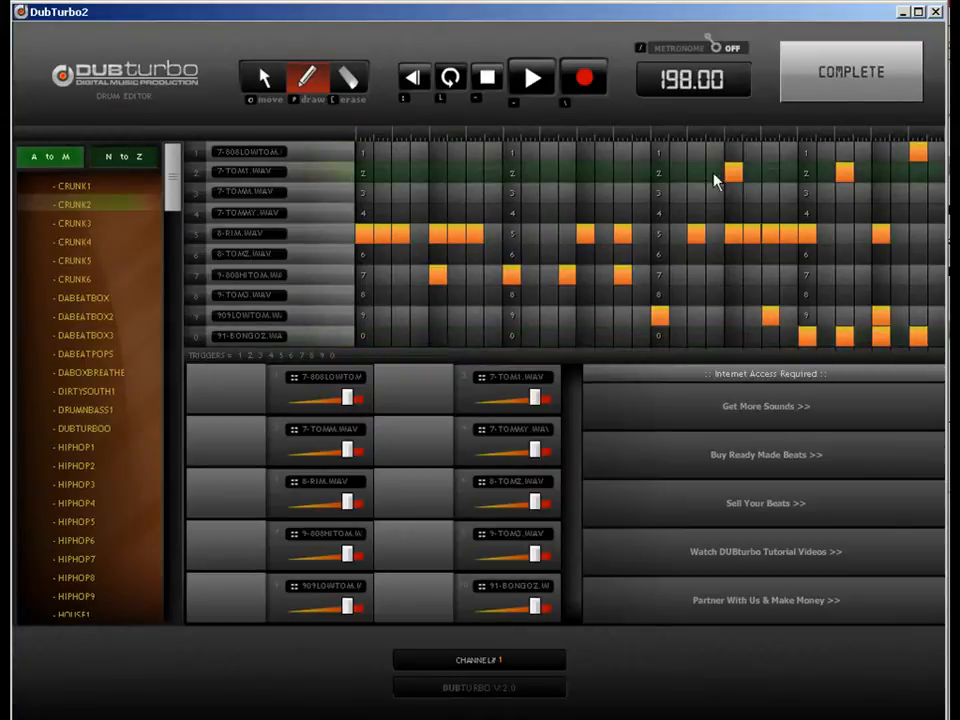
{"action": "left_click", "coordinate": [904, 338]}
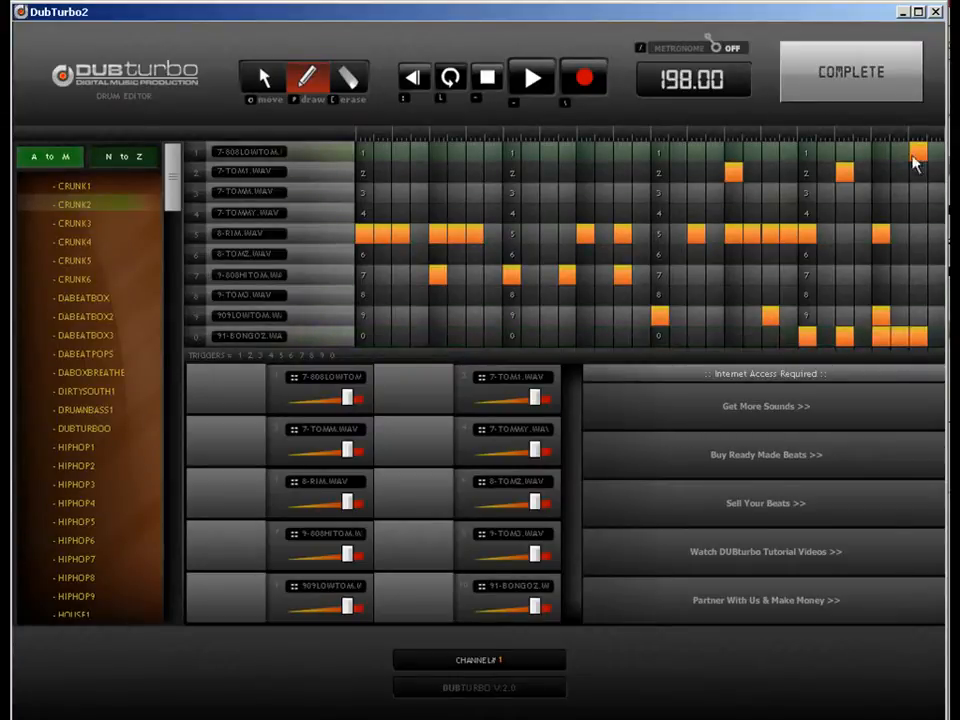
{"action": "left_click", "coordinate": [891, 86]}
In the last MODERN1 clip, add 3-SNARE21 hits at steps 17, 19, 23 and 29, and move the last two 4-SNARE53 hits to steps 21 and 27.
{"action": "double_click", "coordinate": [765, 176]}
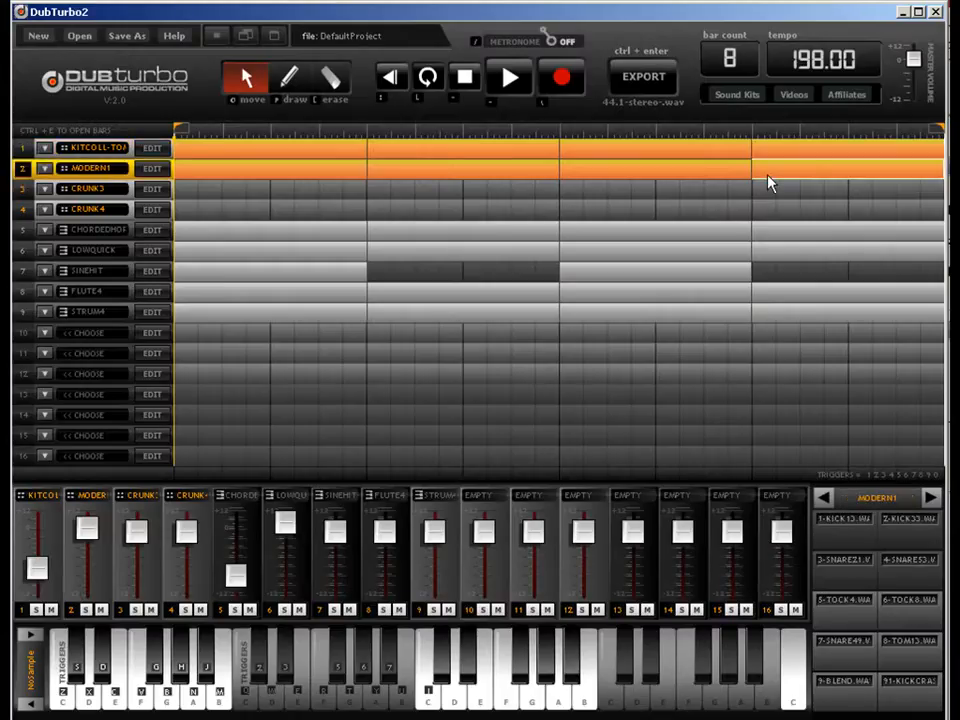
{"action": "left_click", "coordinate": [323, 77]}
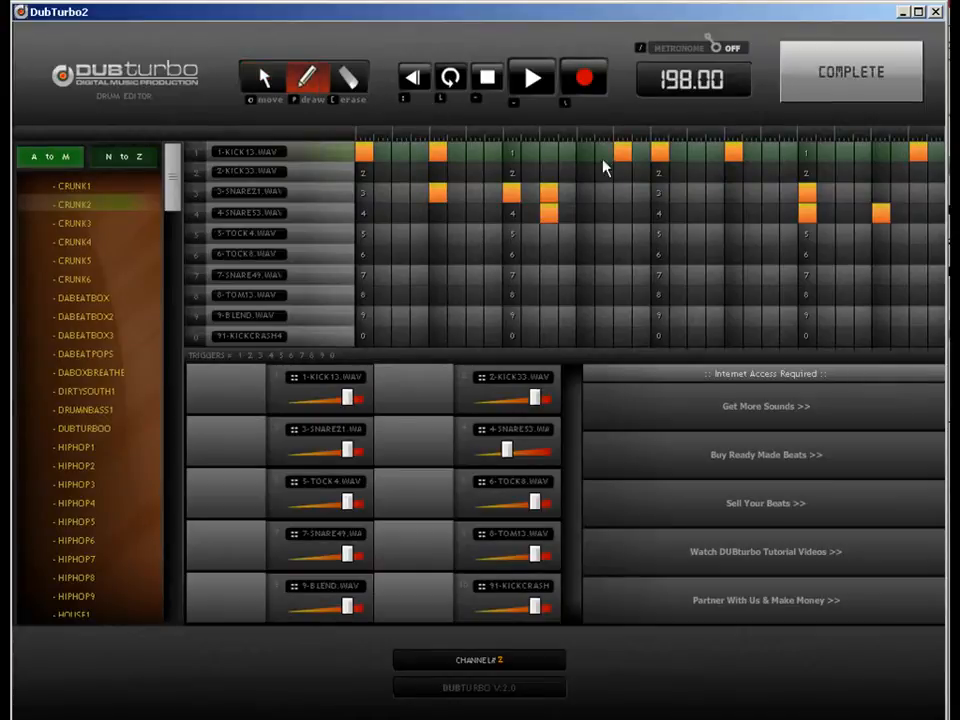
{"action": "left_click", "coordinate": [661, 194]}
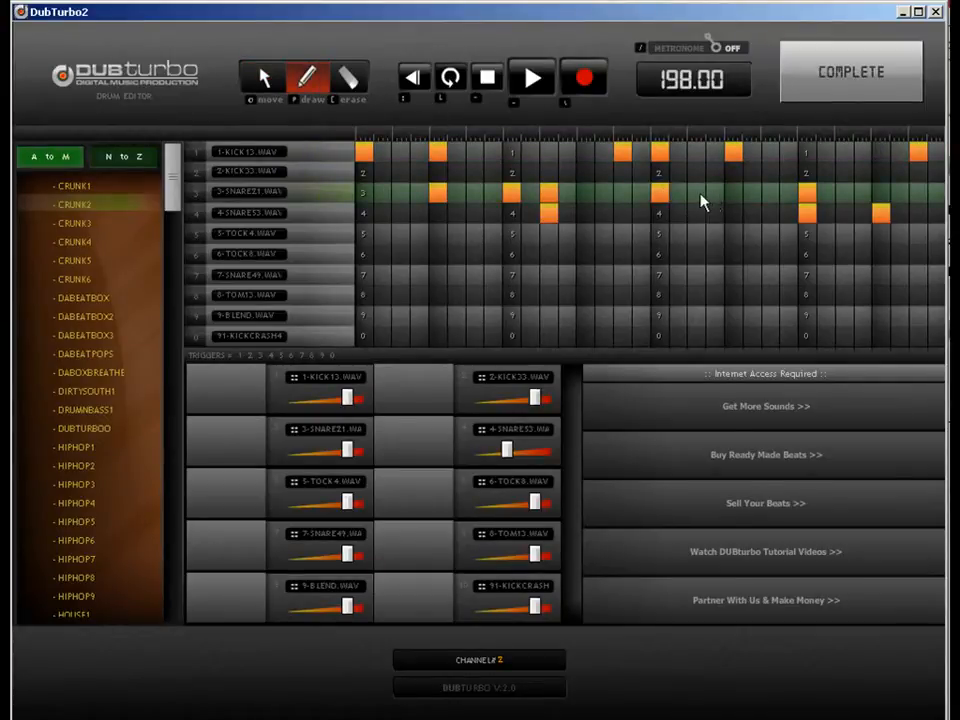
{"action": "left_click", "coordinate": [700, 196]}
{"action": "left_click", "coordinate": [771, 196]}
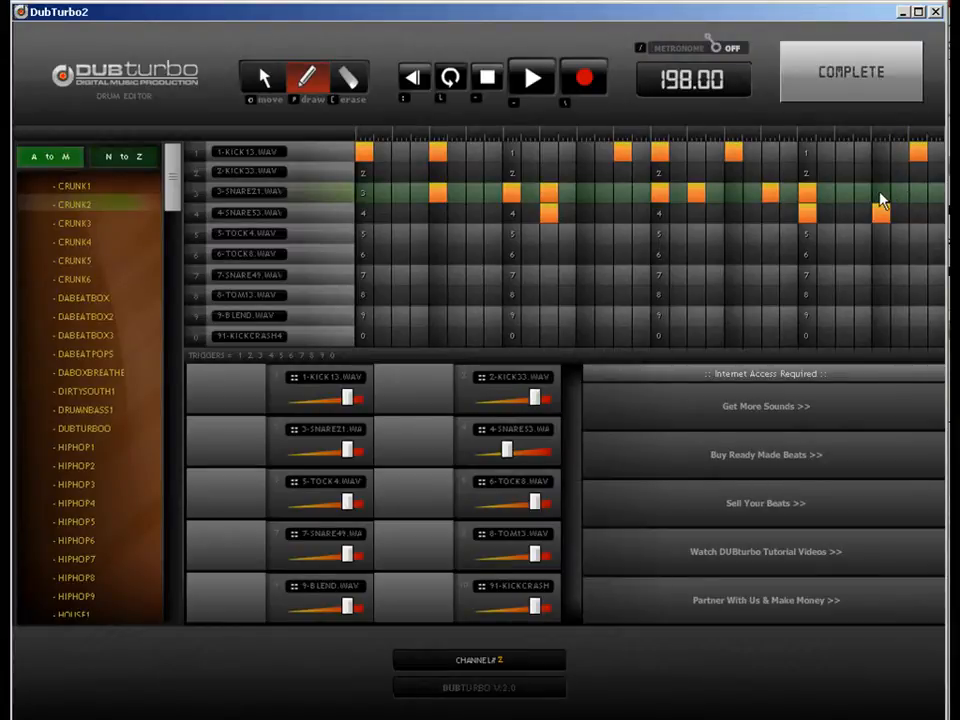
{"action": "key", "text": "q"}
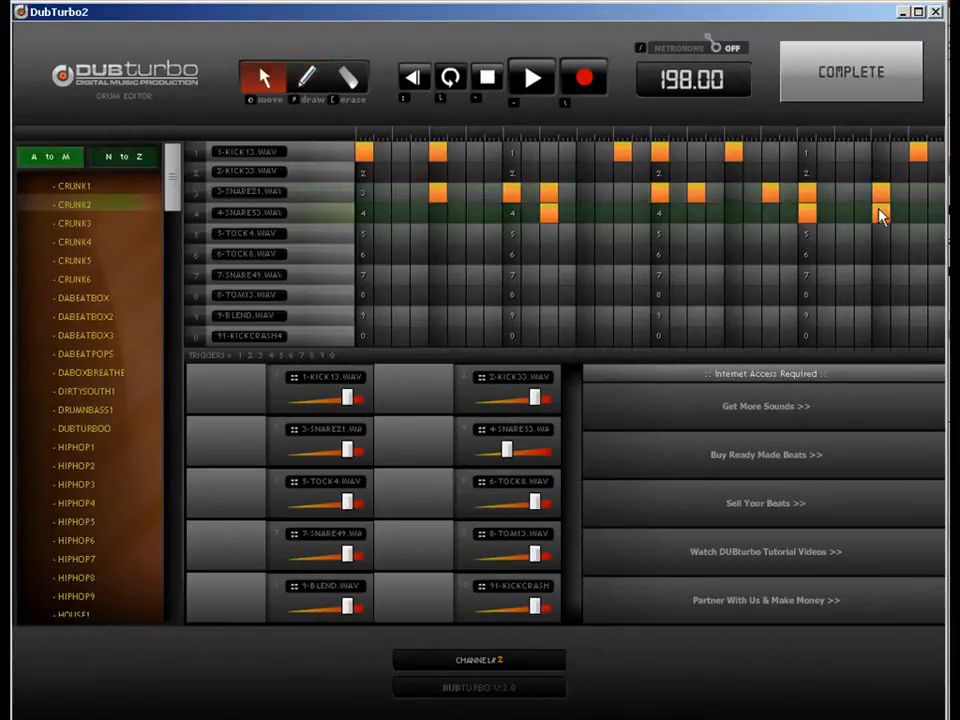
{"action": "left_click_drag", "start_coordinate": [879, 212], "coordinate": [731, 216]}
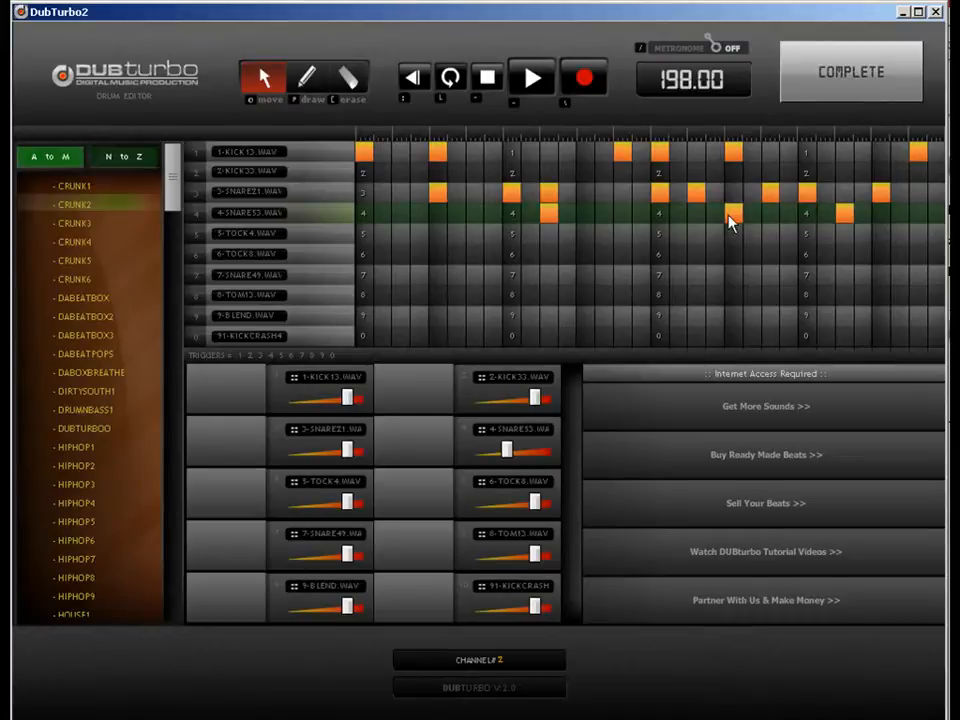
Add 1-KICK13 hits at steps 3, 23 and 27 and a 4-SNARE53 hit at step 15.
{"action": "key", "text": "w"}
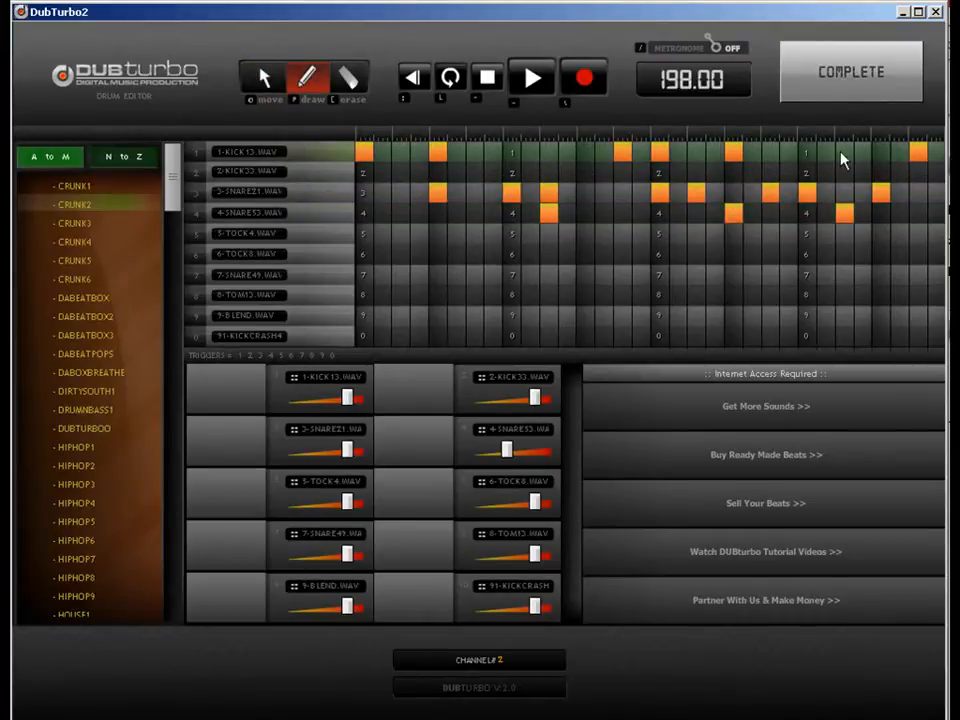
{"action": "left_click", "coordinate": [775, 153]}
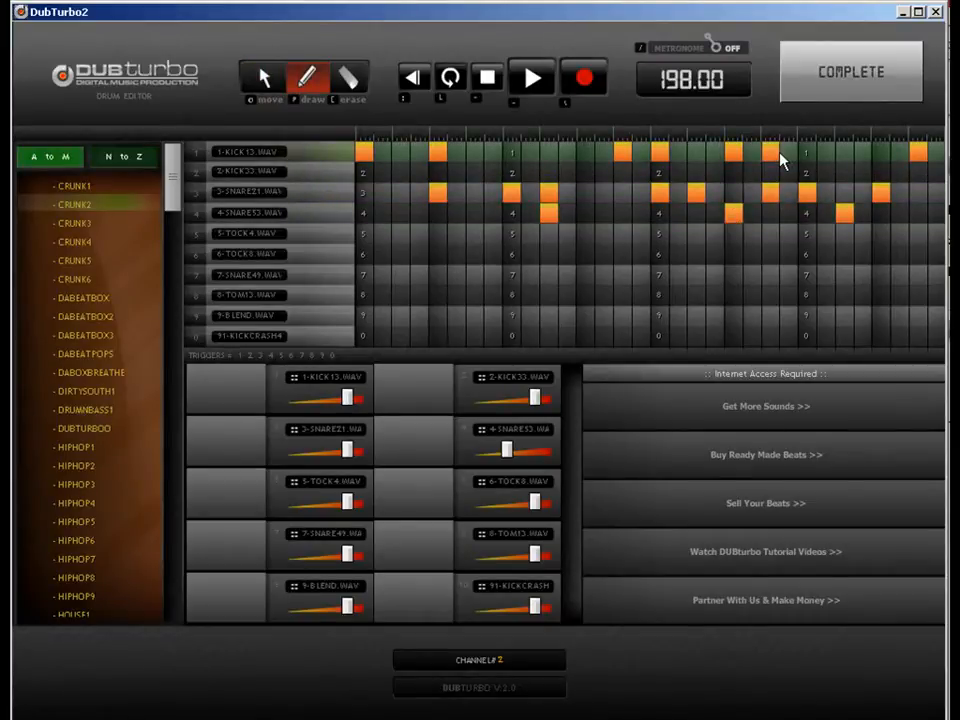
{"action": "left_click", "coordinate": [844, 155]}
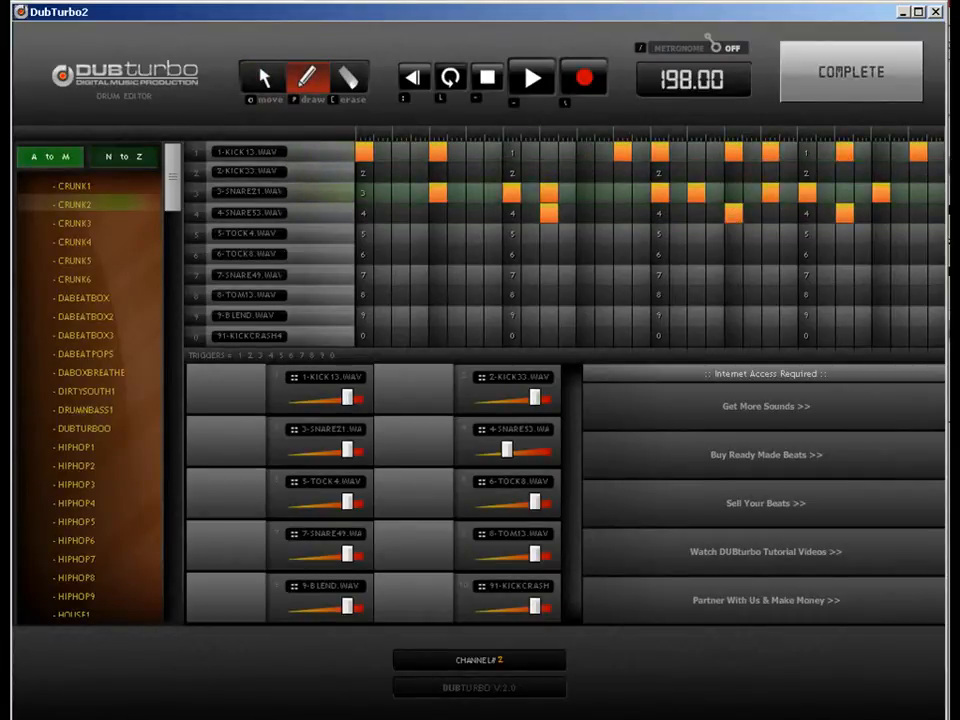
{"action": "left_click", "coordinate": [401, 155]}
{"action": "left_click", "coordinate": [621, 214]}
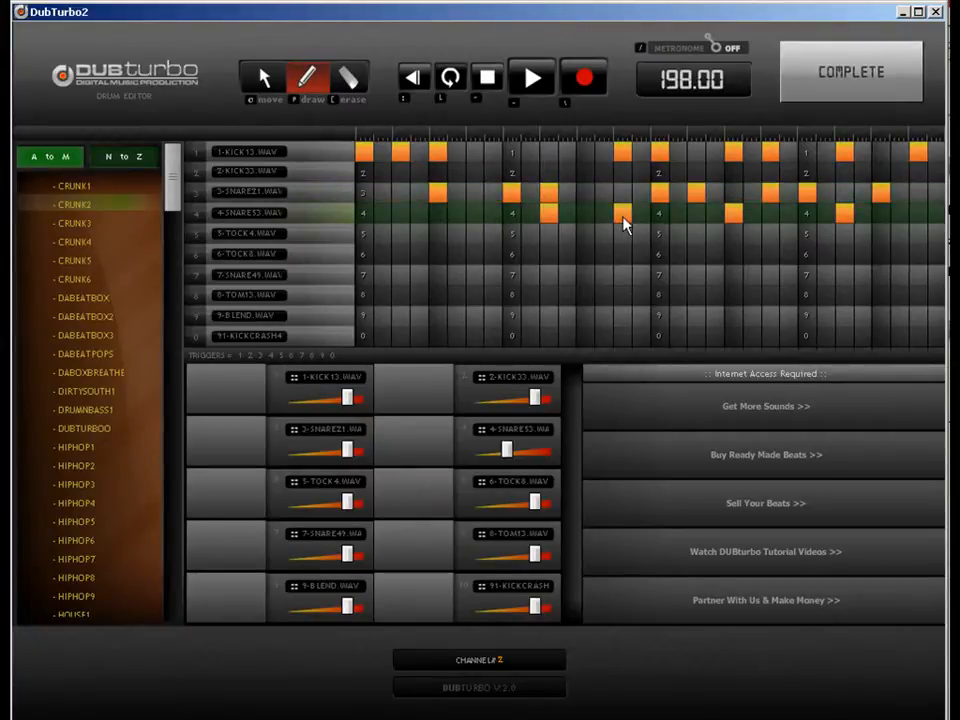
Complete the MODERN1 clip, and raise the last two notes of the final chorded horn clip by four semitones.
{"action": "left_click", "coordinate": [825, 90]}
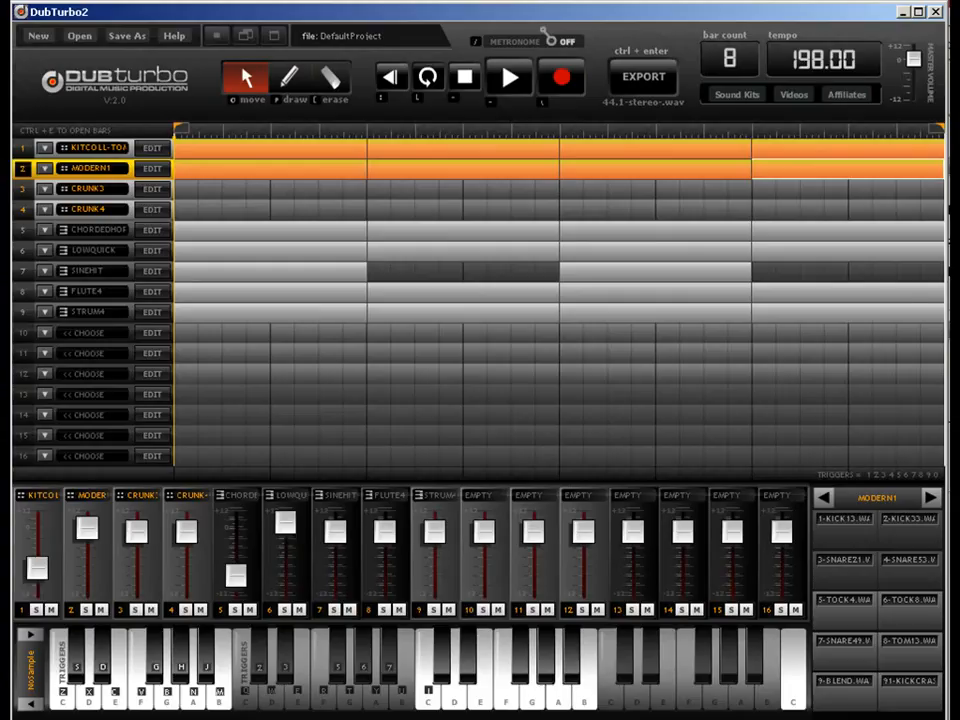
{"action": "left_click", "coordinate": [806, 236]}
{"action": "key", "text": "ctrl+e"}
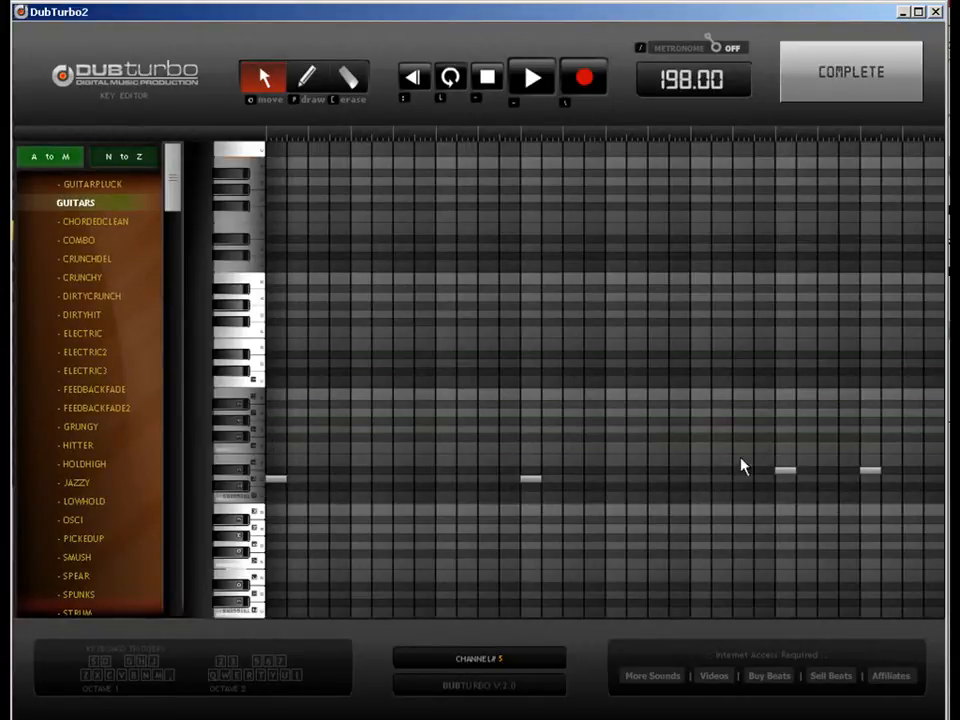
{"action": "left_click_drag", "start_coordinate": [785, 477], "coordinate": [789, 437]}
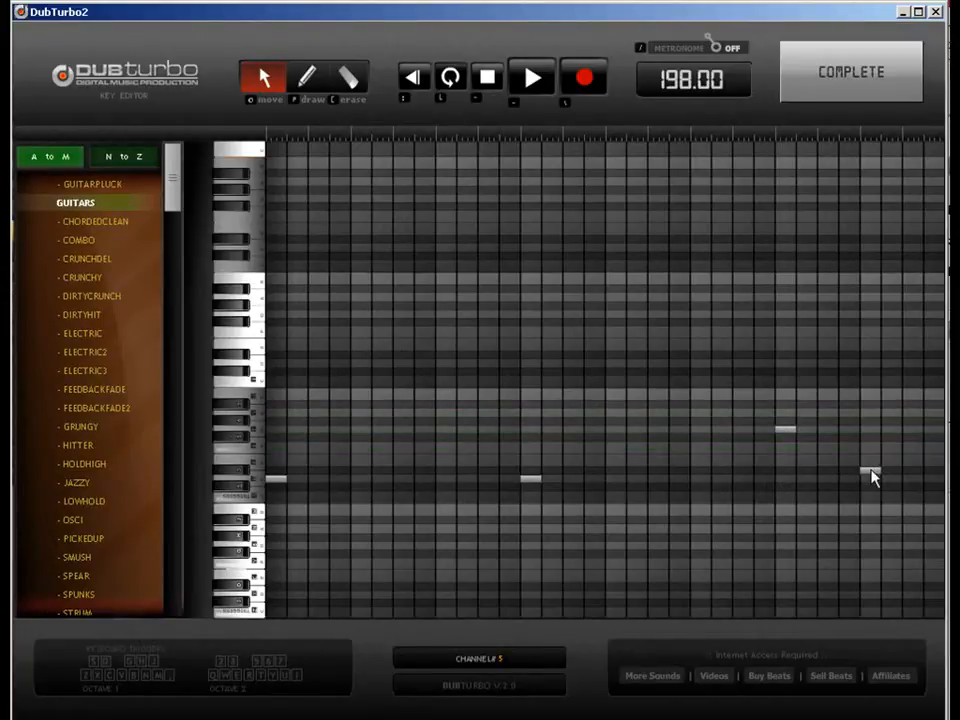
{"action": "left_click_drag", "start_coordinate": [872, 473], "coordinate": [872, 432]}
{"action": "left_click", "coordinate": [838, 80]}
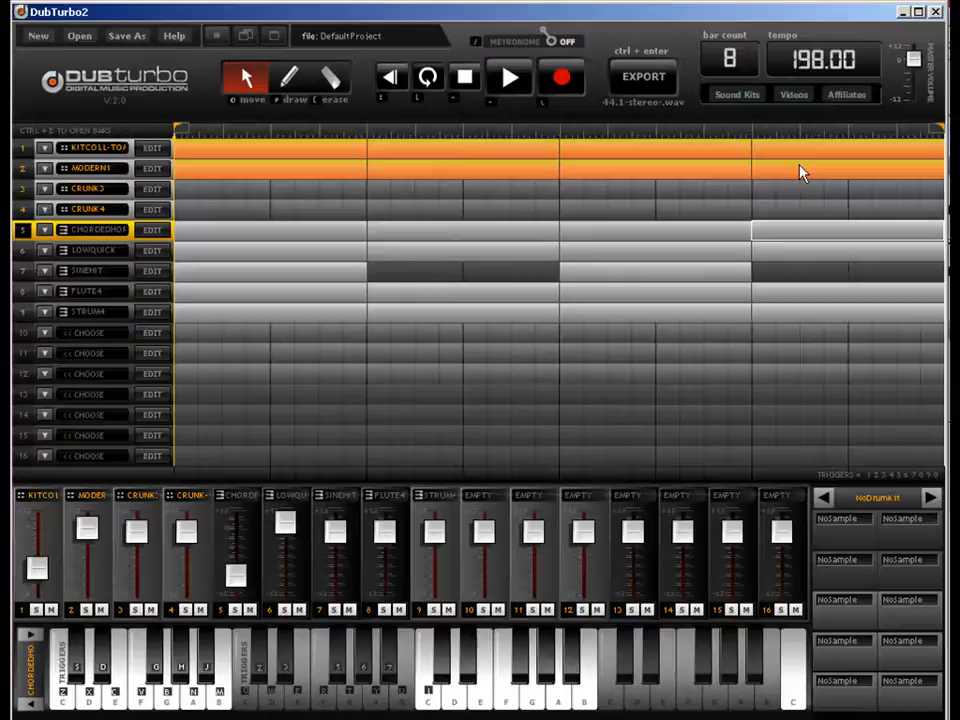
In the last FLUTE4 clip, raise the final note by three semitones and complete the clip.
{"action": "double_click", "coordinate": [812, 297]}
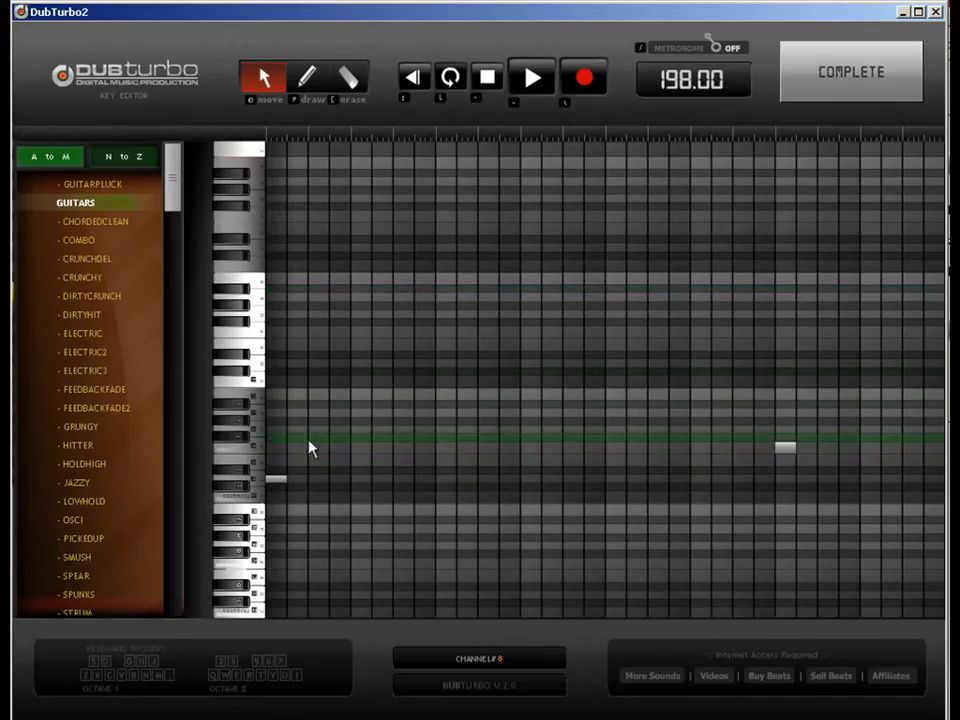
{"action": "left_click_drag", "start_coordinate": [790, 449], "coordinate": [785, 432]}
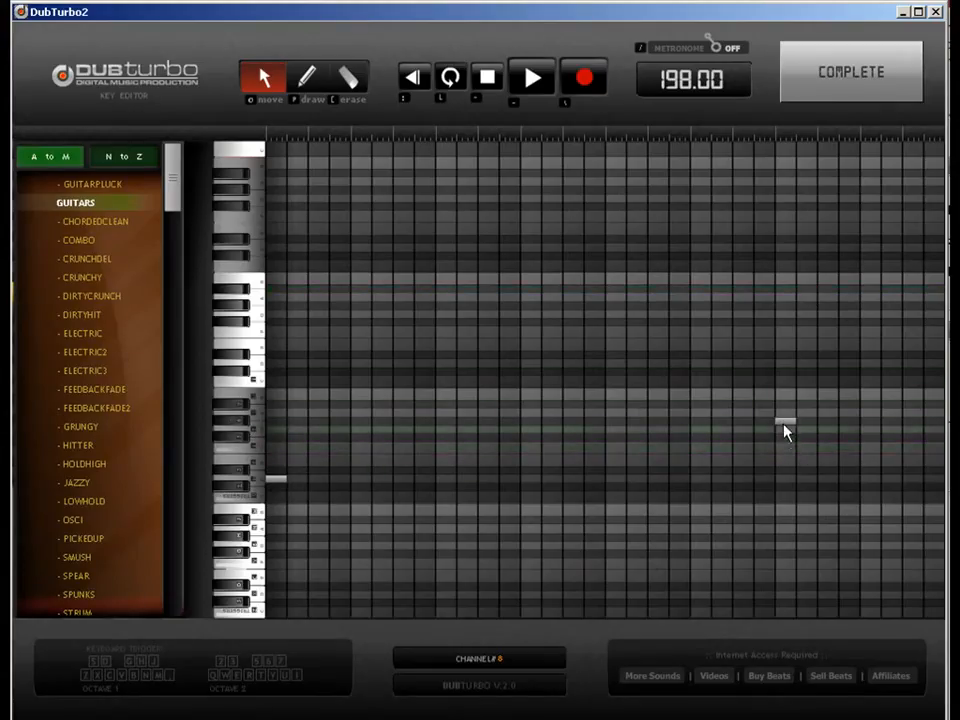
{"action": "left_click", "coordinate": [795, 92]}
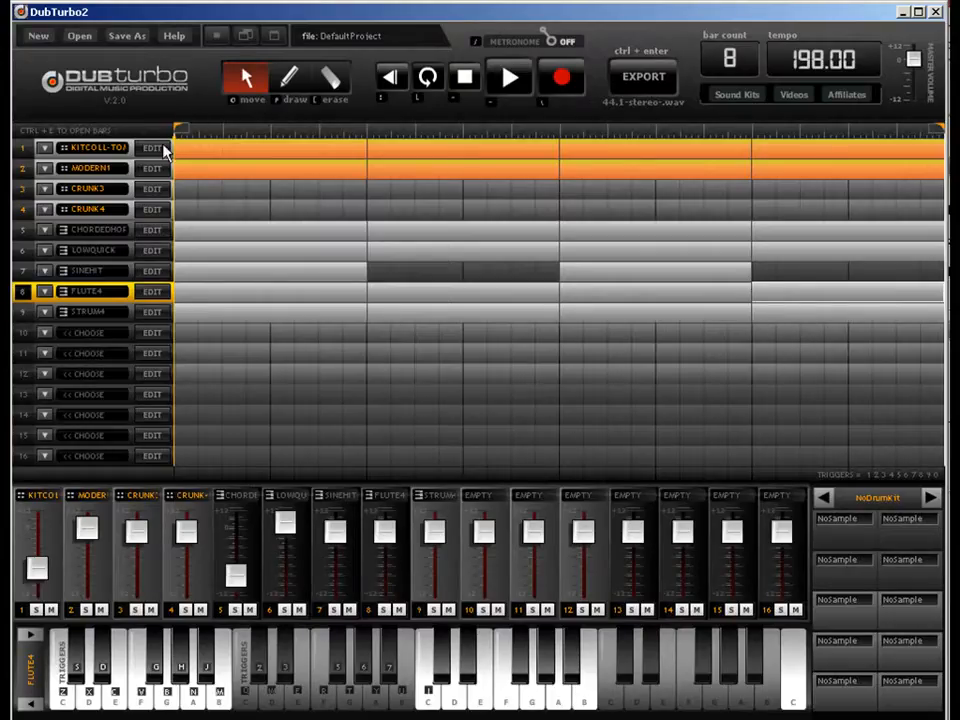
Play the beat and balance the mix, lowering FLUTE4 and STRUM4 well below their starting levels and raising the tom kit and MODERN1 slightly.
{"action": "key", "text": "space"}
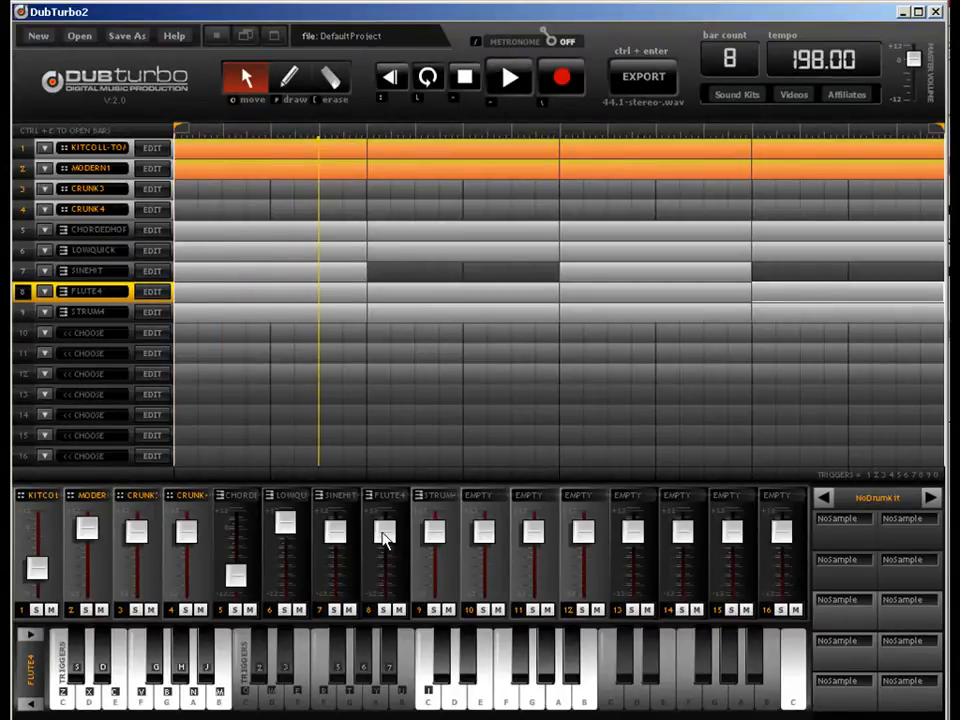
{"action": "left_click_drag", "start_coordinate": [385, 530], "coordinate": [432, 568]}
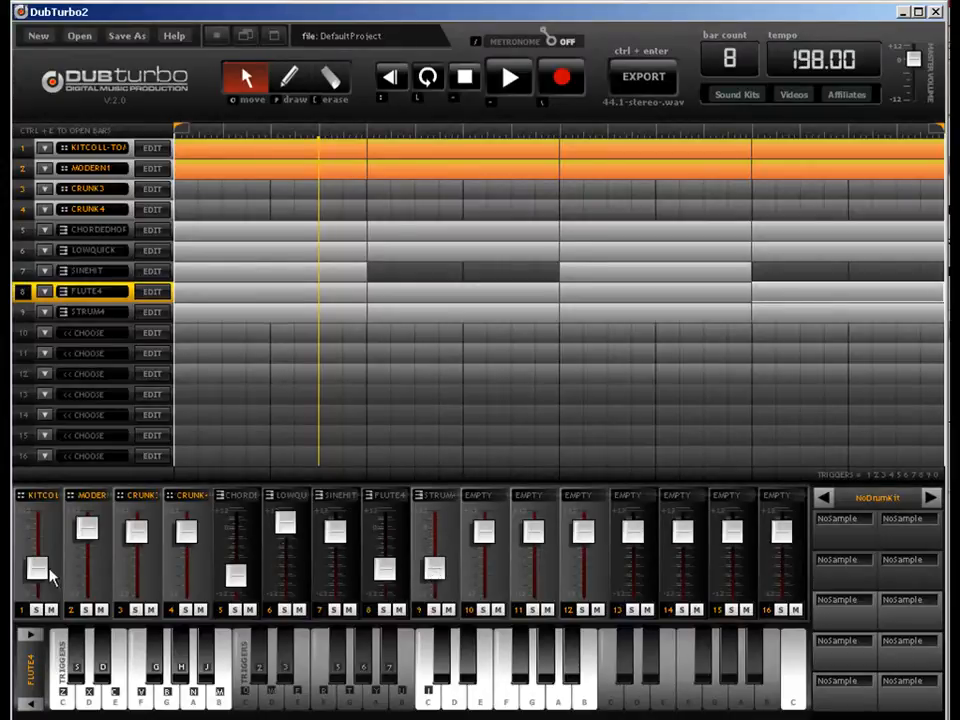
{"action": "left_click_drag", "start_coordinate": [38, 568], "coordinate": [40, 551]}
{"action": "left_click_drag", "start_coordinate": [137, 535], "coordinate": [93, 518]}
{"action": "key", "text": "space"}
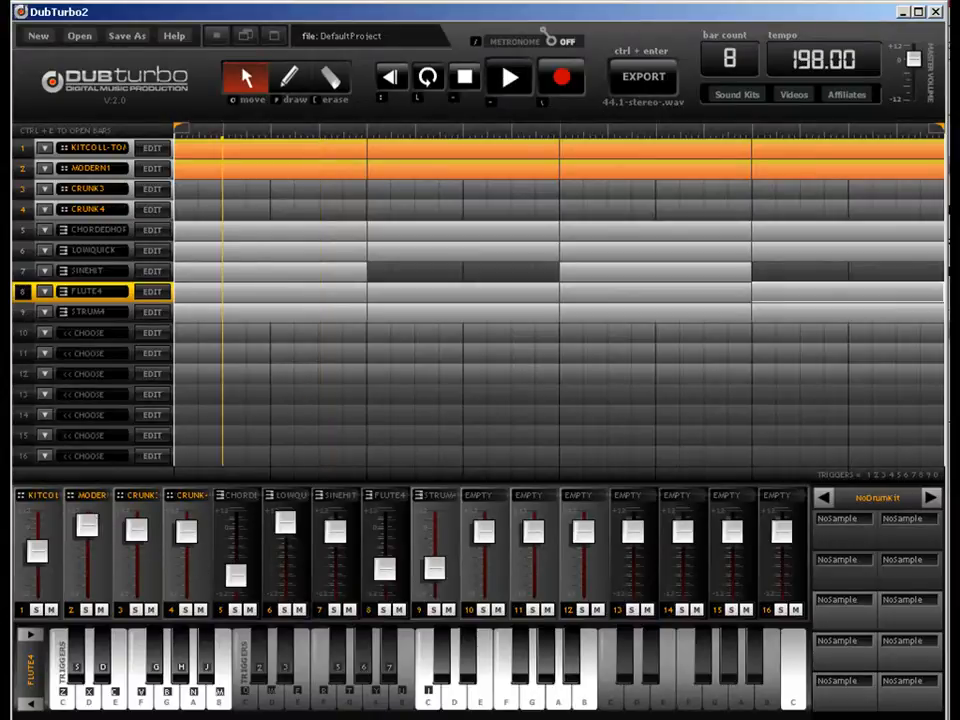
{"action": "left_click_drag", "start_coordinate": [437, 567], "coordinate": [440, 555]}
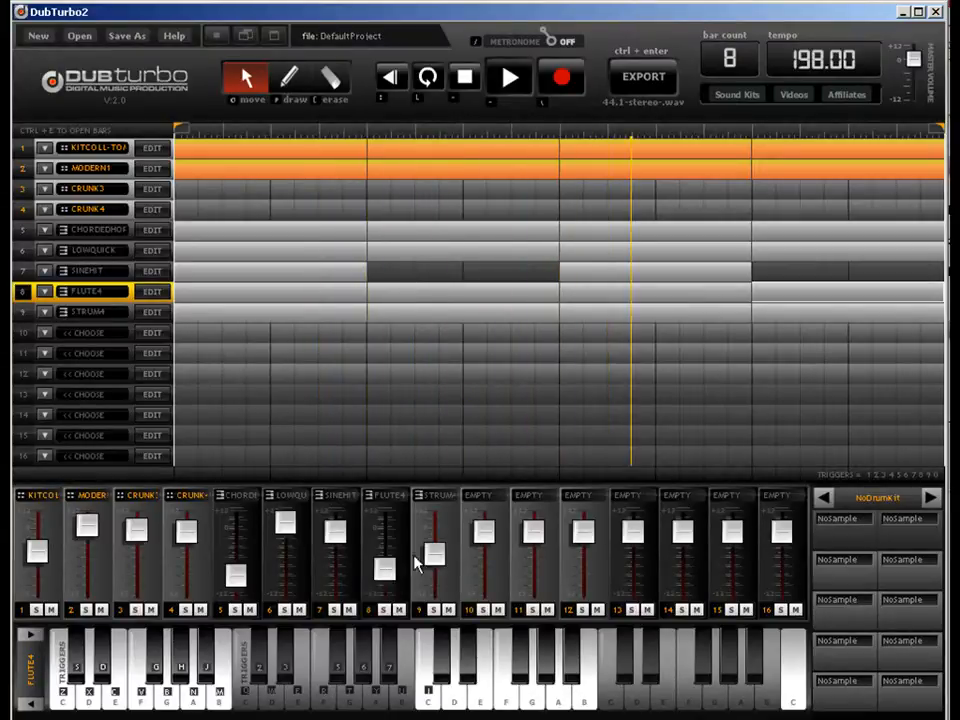
{"action": "left_click_drag", "start_coordinate": [437, 557], "coordinate": [390, 574]}
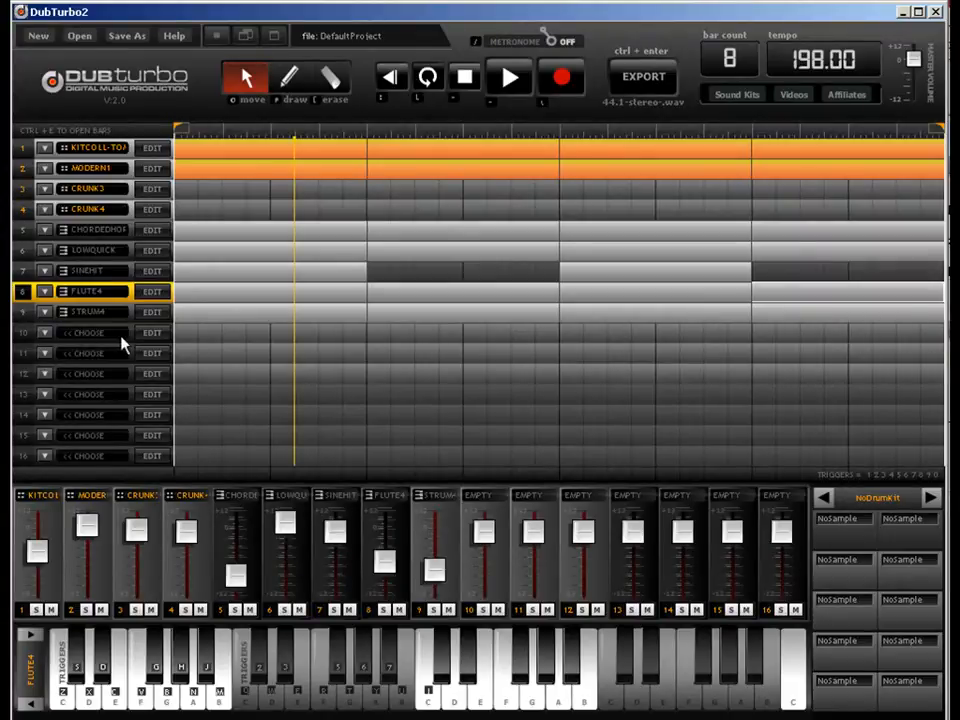
{"action": "left_click", "coordinate": [191, 151]}
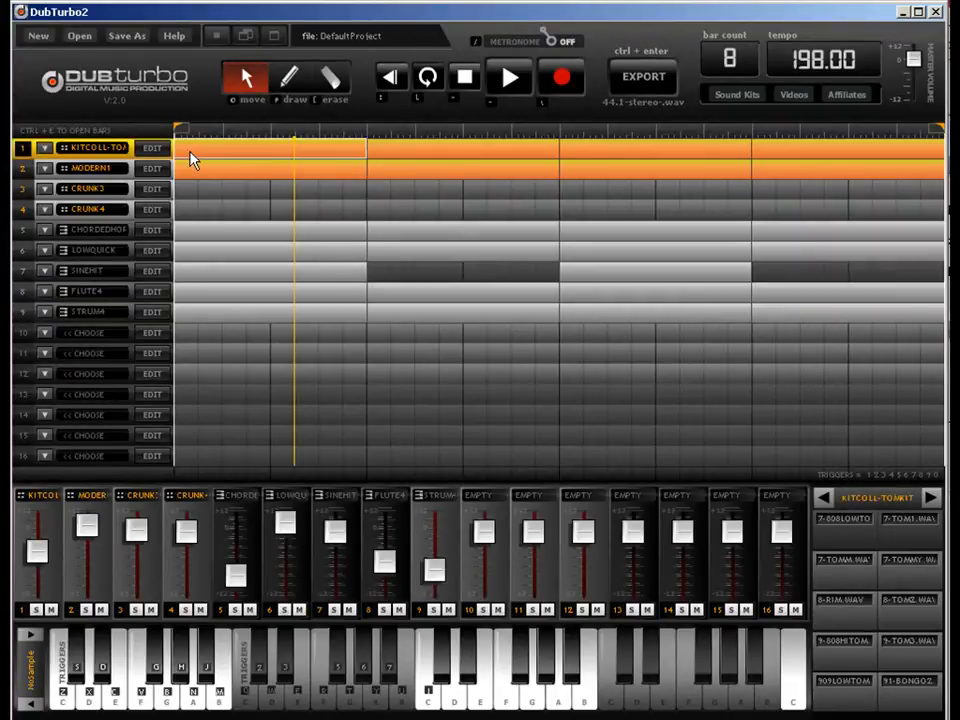
{"action": "double_click", "coordinate": [202, 168]}
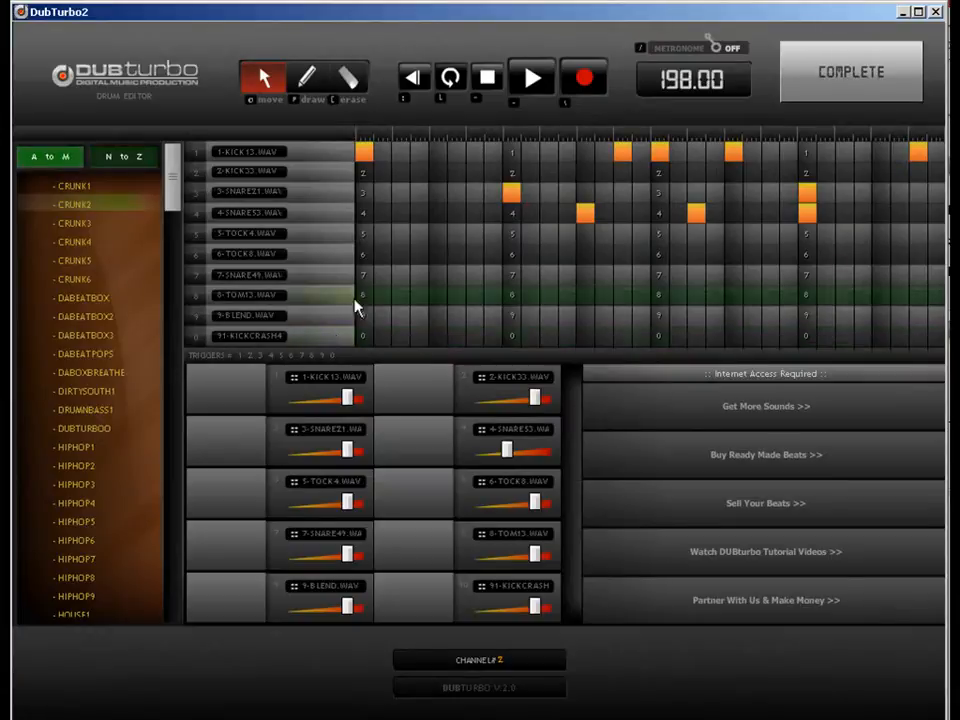
{"action": "left_click", "coordinate": [916, 86]}
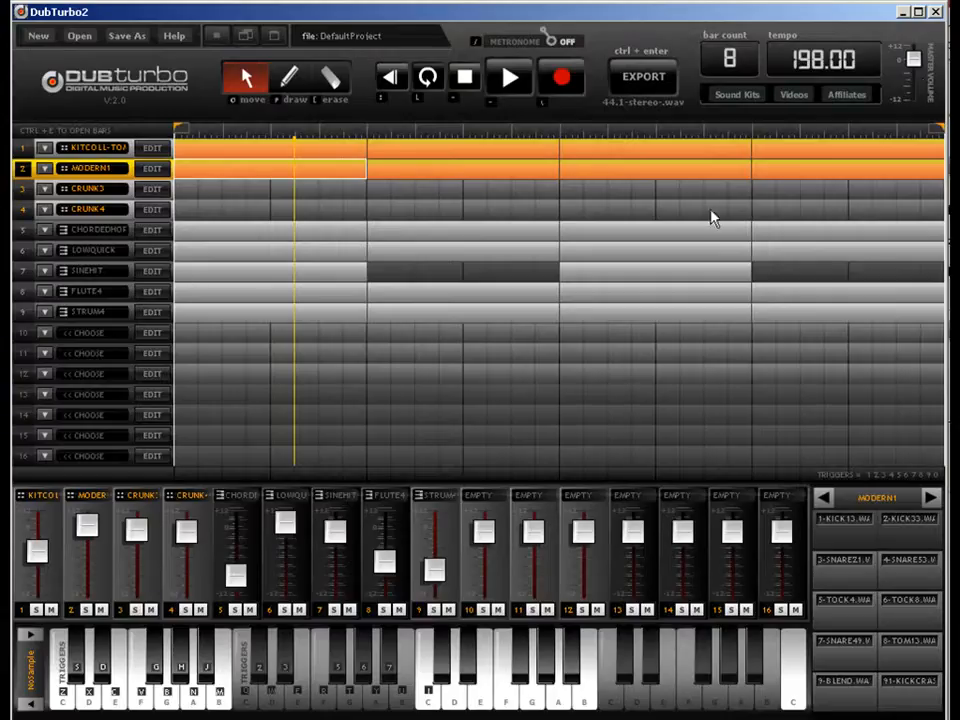
Draw a one-bar CRUNK3 clip in bar 1 and add a single 91-CRASH hit on its first step.
{"action": "left_click", "coordinate": [288, 80]}
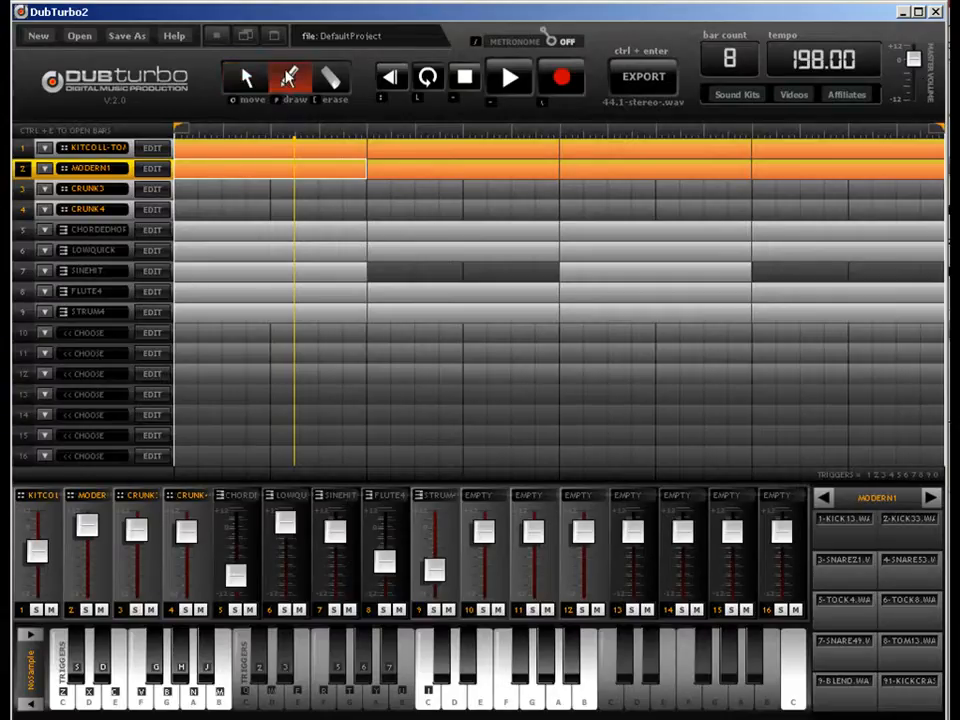
{"action": "left_click", "coordinate": [197, 196]}
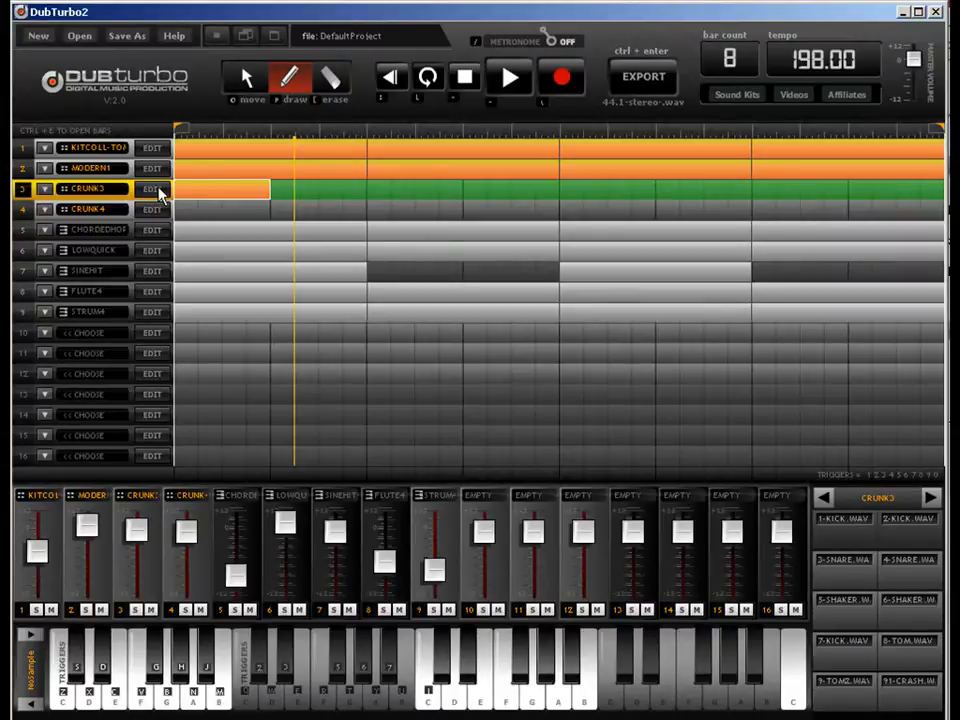
{"action": "left_click", "coordinate": [155, 190]}
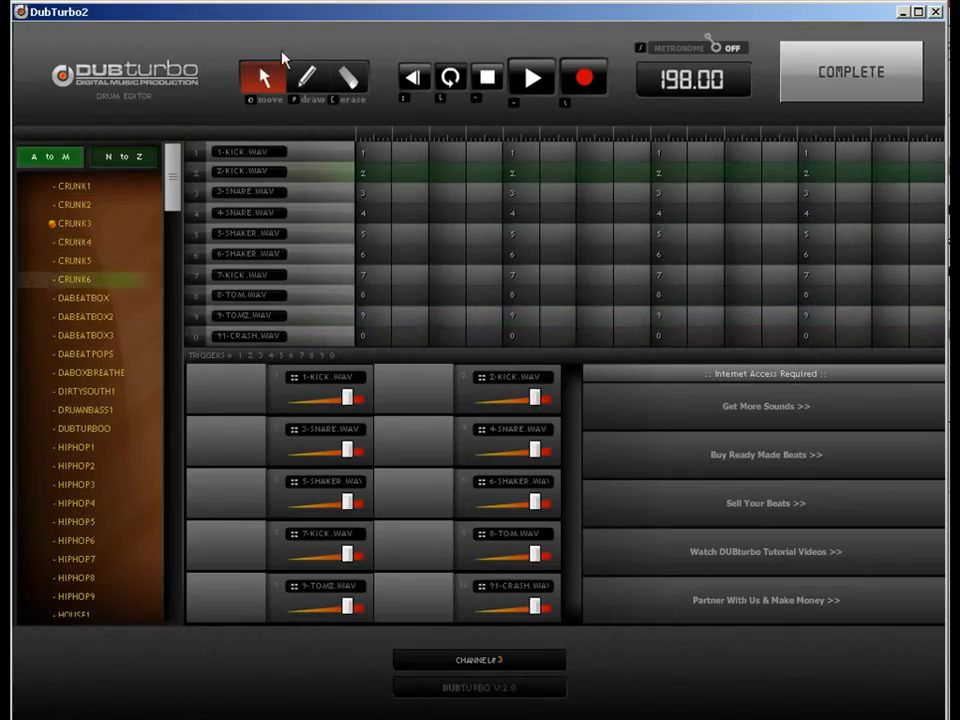
{"action": "left_click", "coordinate": [306, 77]}
{"action": "left_click", "coordinate": [373, 336]}
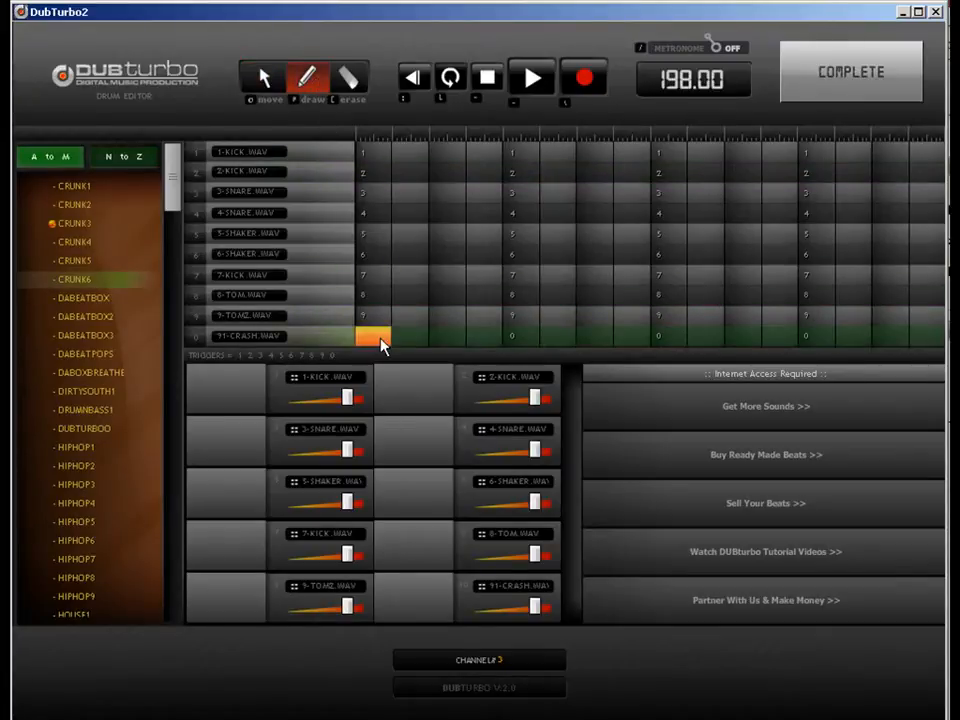
{"action": "left_click", "coordinate": [862, 103]}
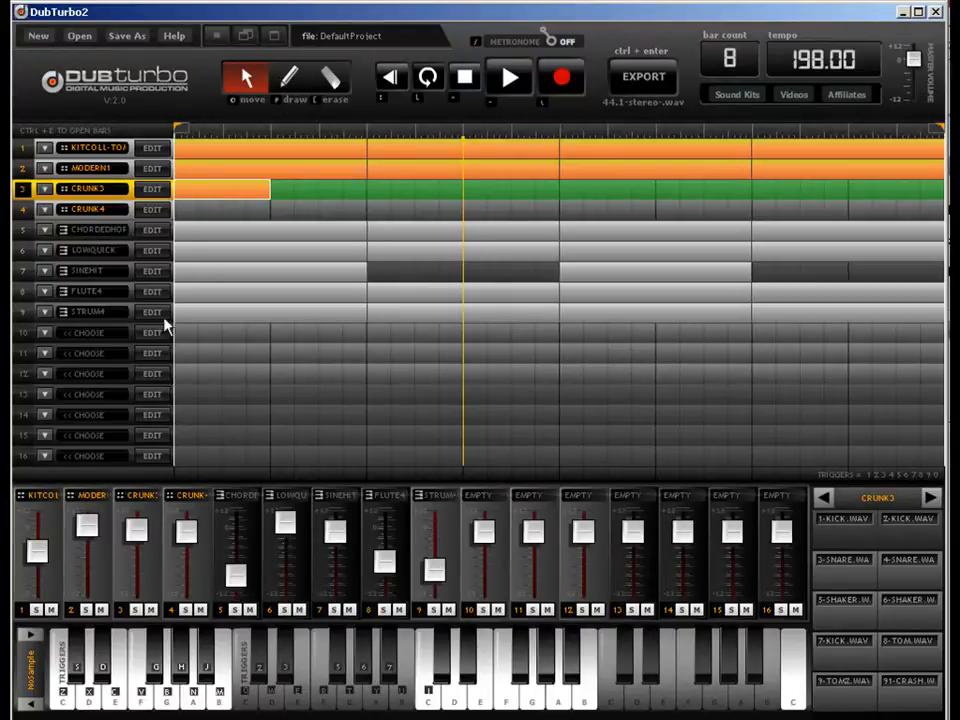
Set channel 10 to a KEYS instrument and draw a two-bar clip at the start of its track.
{"action": "left_click", "coordinate": [44, 332]}
{"action": "left_click", "coordinate": [100, 373]}
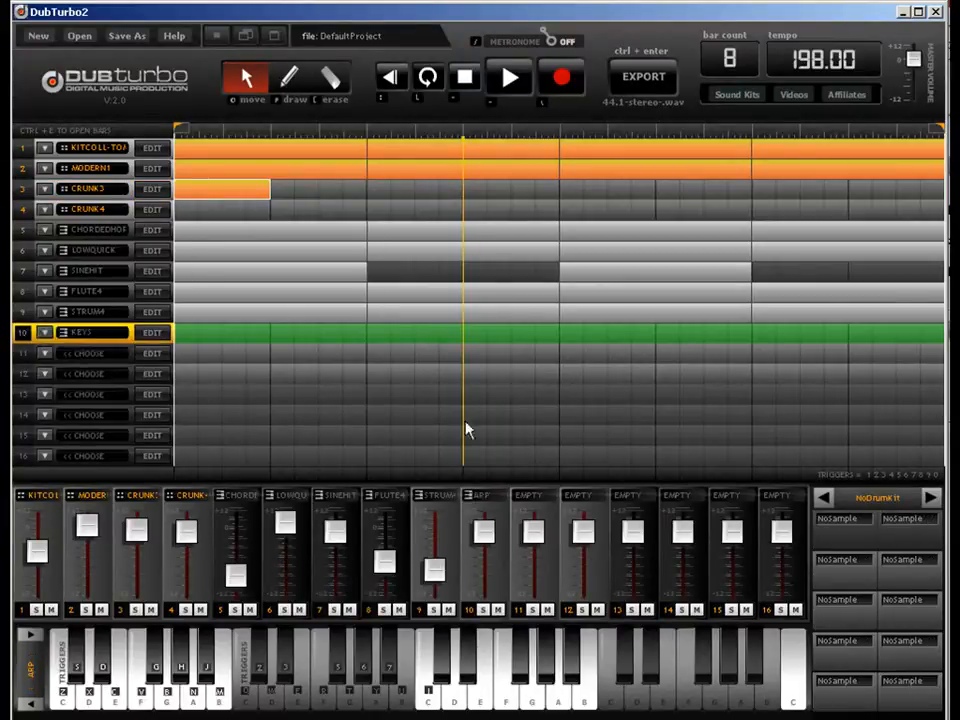
{"action": "left_click", "coordinate": [305, 80]}
{"action": "mouse_move", "coordinate": [225, 334]}
{"action": "left_mouse_down"}
{"action": "mouse_move", "coordinate": [214, 334]}
{"action": "mouse_move", "coordinate": [381, 334]}
{"action": "left_mouse_up"}
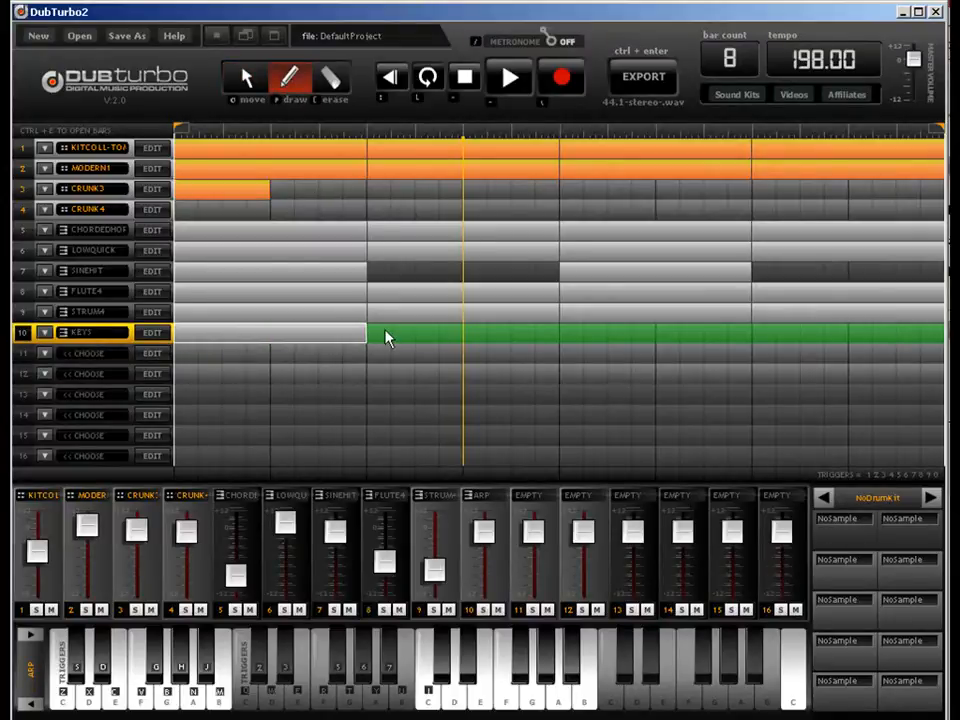
Open the channel 10 clip, audition the 91-TOM12 and 7-TOM15 sounds, and load 7-TOM1 from ZDRUM-TOMKIT.
{"action": "left_click", "coordinate": [153, 334]}
{"action": "left_click_drag", "start_coordinate": [172, 194], "coordinate": [174, 550]}
{"action": "left_click", "coordinate": [130, 160]}
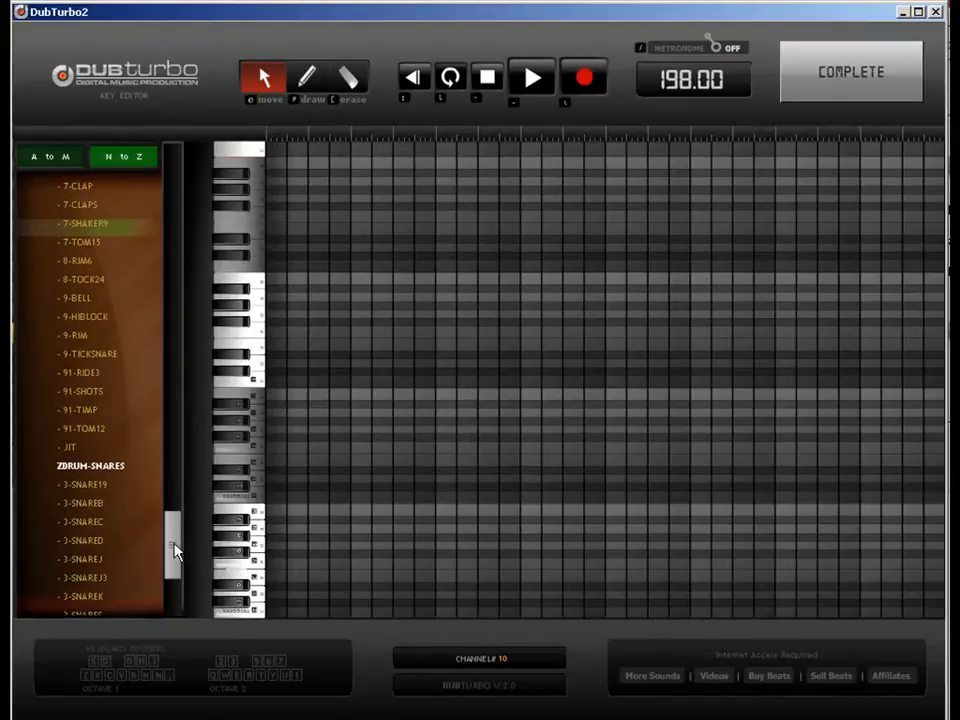
{"action": "left_click", "coordinate": [111, 429]}
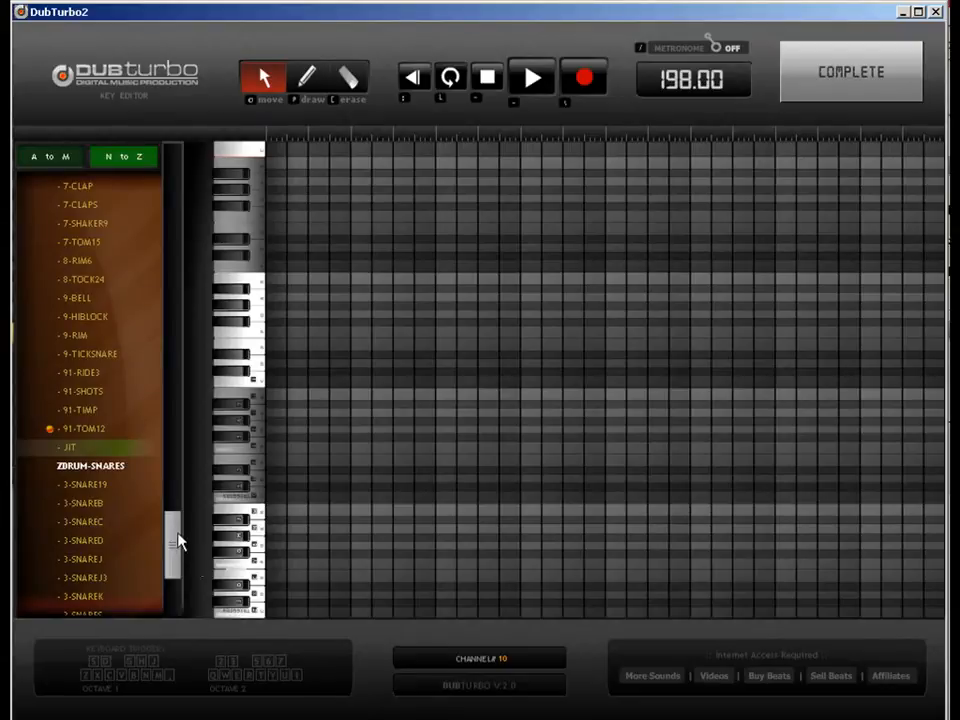
{"action": "left_click", "coordinate": [65, 245]}
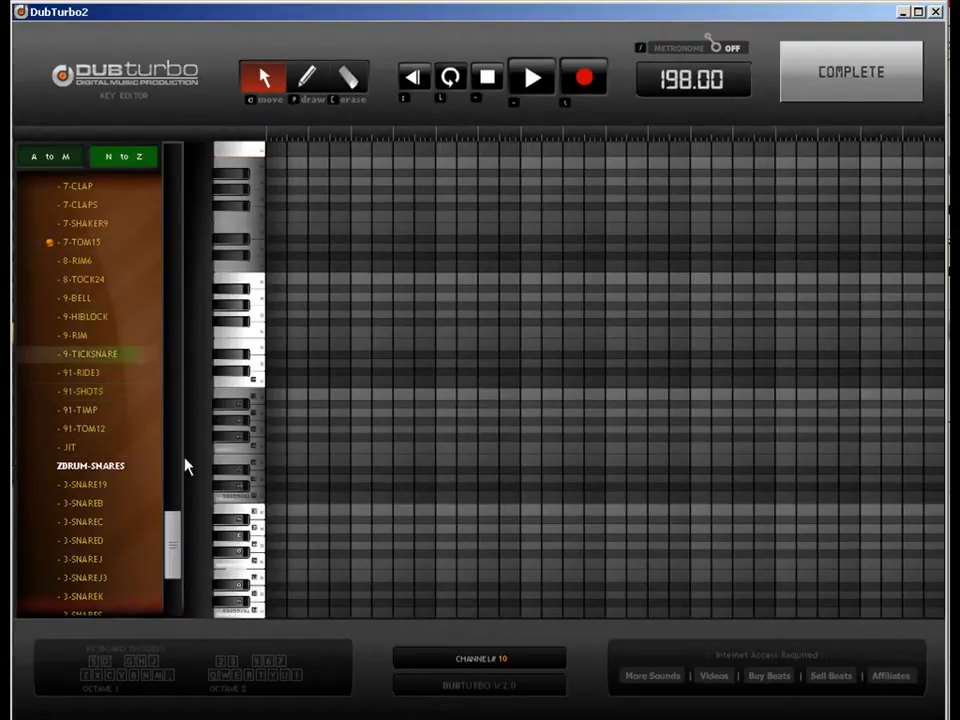
{"action": "scroll", "coordinate": [176, 545], "scroll_direction": "up", "scroll_amount": 5}
{"action": "scroll", "coordinate": [178, 540], "scroll_direction": "down", "scroll_amount": 8}
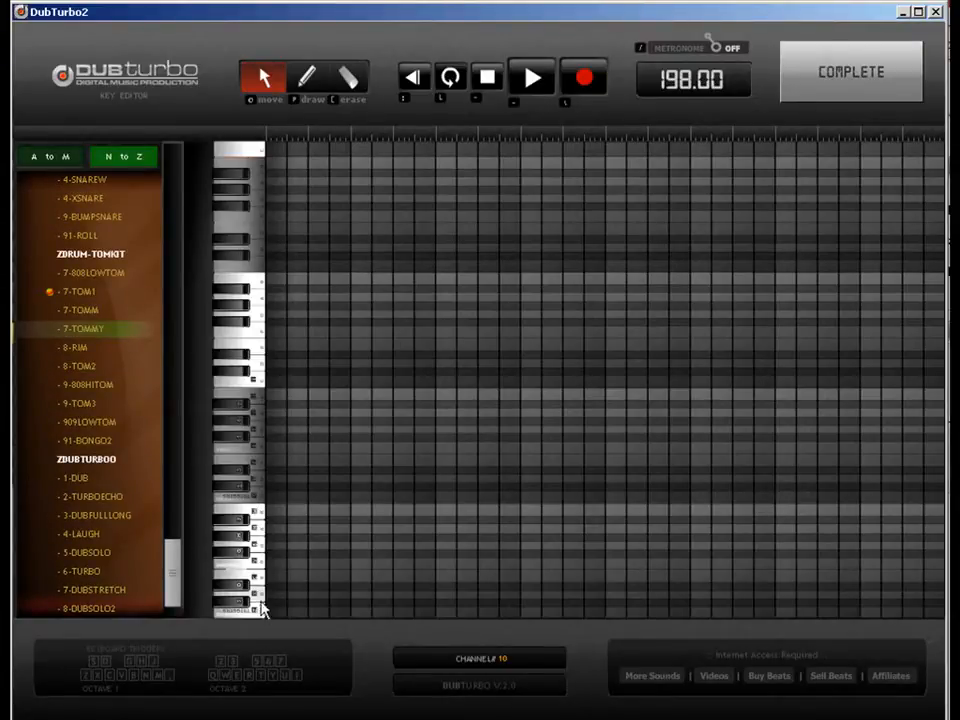
{"action": "left_click", "coordinate": [303, 74]}
{"action": "left_click", "coordinate": [107, 298]}
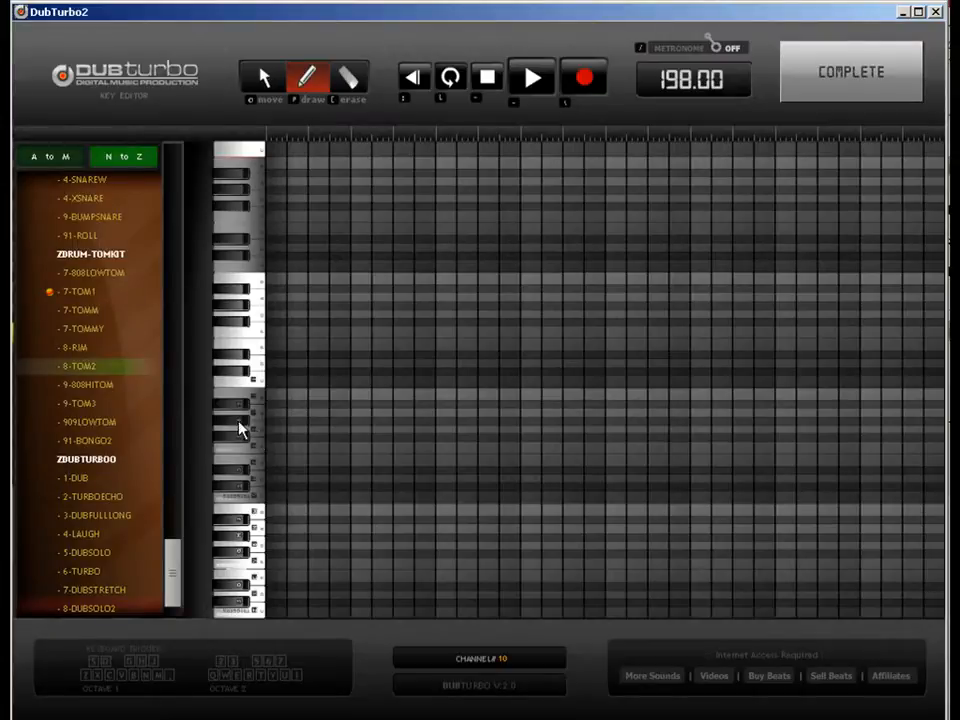
Draw 7-TOM1 notes on the same D at steps 1 and 9, descending by semitones at steps 15, 17, 19 and 21.
{"action": "left_click", "coordinate": [276, 481]}
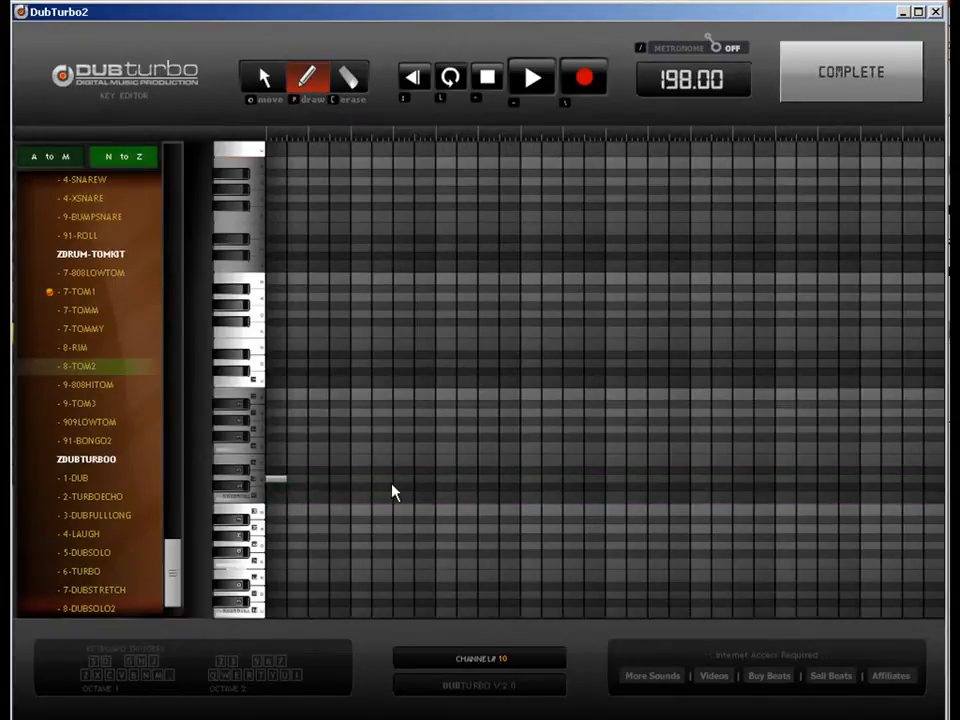
{"action": "left_click", "coordinate": [447, 481]}
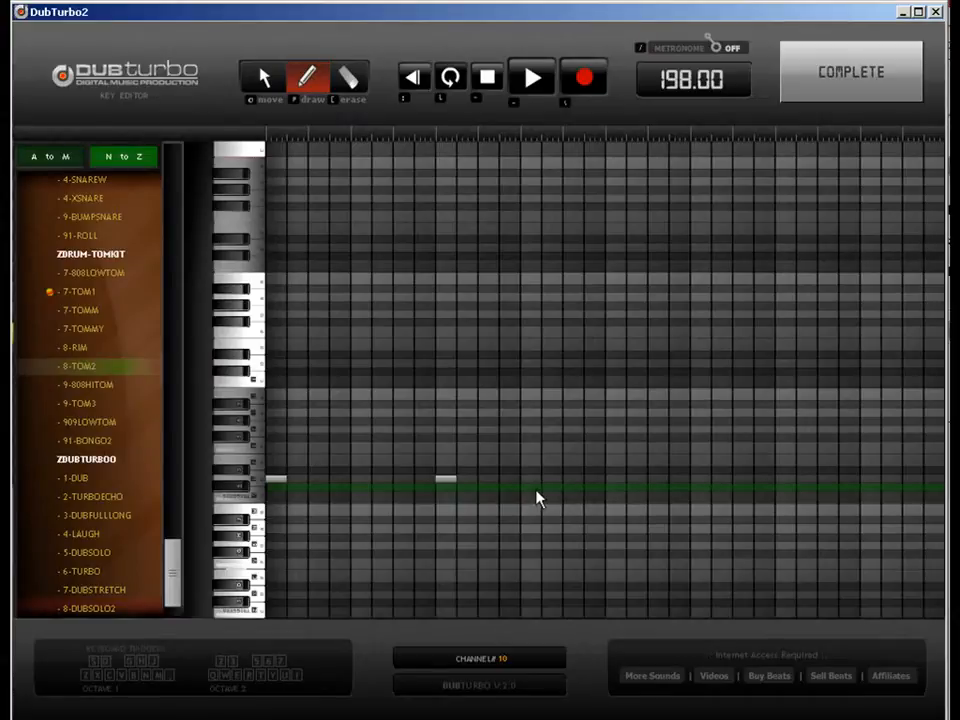
{"action": "left_click", "coordinate": [572, 488]}
{"action": "left_click", "coordinate": [617, 497]}
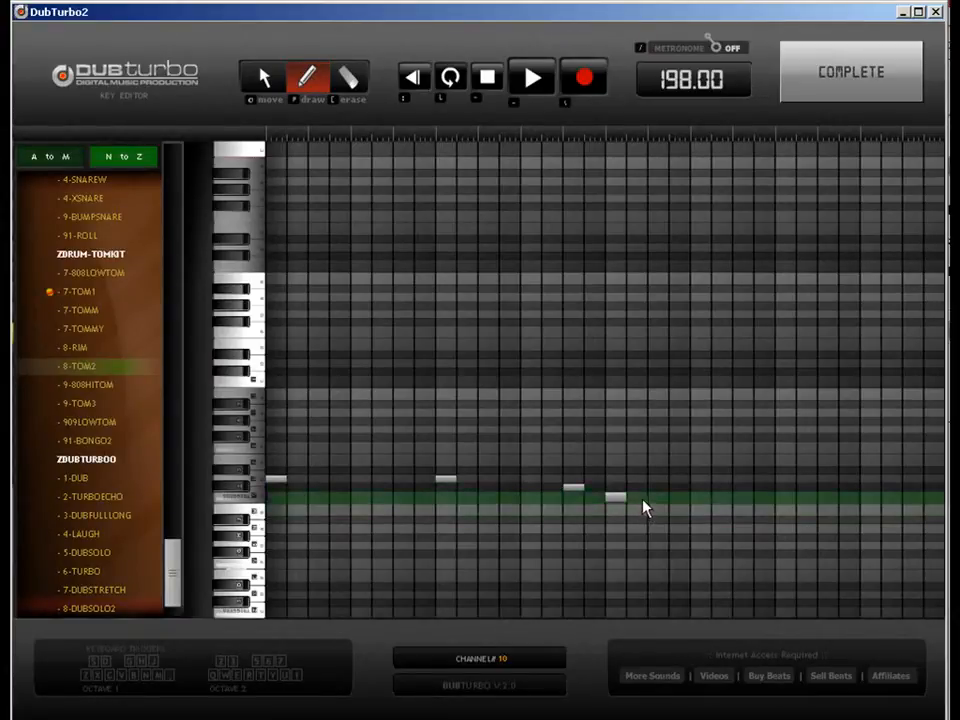
{"action": "left_click", "coordinate": [656, 510]}
{"action": "left_click", "coordinate": [701, 520]}
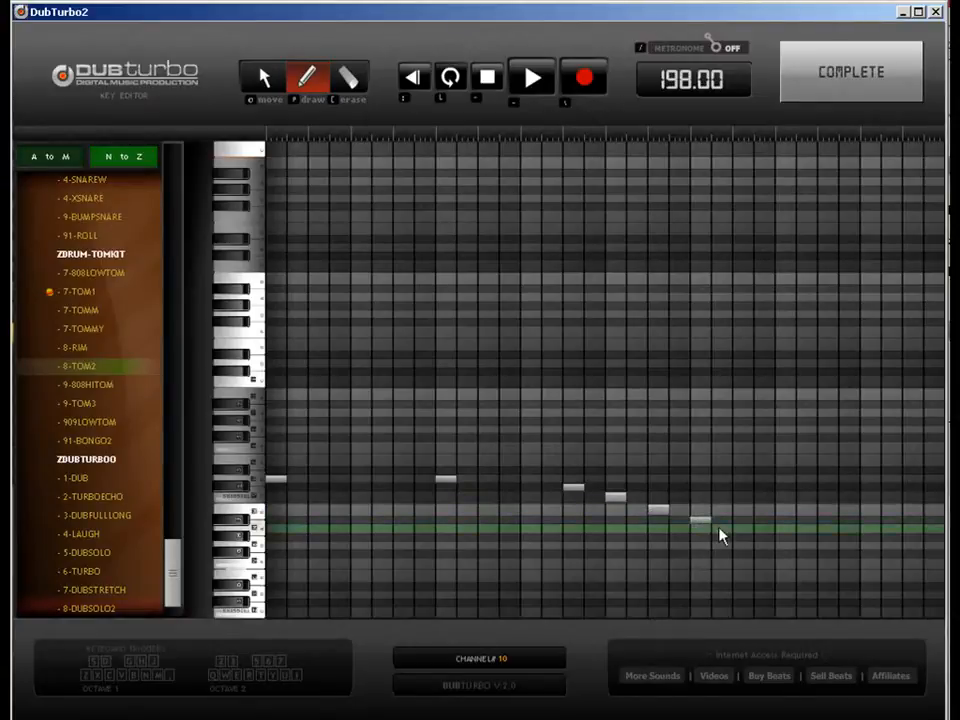
Continue the tom run one semitone lower on every step from 22 to 31, and add a note one semitone higher at step 32.
{"action": "left_click", "coordinate": [722, 528]}
{"action": "left_click", "coordinate": [744, 536]}
{"action": "left_click", "coordinate": [765, 544]}
{"action": "left_click", "coordinate": [786, 553]}
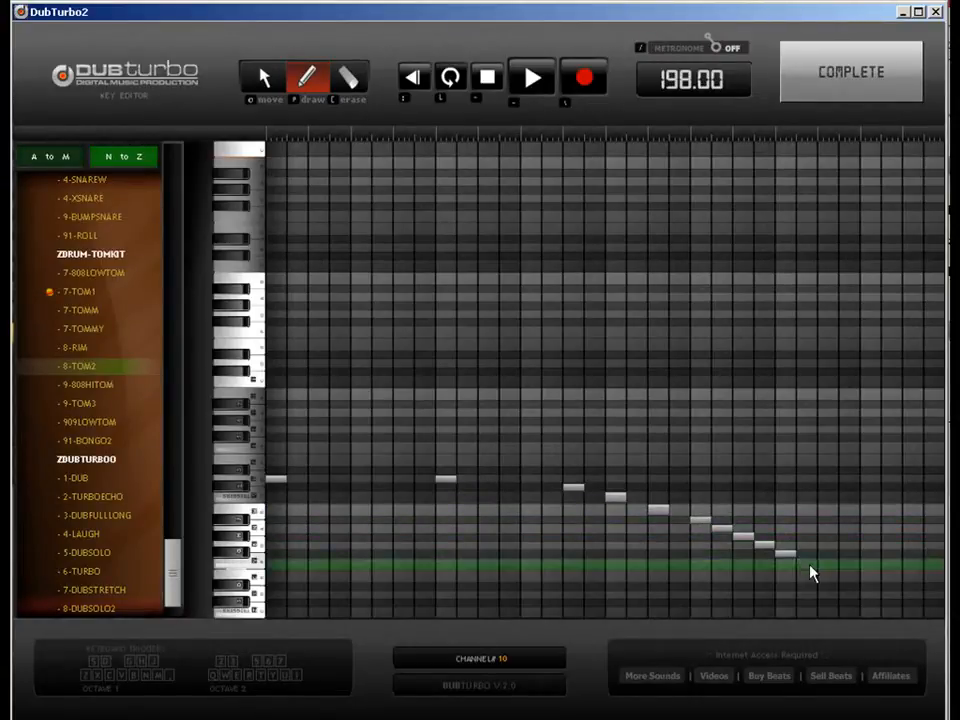
{"action": "left_click", "coordinate": [807, 563]}
{"action": "left_click", "coordinate": [828, 574]}
{"action": "left_click", "coordinate": [849, 585]}
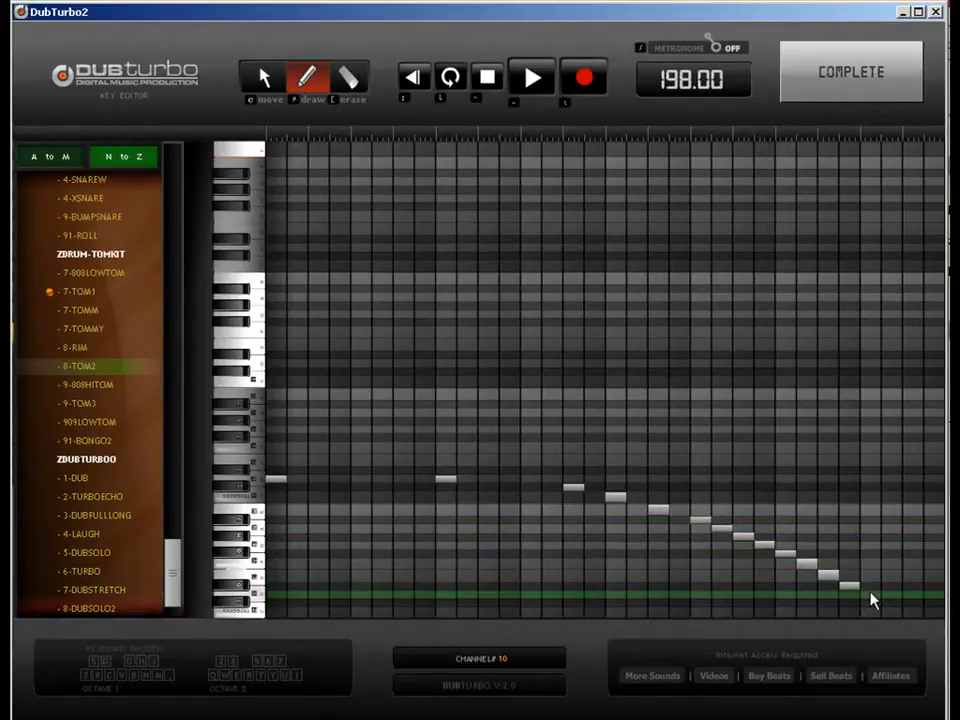
{"action": "left_click", "coordinate": [870, 594]}
{"action": "left_click", "coordinate": [891, 603]}
{"action": "left_click", "coordinate": [912, 611]}
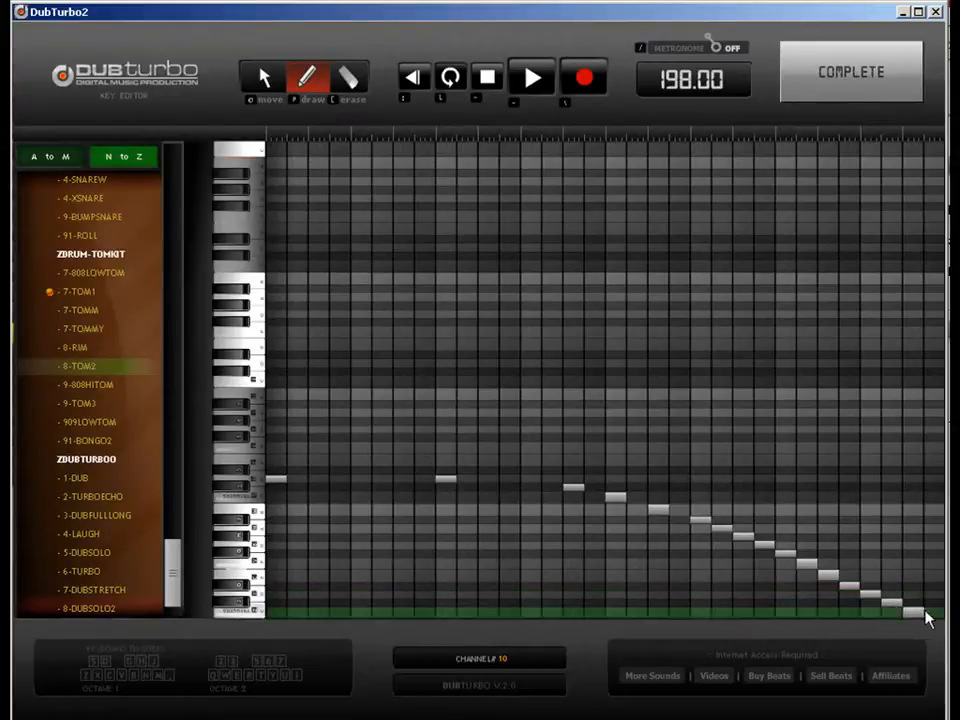
{"action": "left_click", "coordinate": [933, 603]}
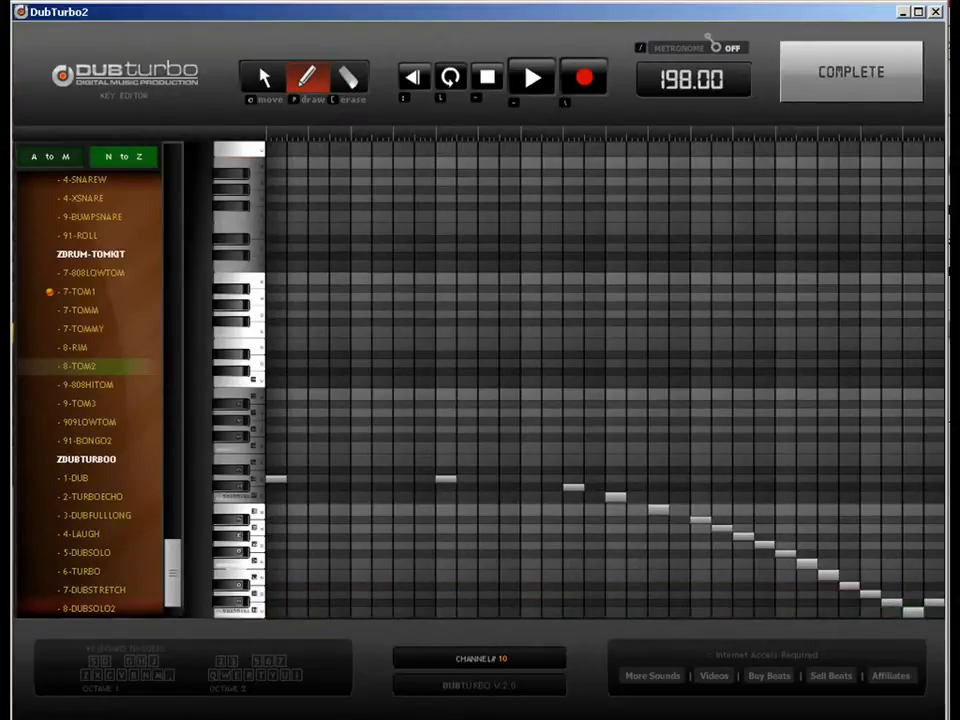
Close the key editor, move the channel 10 tom clip to bars 3–4, copy the one-bar CRUNK3 clip to bar 5, and play the beat.
{"action": "left_click", "coordinate": [656, 509]}
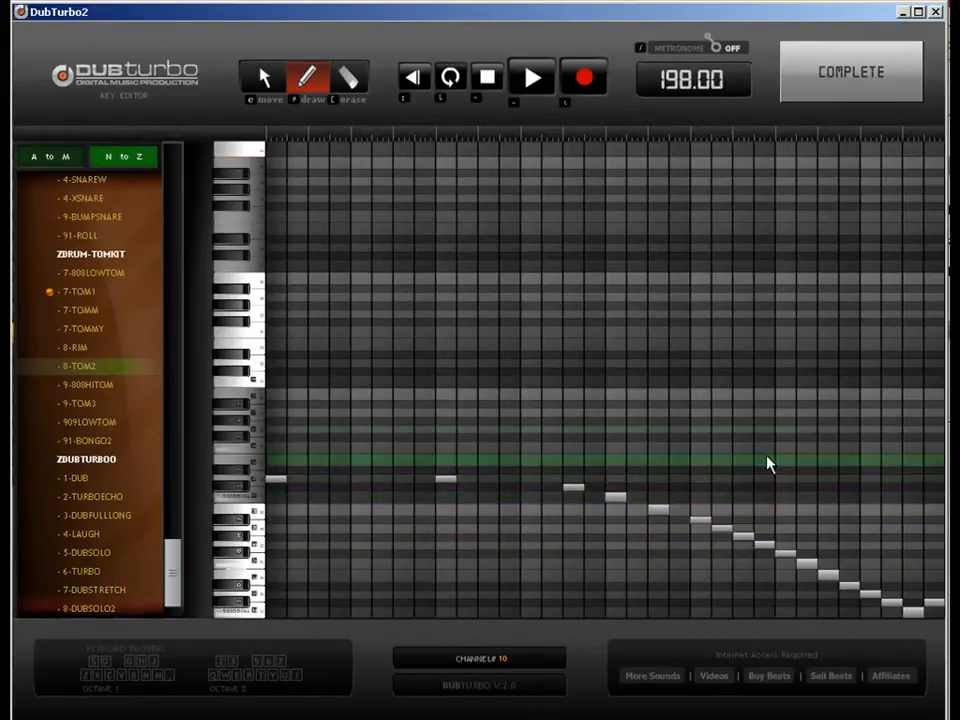
{"action": "left_click", "coordinate": [821, 75]}
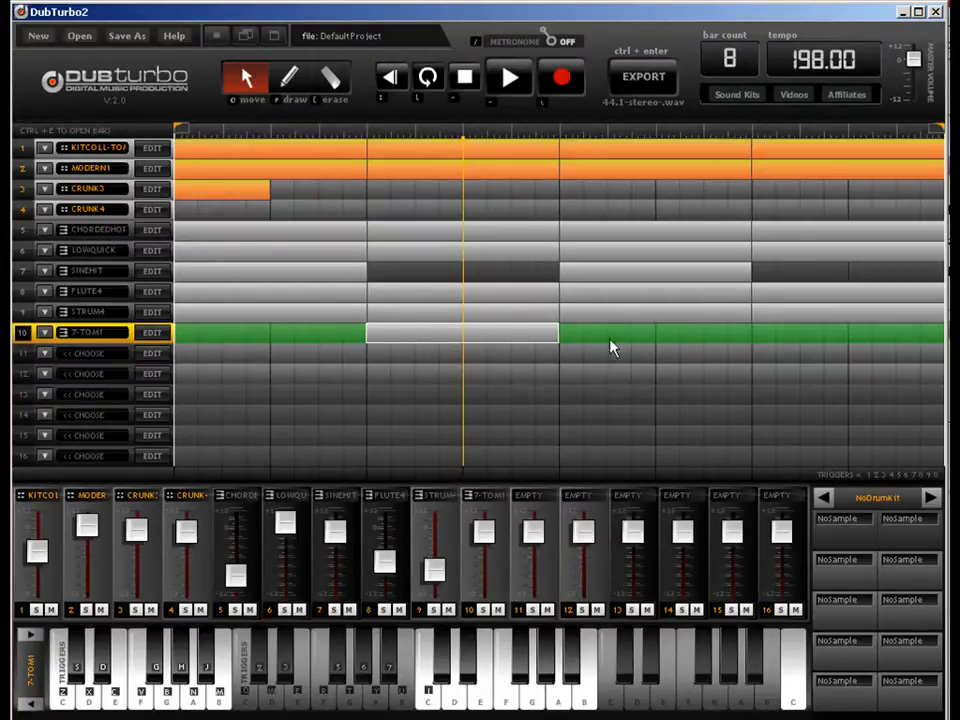
{"action": "left_click", "coordinate": [213, 189]}
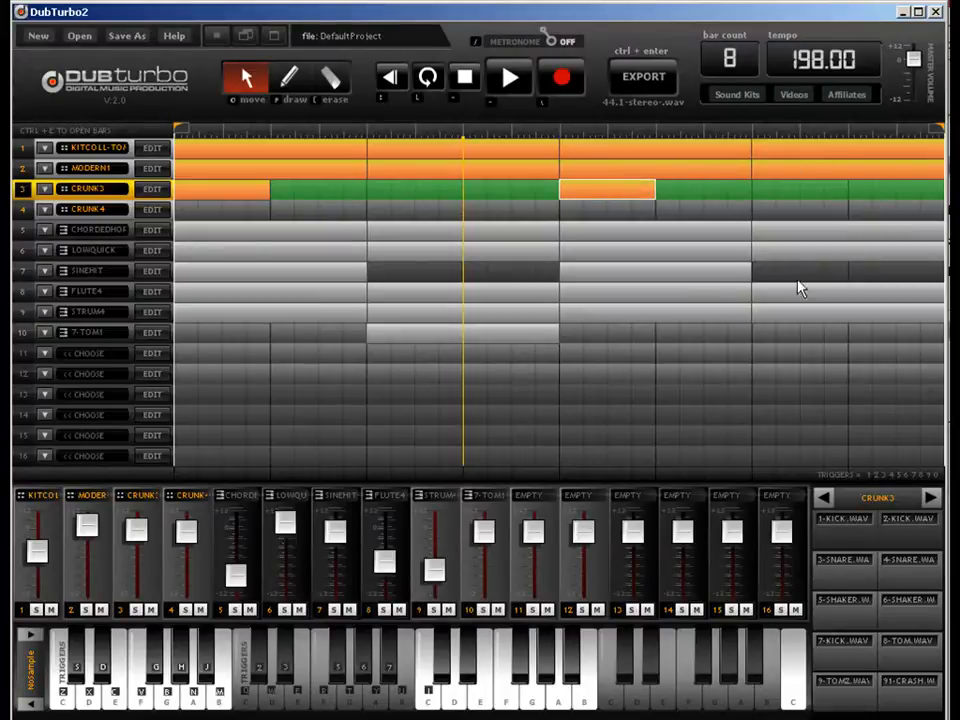
{"action": "key", "text": "space"}
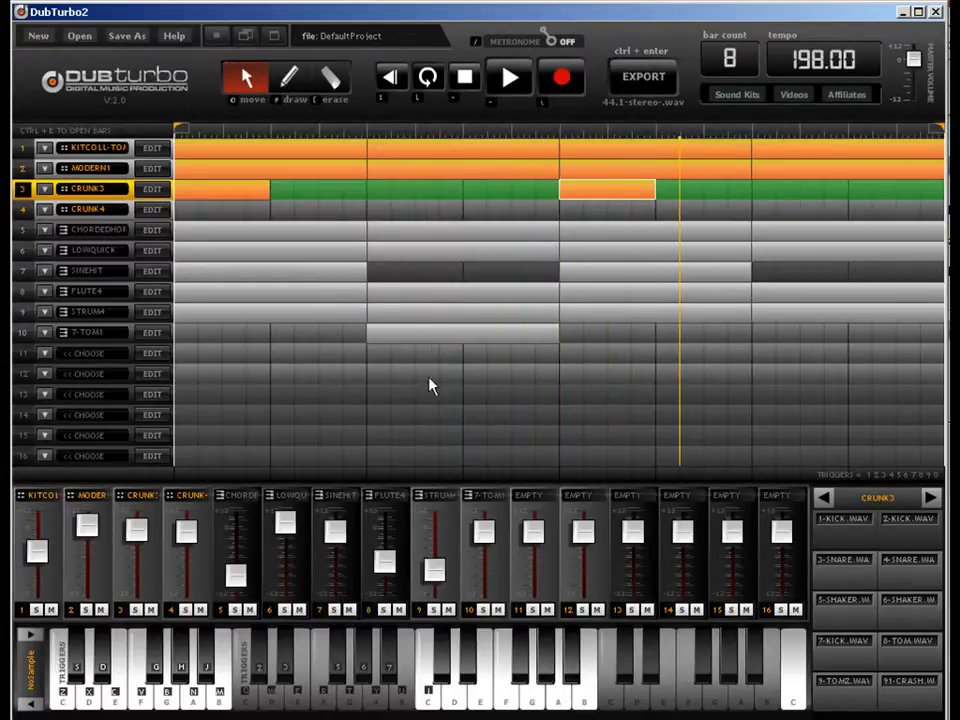
Mute channels 1, 3, 4, 5, 6, 7 and 8 to play the tom fill with fewer layers.
{"action": "left_click", "coordinate": [51, 609]}
{"action": "left_click", "coordinate": [100, 609]}
{"action": "left_click", "coordinate": [150, 609]}
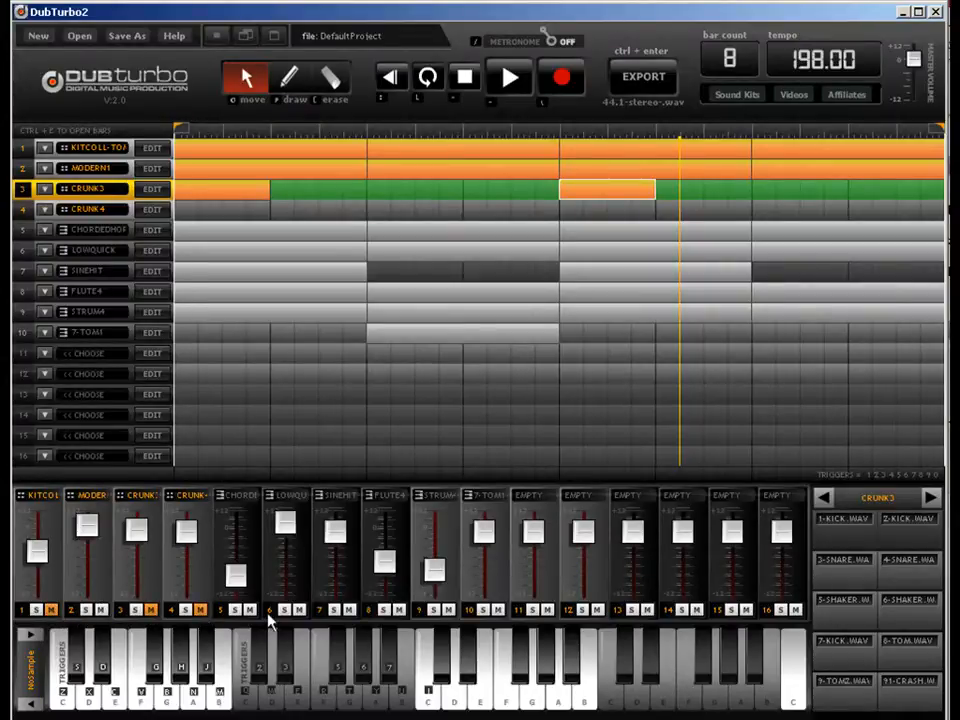
{"action": "left_click", "coordinate": [349, 609]}
{"action": "key", "text": "space"}
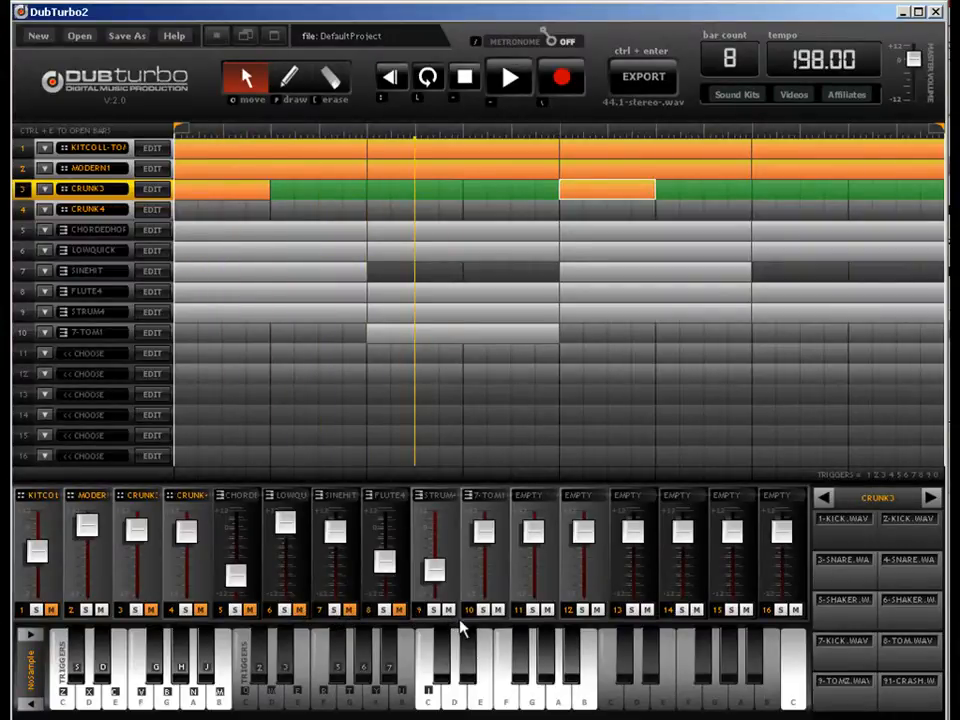
Solo the 7-TOM1 channel and listen to its fill, moving the loop start to bar 3 and back to bar 1.
{"action": "left_click", "coordinate": [484, 609]}
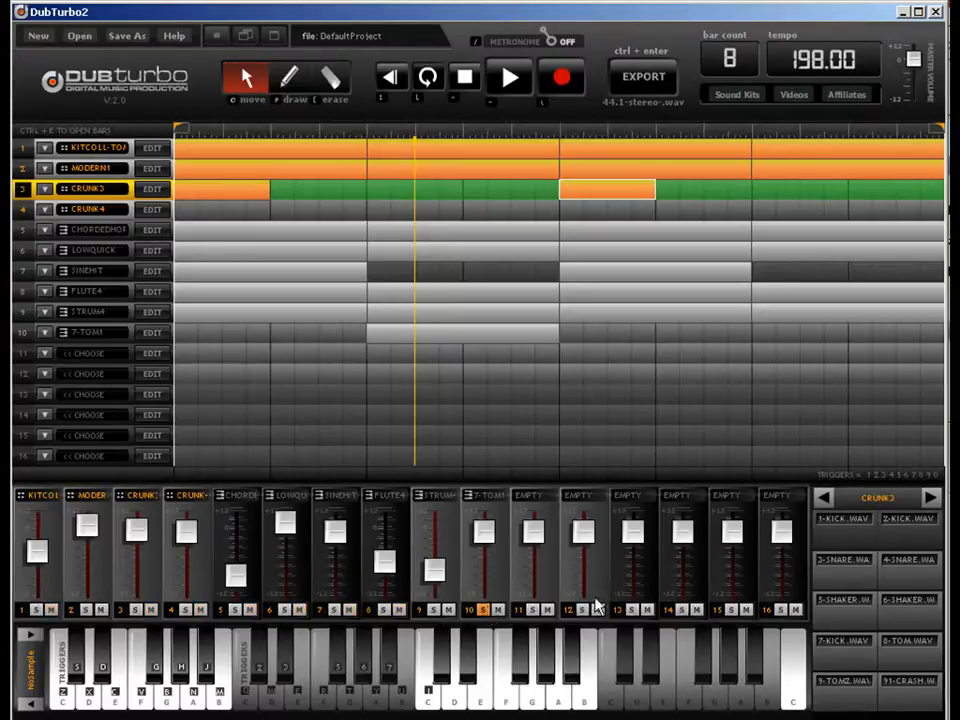
{"action": "left_click_drag", "start_coordinate": [180, 135], "coordinate": [369, 133]}
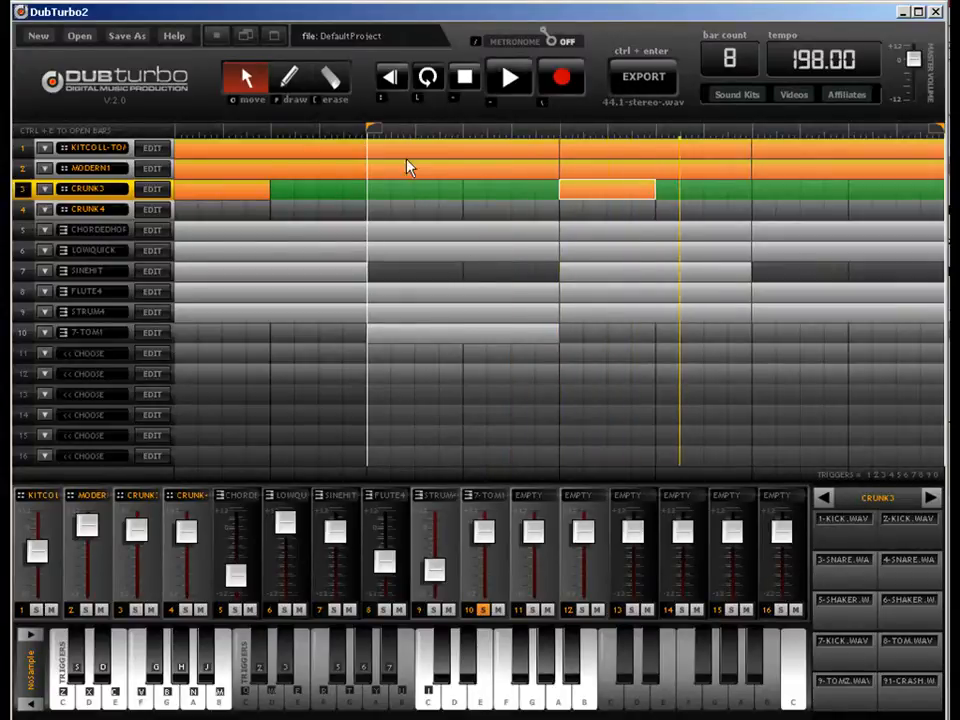
{"action": "left_click_drag", "start_coordinate": [370, 136], "coordinate": [153, 140]}
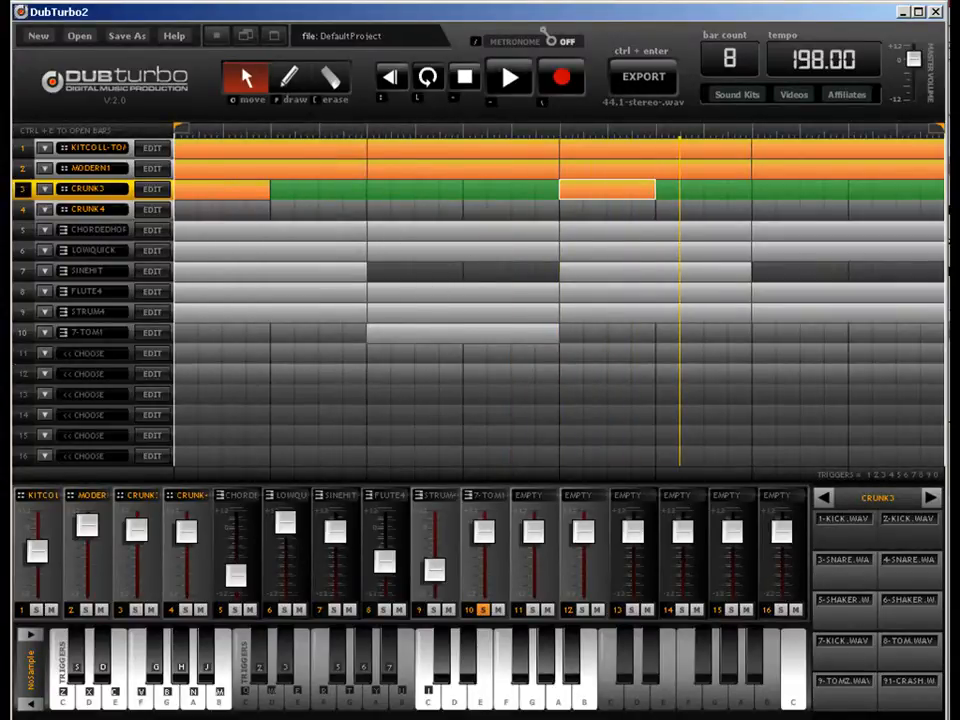
Set channel 11 to a KEYS instrument, copy the tom clip onto it at bars 3–4, and open the copy for editing.
{"action": "left_click", "coordinate": [45, 368]}
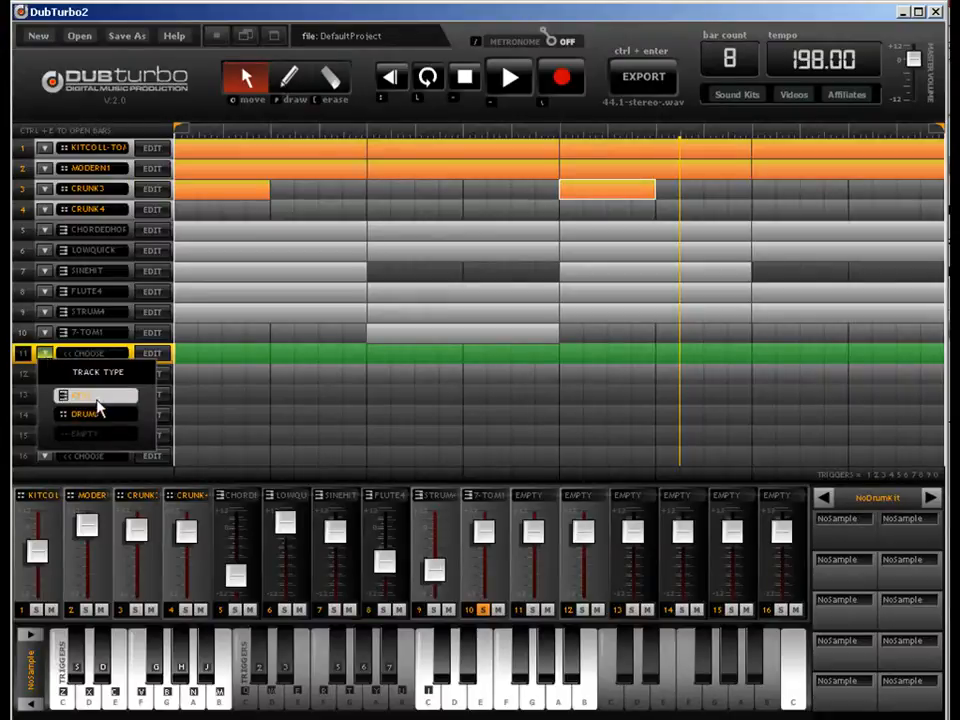
{"action": "left_click", "coordinate": [75, 395]}
{"action": "left_click", "coordinate": [434, 345]}
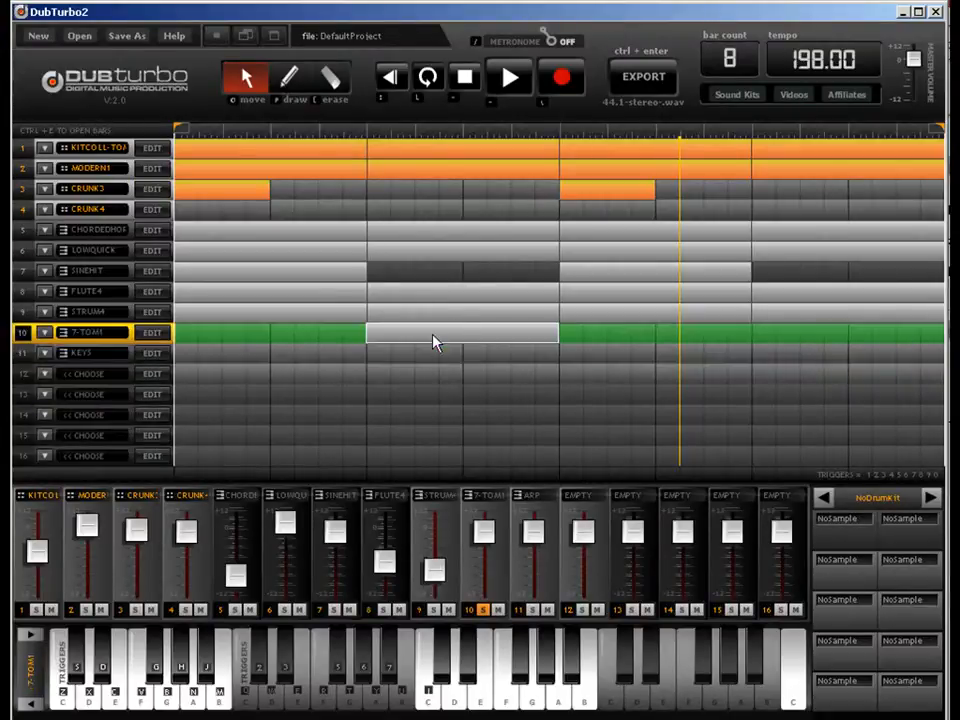
{"action": "left_click", "coordinate": [148, 356]}
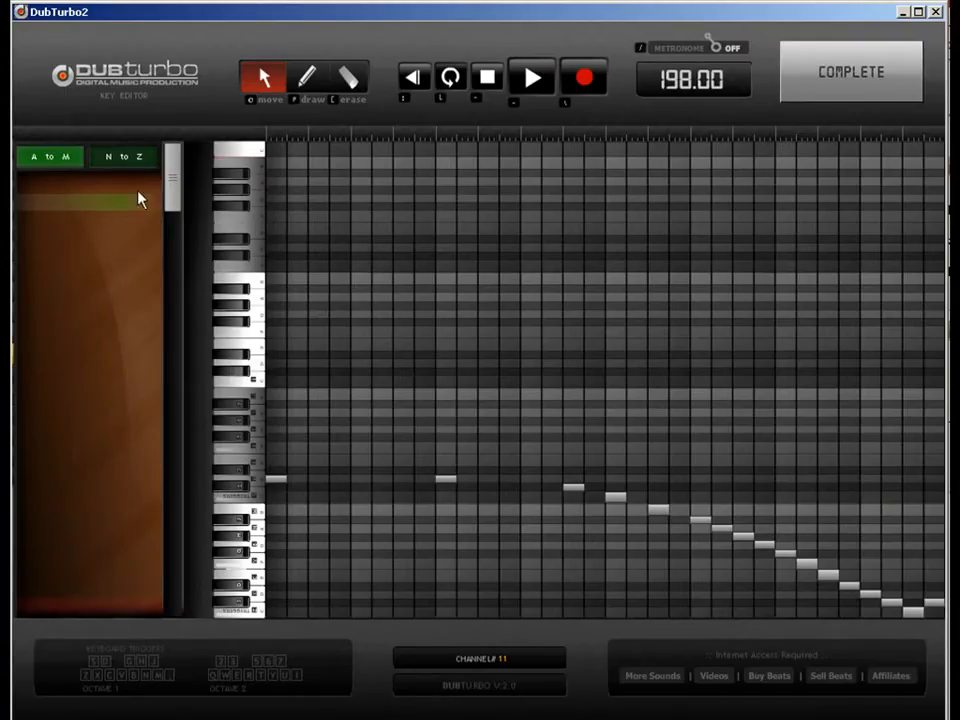
Load 3-SNAREJ from ZDRUM-SNARES on channel 11 and move its clip to bars 7–8.
{"action": "left_click_drag", "start_coordinate": [175, 188], "coordinate": [171, 525]}
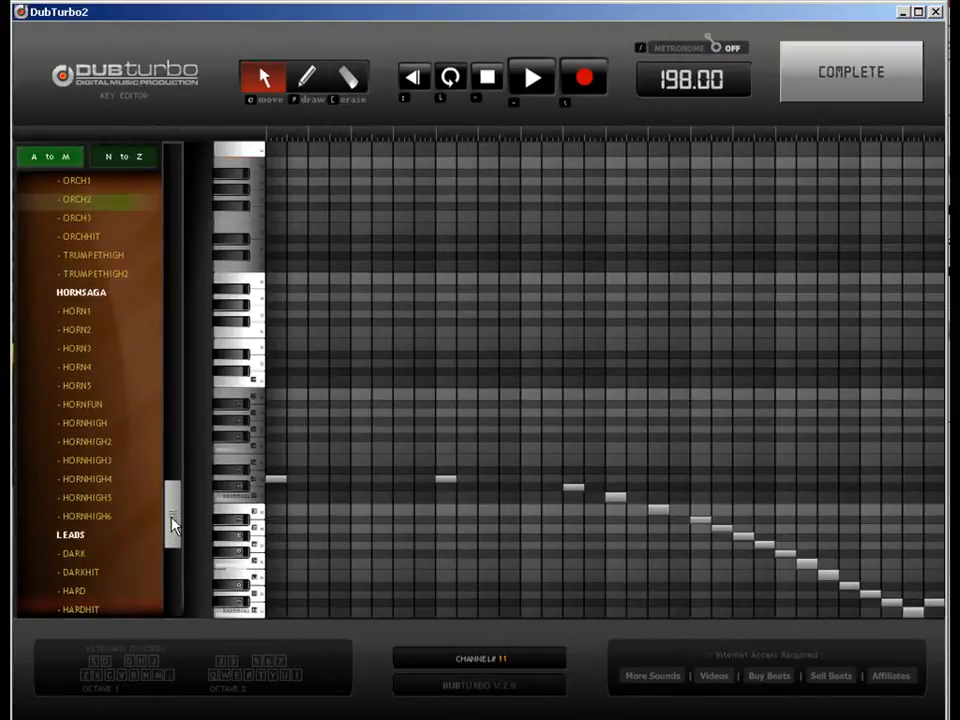
{"action": "left_click", "coordinate": [124, 158]}
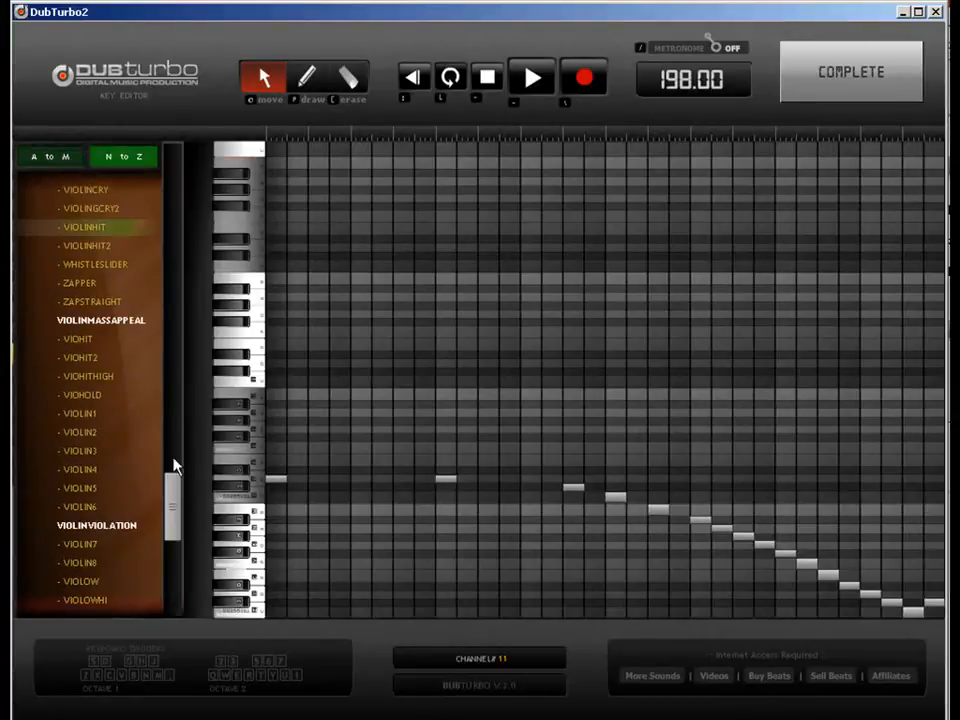
{"action": "left_click_drag", "start_coordinate": [183, 533], "coordinate": [180, 565]}
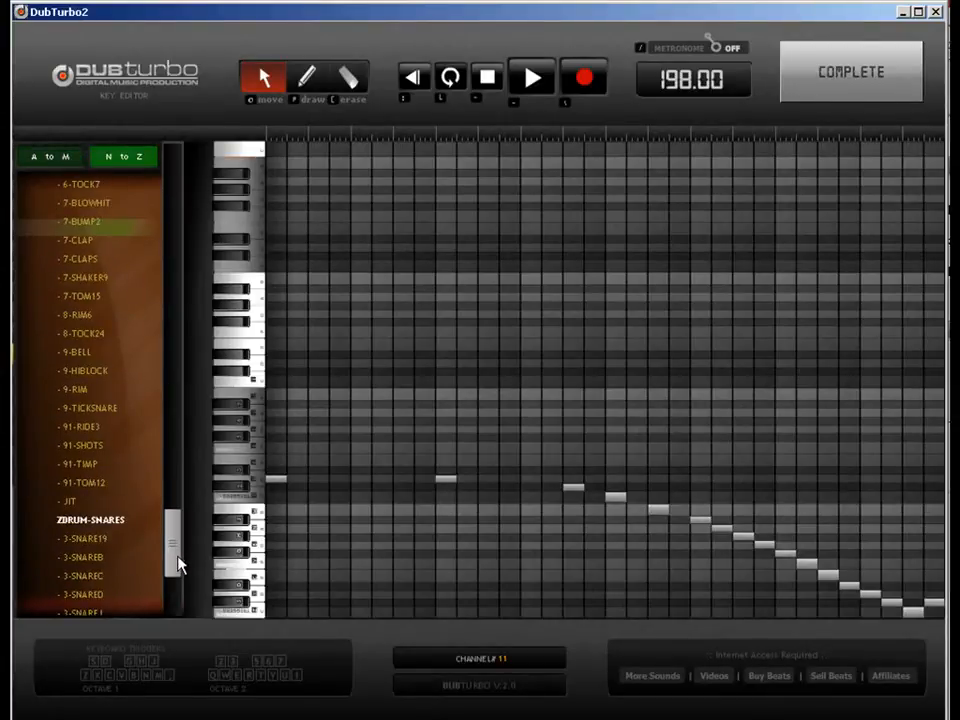
{"action": "left_click", "coordinate": [100, 533]}
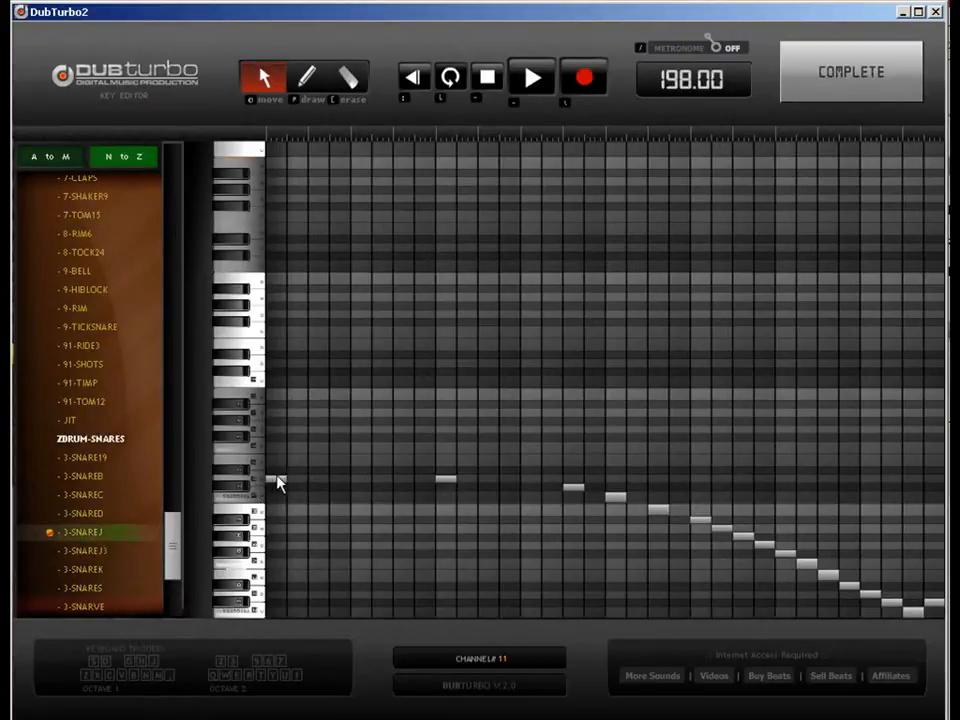
{"action": "left_click", "coordinate": [821, 88]}
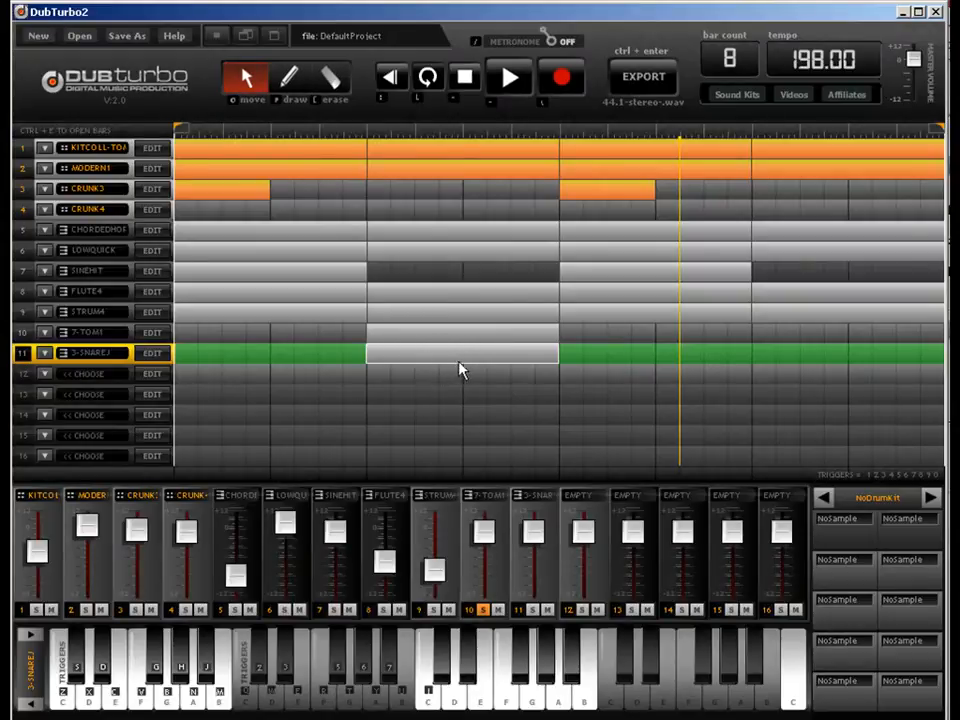
{"action": "left_click_drag", "start_coordinate": [458, 369], "coordinate": [882, 362]}
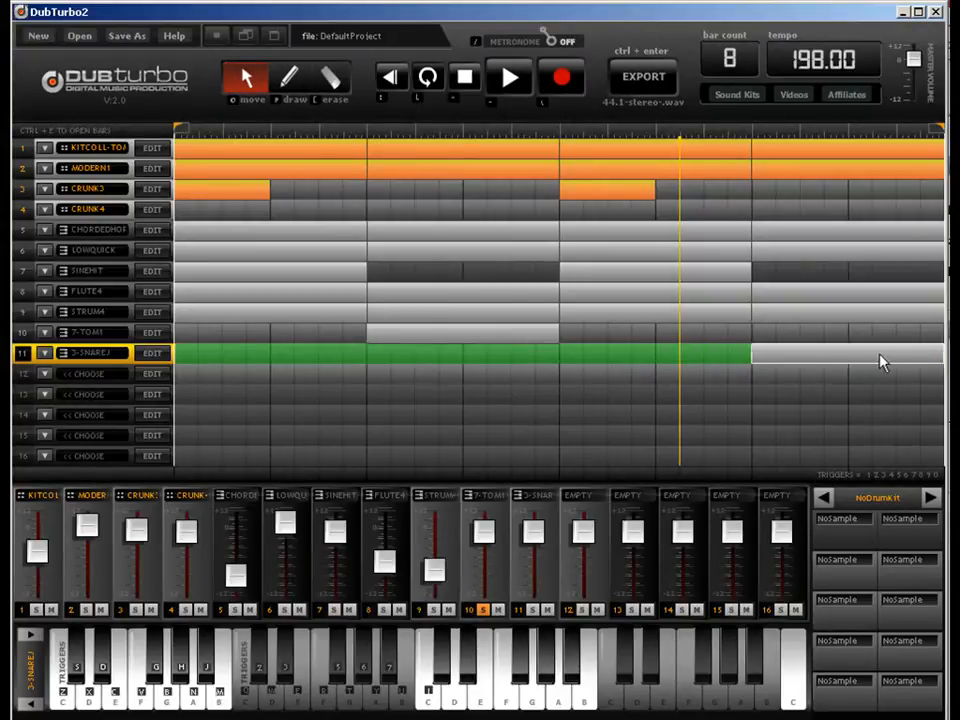
Turn off the solo on channel 10, unmute the SINEHIT channel, and play the beat.
{"action": "left_click", "coordinate": [483, 609]}
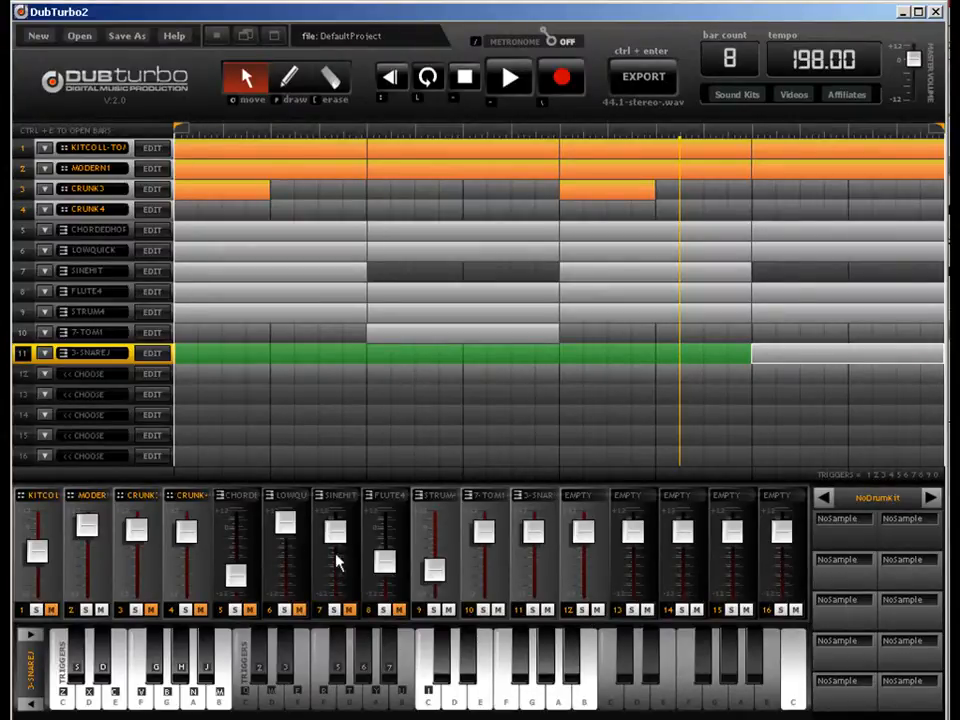
{"action": "left_click", "coordinate": [352, 611]}
{"action": "left_click", "coordinate": [510, 77]}
{"action": "left_click", "coordinate": [200, 610]}
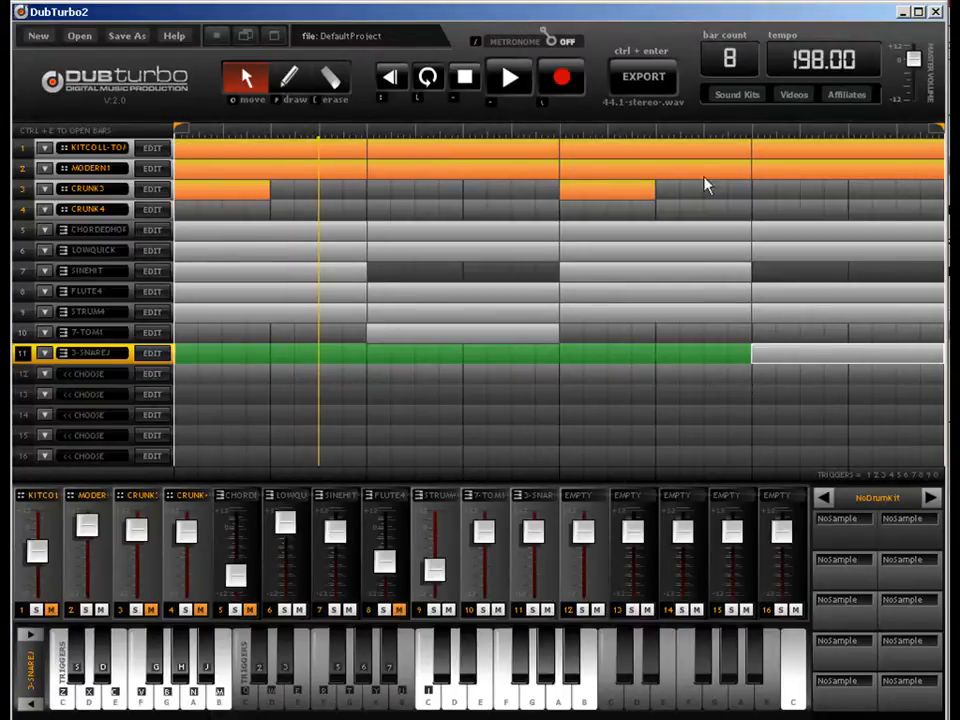
Set channel 12 to DRUMS, draw a two-bar clip at the start of its track, and open it in the drum editor.
{"action": "left_click", "coordinate": [295, 78]}
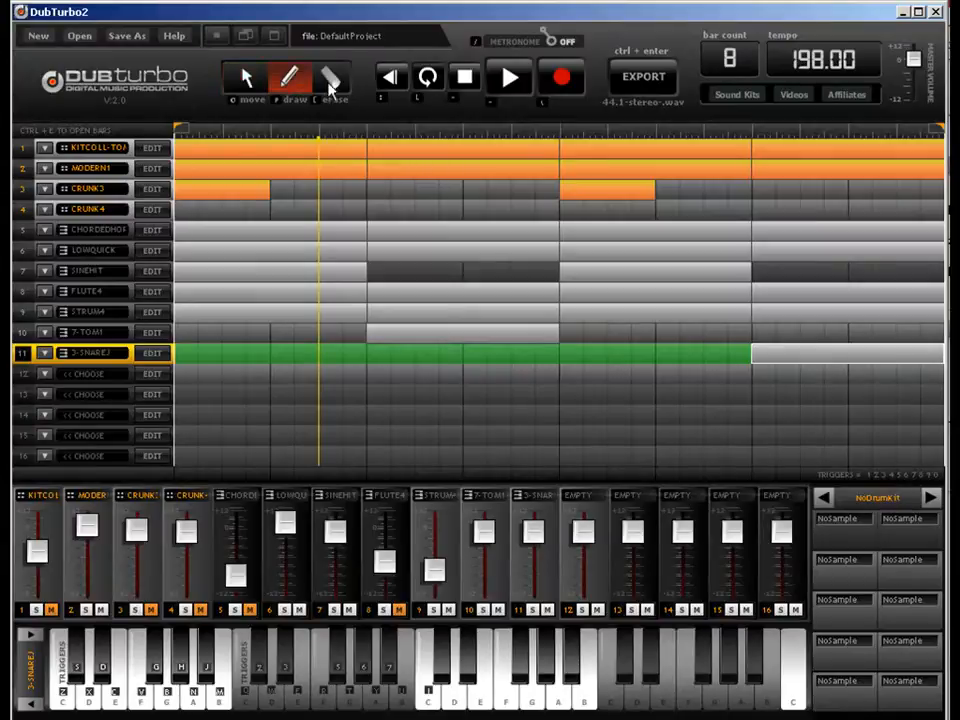
{"action": "left_click", "coordinate": [45, 374]}
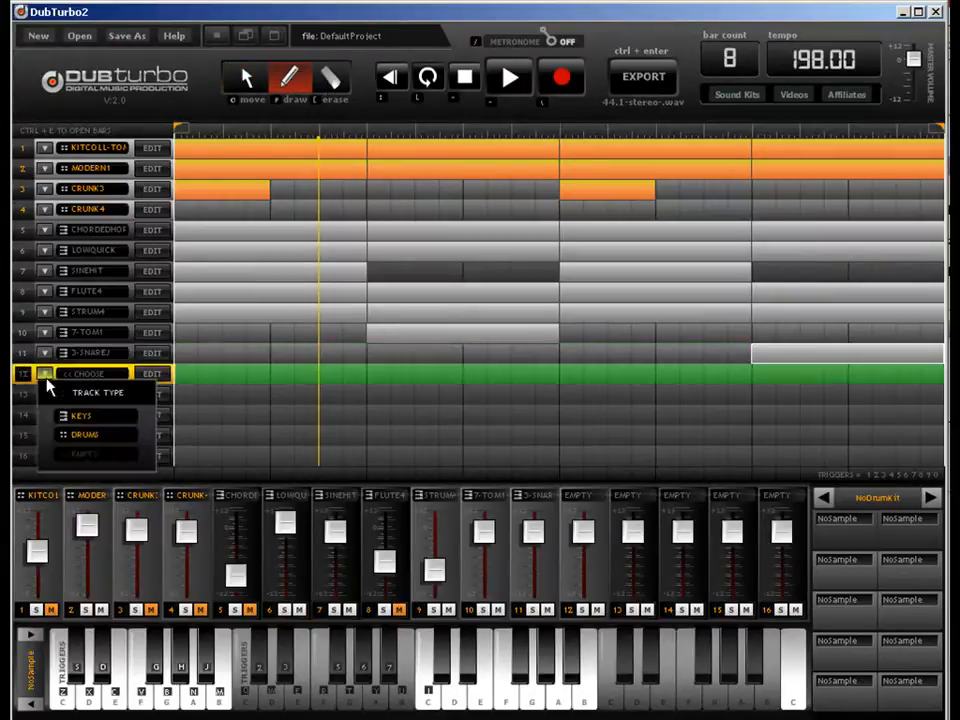
{"action": "left_click", "coordinate": [64, 435]}
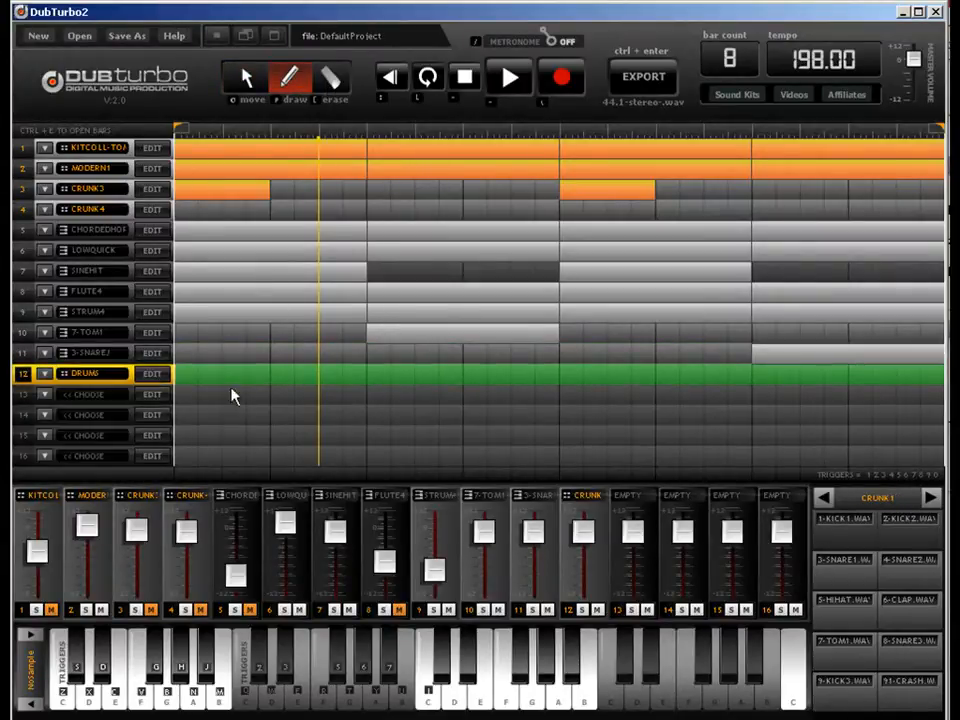
{"action": "left_click_drag", "start_coordinate": [234, 378], "coordinate": [372, 383]}
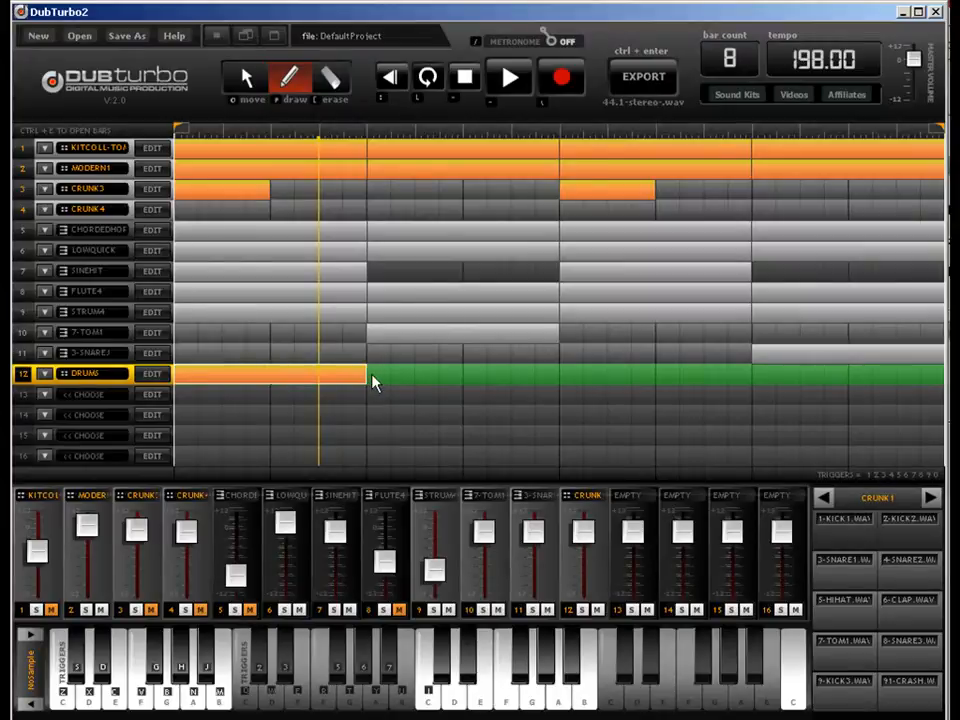
{"action": "double_click", "coordinate": [302, 385]}
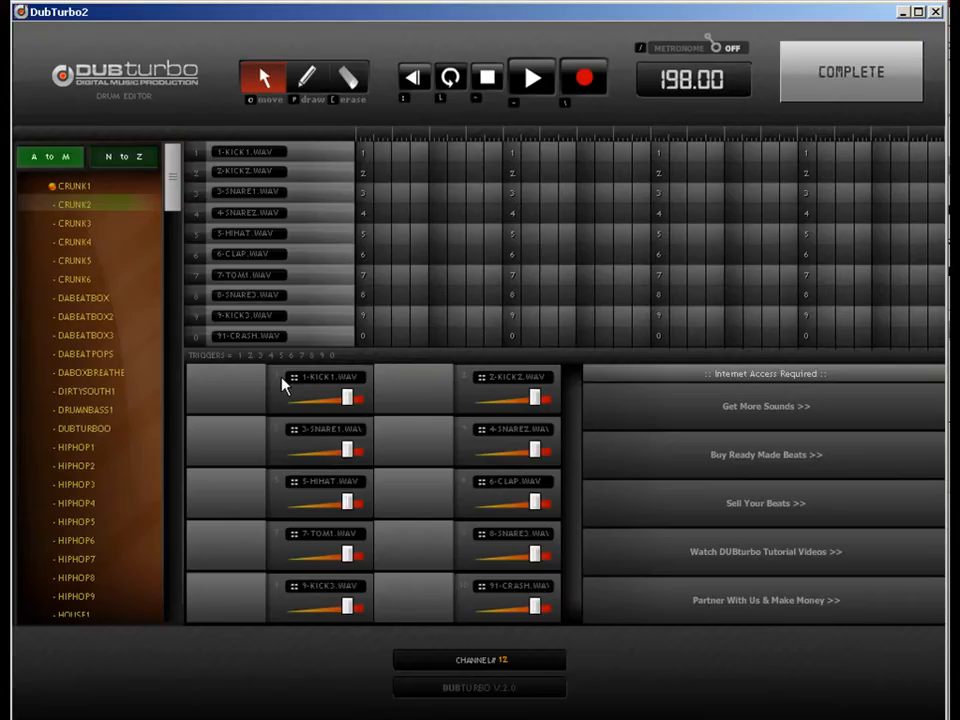
Try the vocal kits VOX-FEM1, VOX-FEM5, VOX-FEM6 and VOX-MALE2, and load VOX-MALE on channel 12.
{"action": "left_click", "coordinate": [124, 157]}
{"action": "left_click_drag", "start_coordinate": [170, 172], "coordinate": [178, 328]}
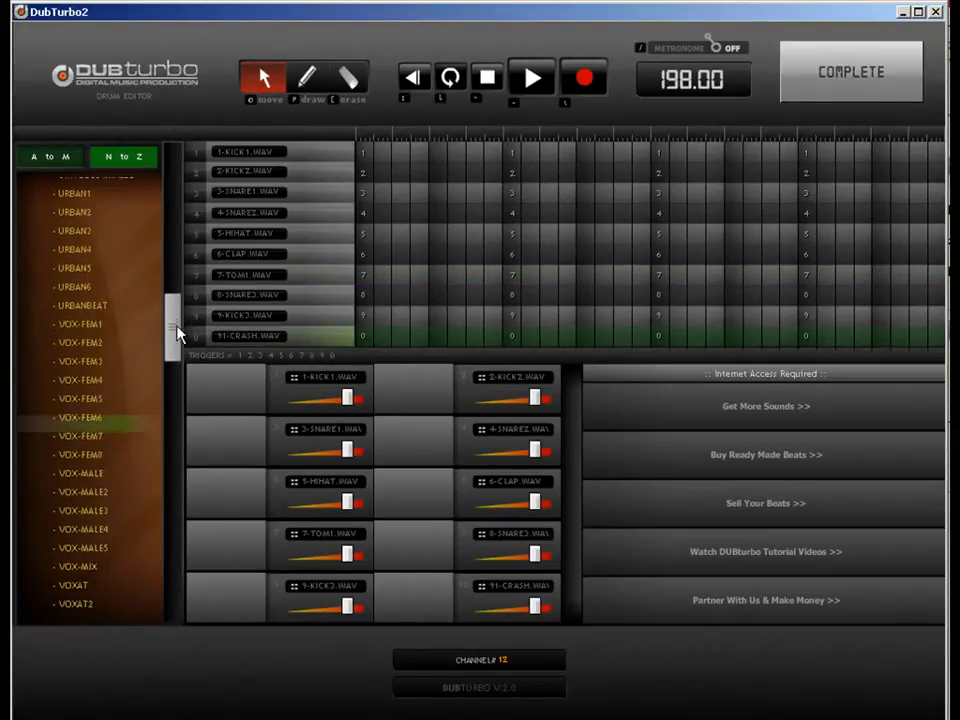
{"action": "left_click", "coordinate": [100, 332]}
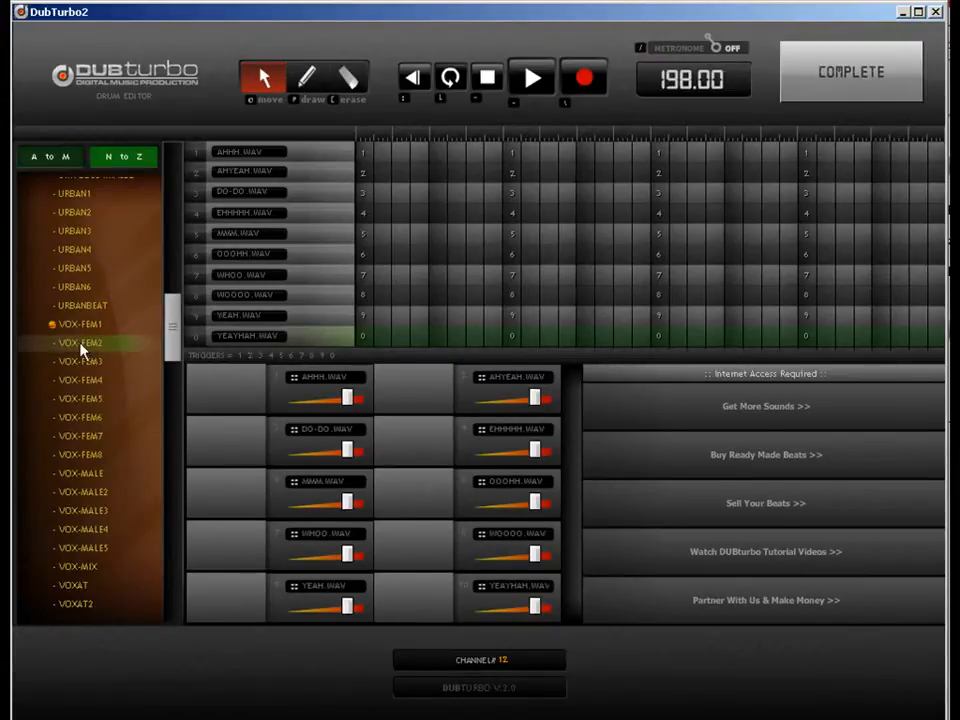
{"action": "left_click", "coordinate": [103, 400]}
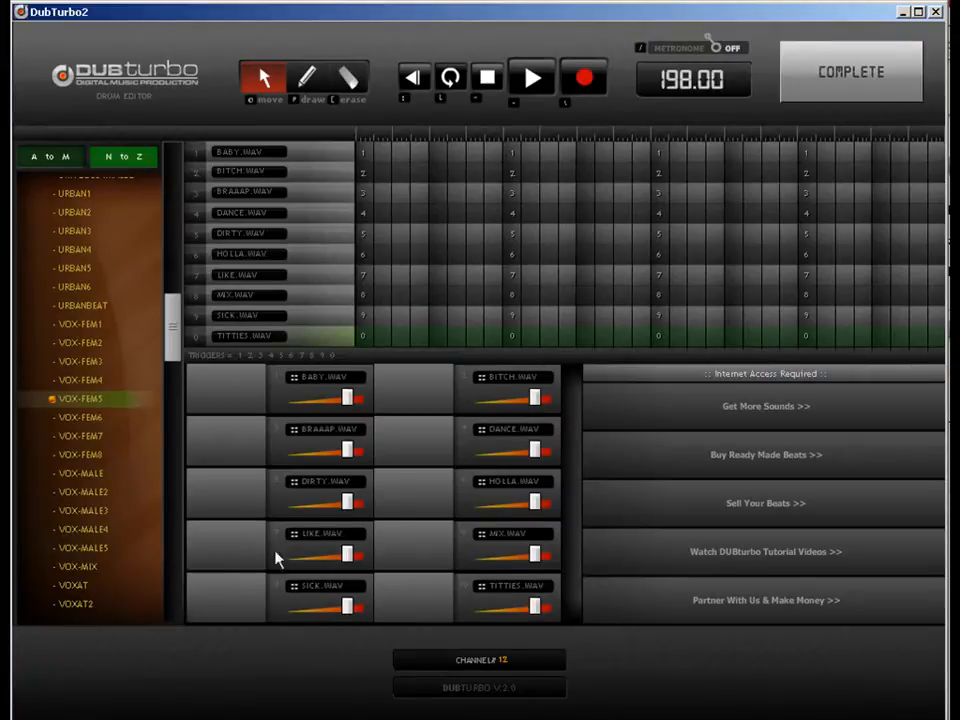
{"action": "left_click", "coordinate": [77, 476]}
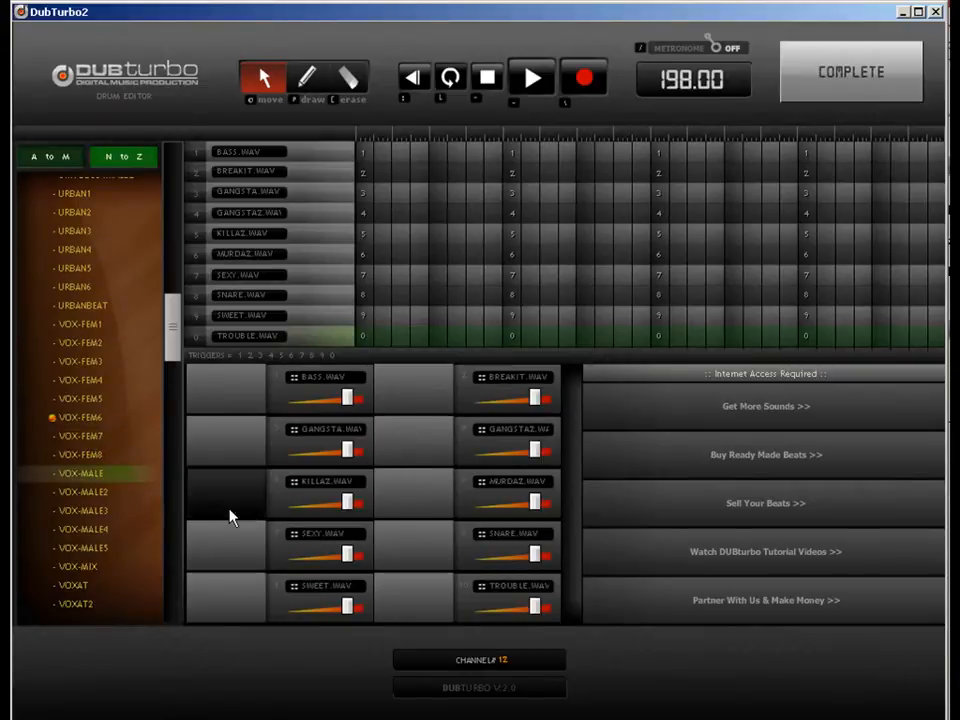
{"action": "left_click", "coordinate": [122, 529]}
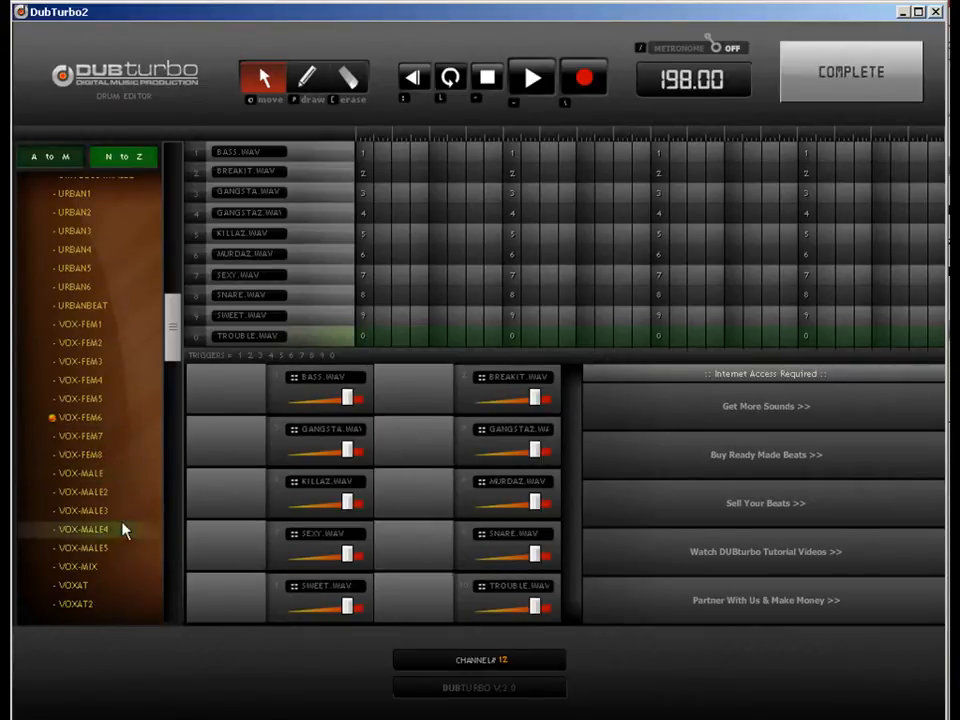
{"action": "left_click", "coordinate": [75, 491]}
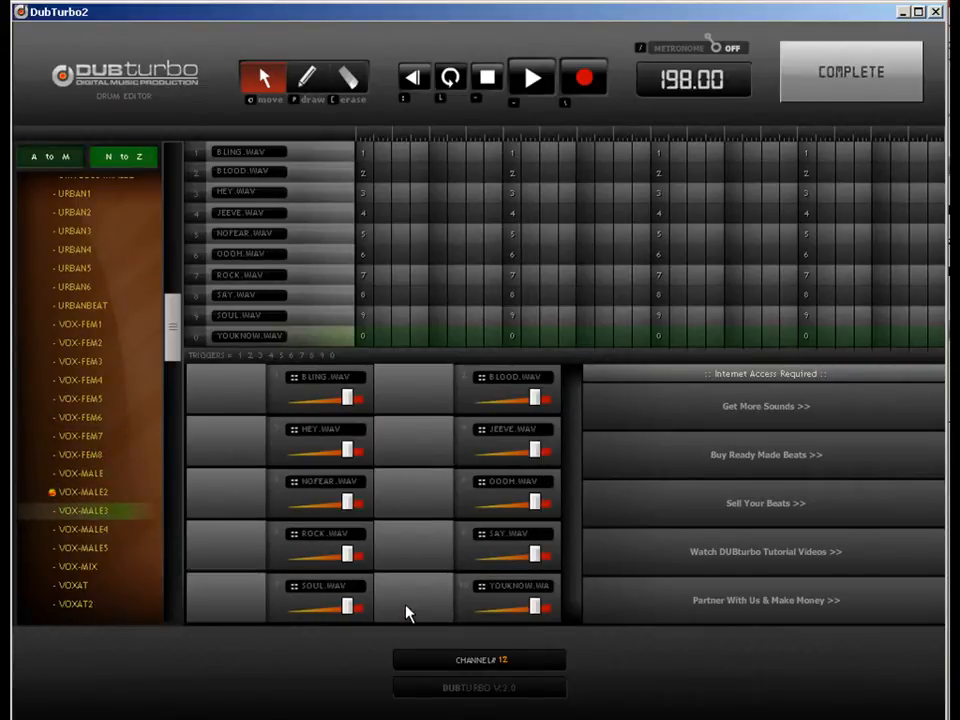
{"action": "left_click", "coordinate": [118, 475]}
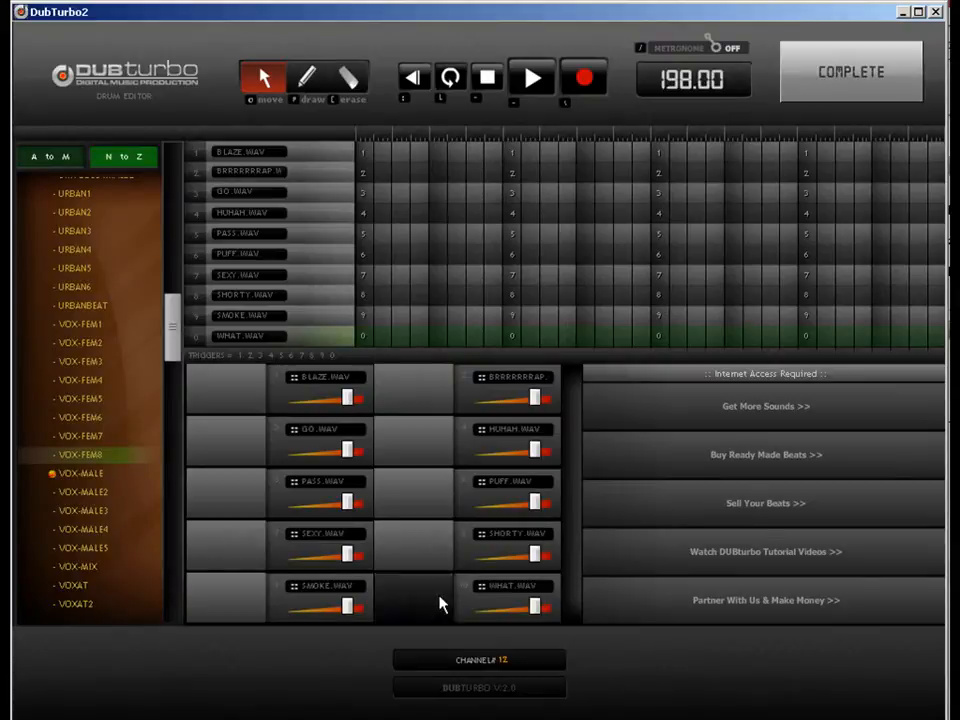
Audition the SMOKE, SEXY, PASS, GO and BLAZE samples of the VOX-MALE kit.
{"action": "left_click", "coordinate": [208, 622]}
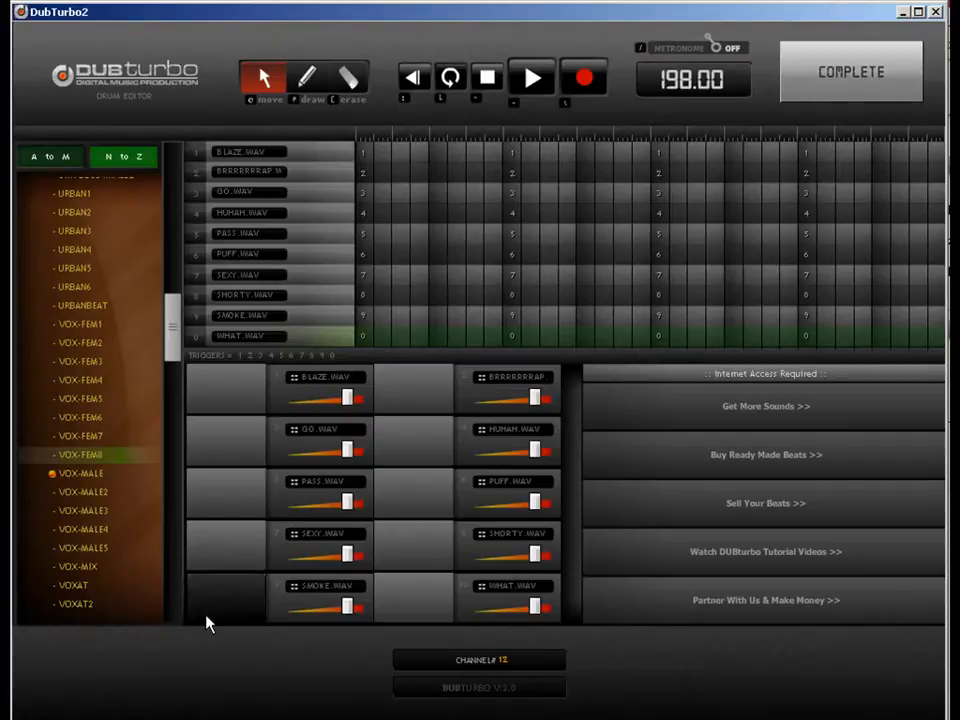
{"action": "left_click", "coordinate": [238, 536]}
{"action": "left_click", "coordinate": [240, 499]}
{"action": "left_click", "coordinate": [240, 448]}
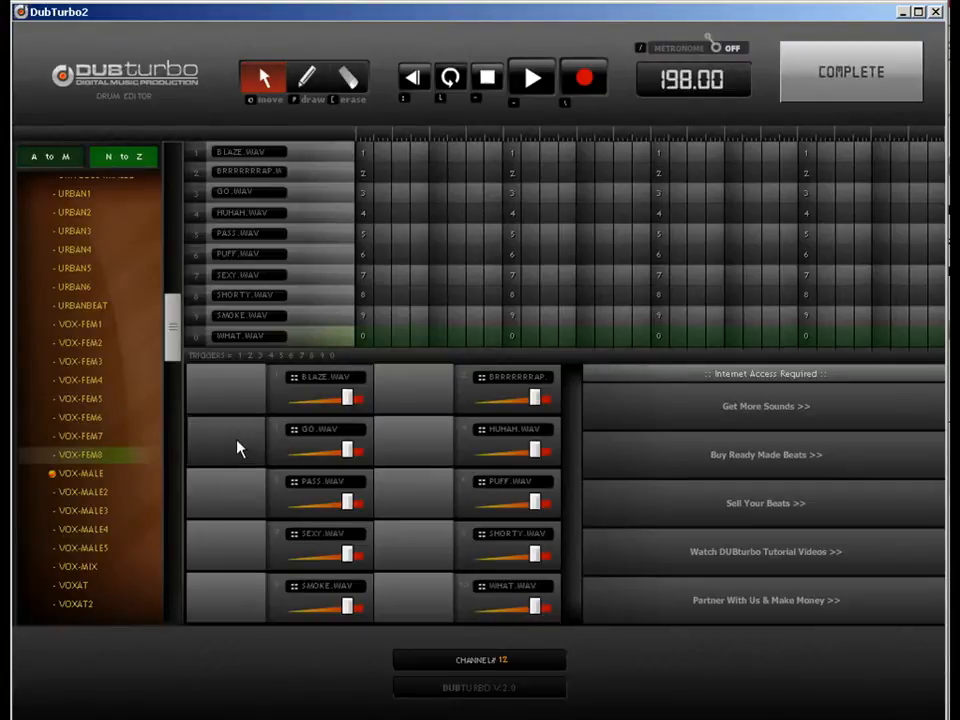
{"action": "left_click", "coordinate": [238, 393]}
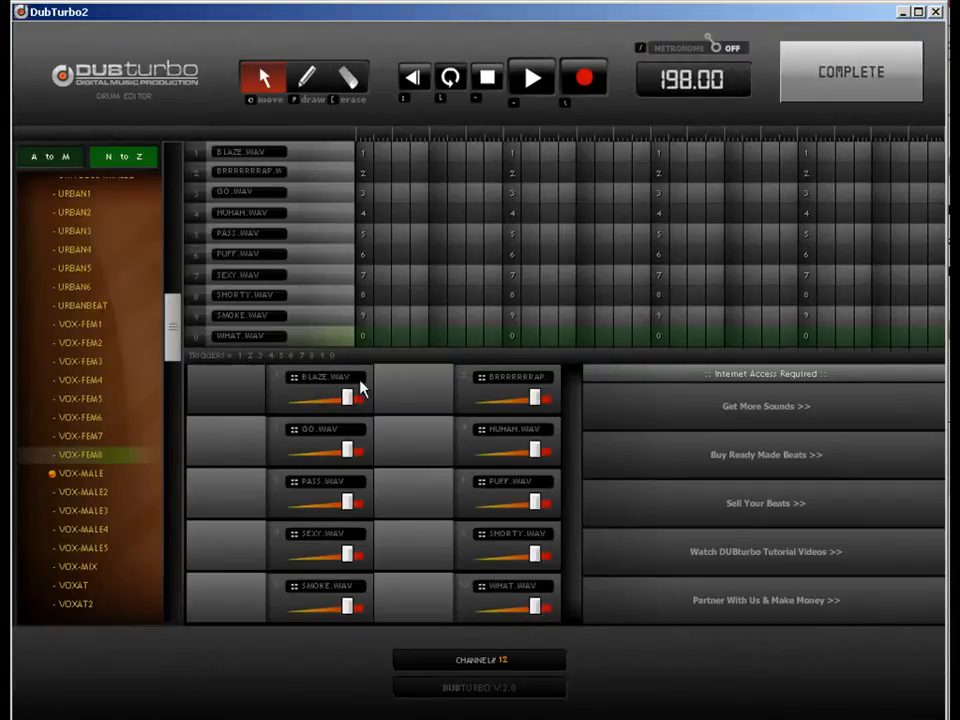
Audition the BRRRRRRAP, HUHAH, PUFF and SHORTY samples of the VOX-MALE kit.
{"action": "left_click", "coordinate": [401, 386]}
{"action": "left_click", "coordinate": [408, 434]}
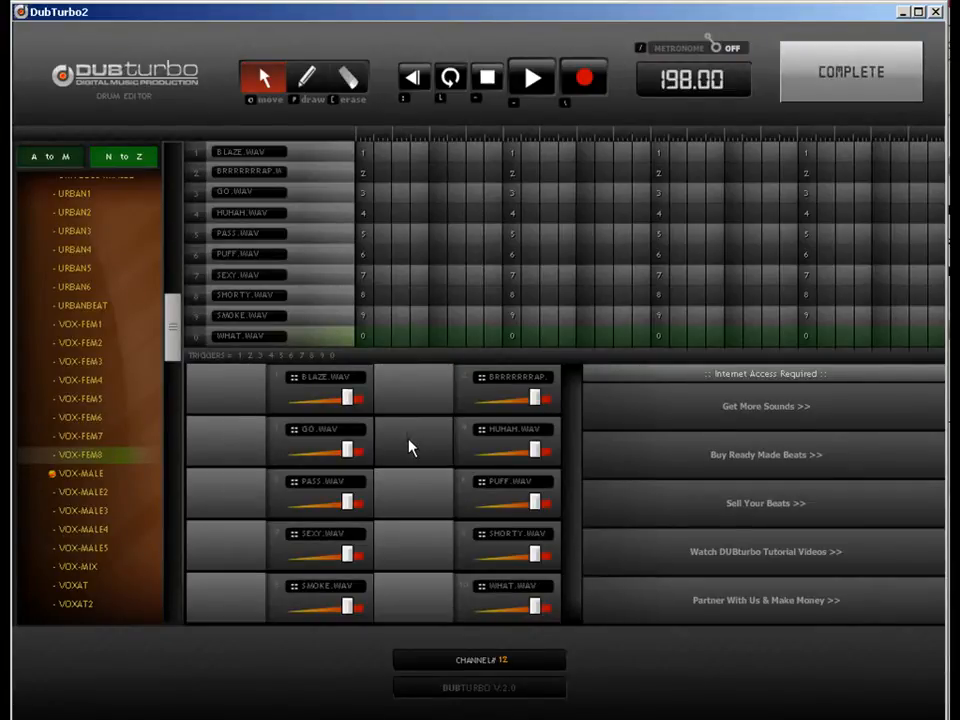
{"action": "left_click", "coordinate": [413, 496]}
{"action": "left_click", "coordinate": [416, 545]}
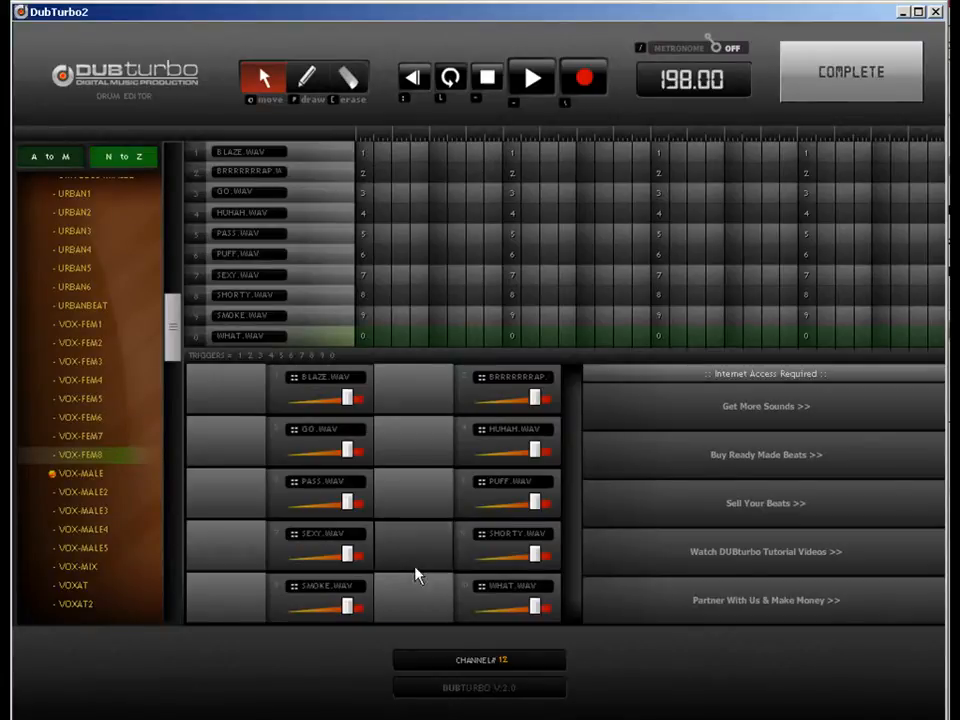
Load the VOX-MALE2 kit and audition its HEY, JEEVE and NOFEAR samples.
{"action": "left_click", "coordinate": [100, 529]}
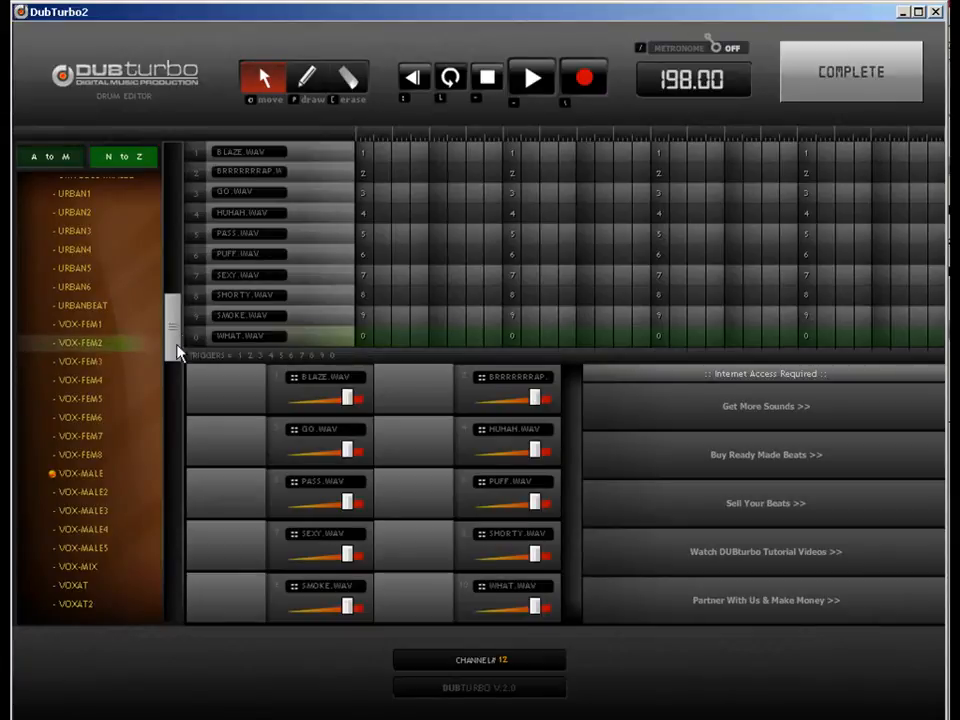
{"action": "left_click_drag", "start_coordinate": [174, 330], "coordinate": [176, 387]}
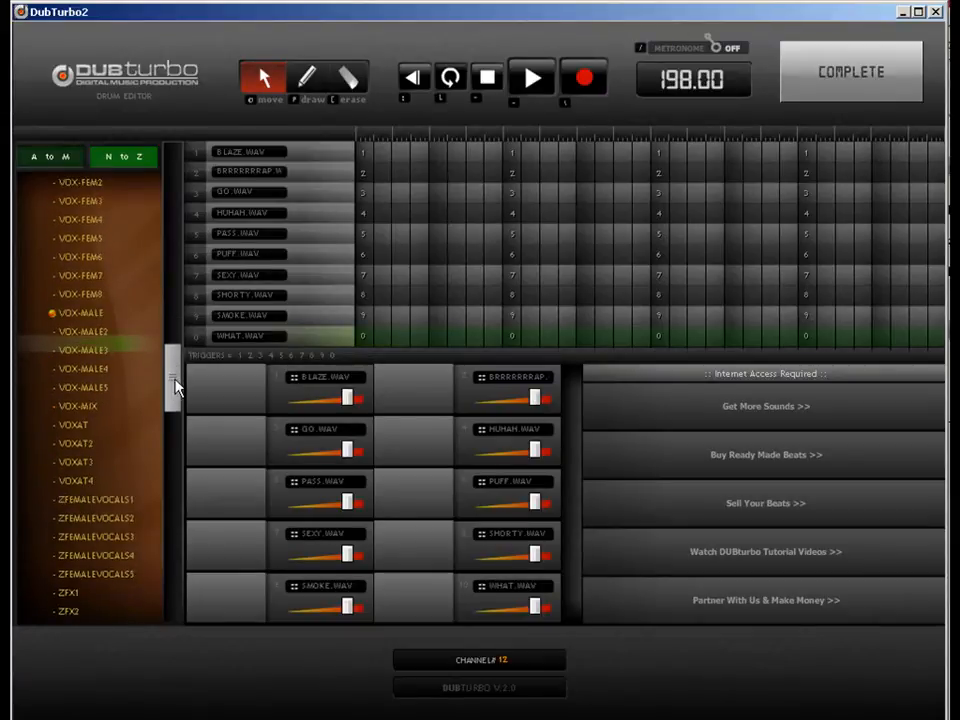
{"action": "left_click", "coordinate": [86, 331]}
{"action": "left_click", "coordinate": [234, 446]}
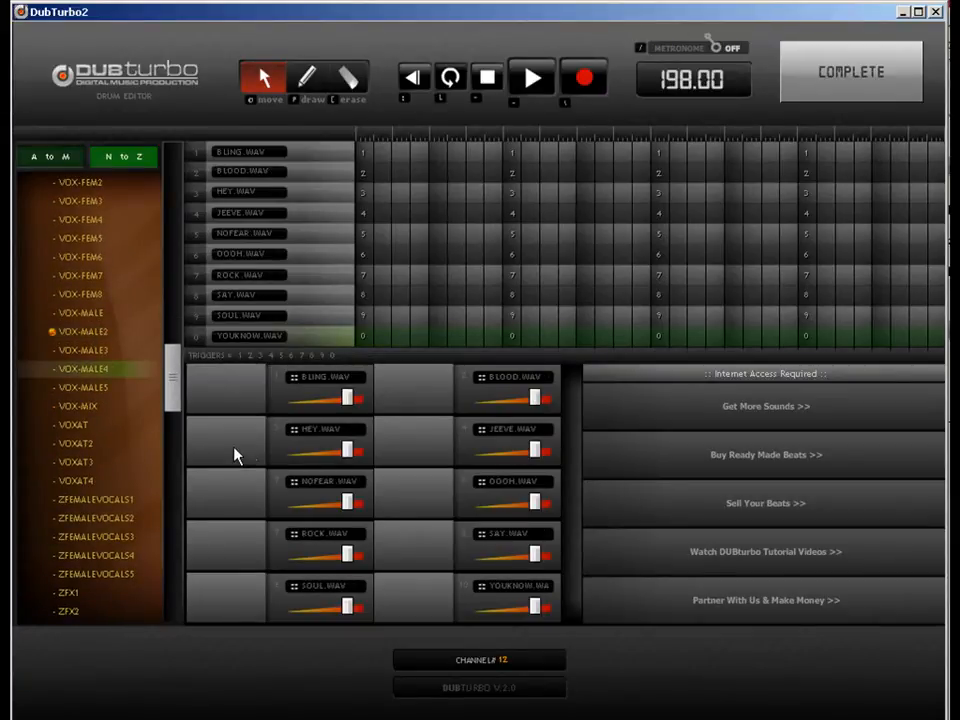
{"action": "left_click", "coordinate": [414, 447]}
{"action": "left_click", "coordinate": [242, 440]}
{"action": "left_click", "coordinate": [232, 492]}
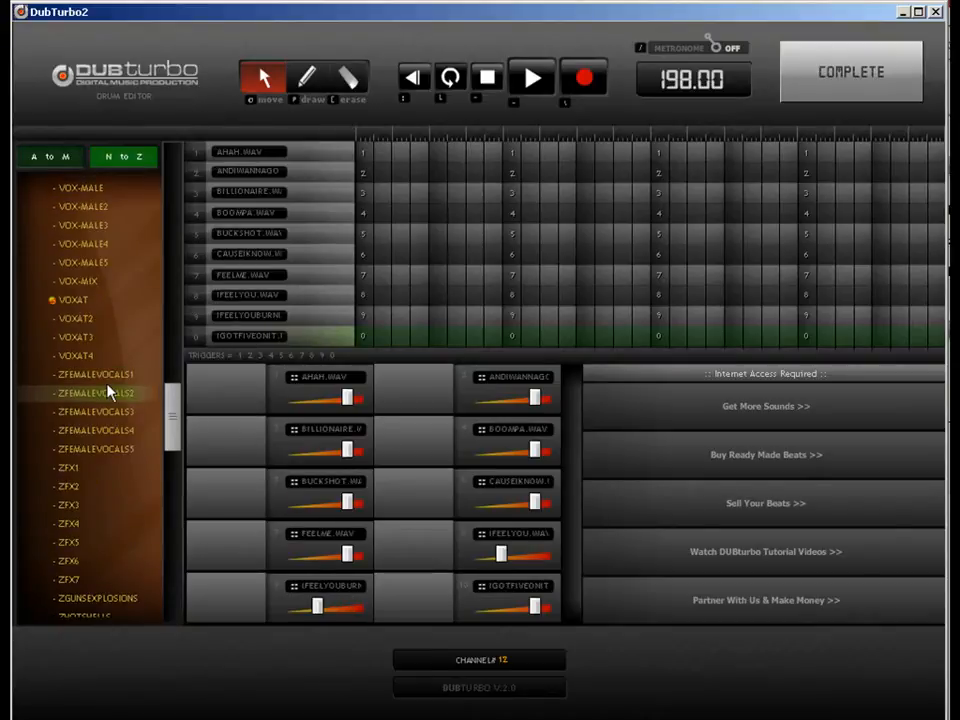
Load the ZFEMALEVOCALS1 kit and audition its BILLIONAIRE, CANYOUFEELTH and NEED samples.
{"action": "left_click", "coordinate": [110, 374]}
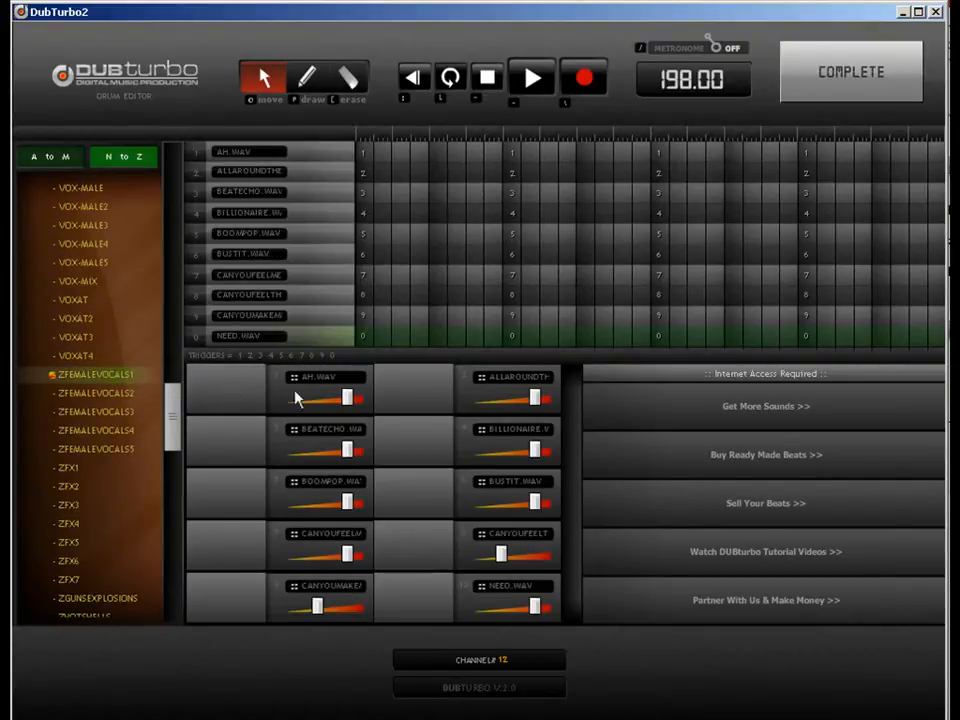
{"action": "left_click", "coordinate": [403, 449]}
{"action": "left_click", "coordinate": [422, 542]}
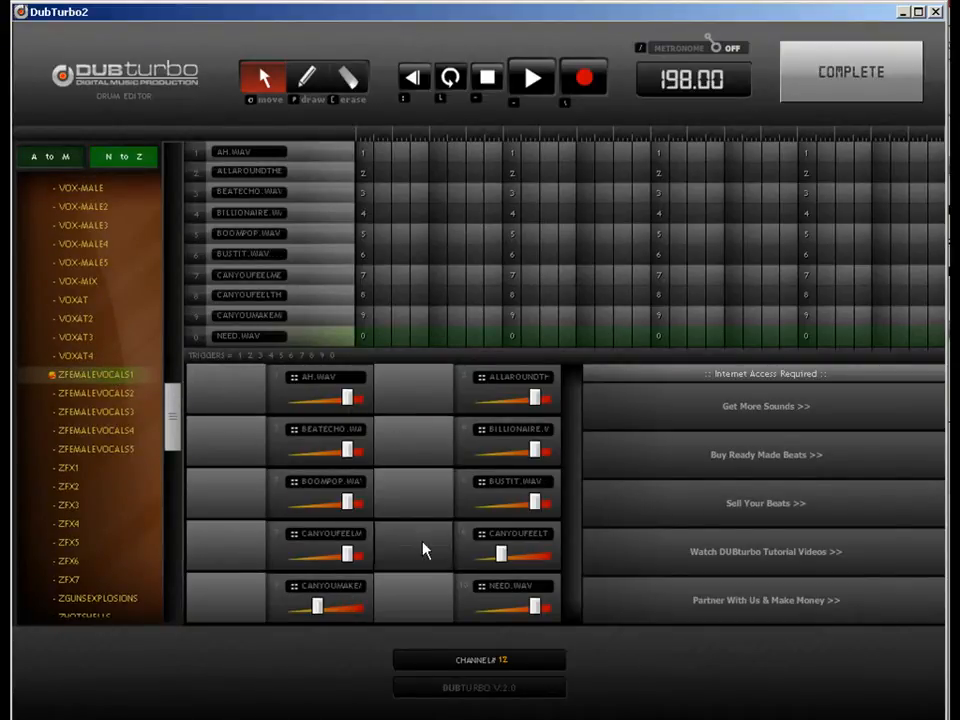
{"action": "left_click", "coordinate": [424, 576]}
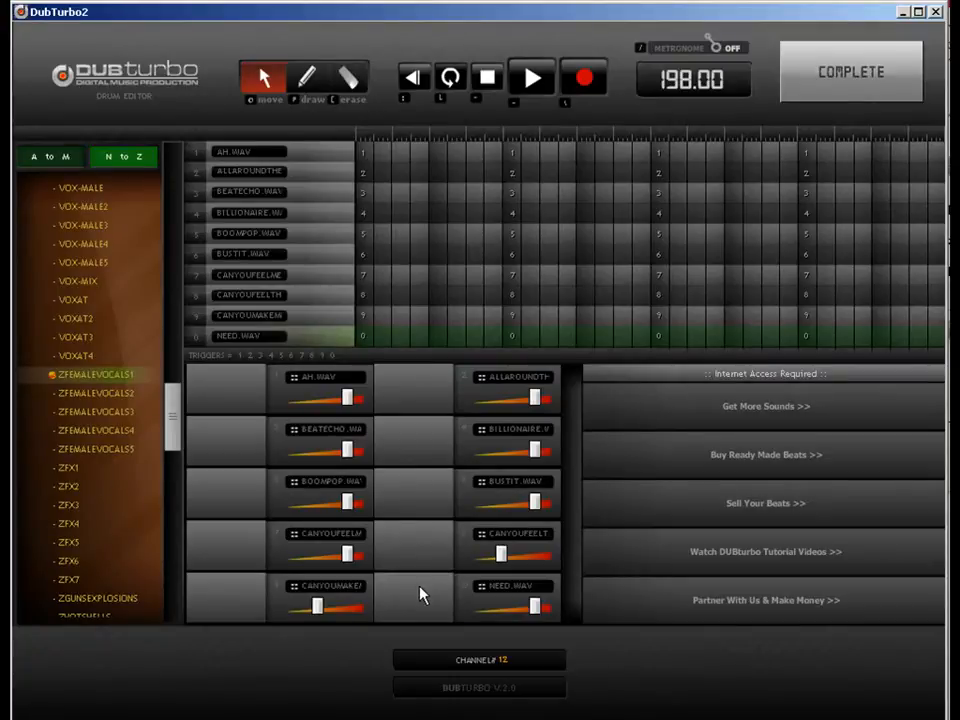
Try the effects kit ZFX5 and the violin kit ZK-VIOLINMASSAPPEAL on channel 12.
{"action": "left_click", "coordinate": [119, 476]}
{"action": "left_click_drag", "start_coordinate": [172, 416], "coordinate": [172, 515]}
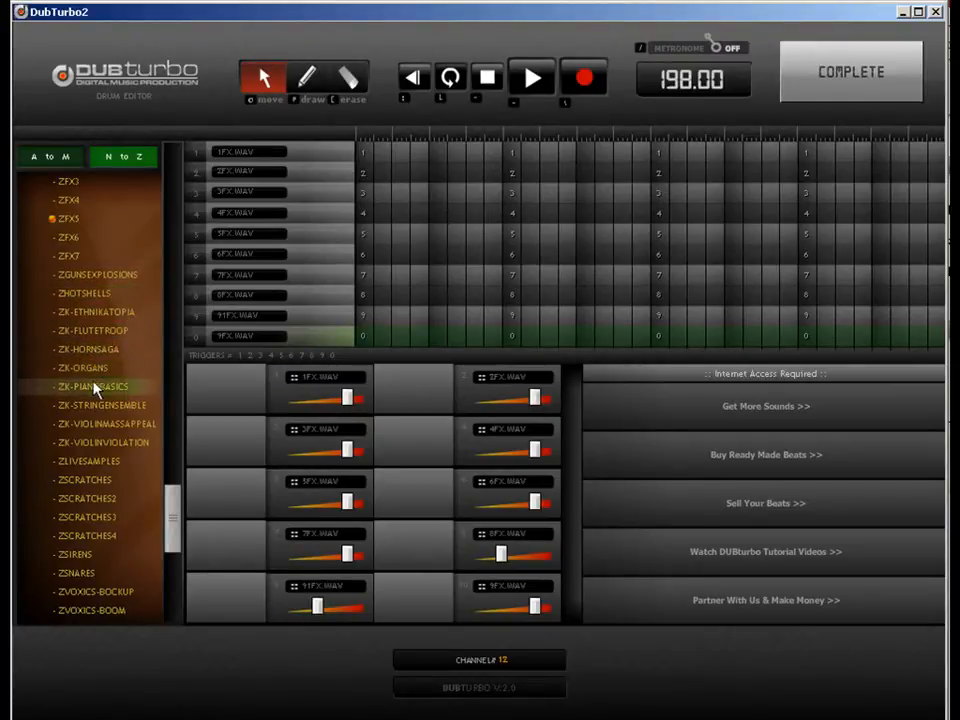
{"action": "left_click", "coordinate": [107, 423]}
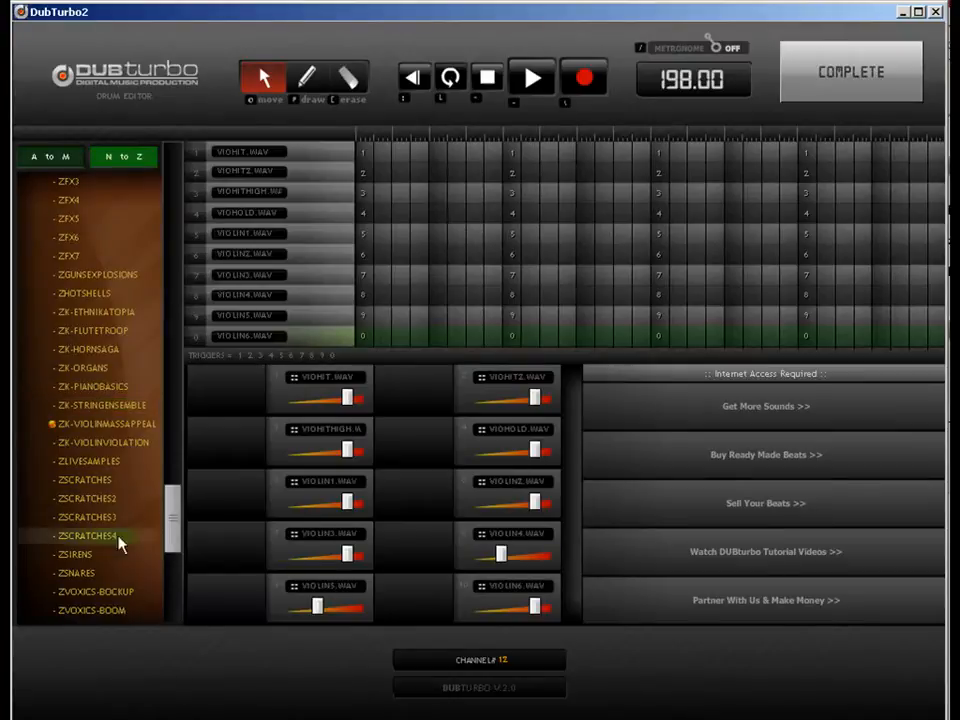
Load the ZVOXICS-MATTA kit on channel 12 and audition its 8RUDE, 91HERE and 9BOI samples.
{"action": "left_click_drag", "start_coordinate": [176, 542], "coordinate": [171, 611]}
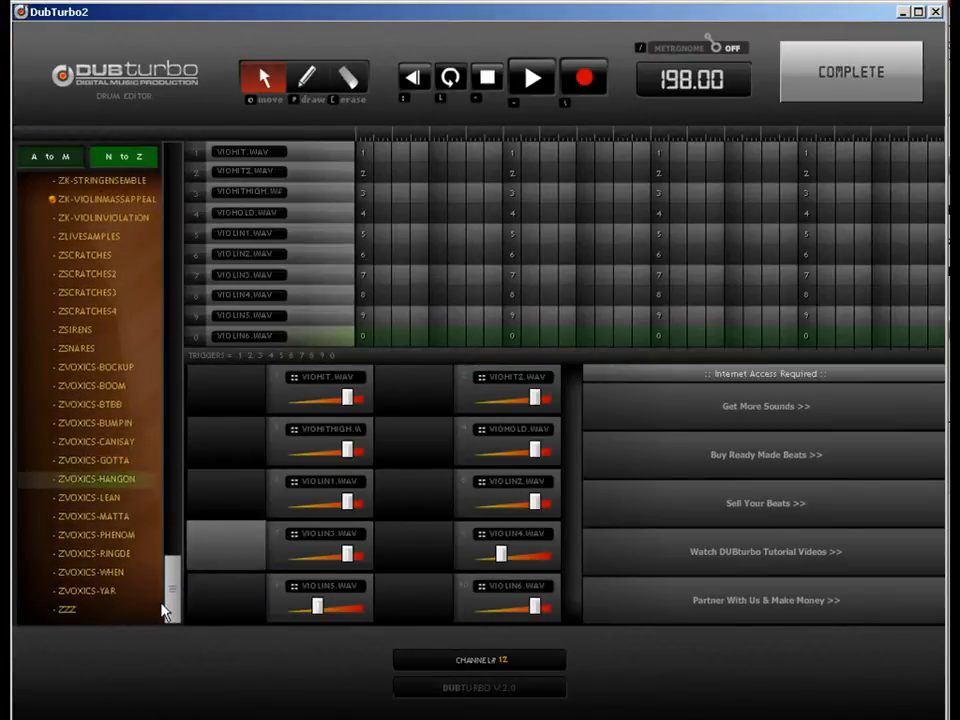
{"action": "left_click", "coordinate": [113, 526]}
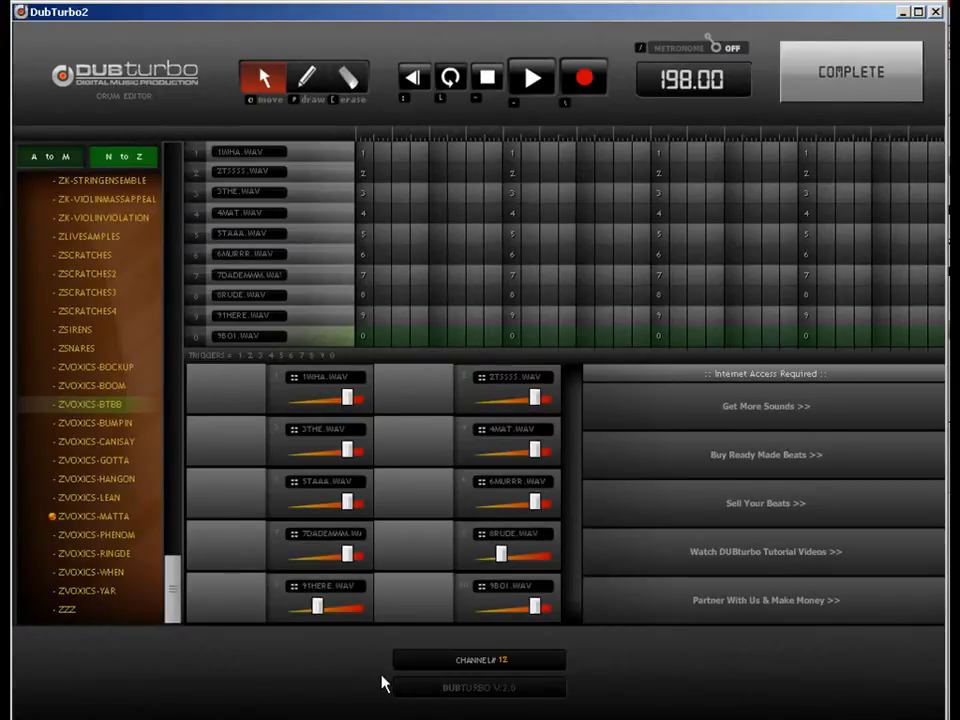
{"action": "key", "text": "8"}
{"action": "key", "text": "9"}
{"action": "key", "text": "0"}
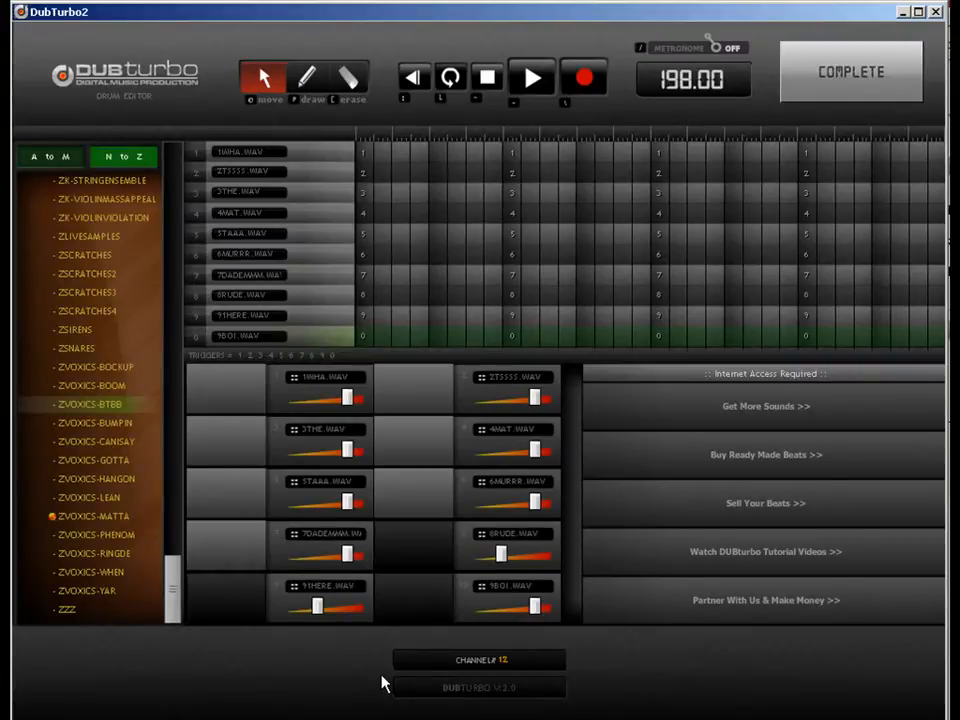
Draw hits stepping down from 1WHA to 5TAAA, repeat 5TAAA, and add one more hit each on 4MAT and 5TAAA.
{"action": "left_click", "coordinate": [306, 78]}
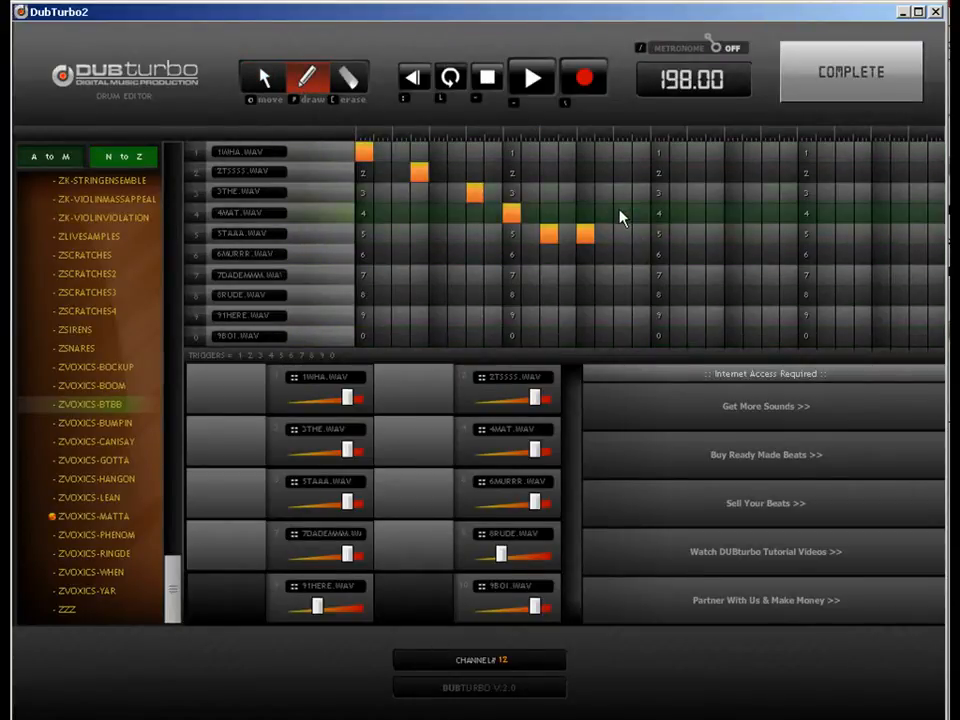
{"action": "left_click", "coordinate": [622, 212]}
{"action": "left_click", "coordinate": [659, 233]}
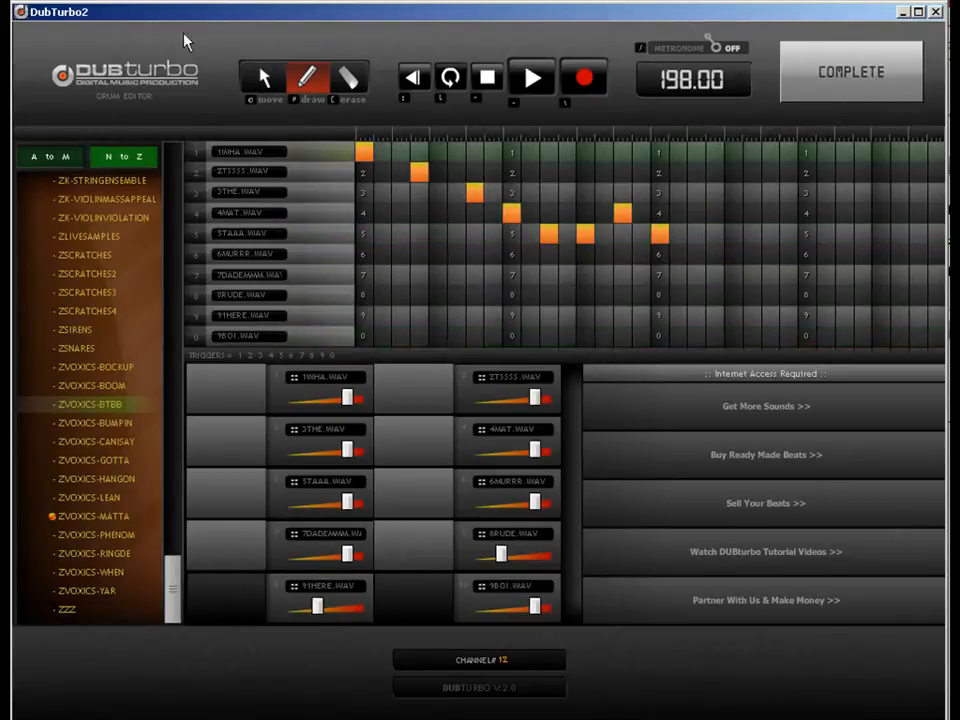
Erase all the 5TAAA hits and the second 4MAT hit from the pattern.
{"action": "left_click", "coordinate": [348, 77]}
{"action": "left_click", "coordinate": [548, 233]}
{"action": "left_click", "coordinate": [585, 233]}
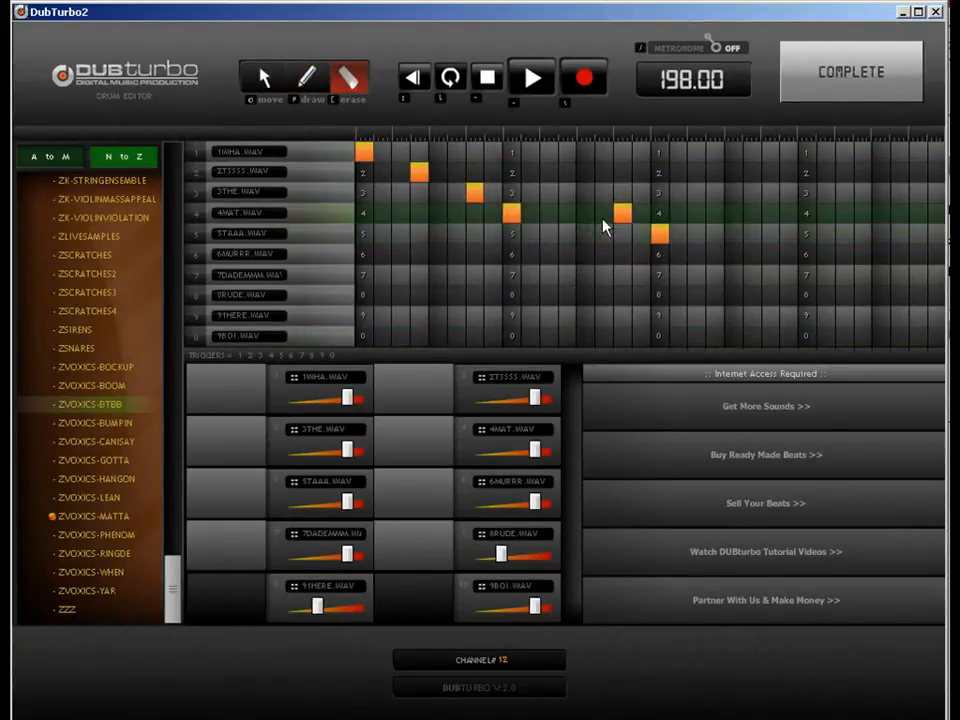
{"action": "left_click", "coordinate": [650, 231]}
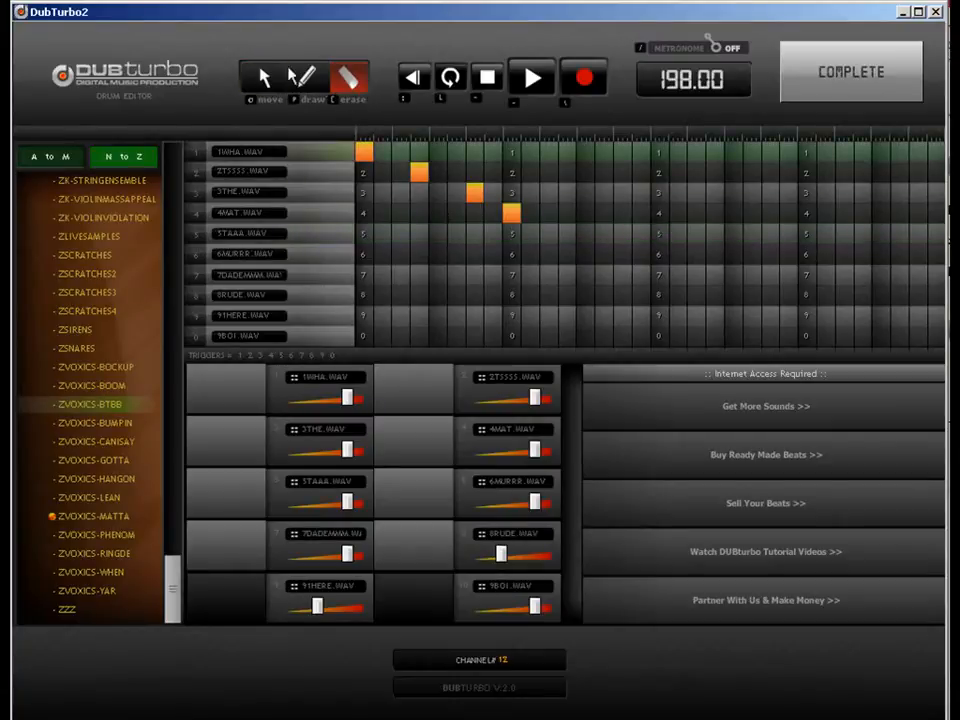
Load the ZVOXICS-GOTTA kit and draw a run of consecutive 91EH hits near the start of the pattern.
{"action": "left_click", "coordinate": [309, 84]}
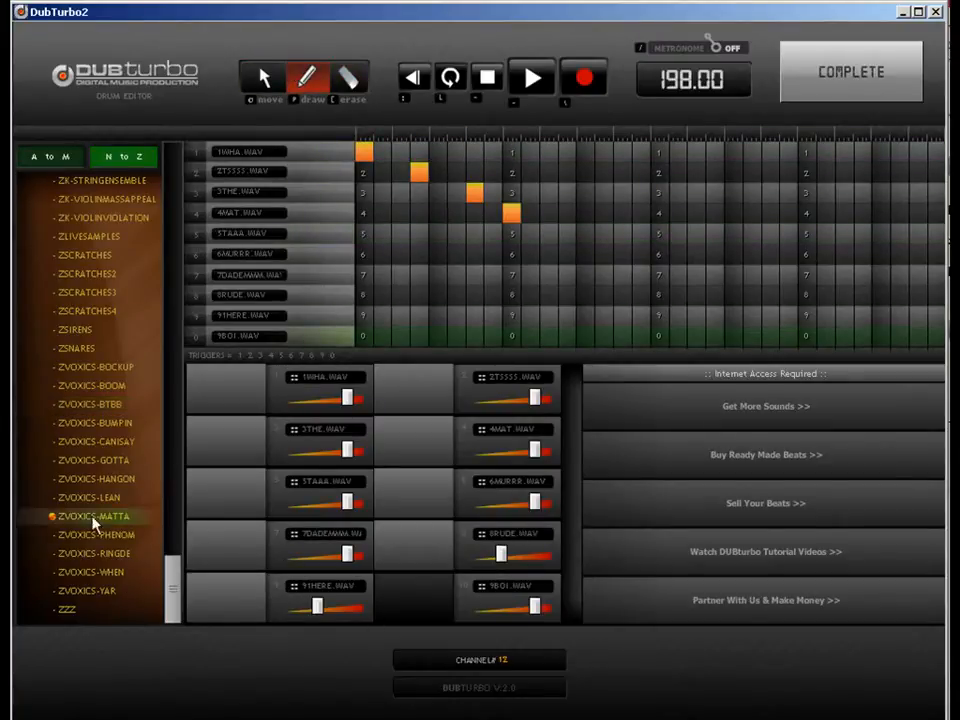
{"action": "left_click", "coordinate": [117, 462]}
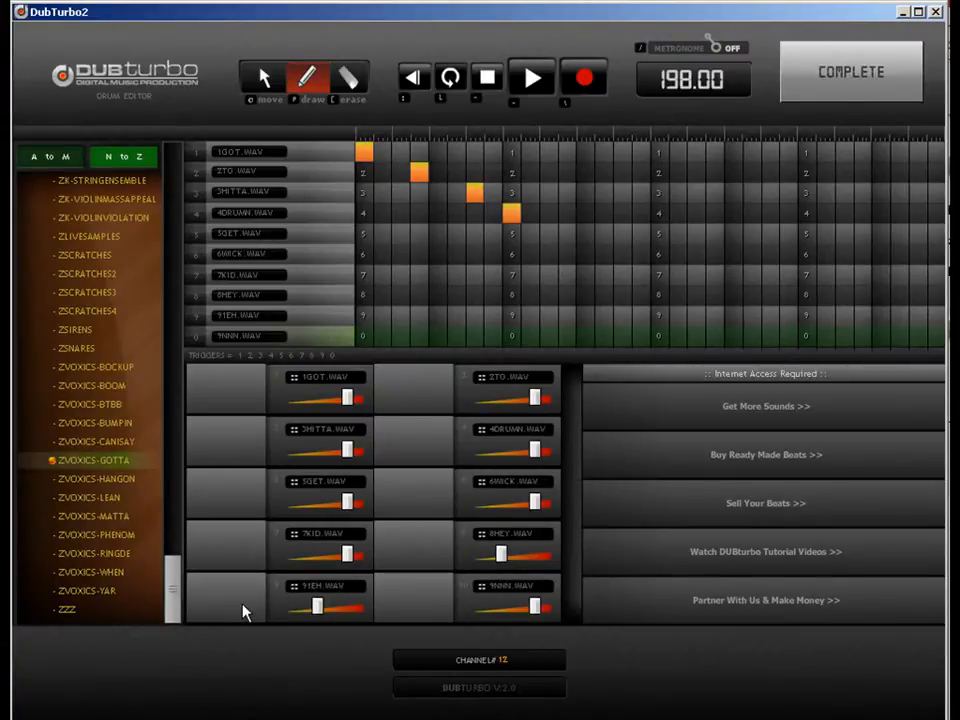
{"action": "left_click", "coordinate": [404, 323]}
{"action": "left_click", "coordinate": [422, 324]}
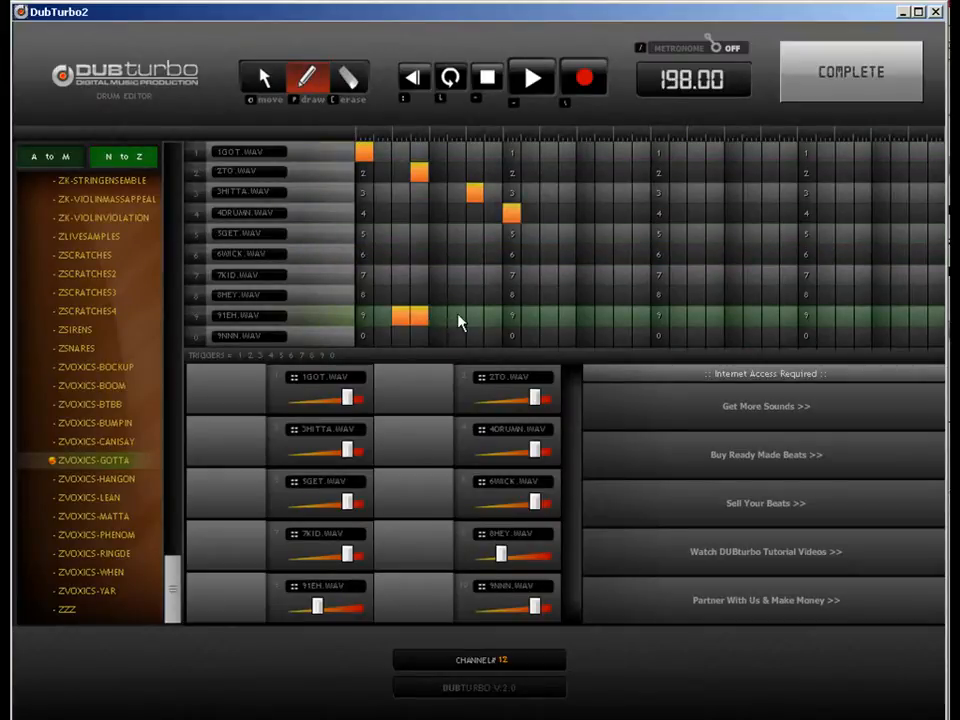
{"action": "left_click", "coordinate": [437, 317]}
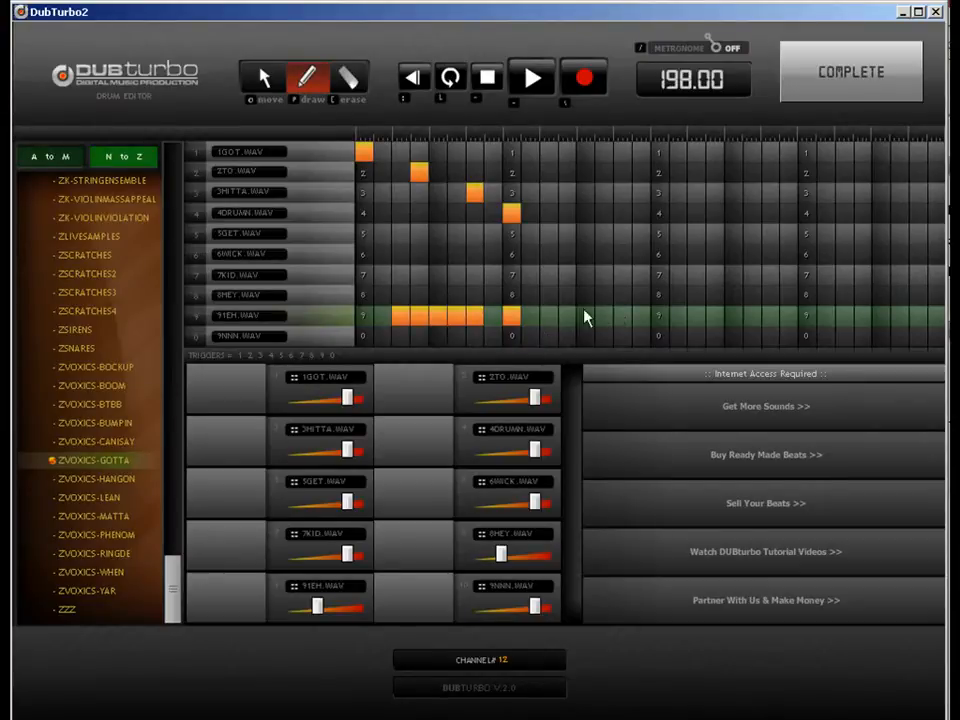
Continue the vocal pattern across the grid with spaced hits on the 91EH and 9NNN rows.
{"action": "left_click", "coordinate": [548, 317]}
{"action": "left_click", "coordinate": [585, 336]}
{"action": "left_click", "coordinate": [622, 317]}
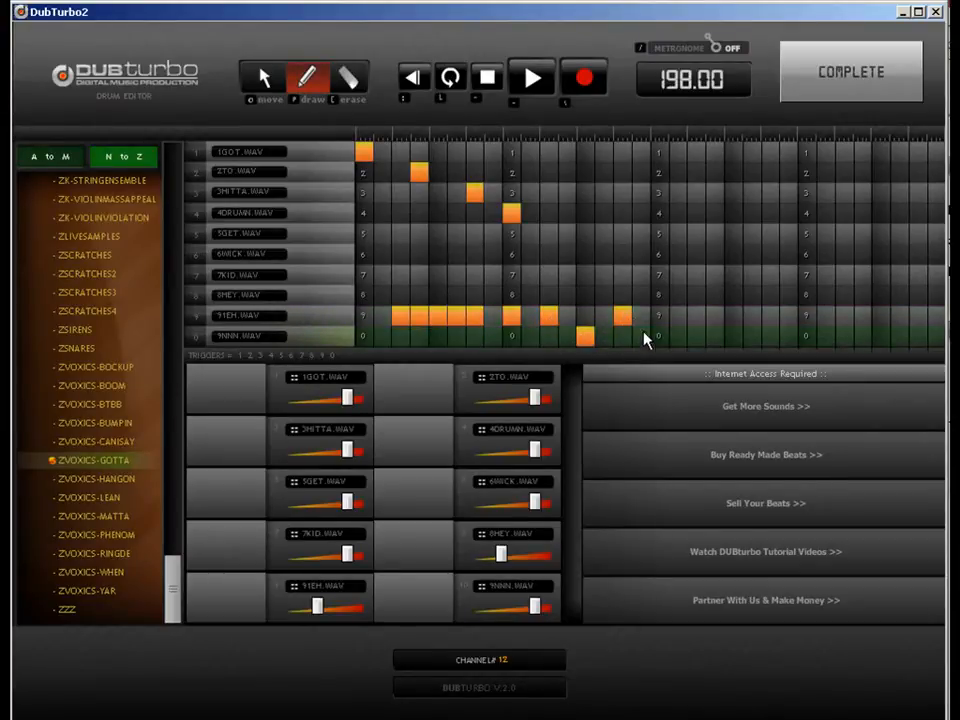
{"action": "left_click", "coordinate": [659, 336]}
{"action": "left_click", "coordinate": [696, 336]}
{"action": "left_click", "coordinate": [752, 336]}
{"action": "left_click", "coordinate": [770, 336]}
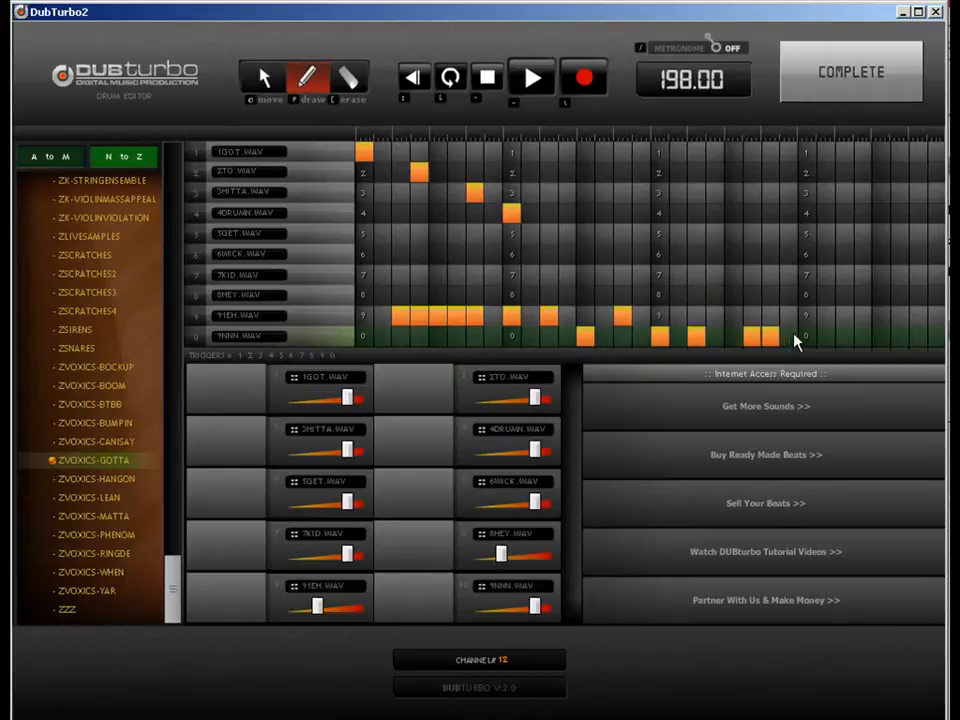
{"action": "left_click", "coordinate": [807, 336]}
{"action": "left_click", "coordinate": [844, 317]}
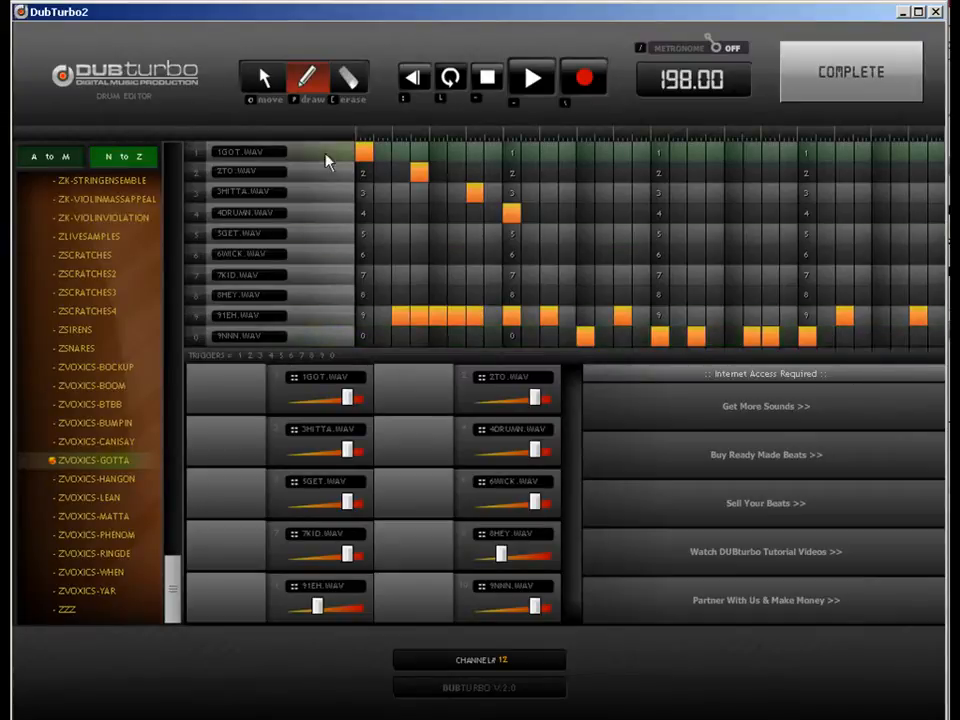
Erase the leftover 2TO and 3HITTA hits from the pattern.
{"action": "left_click", "coordinate": [352, 79]}
{"action": "left_click", "coordinate": [418, 171]}
{"action": "left_click", "coordinate": [474, 192]}
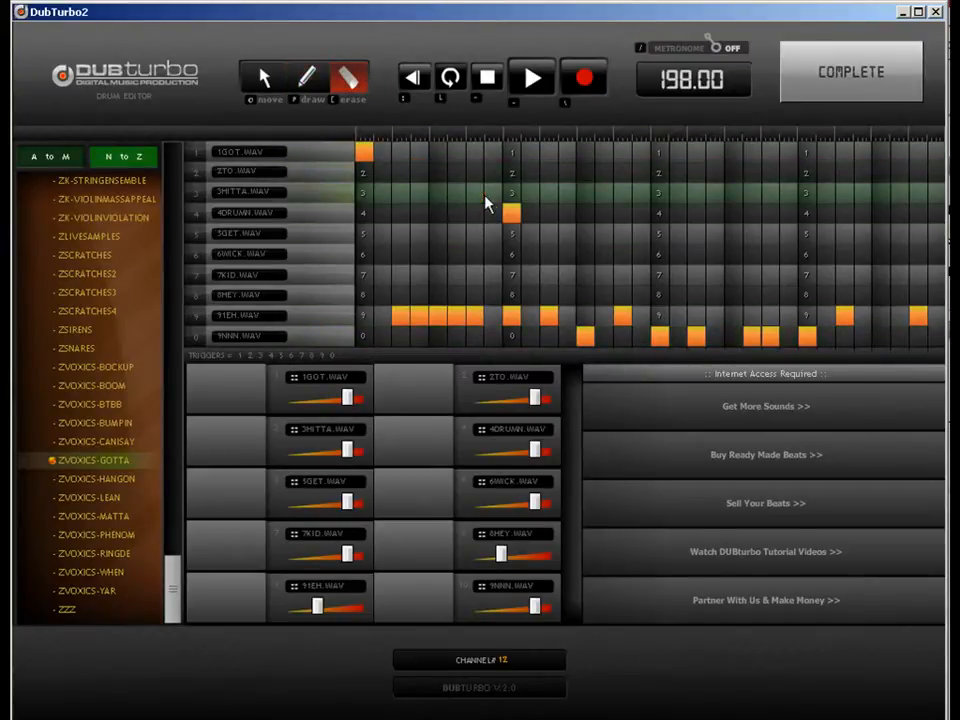
Erase the 4DRUMN hit, two crowded 91EH hits and one 9NNN hit from the ZVOXICS-GOTTA pattern, and raise the 91EH volume.
{"action": "left_click", "coordinate": [515, 214]}
{"action": "left_click", "coordinate": [414, 318]}
{"action": "left_click", "coordinate": [456, 320]}
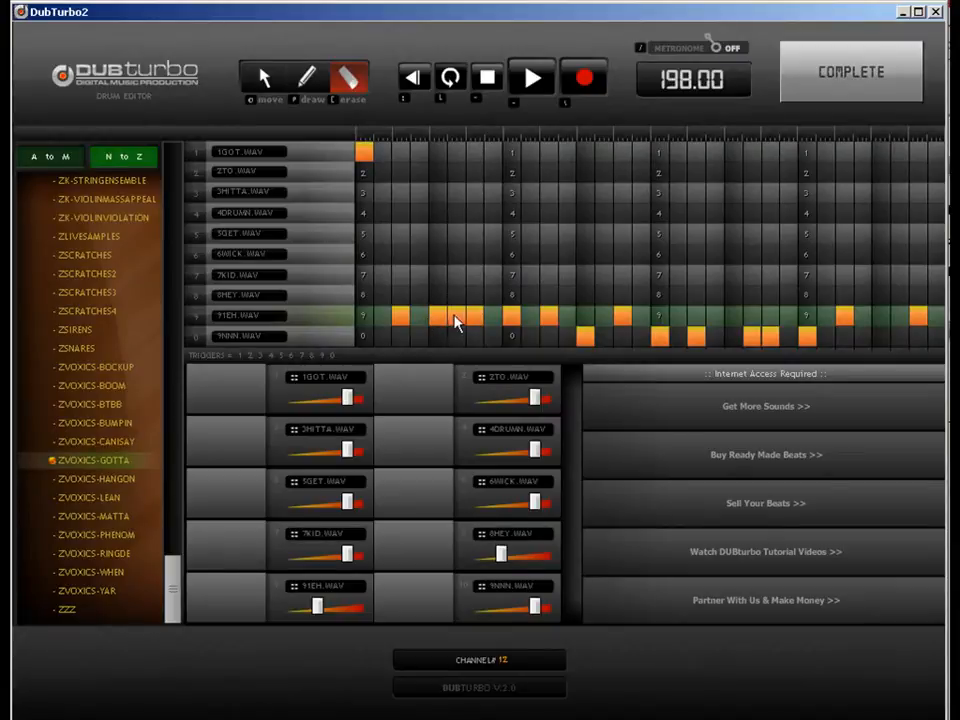
{"action": "left_click", "coordinate": [754, 340]}
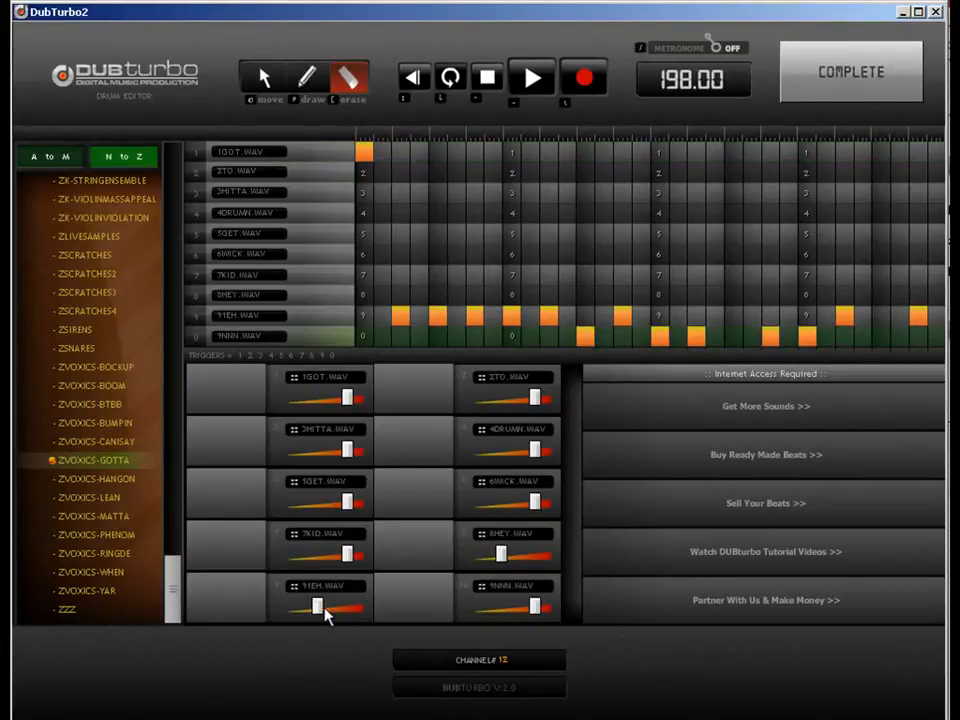
{"action": "left_click_drag", "start_coordinate": [326, 612], "coordinate": [349, 617]}
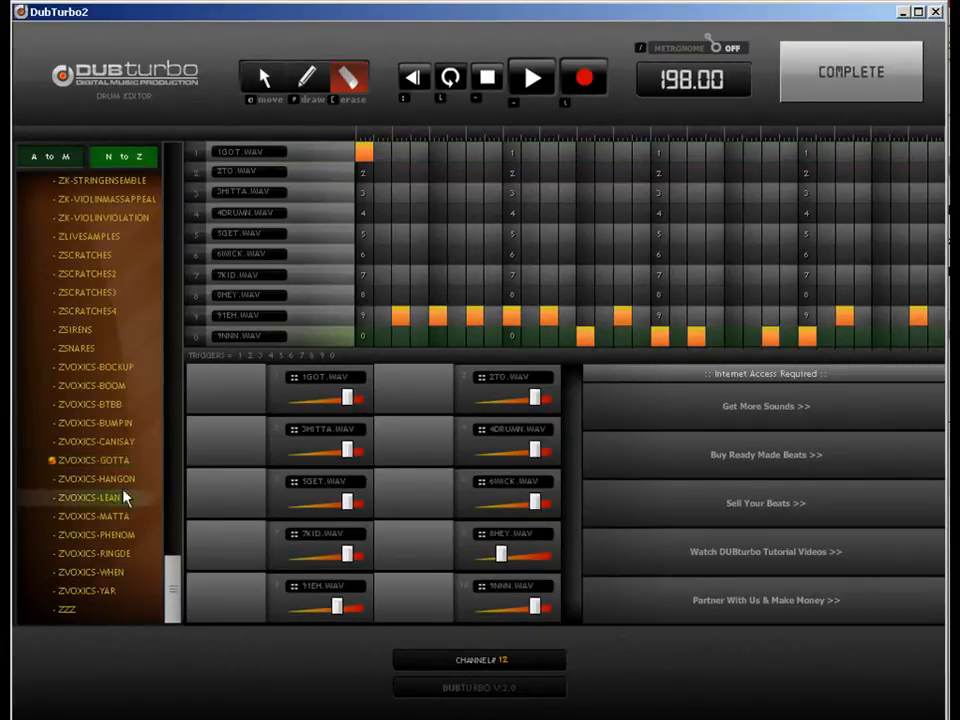
{"action": "left_click", "coordinate": [827, 74]}
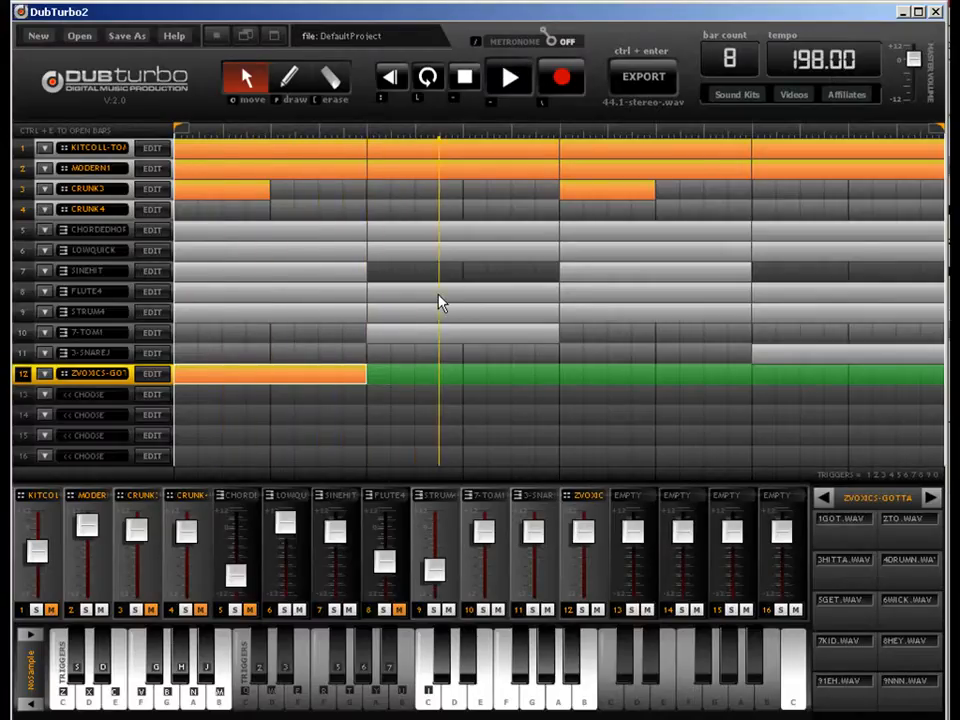
Duplicate the ZVOXICS-GOTTA block into bars 3–4 of track 12 and move the copy's opening hit from 1GOT to 3HITTA.
{"action": "left_click", "coordinate": [270, 393]}
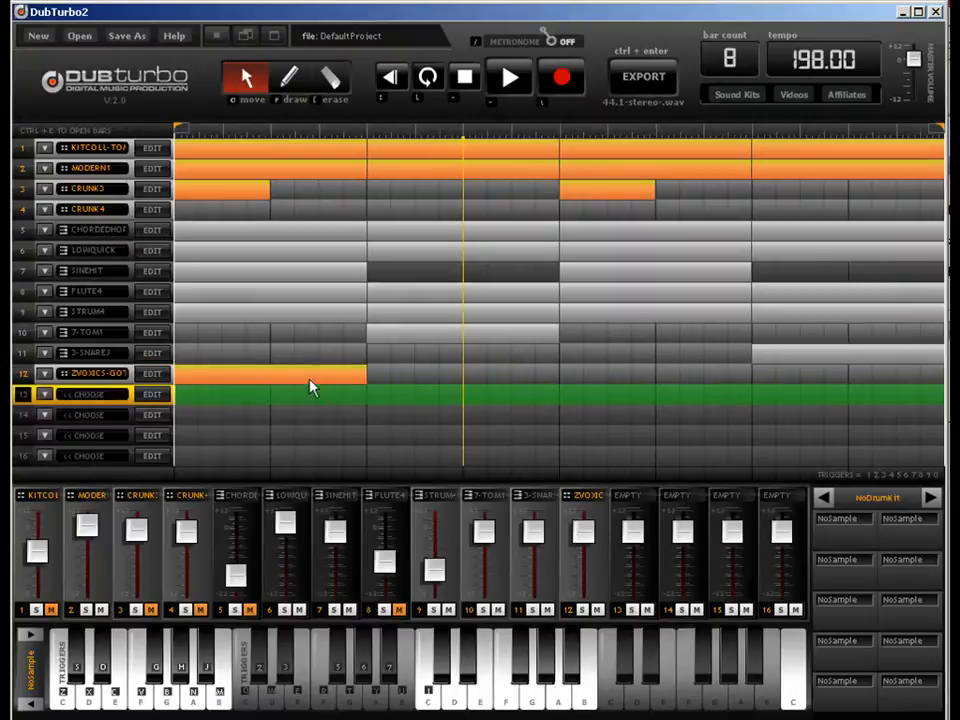
{"action": "left_click", "coordinate": [468, 378]}
{"action": "double_click", "coordinate": [484, 388]}
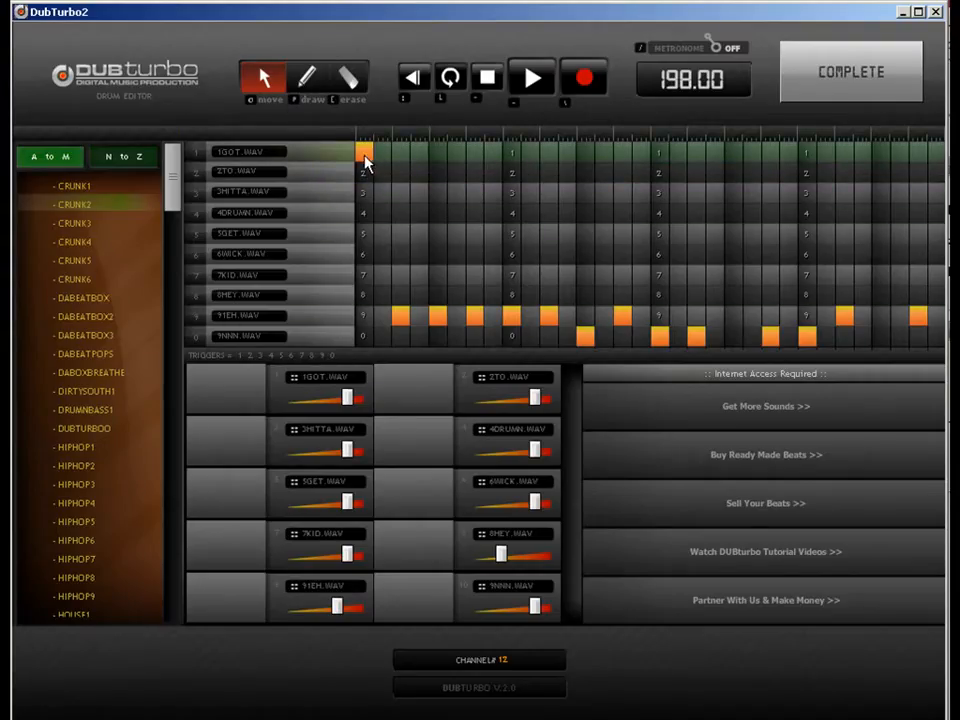
{"action": "left_click_drag", "start_coordinate": [369, 154], "coordinate": [367, 203]}
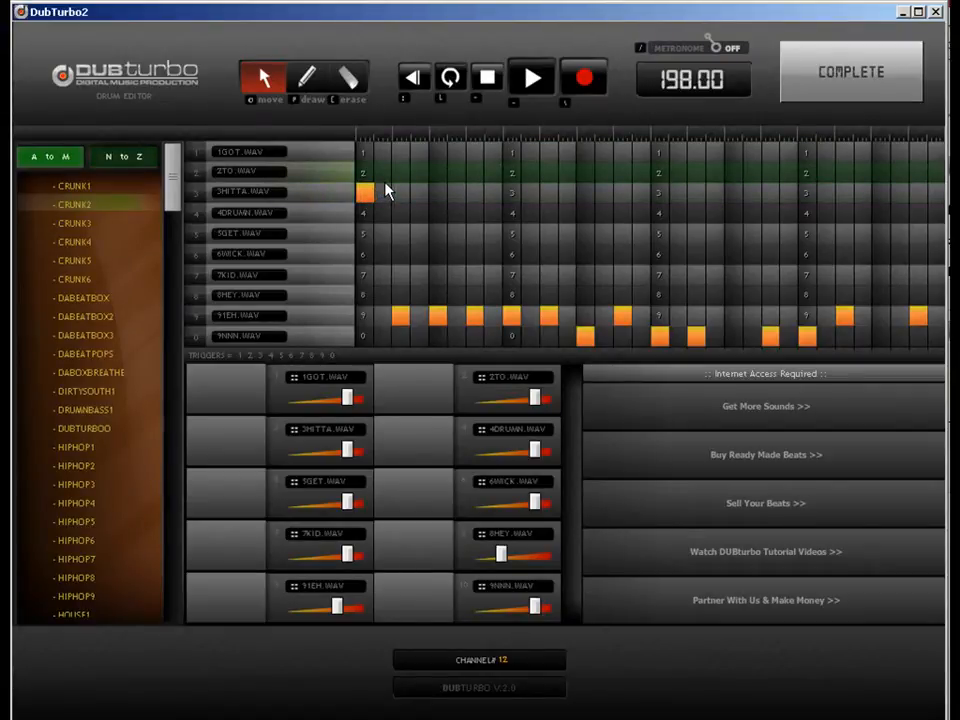
{"action": "left_click", "coordinate": [833, 100]}
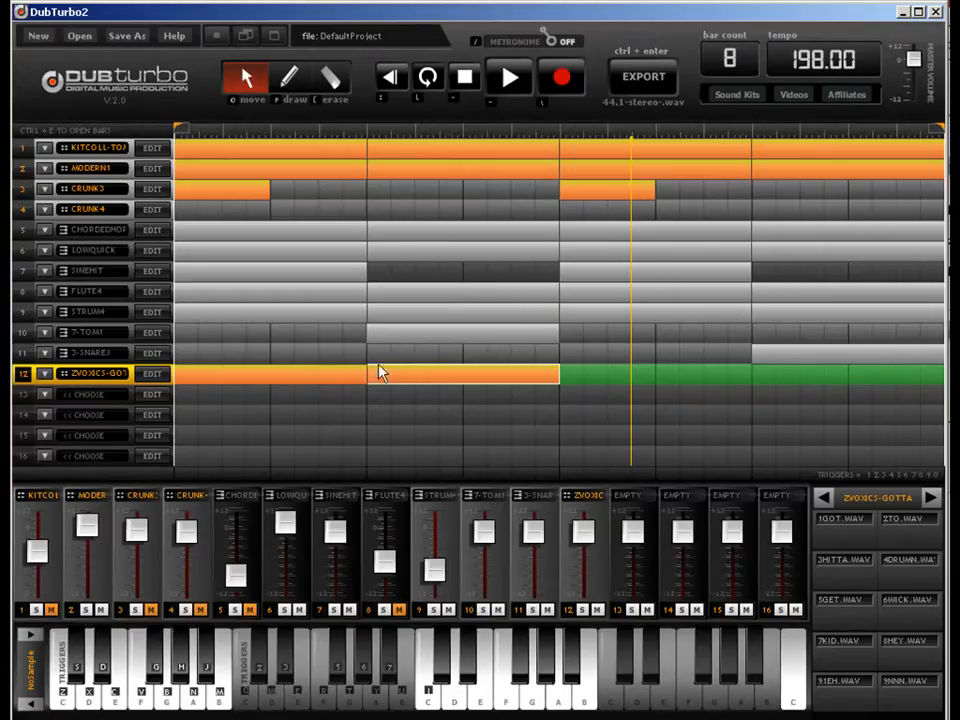
Copy track 12's two blocks into bars 5–8 and lower the ZVOXICS-GOTTA track's volume.
{"action": "left_click_drag", "start_coordinate": [367, 387], "coordinate": [697, 383]}
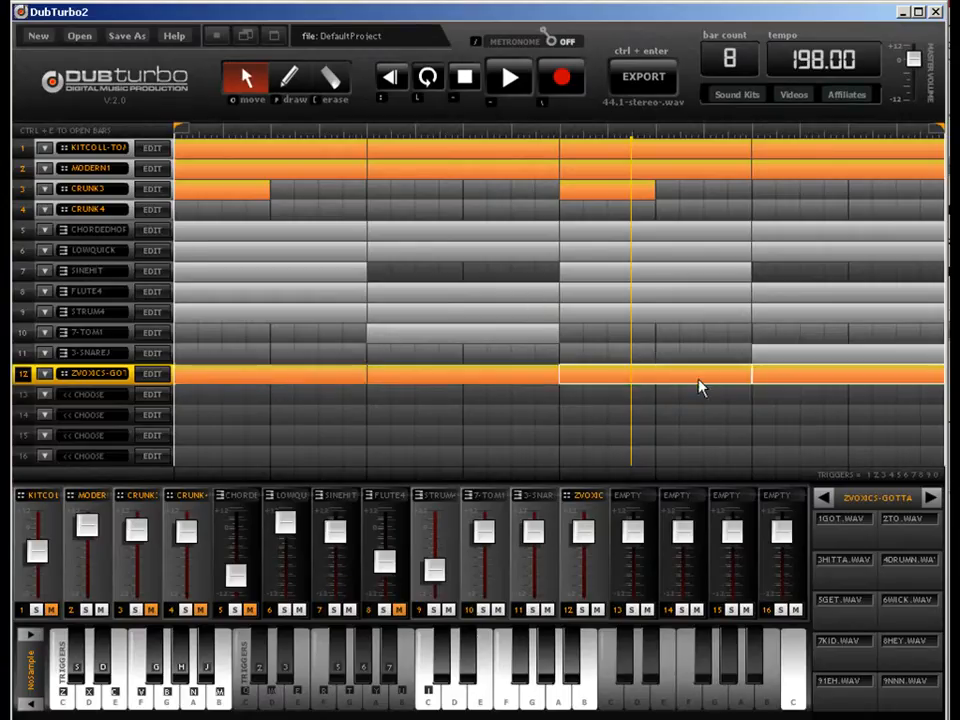
{"action": "left_click_drag", "start_coordinate": [583, 531], "coordinate": [588, 575]}
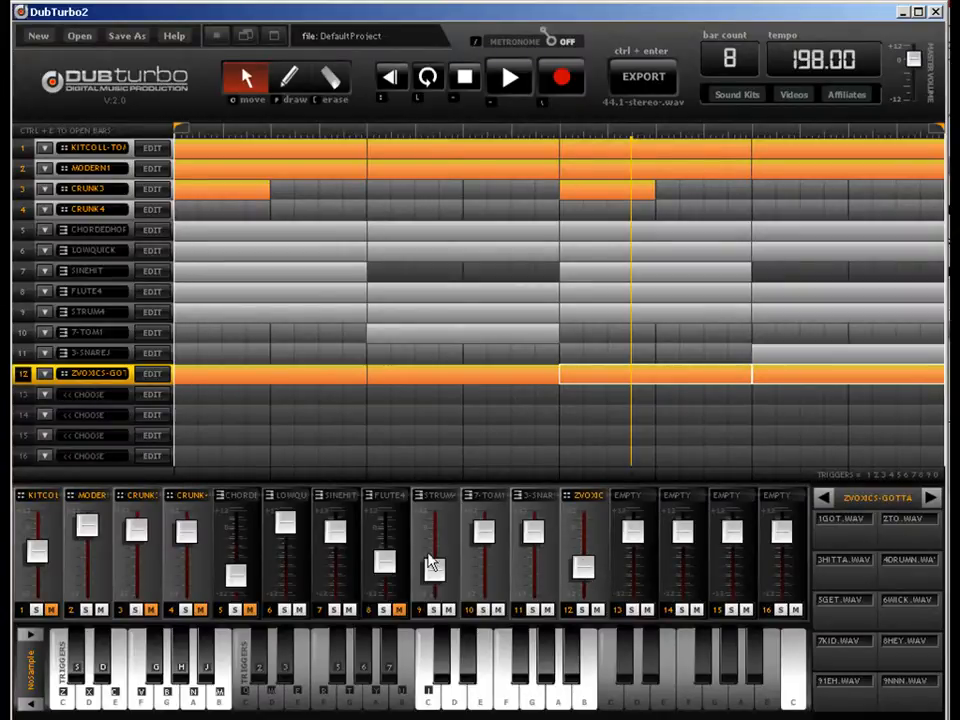
Set tracks 13 and 14 to the Keys type and tracks 15 and 16 to the Drums type.
{"action": "left_click", "coordinate": [60, 398]}
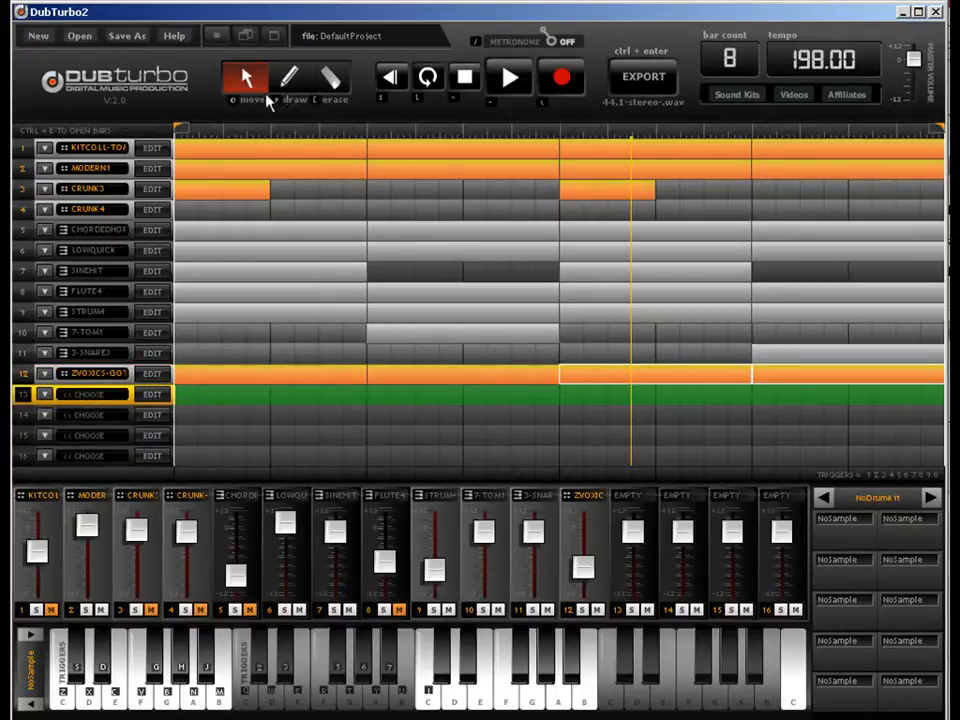
{"action": "left_click", "coordinate": [45, 396]}
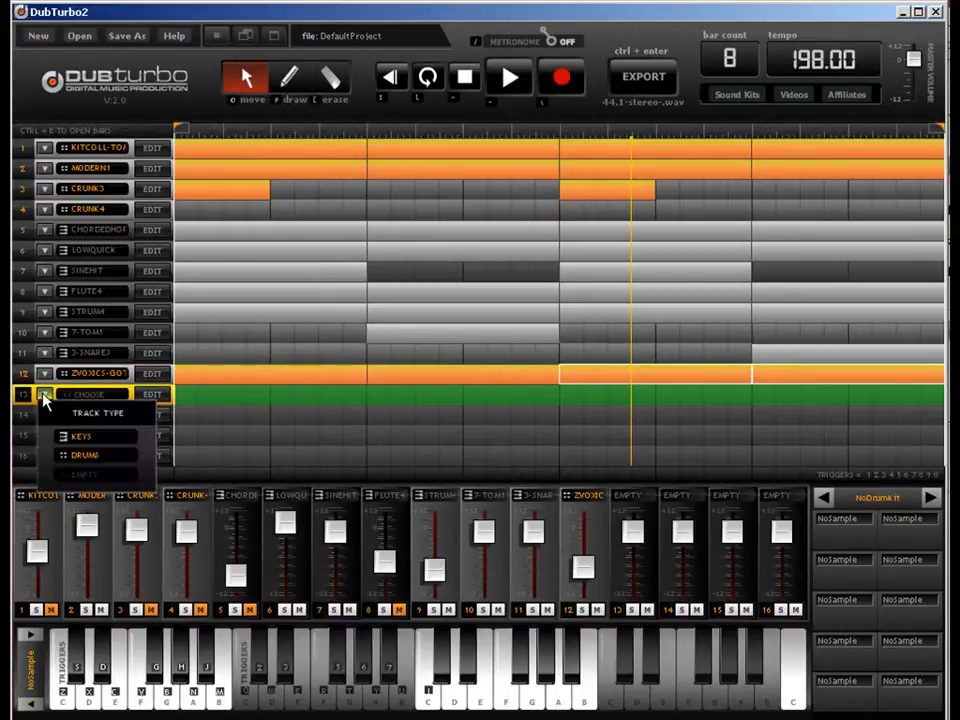
{"action": "left_click", "coordinate": [110, 436]}
{"action": "left_click", "coordinate": [45, 415]}
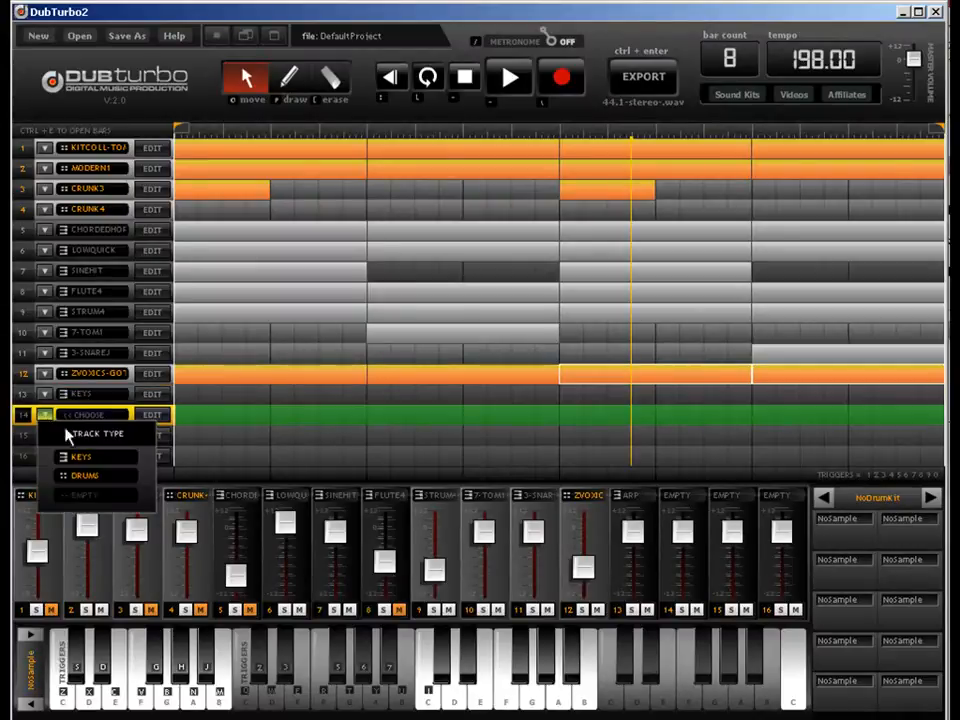
{"action": "left_click", "coordinate": [80, 456]}
{"action": "left_click", "coordinate": [45, 435]}
{"action": "left_click", "coordinate": [98, 497]}
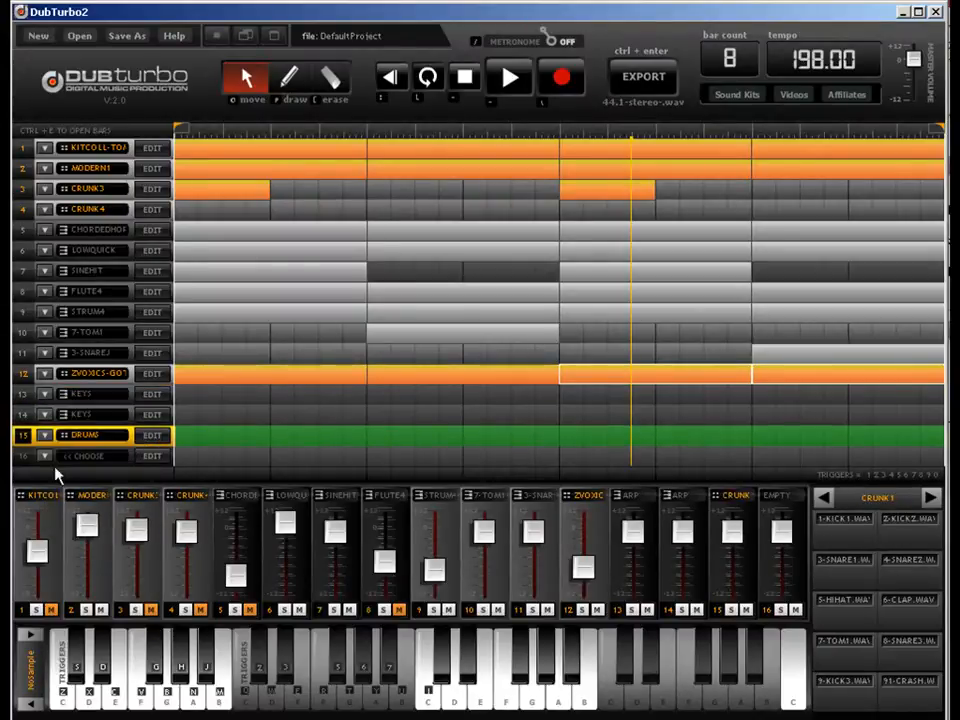
{"action": "left_click", "coordinate": [45, 455]}
{"action": "left_click", "coordinate": [100, 517]}
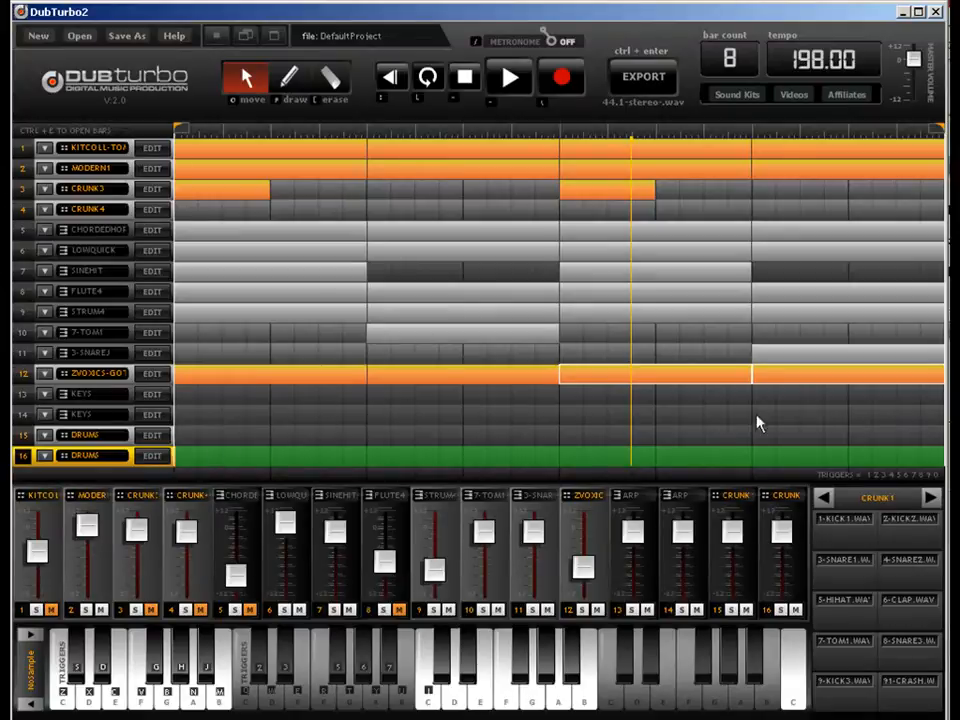
Copy the FLUTE4 blocks from track 8 onto track 13 so they fill all eight bars.
{"action": "left_click", "coordinate": [227, 293]}
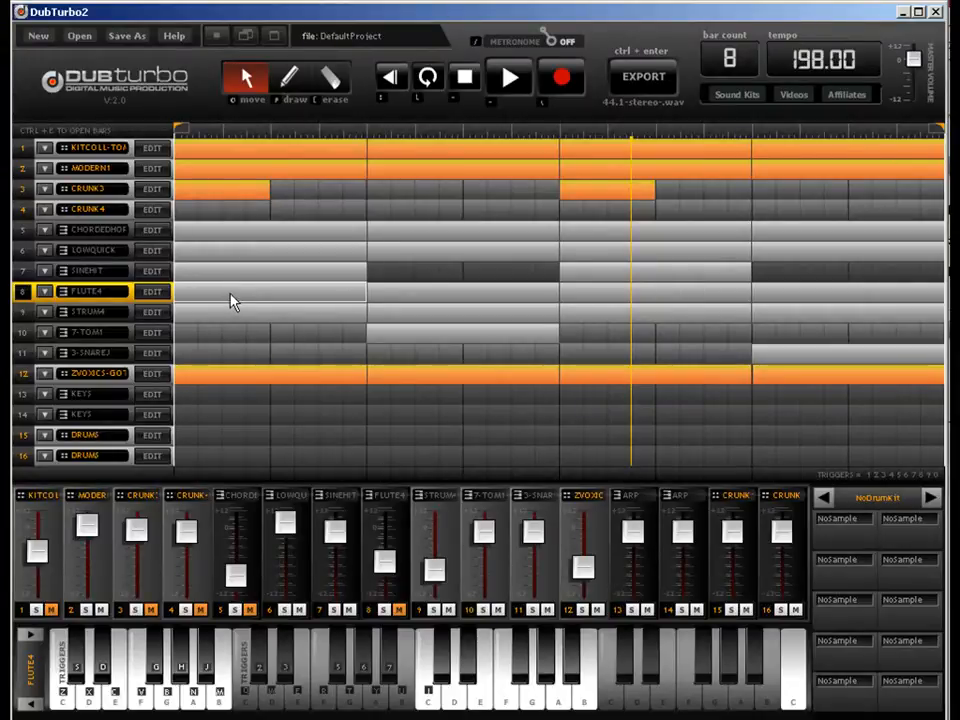
{"action": "left_click", "coordinate": [227, 398]}
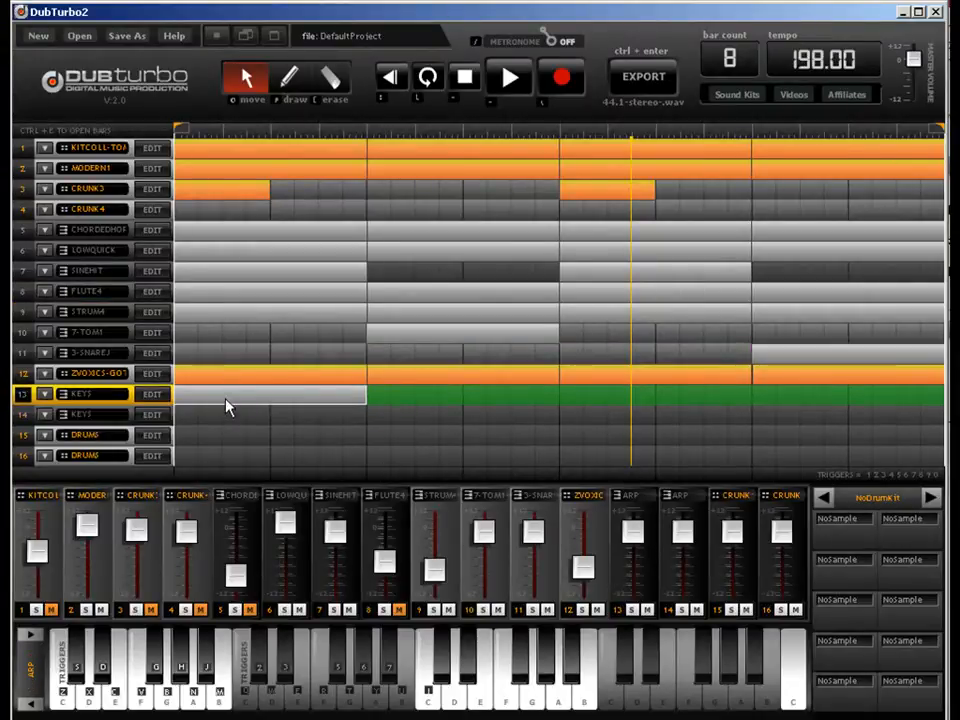
{"action": "left_click", "coordinate": [417, 360]}
{"action": "left_click_drag", "start_coordinate": [417, 360], "coordinate": [422, 414]}
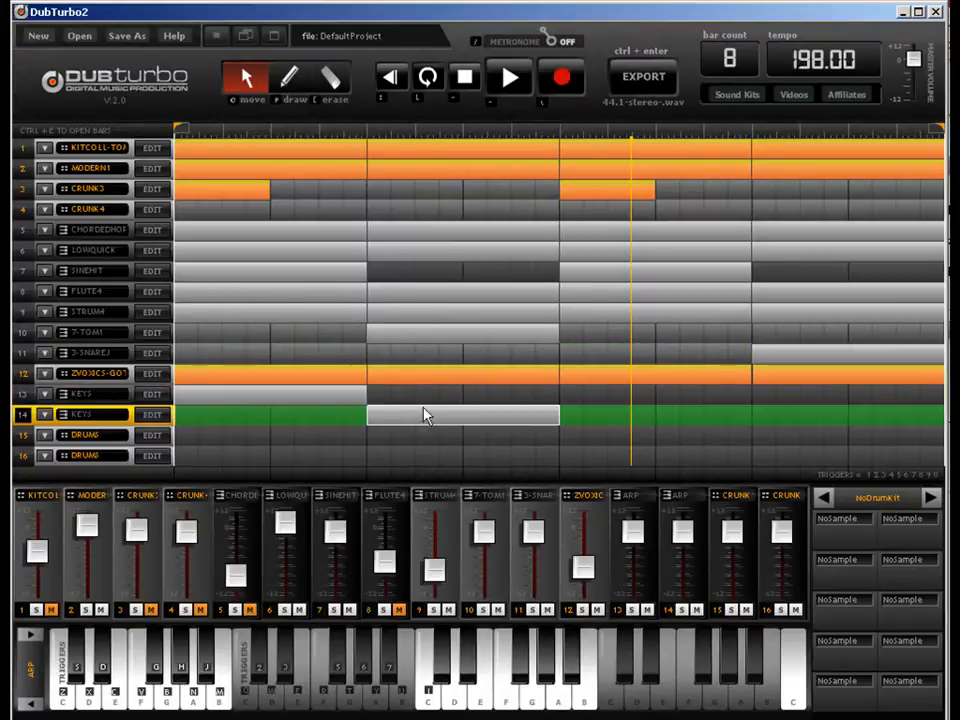
{"action": "left_click", "coordinate": [657, 286]}
{"action": "left_click_drag", "start_coordinate": [657, 292], "coordinate": [783, 400]}
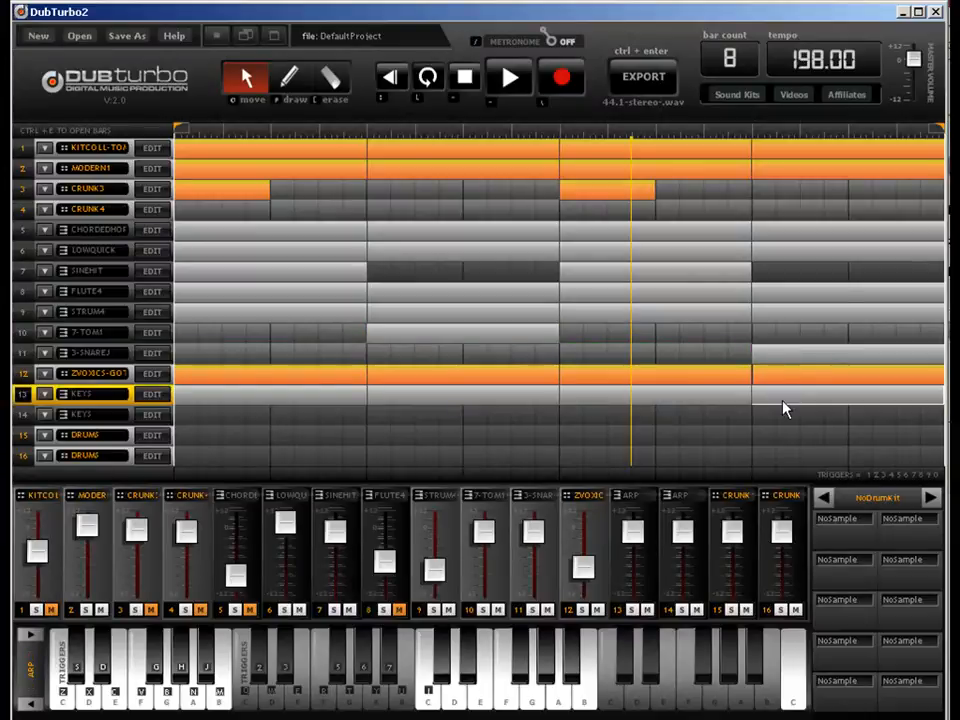
Assign the FLUTEHOLD sound from the SAXAIR group to track 13.
{"action": "left_click", "coordinate": [198, 400]}
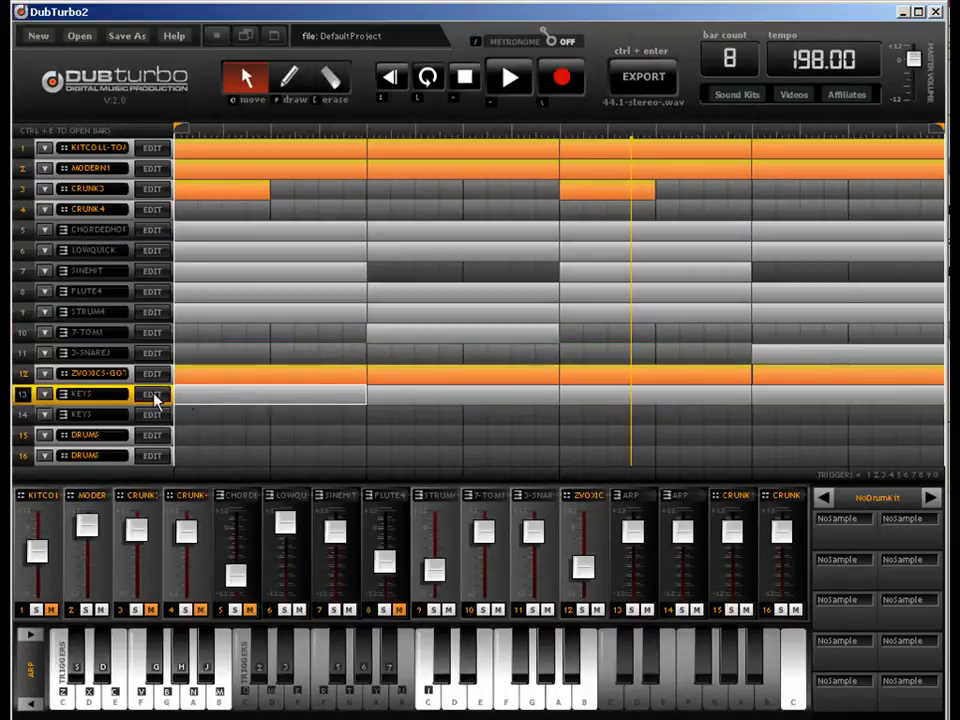
{"action": "left_click", "coordinate": [152, 394]}
{"action": "left_click", "coordinate": [124, 160]}
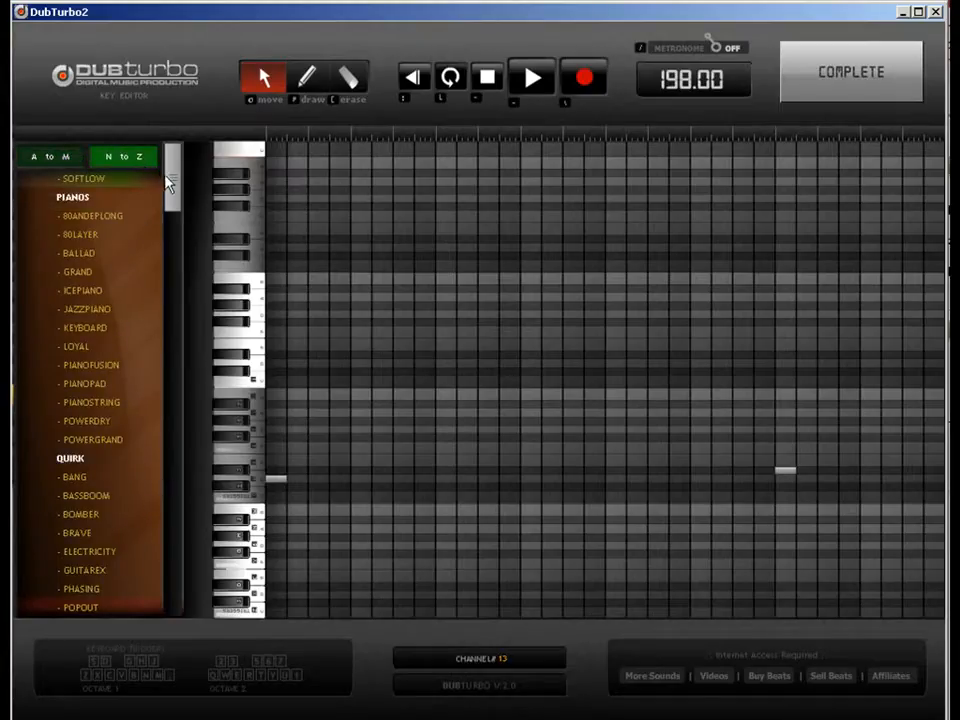
{"action": "left_click_drag", "start_coordinate": [168, 183], "coordinate": [168, 238]}
{"action": "left_click", "coordinate": [97, 421]}
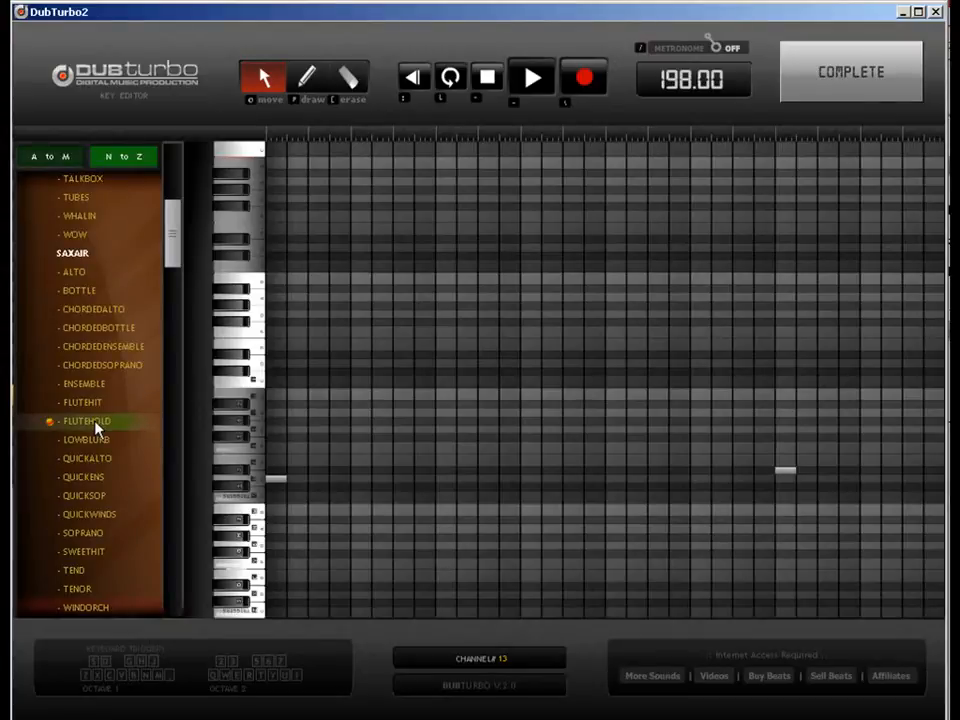
{"action": "left_click", "coordinate": [872, 86]}
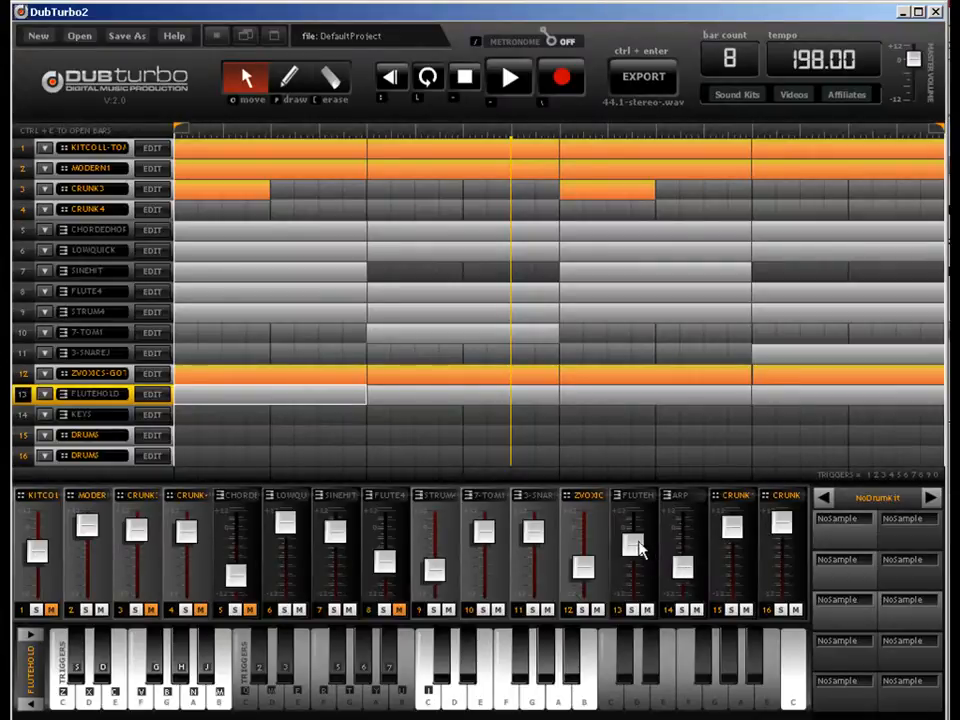
Lower the FLUTEHOLD track's volume and play back the arrangement with all tracks unmuted.
{"action": "left_click_drag", "start_coordinate": [634, 546], "coordinate": [640, 575]}
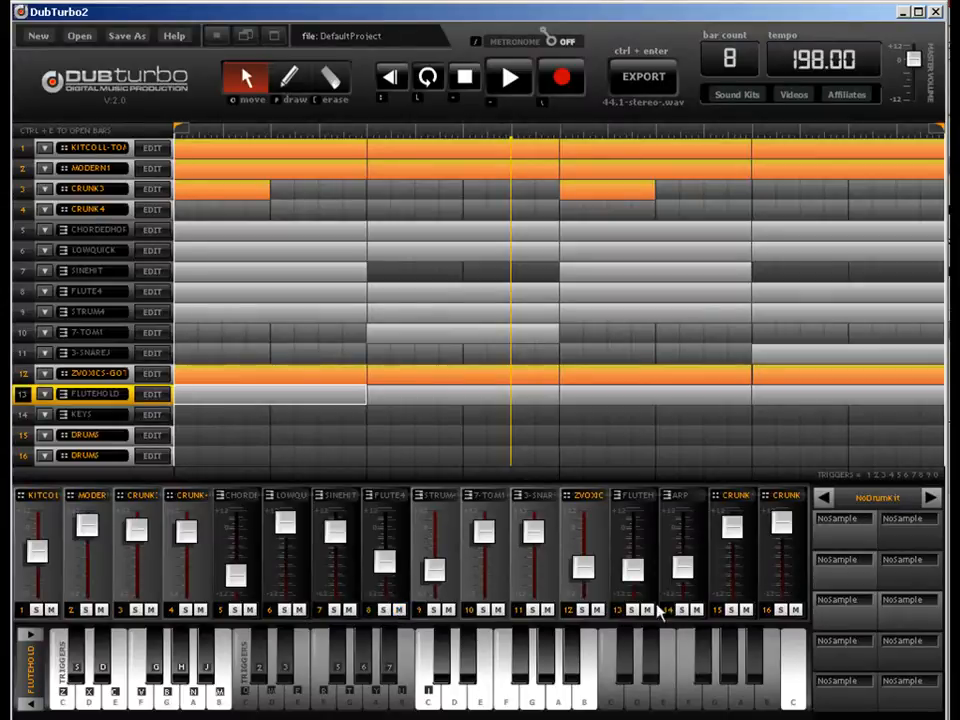
{"action": "key", "text": "space"}
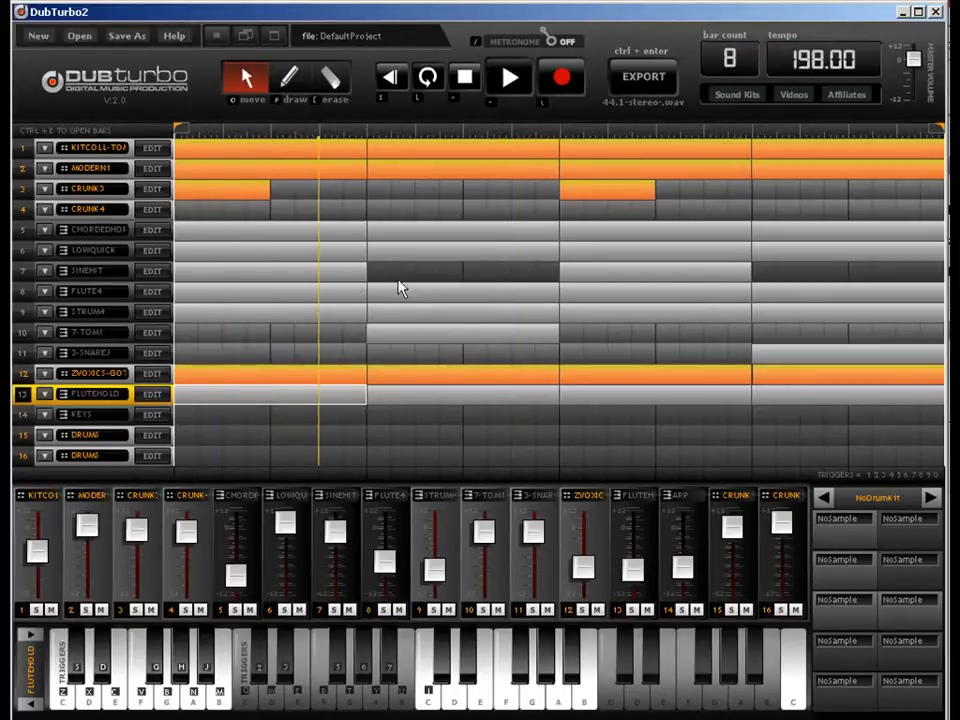
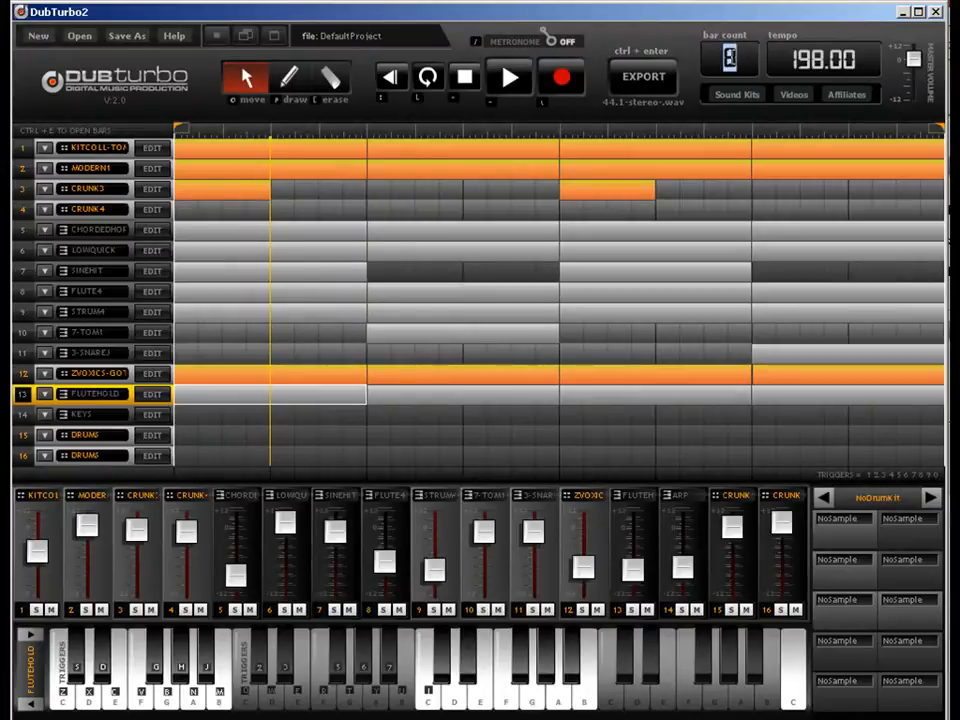
Set the bar count to 16 and extend the loop region to the end of the song.
{"action": "left_click", "coordinate": [730, 57]}
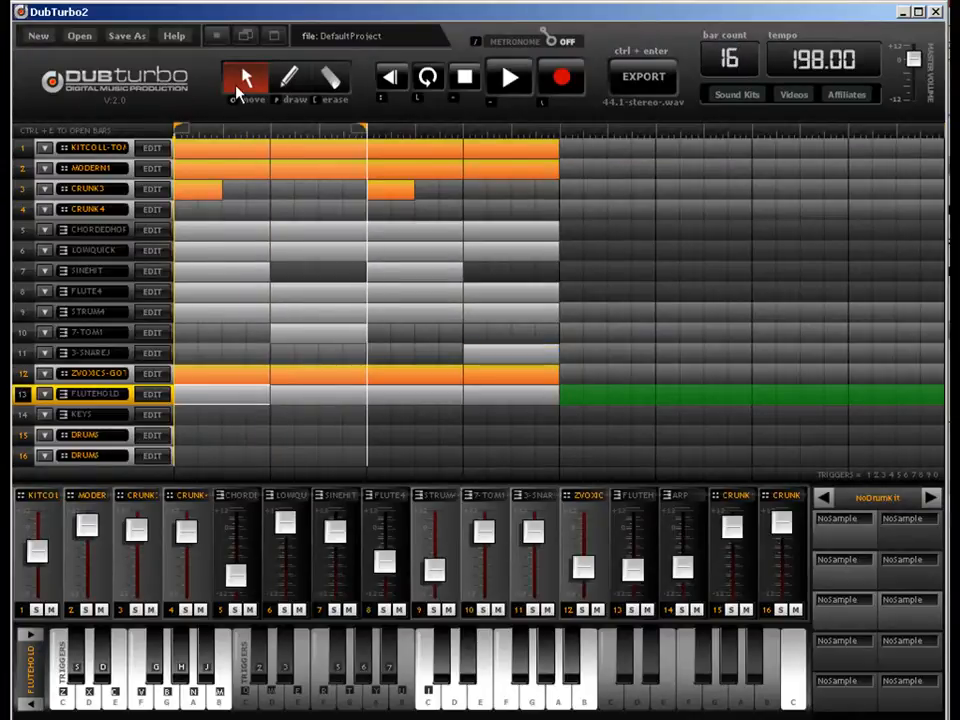
{"action": "left_click_drag", "start_coordinate": [358, 133], "coordinate": [910, 130]}
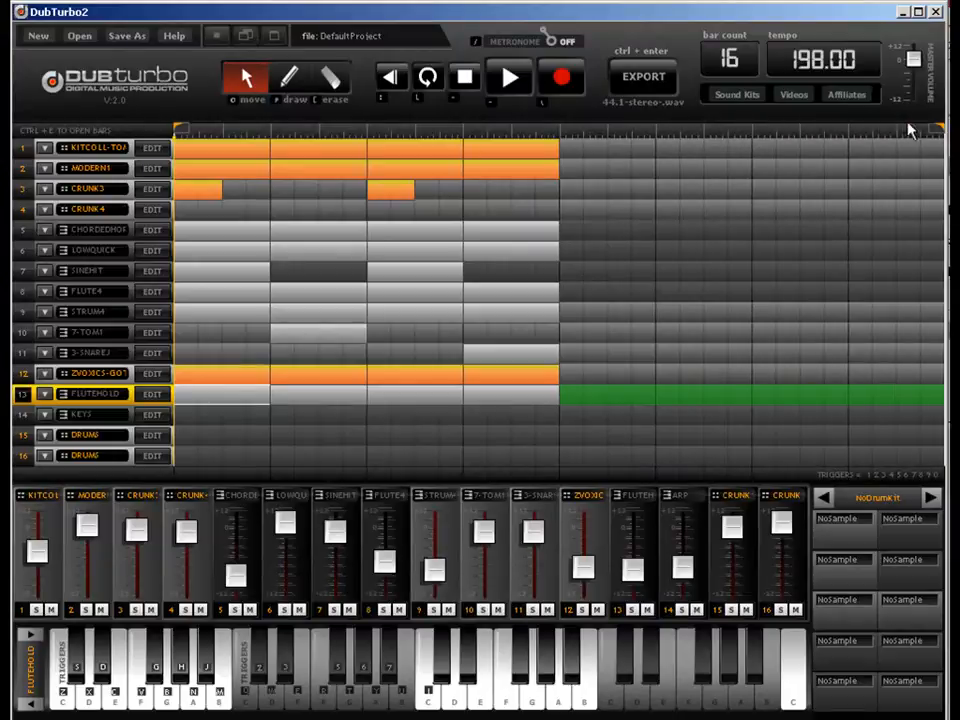
Copy the first four bars of the KITCOLL-TOMKIT and MODERN1 tracks into bars 9–12 and set the loop region around the copies.
{"action": "left_click", "coordinate": [226, 155]}
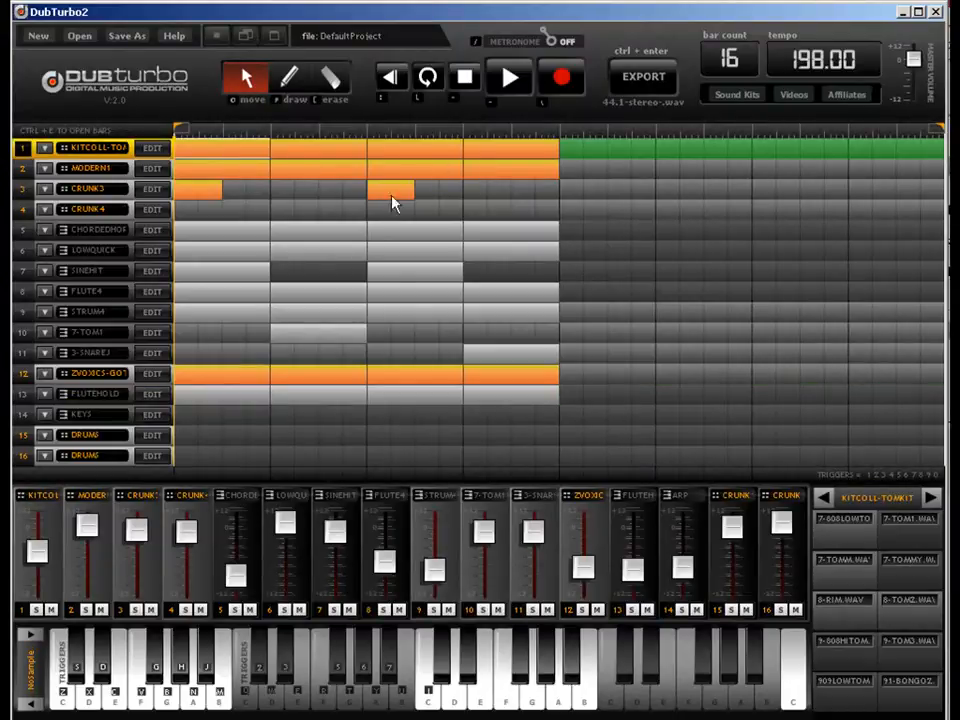
{"action": "left_click", "coordinate": [240, 176]}
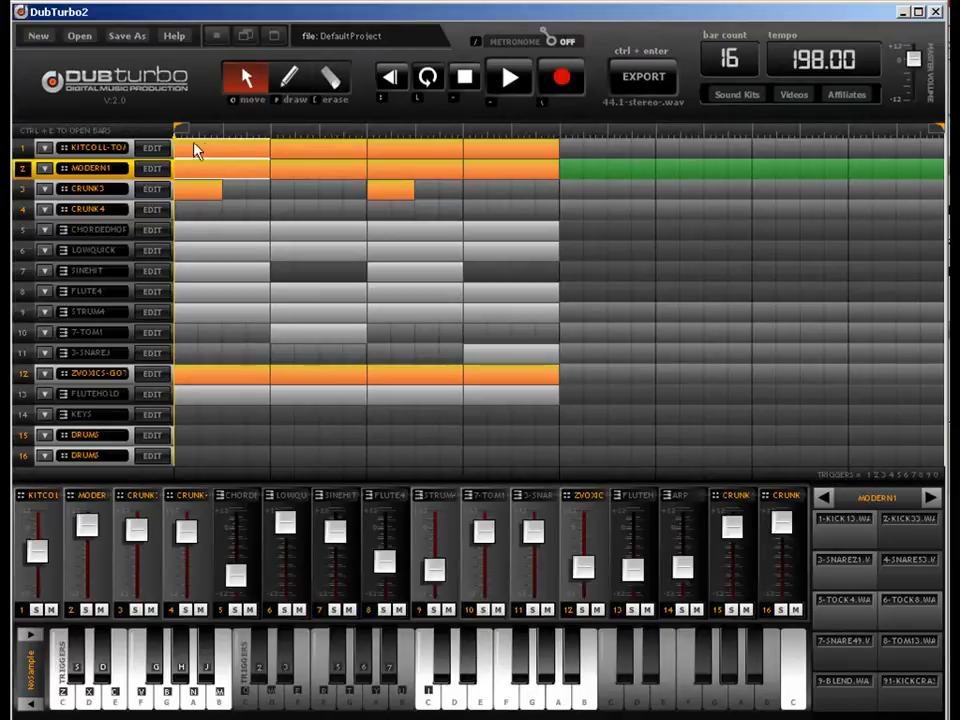
{"action": "left_click", "coordinate": [300, 153]}
{"action": "left_click", "coordinate": [270, 180]}
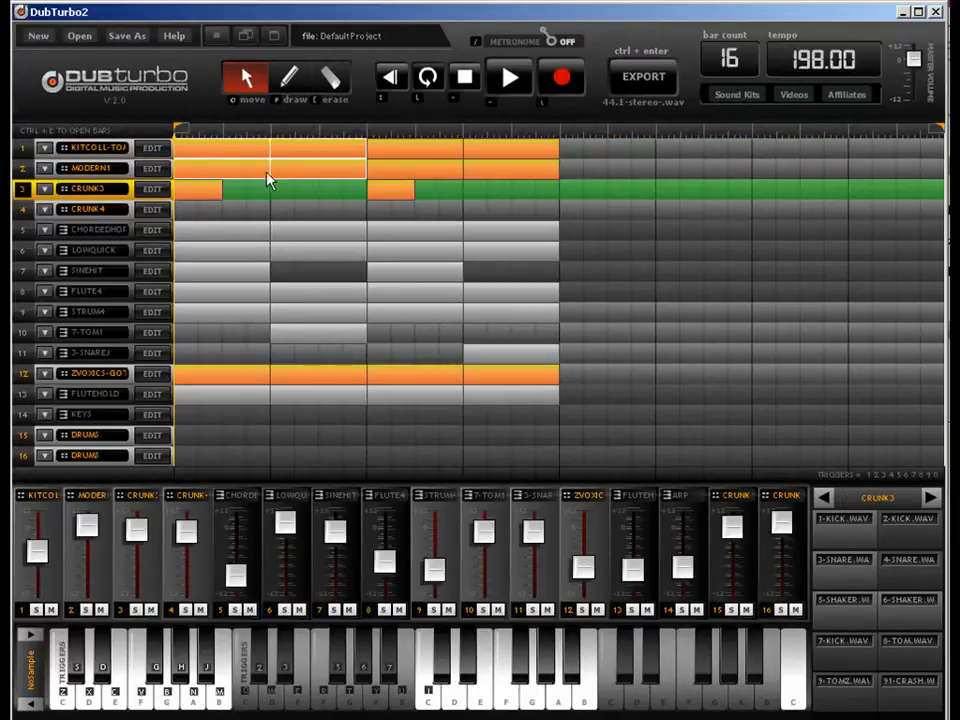
{"action": "left_click_drag", "start_coordinate": [235, 152], "coordinate": [638, 158]}
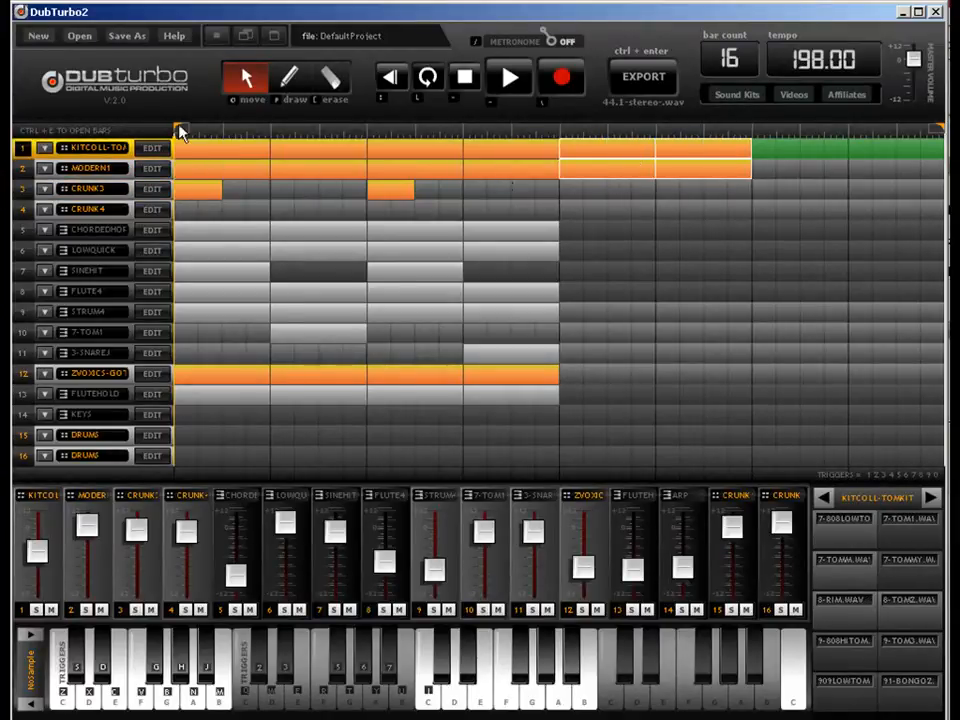
{"action": "left_click_drag", "start_coordinate": [181, 133], "coordinate": [541, 133]}
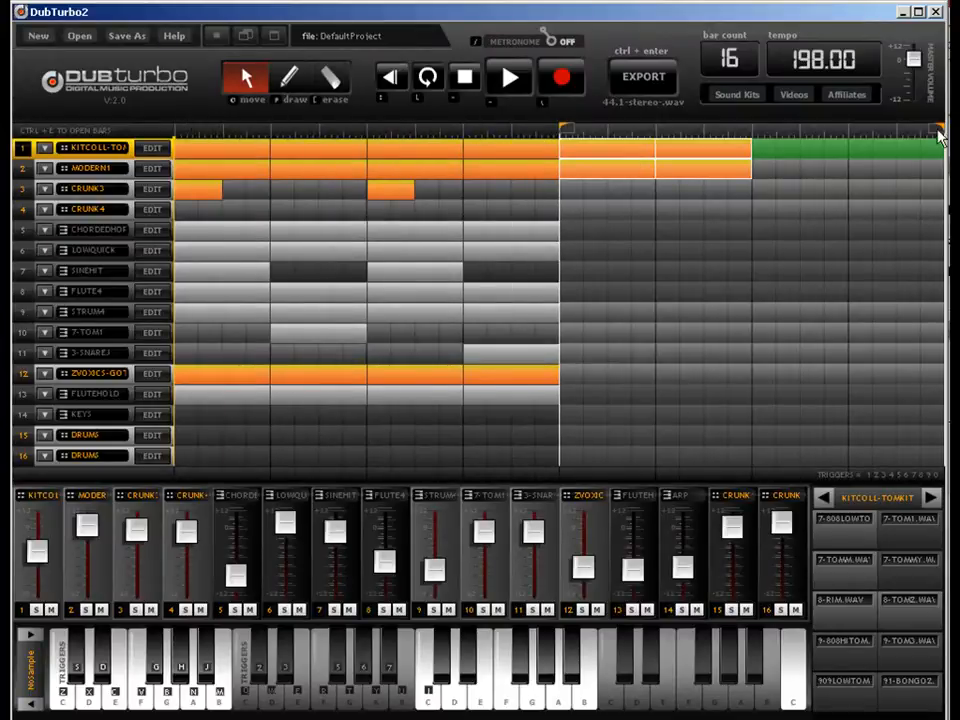
{"action": "left_click_drag", "start_coordinate": [939, 132], "coordinate": [737, 144]}
Inspect the drum patterns of the copied MODERN1 and KITCOLL-TOMKIT clips at bar 9.
{"action": "left_click", "coordinate": [599, 212]}
{"action": "left_click", "coordinate": [593, 170]}
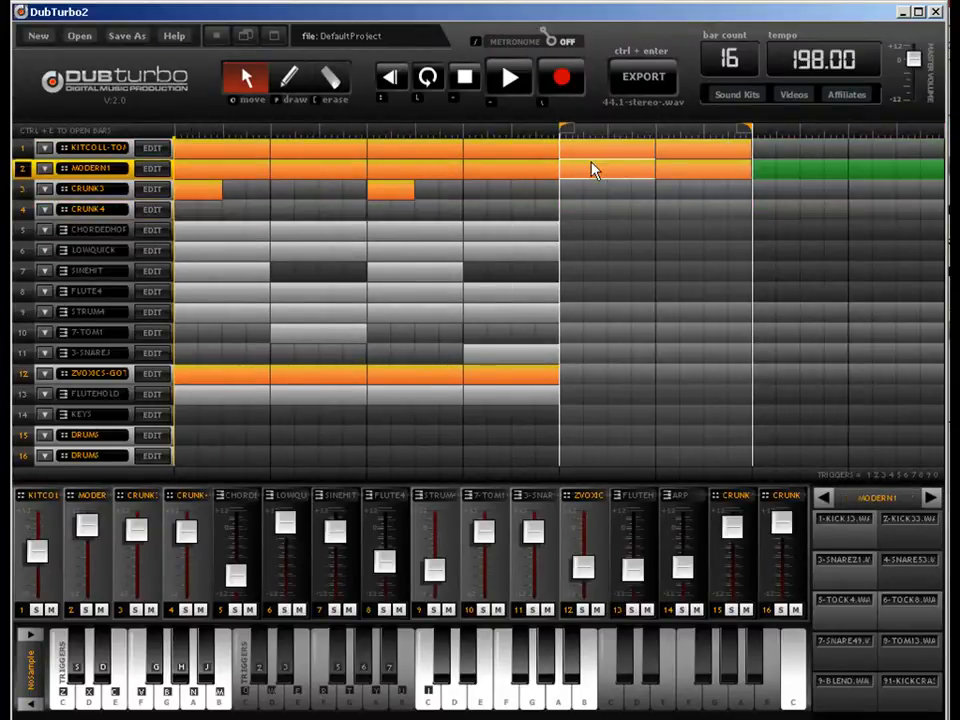
{"action": "key", "text": "ctrl+e"}
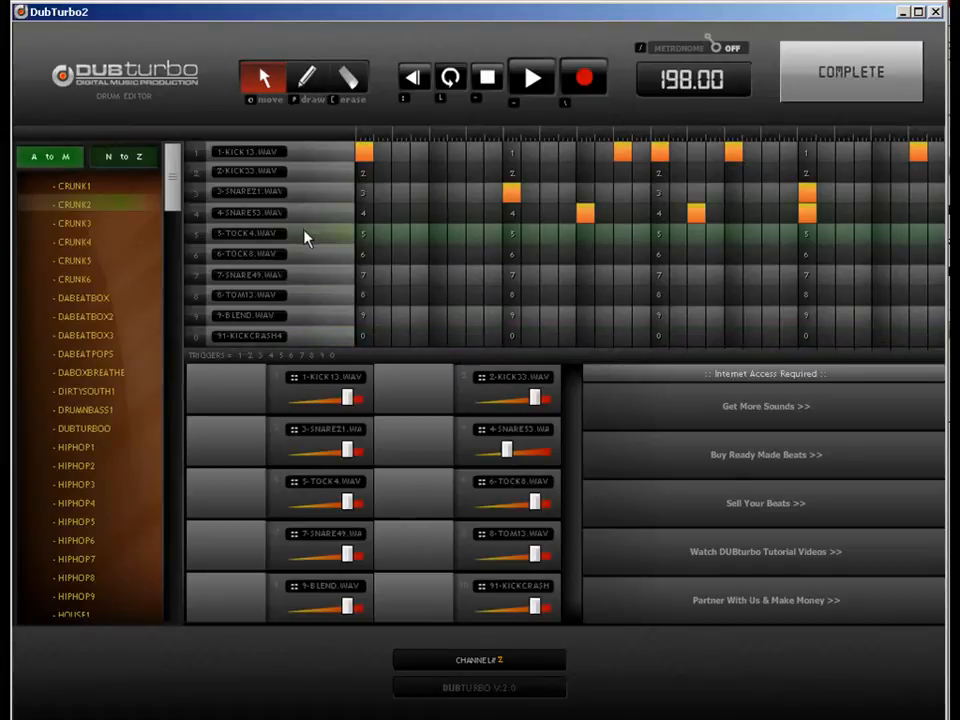
{"action": "key", "text": "w"}
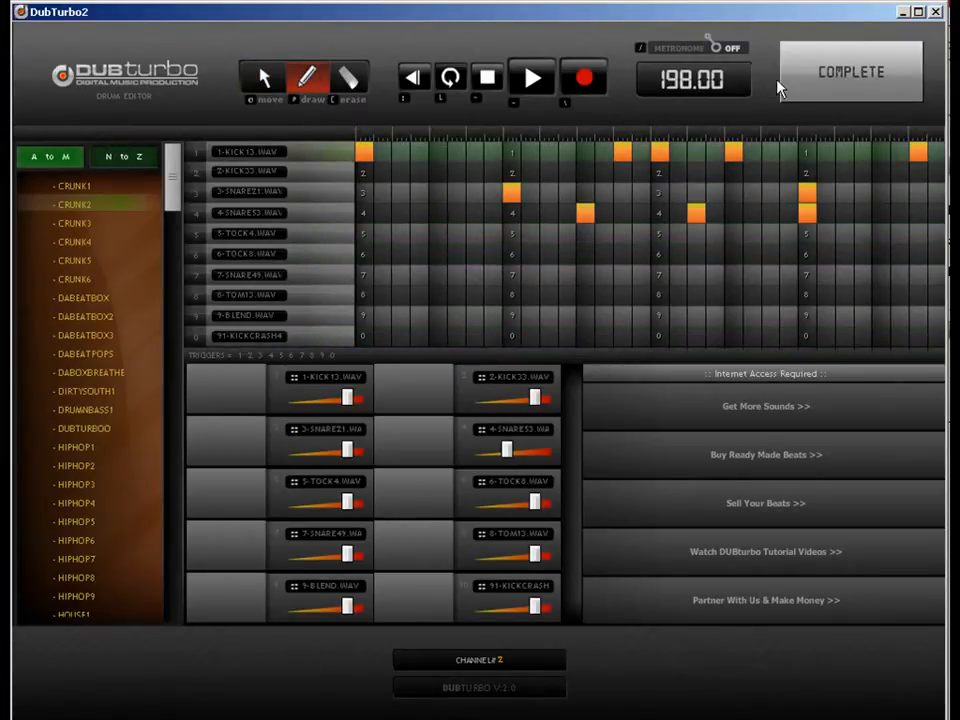
{"action": "key", "text": "ctrl+e"}
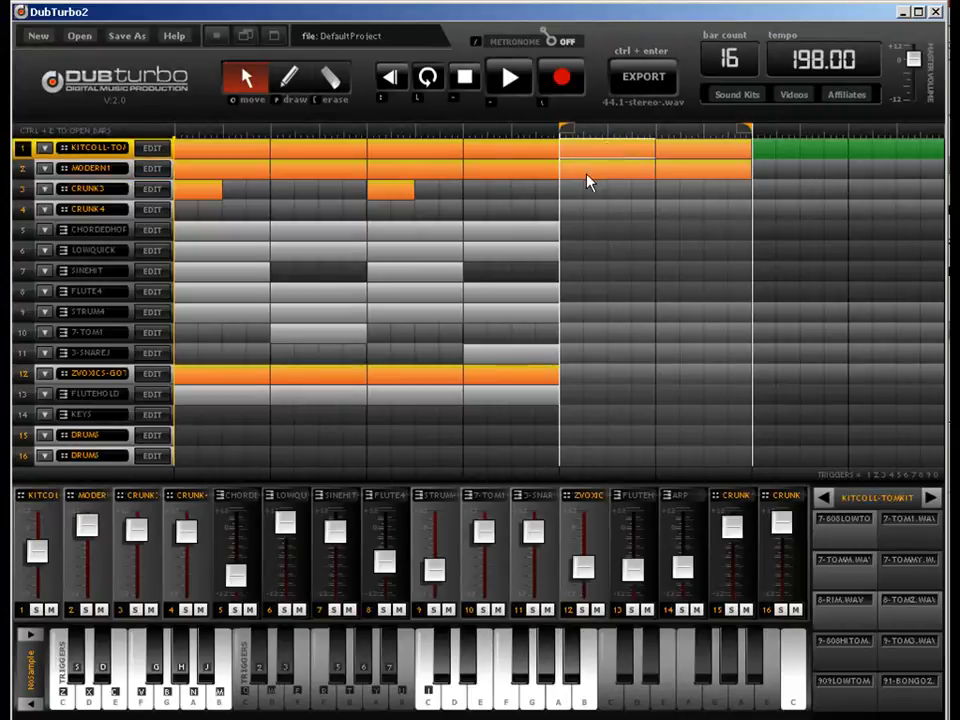
{"action": "key", "text": "ctrl+e"}
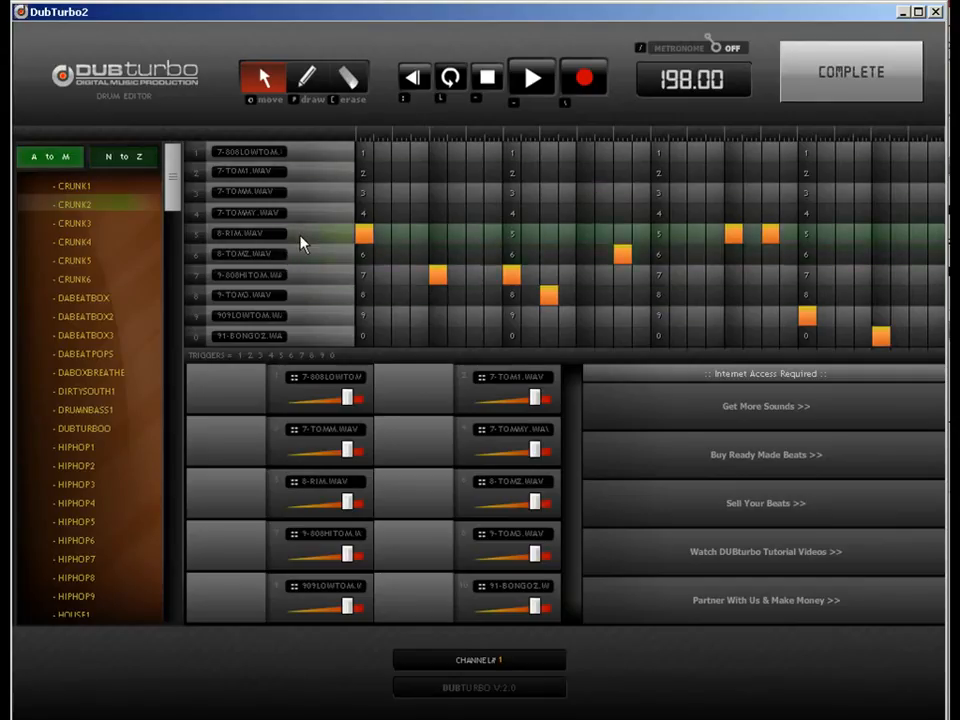
{"action": "left_click", "coordinate": [857, 86]}
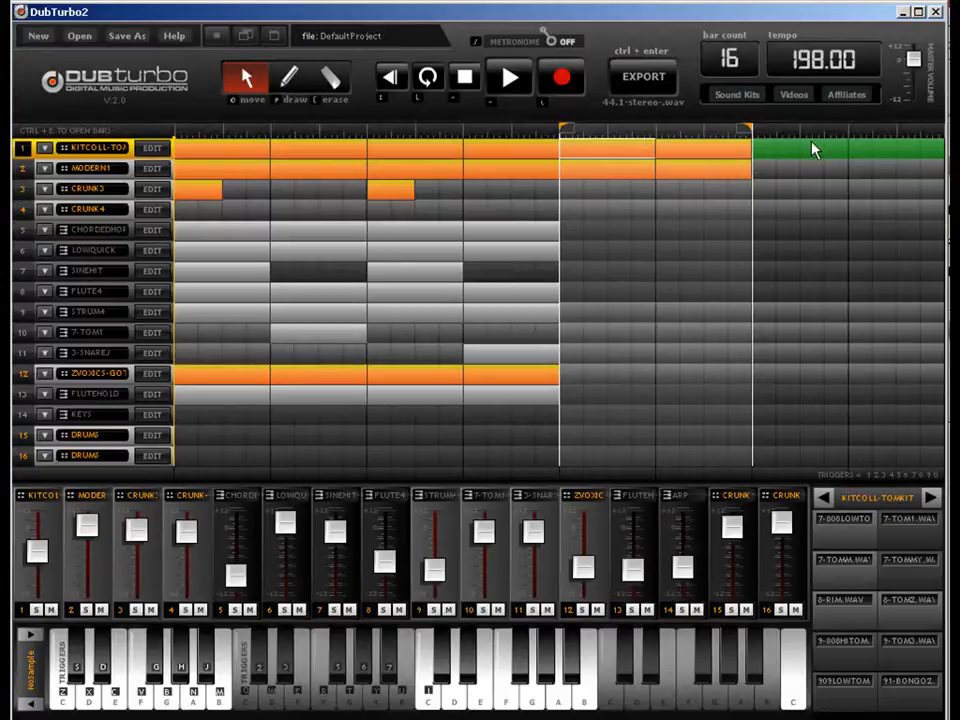
Draw a new clip in bars 9–10 of track 4 and assign the HIPHOP4 kit to the track.
{"action": "left_click", "coordinate": [290, 78]}
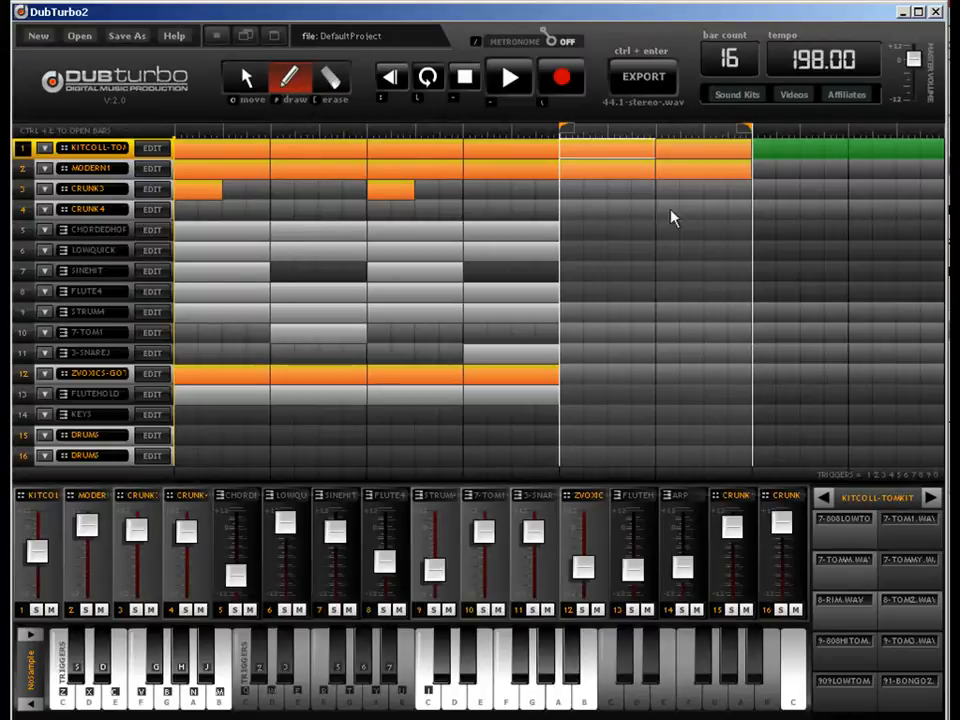
{"action": "left_click", "coordinate": [580, 214]}
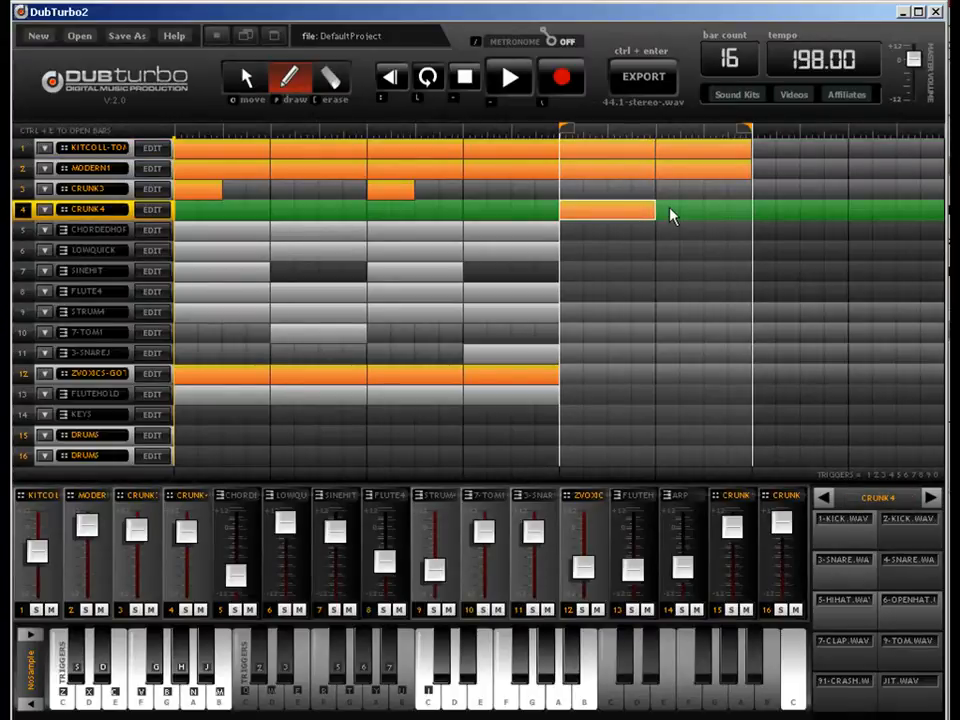
{"action": "key", "text": "ctrl+e"}
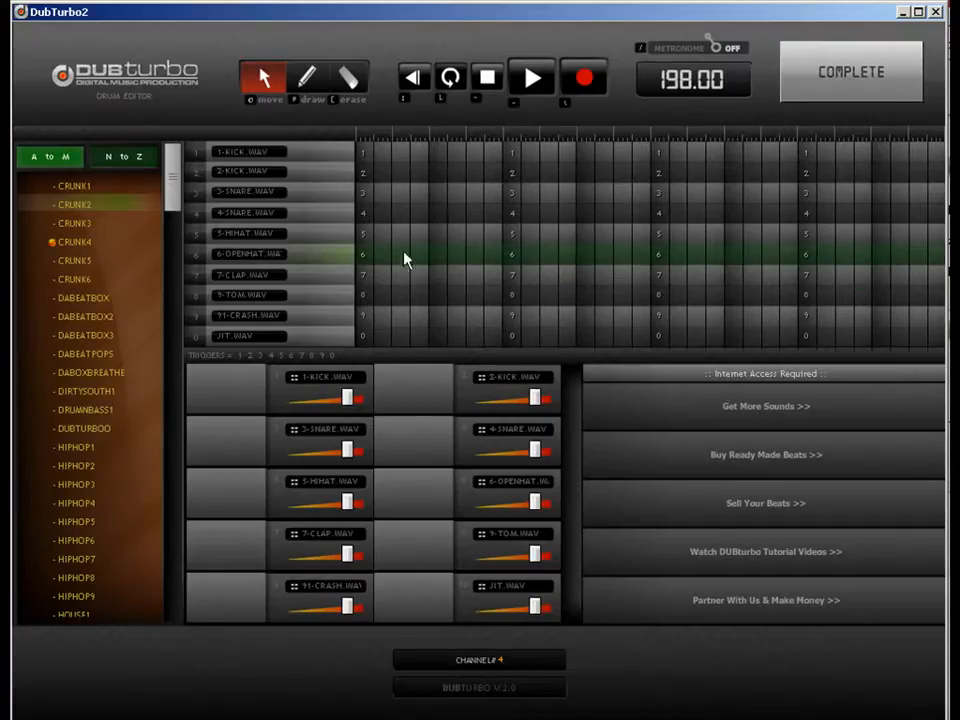
{"action": "left_click", "coordinate": [107, 261]}
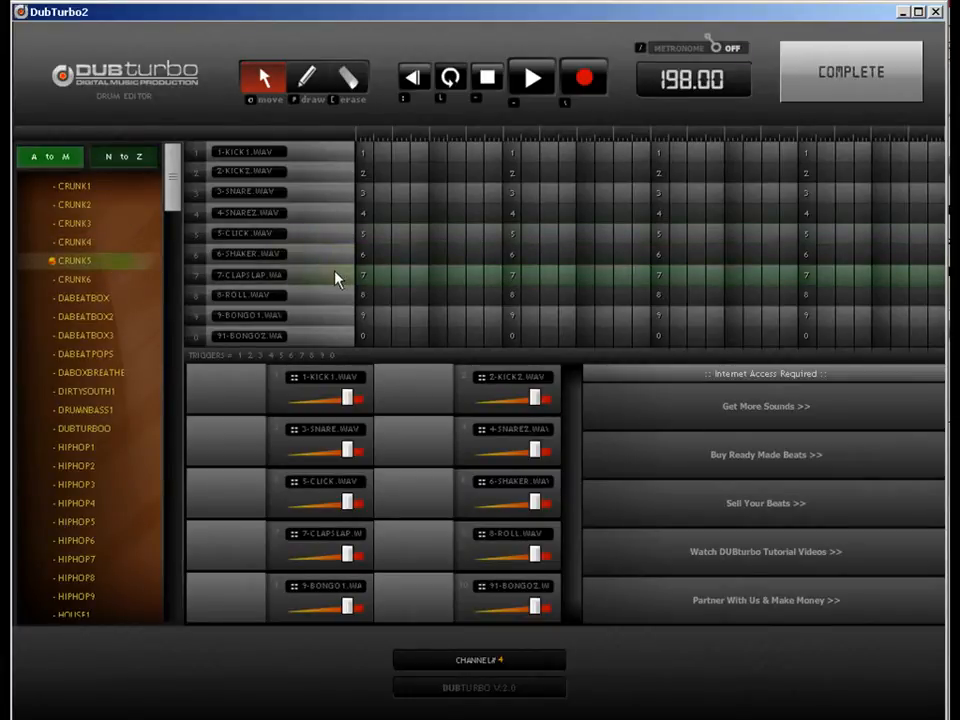
{"action": "left_click", "coordinate": [103, 279]}
{"action": "left_click", "coordinate": [76, 503]}
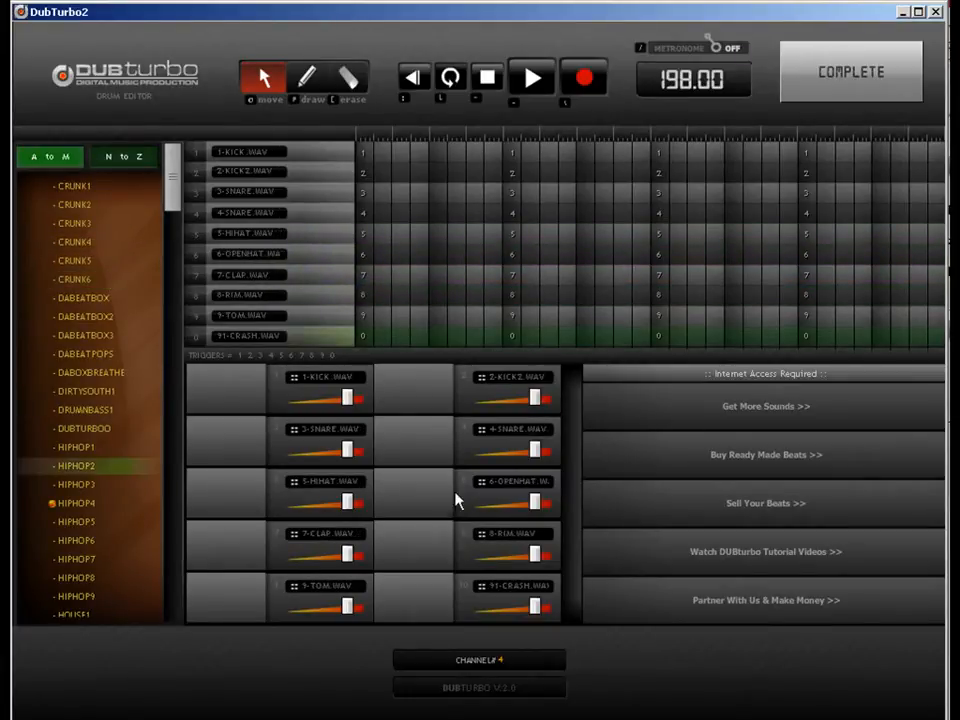
Draw a syncopated hi-hat pattern across the 5-HIHAT.WAV row of the new HIPHOP4 clip.
{"action": "key", "text": "p"}
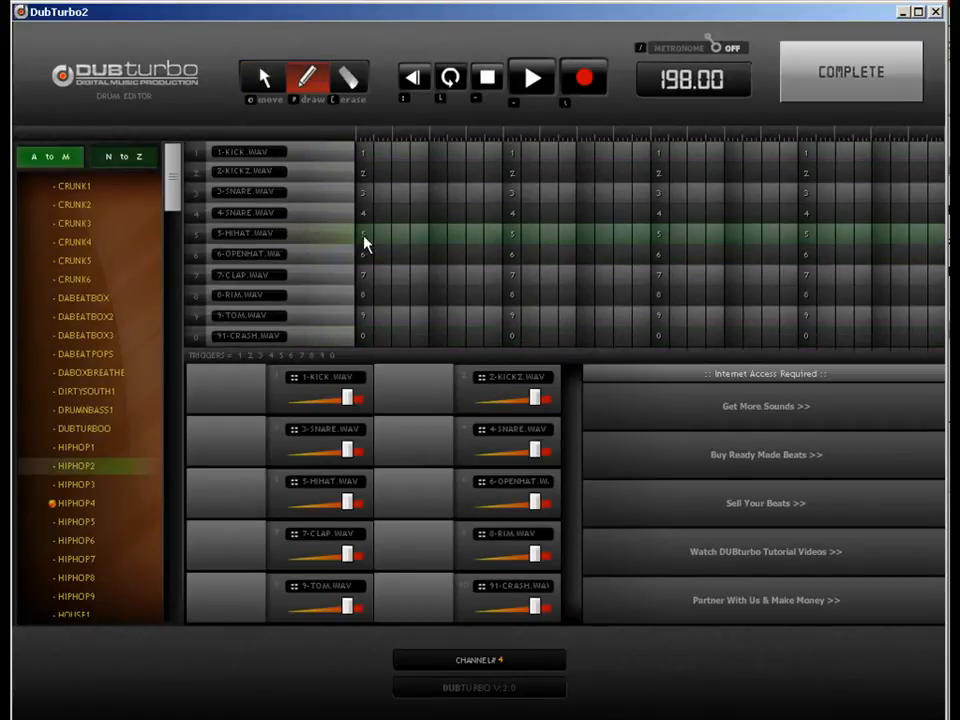
{"action": "left_click_drag", "start_coordinate": [365, 243], "coordinate": [453, 243]}
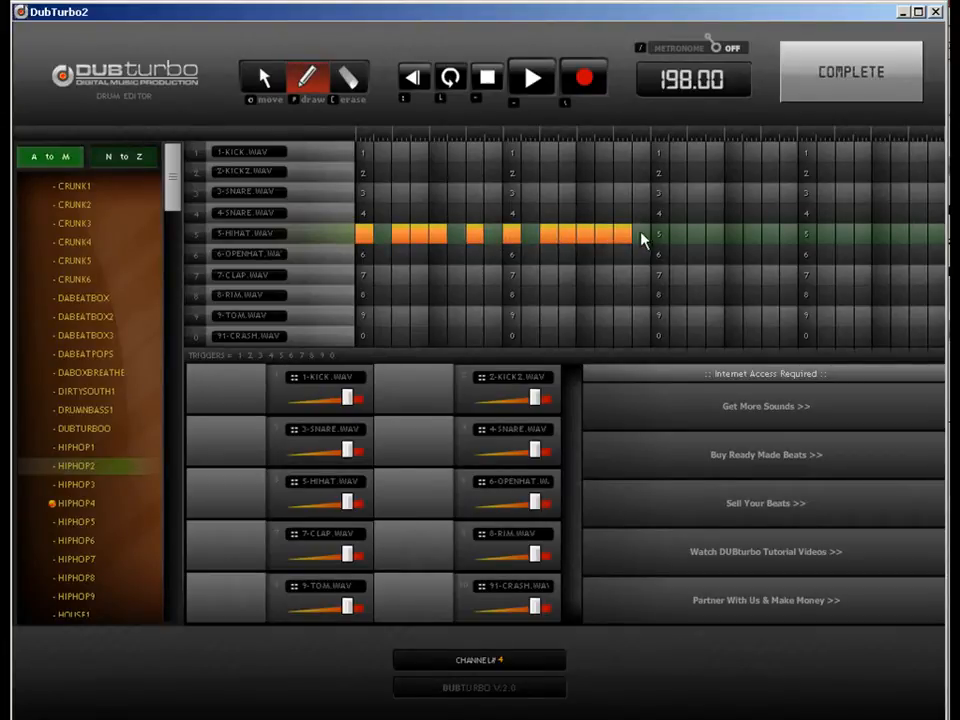
{"action": "mouse_move", "coordinate": [676, 241]}
{"action": "left_mouse_down"}
{"action": "mouse_move", "coordinate": [660, 238]}
{"action": "mouse_move", "coordinate": [699, 236]}
{"action": "left_mouse_up"}
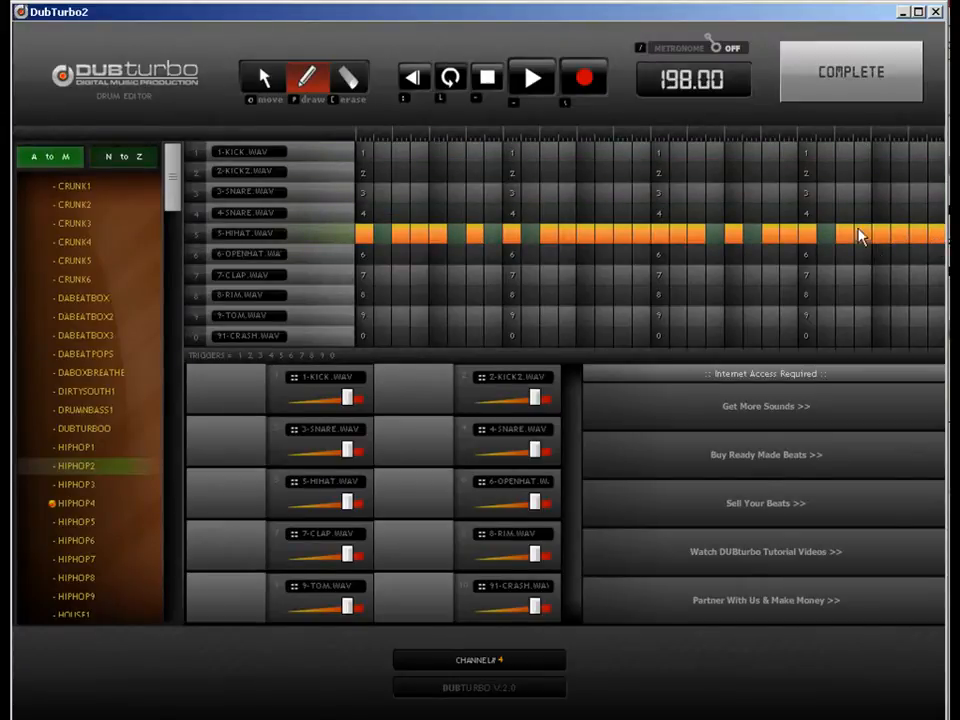
{"action": "left_click", "coordinate": [825, 94]}
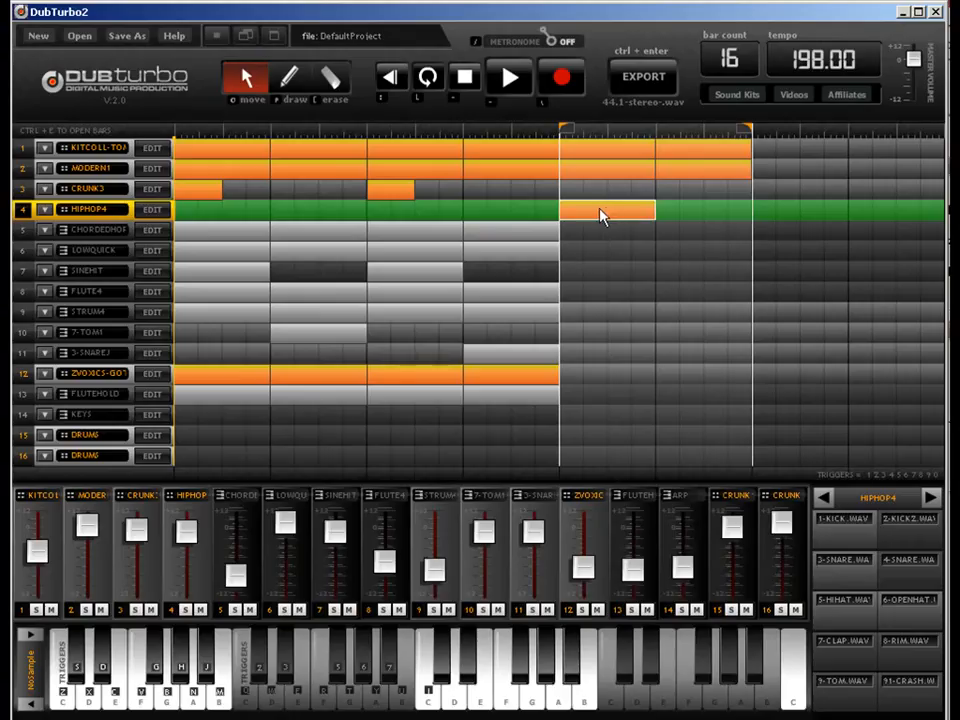
Copy the HIPHOP4 clip into bars 11–12 and add extra hi-hat hits in the gaps of the copy.
{"action": "left_click_drag", "start_coordinate": [599, 207], "coordinate": [692, 208]}
{"action": "double_click", "coordinate": [674, 206]}
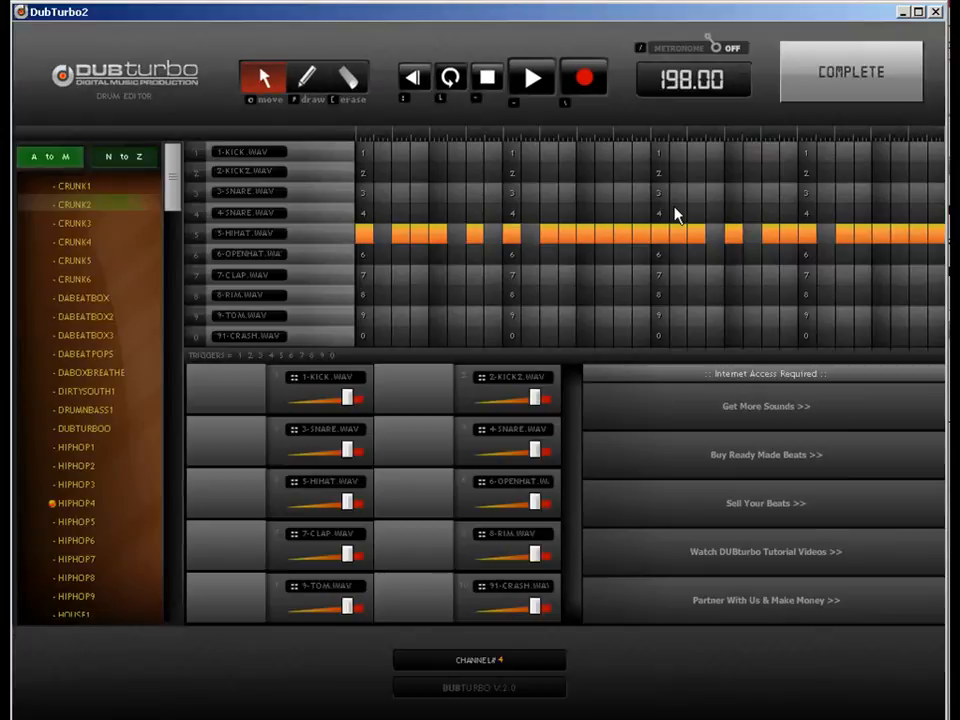
{"action": "left_click", "coordinate": [306, 78]}
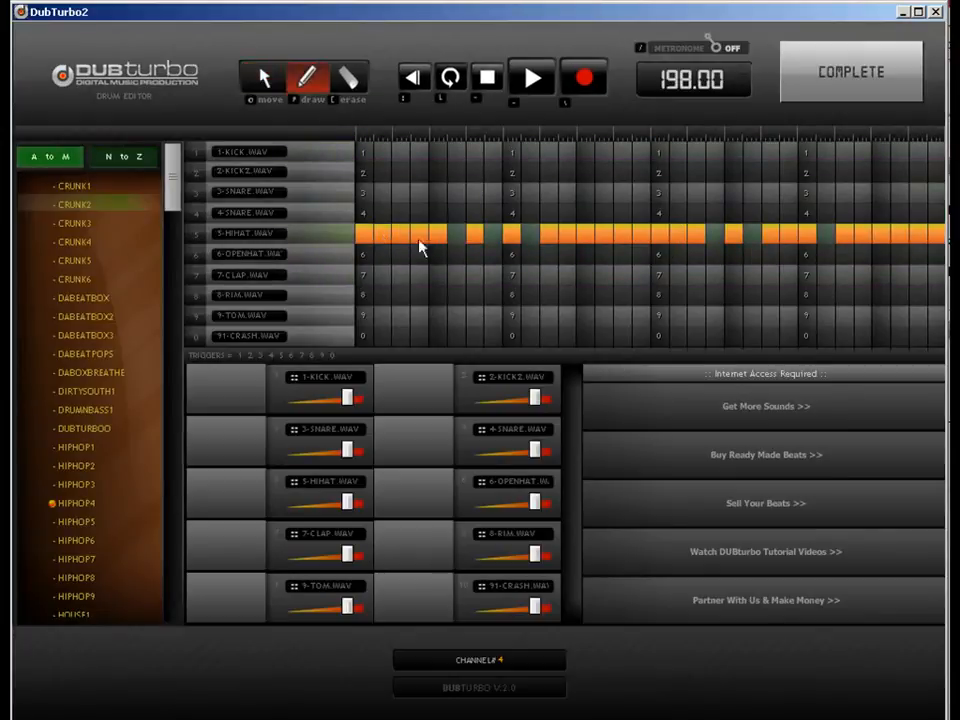
{"action": "left_click", "coordinate": [493, 238]}
{"action": "left_click", "coordinate": [712, 236]}
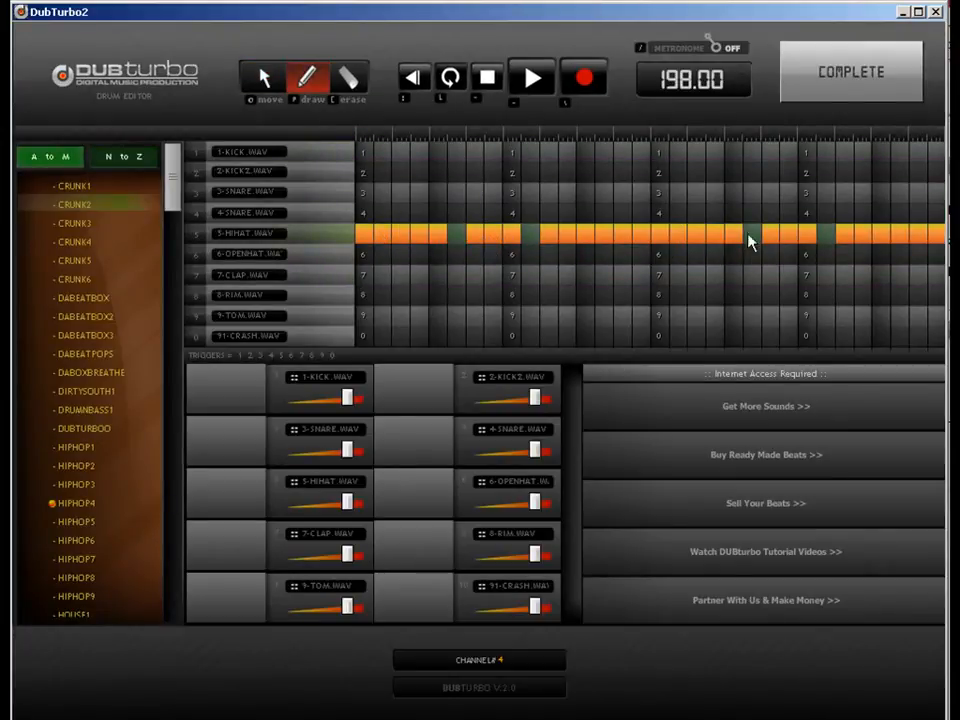
Thin out hi-hat hits in the first half of the copied pattern and fill the gap late in its first quarter.
{"action": "key", "text": "e"}
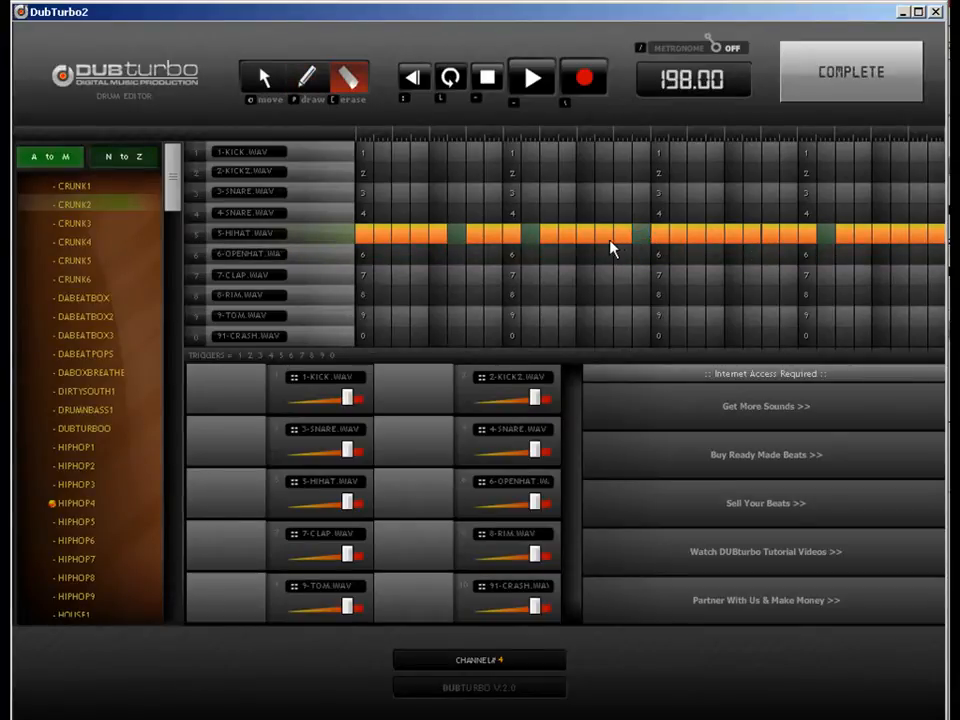
{"action": "left_click", "coordinate": [608, 238]}
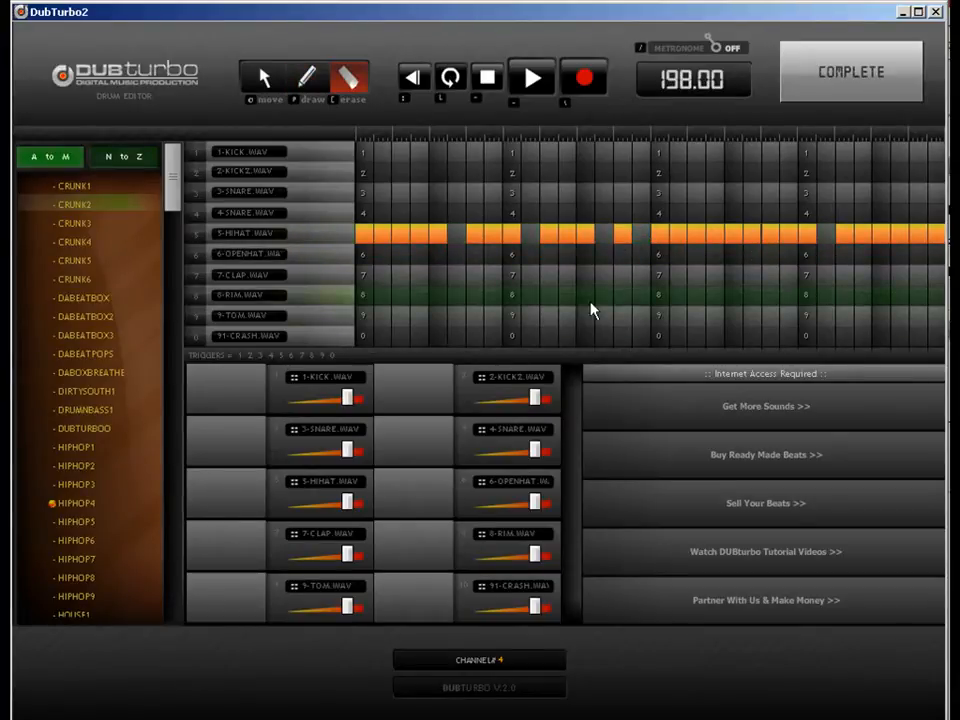
{"action": "left_click", "coordinate": [401, 238]}
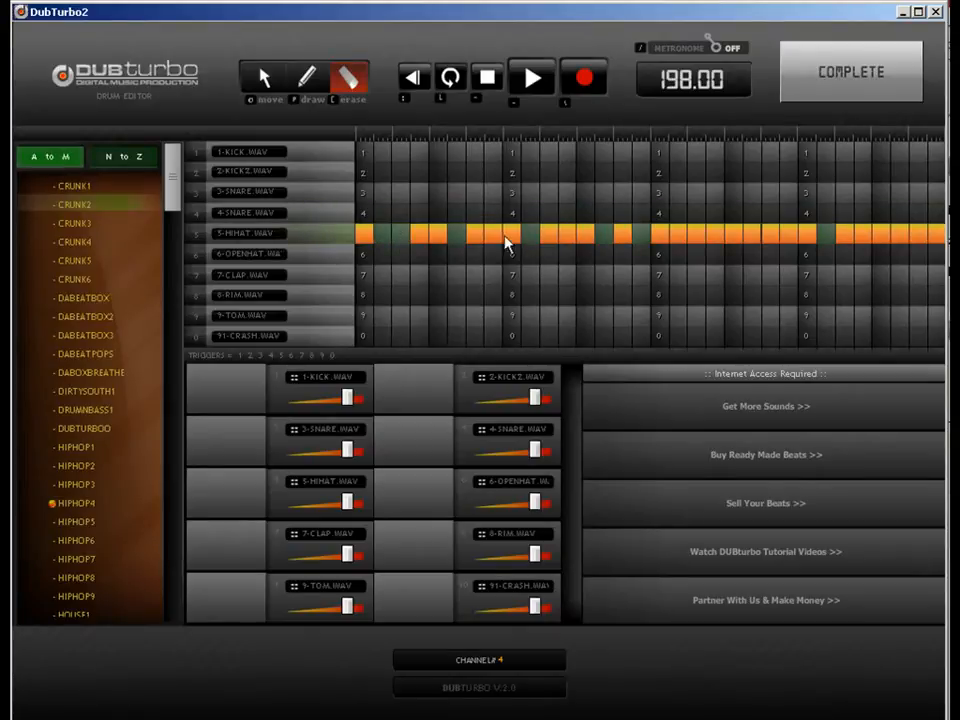
{"action": "key", "text": "d"}
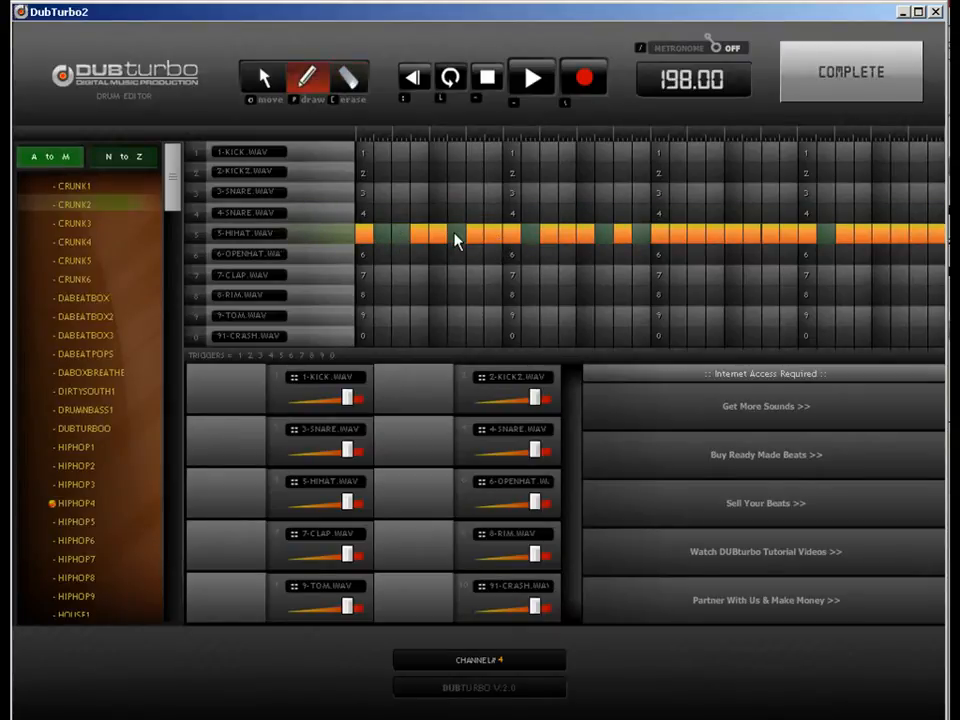
{"action": "left_click", "coordinate": [457, 237]}
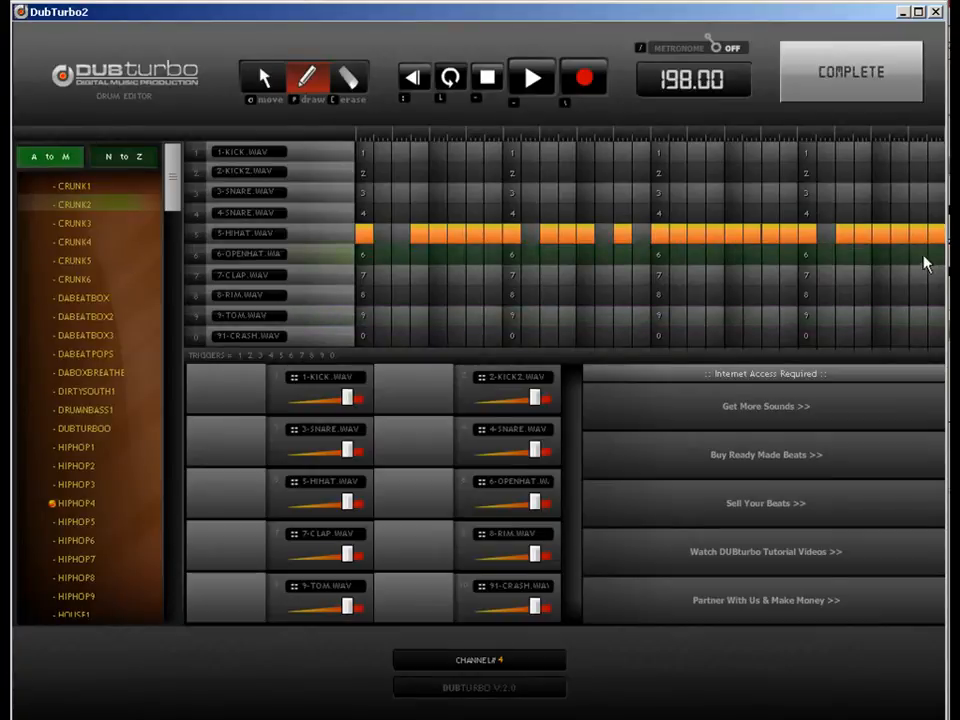
Erase the last four hi-hat hits of the copied pattern and return to the arrangement.
{"action": "key", "text": "m"}
{"action": "key", "text": "d"}
{"action": "key", "text": "e"}
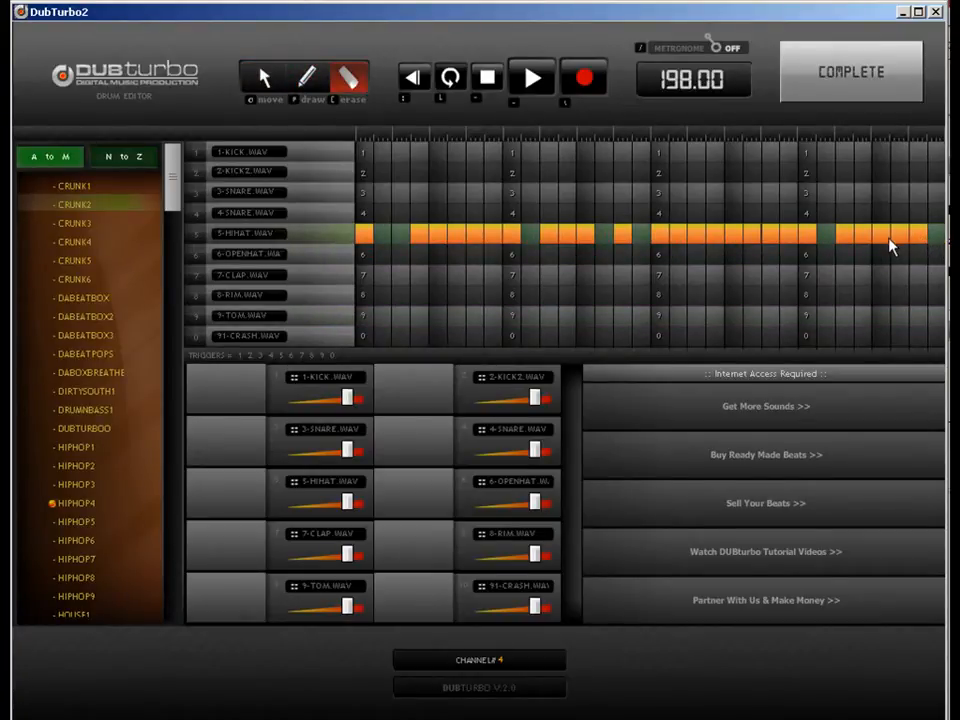
{"action": "left_click", "coordinate": [897, 237]}
{"action": "left_click", "coordinate": [916, 237]}
{"action": "left_click", "coordinate": [884, 237]}
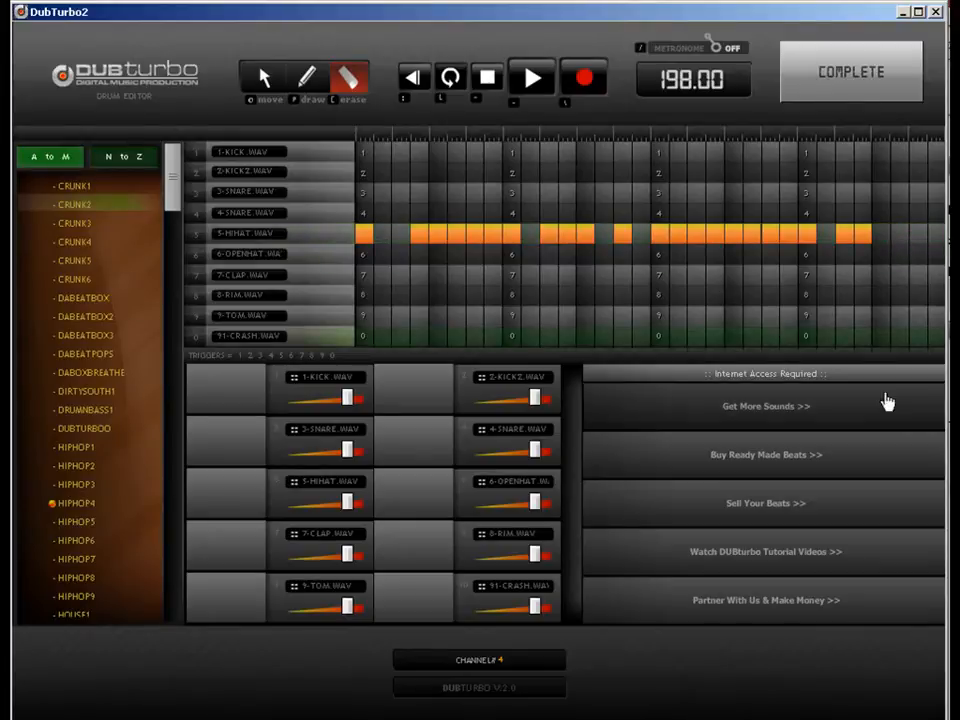
{"action": "left_click", "coordinate": [801, 94]}
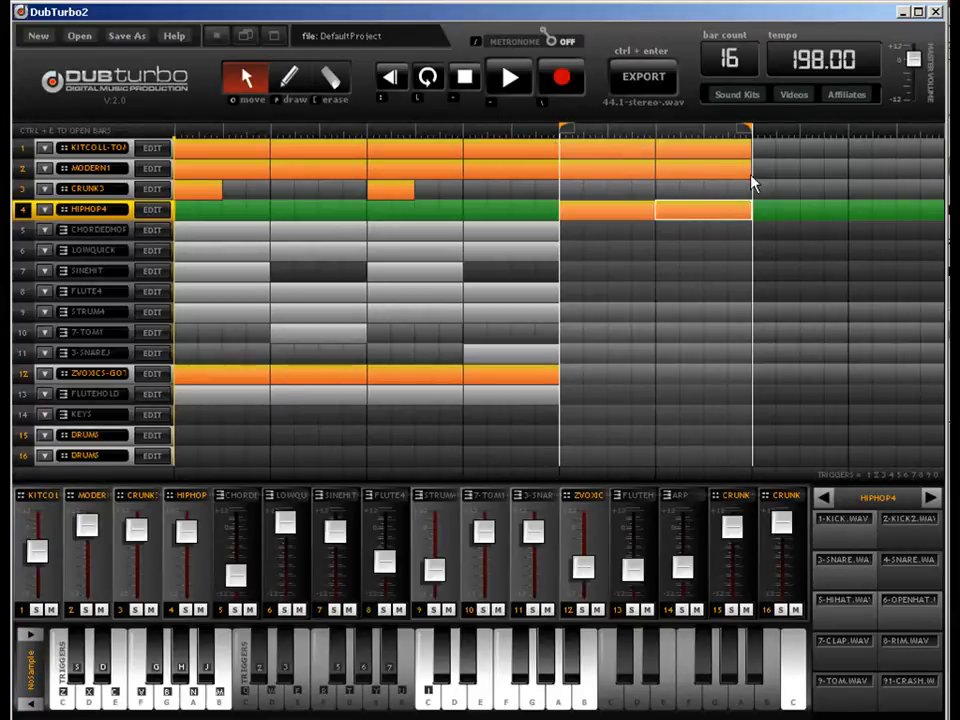
Add one 6-OPENHAT.WAV hit in the last quarter of both HIPHOP4 patterns, bars 9–10 and 11–12.
{"action": "left_click", "coordinate": [598, 210]}
{"action": "left_click", "coordinate": [307, 78]}
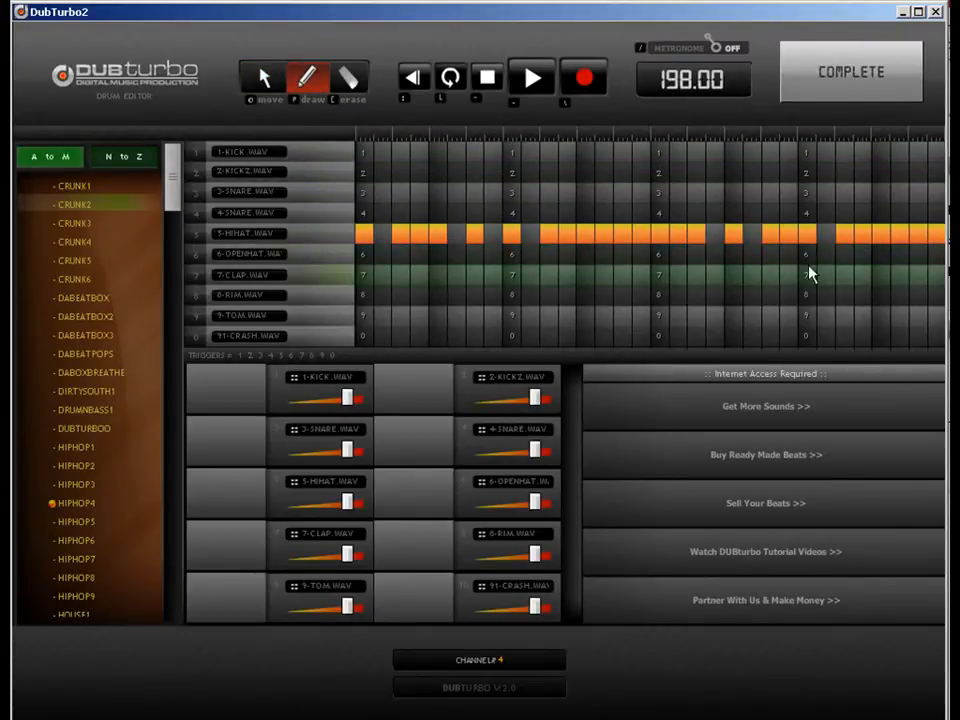
{"action": "left_click", "coordinate": [879, 256]}
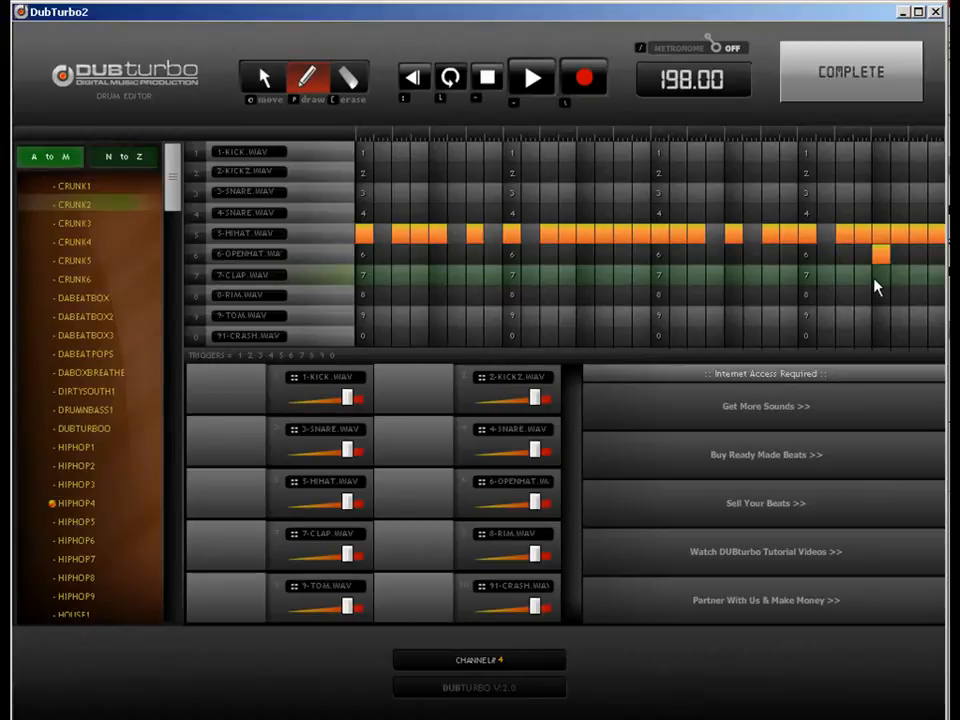
{"action": "left_click", "coordinate": [851, 72]}
{"action": "double_click", "coordinate": [677, 212]}
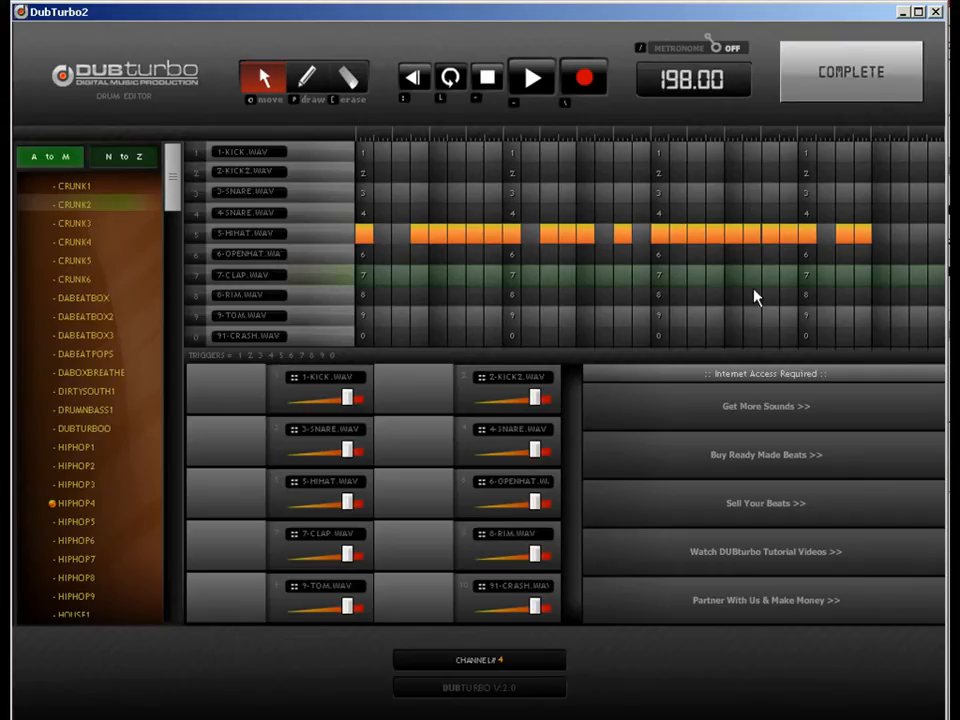
{"action": "key", "text": "p"}
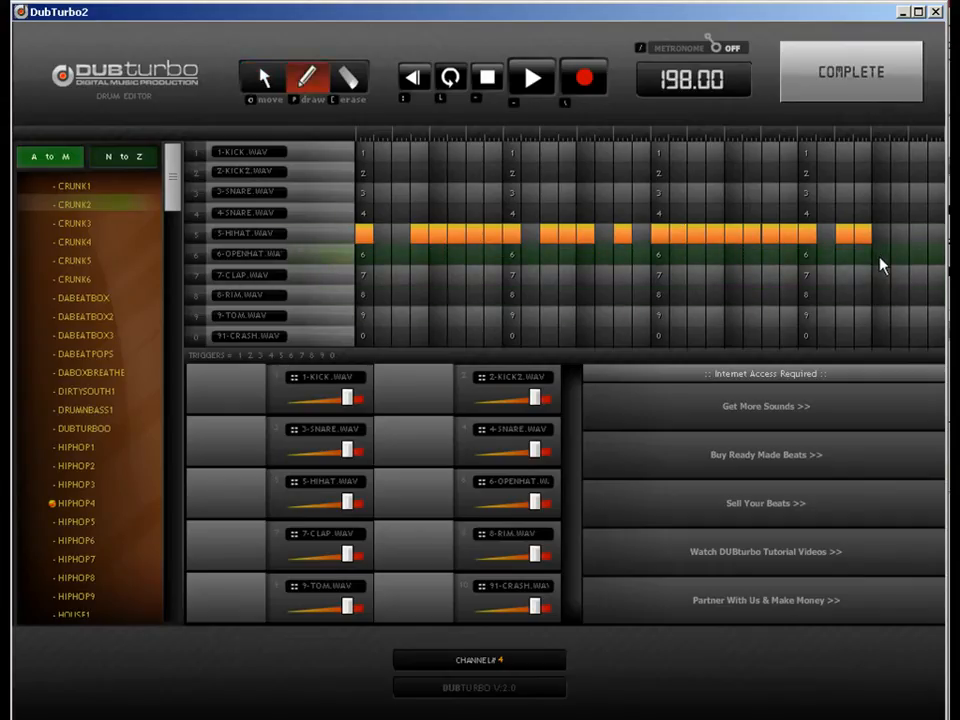
{"action": "left_click", "coordinate": [879, 256]}
{"action": "left_click", "coordinate": [849, 88]}
Play the loop, change track 4's kit to HOUSE1, and fill the hi-hat gap at the start of the bars 11–12 pattern.
{"action": "key", "text": "space"}
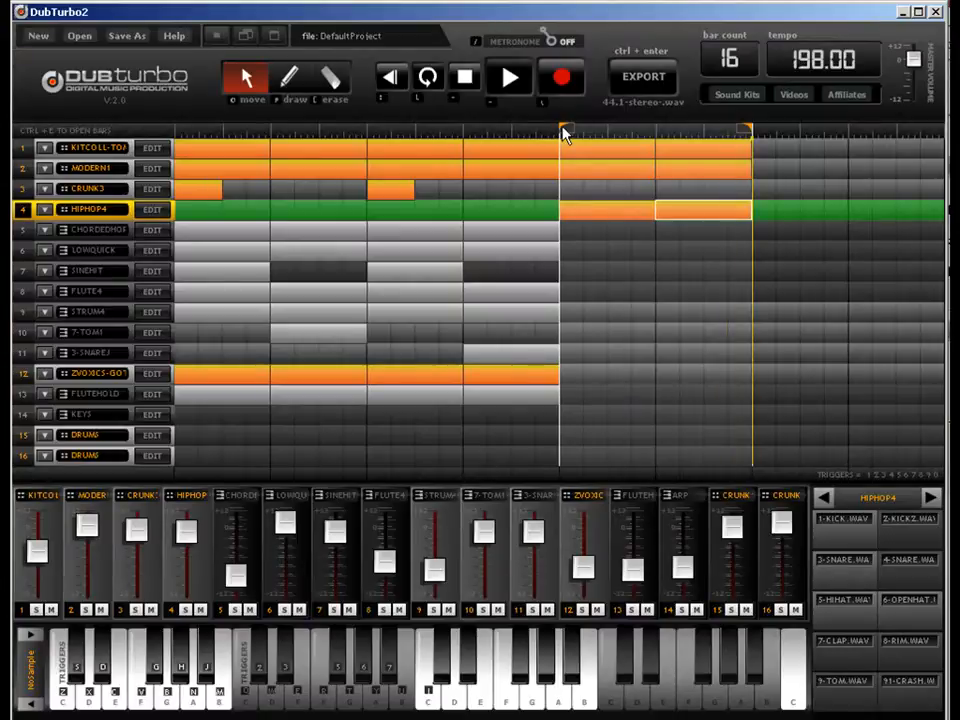
{"action": "left_click", "coordinate": [150, 211]}
{"action": "left_click_drag", "start_coordinate": [180, 196], "coordinate": [176, 300]}
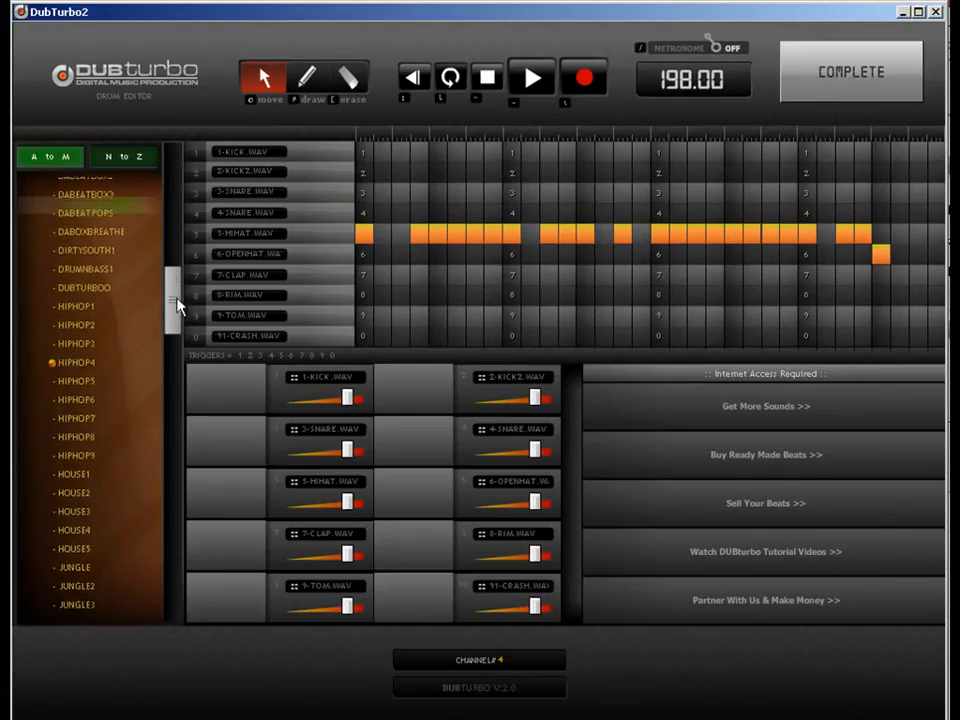
{"action": "left_click", "coordinate": [96, 390]}
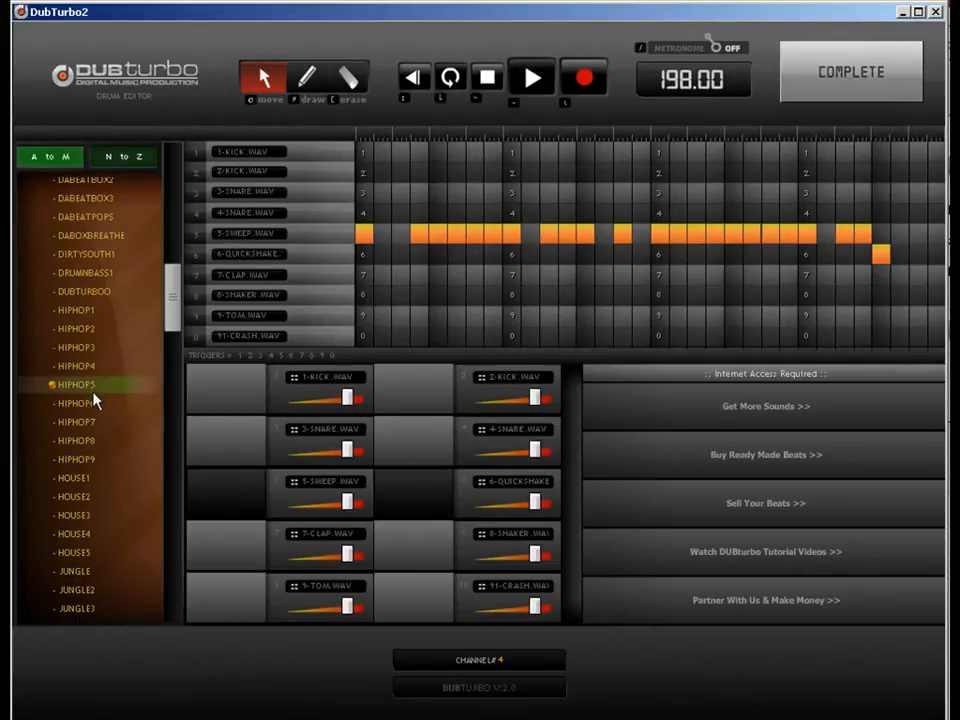
{"action": "left_click", "coordinate": [94, 482]}
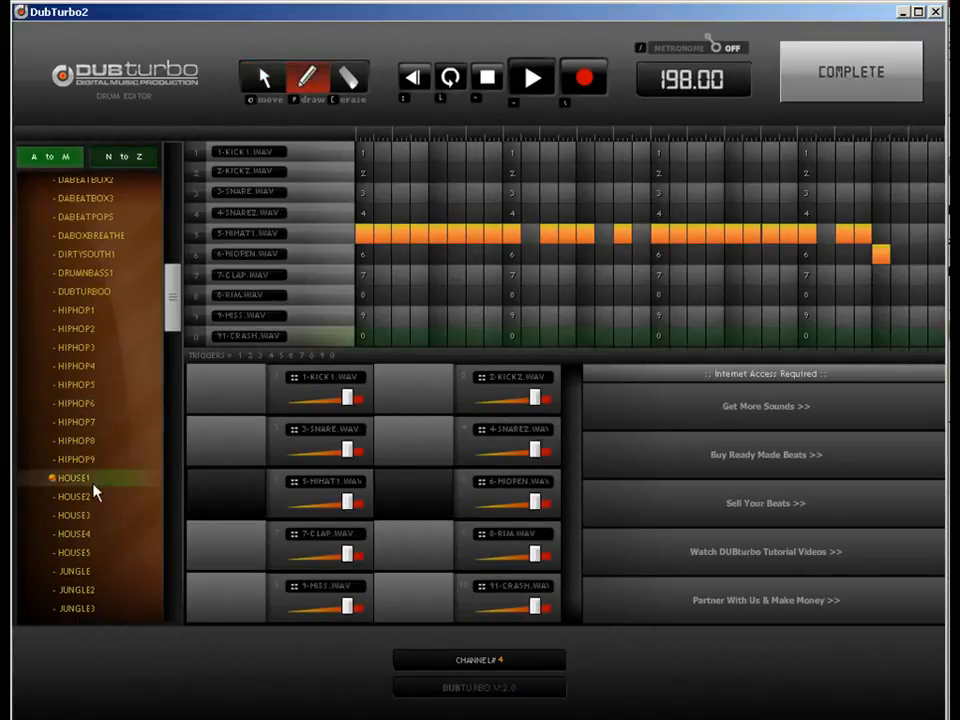
{"action": "left_click", "coordinate": [836, 106]}
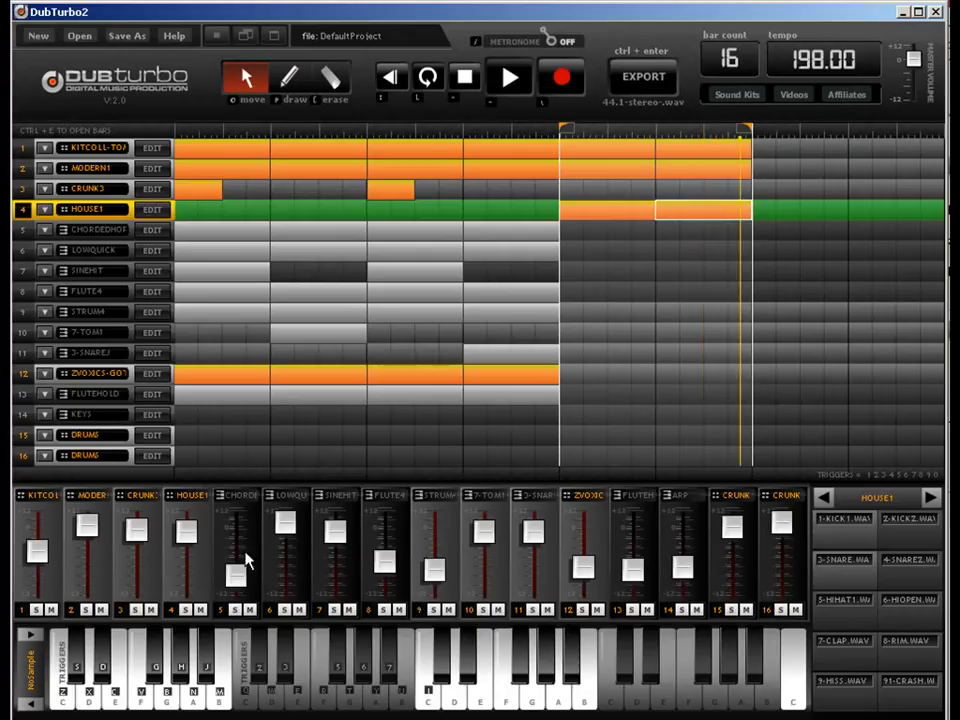
Lower the HOUSE1 track's volume slightly and copy the bars 9–12 patterns of tracks 1, 2 and 4 to bars 13–16.
{"action": "left_click_drag", "start_coordinate": [183, 530], "coordinate": [187, 550]}
{"action": "left_click", "coordinate": [632, 188]}
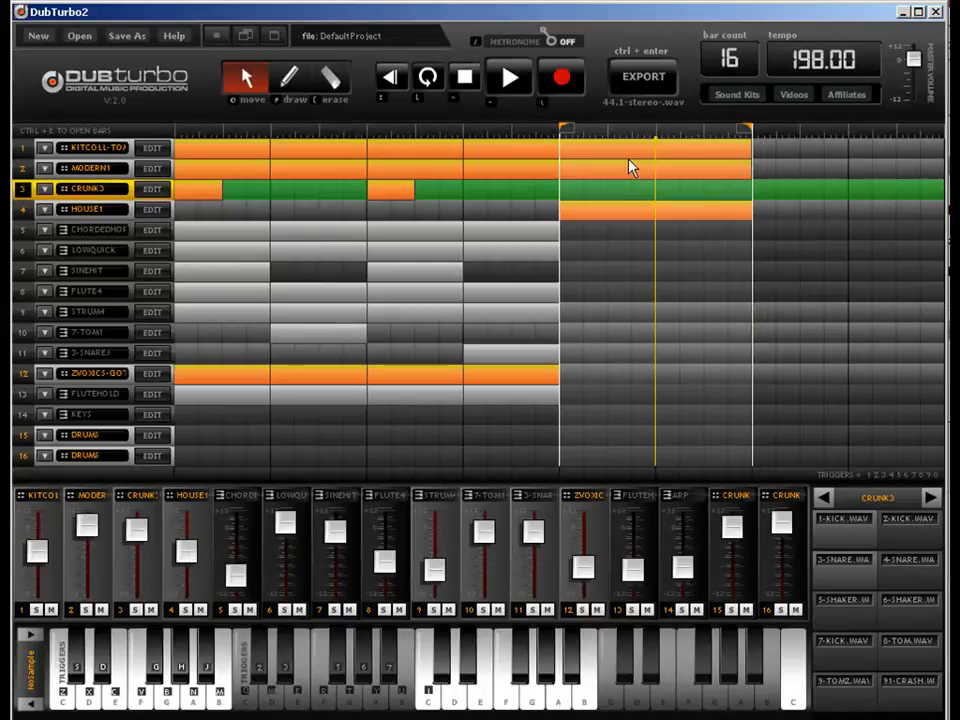
{"action": "left_click", "coordinate": [628, 149]}
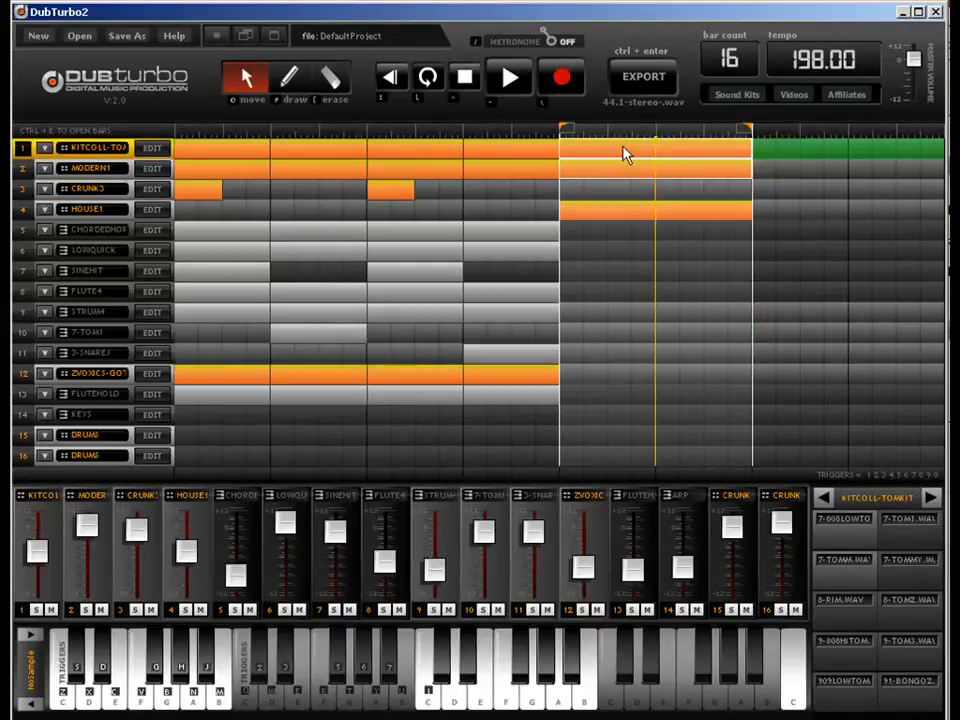
{"action": "left_click_drag", "start_coordinate": [623, 154], "coordinate": [830, 150]}
{"action": "left_click", "coordinate": [594, 216]}
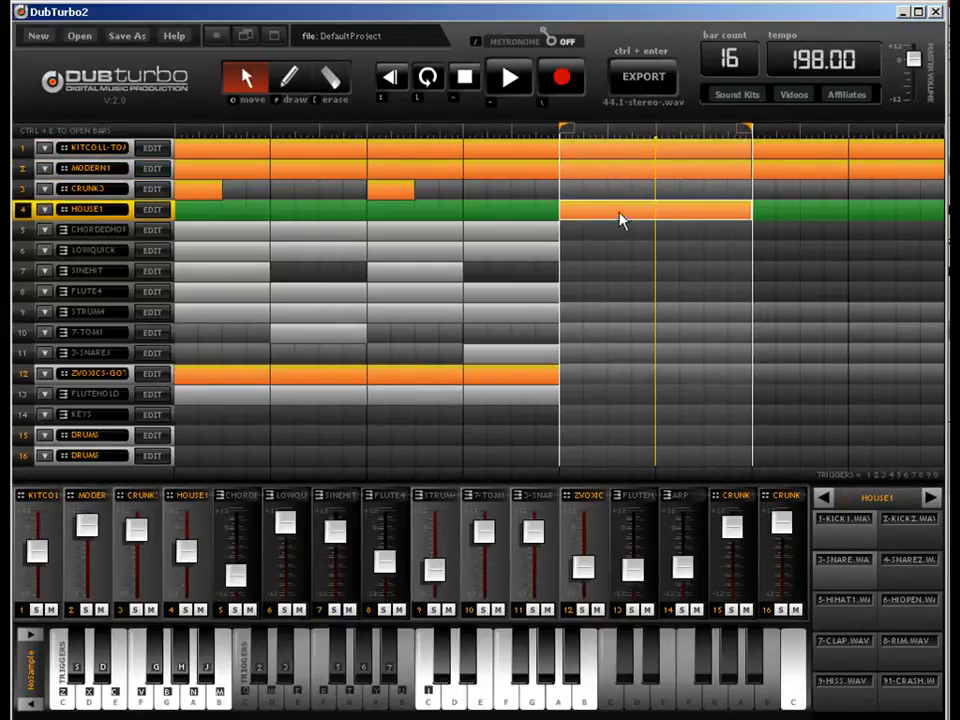
{"action": "left_click_drag", "start_coordinate": [620, 220], "coordinate": [831, 214]}
View the track 1 drum pattern in bars 15–16 and return to the arrangement.
{"action": "left_click", "coordinate": [872, 152]}
{"action": "key", "text": "ctrl+e"}
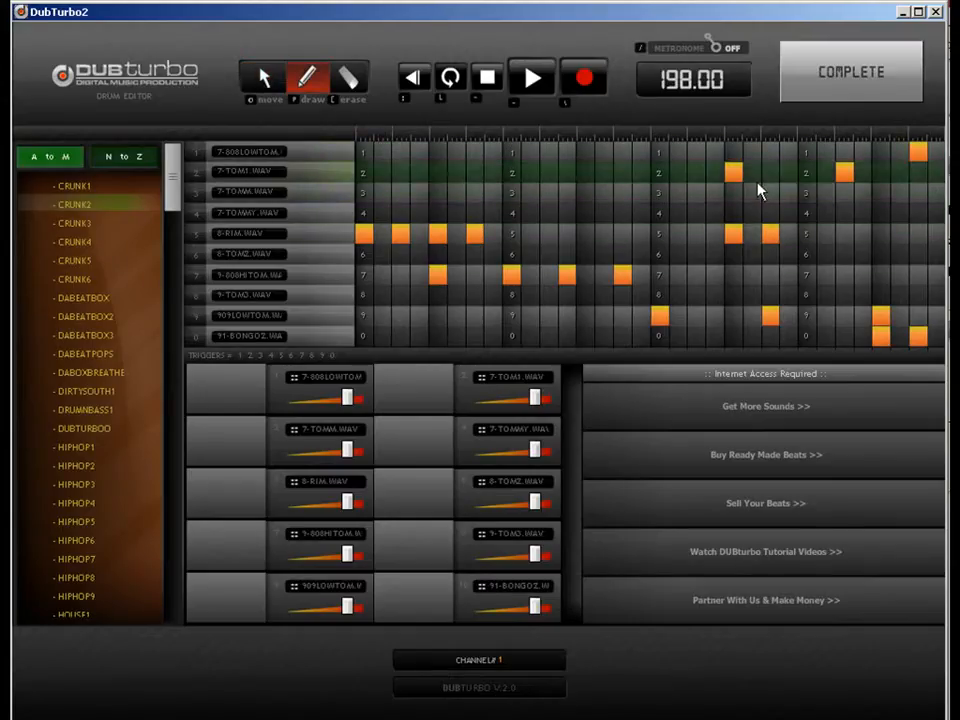
{"action": "left_click", "coordinate": [864, 72]}
Add four 3-SNARE21.WAV hits across the second half of the MODERN1 pattern in bars 15–16.
{"action": "left_click", "coordinate": [877, 174]}
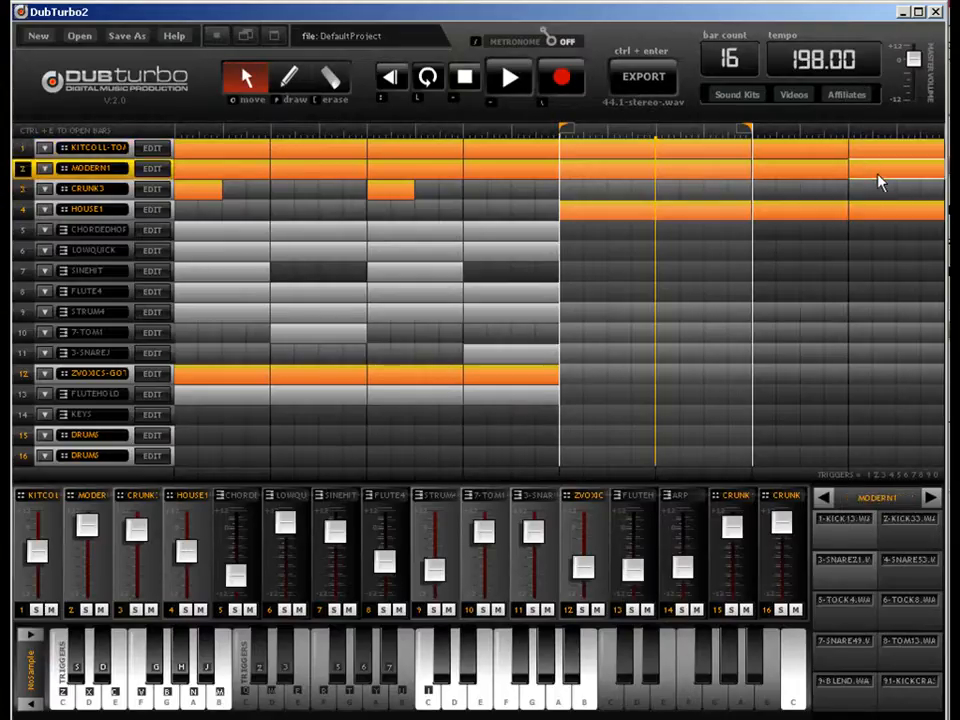
{"action": "key", "text": "ctrl+e"}
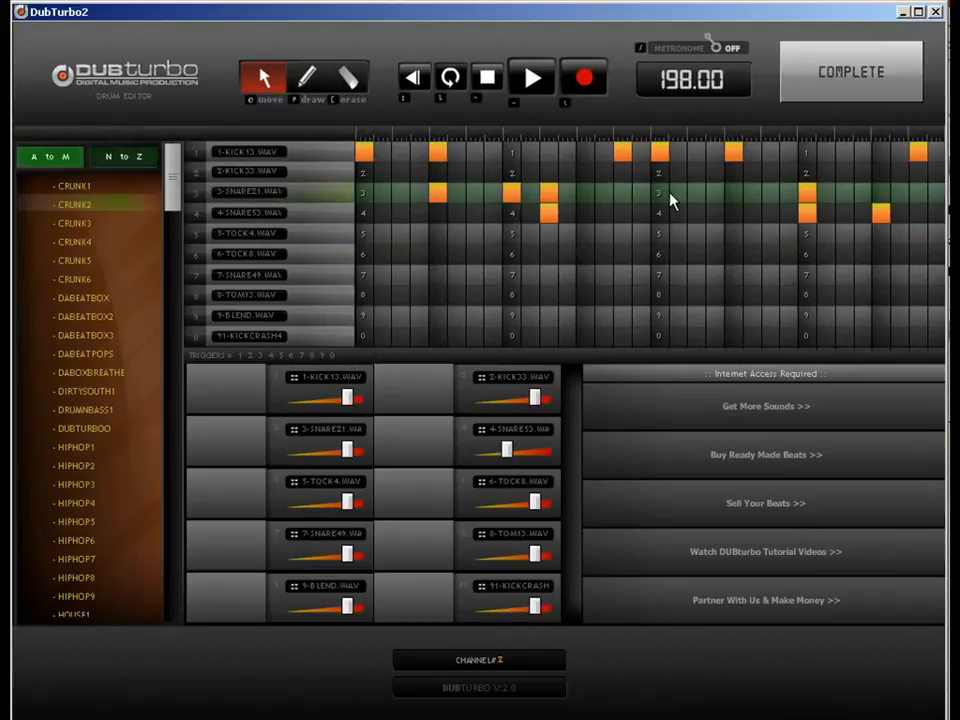
{"action": "key", "text": "w"}
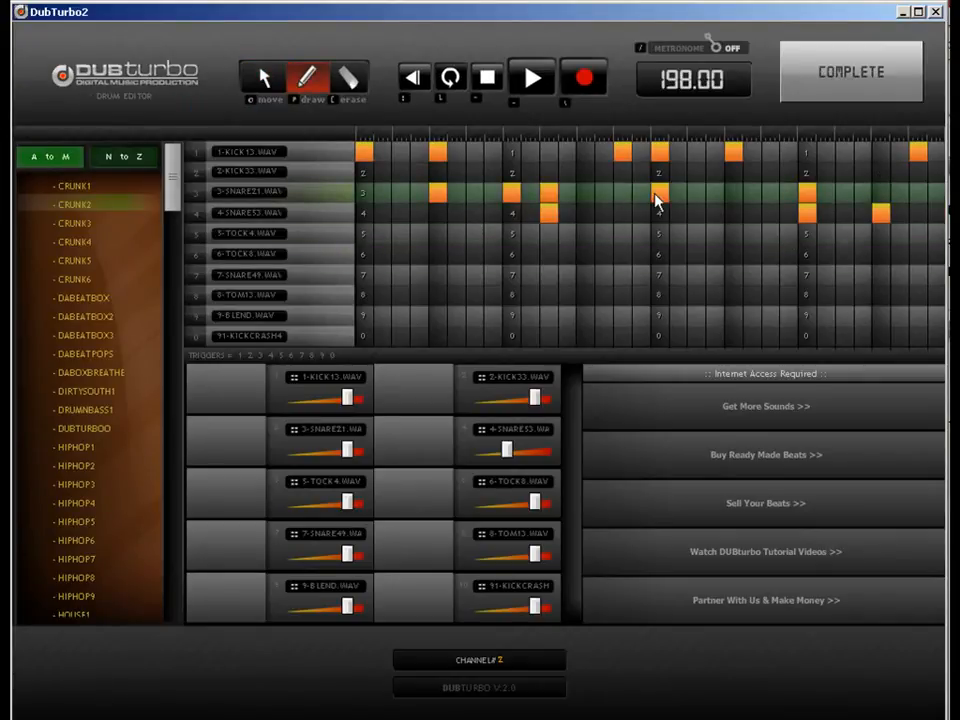
{"action": "left_click", "coordinate": [771, 197]}
{"action": "left_click", "coordinate": [852, 197]}
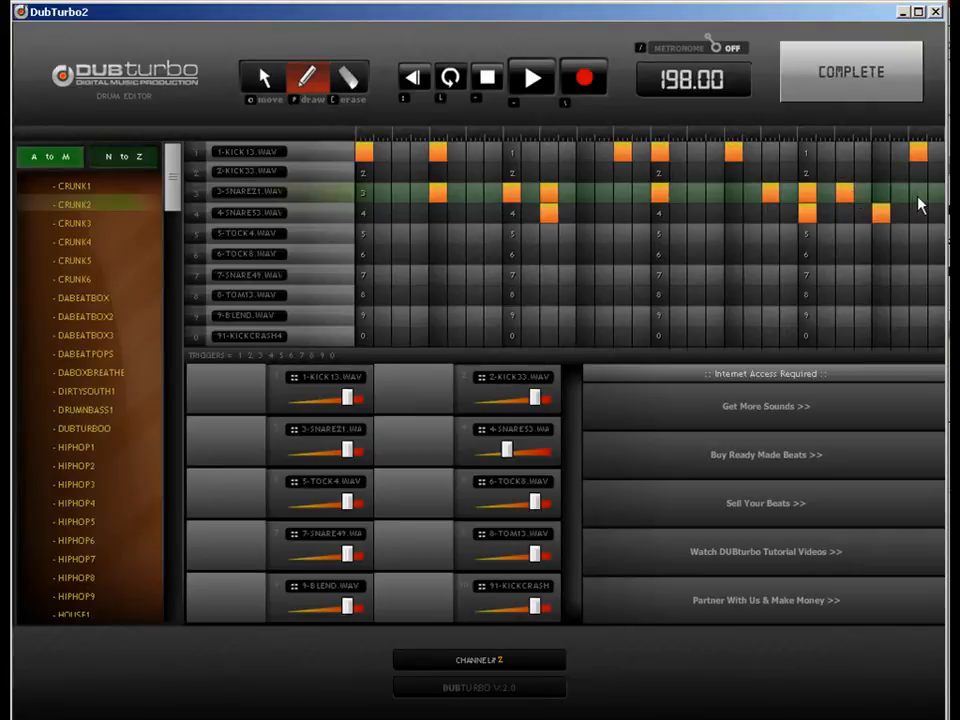
{"action": "left_click", "coordinate": [918, 195]}
Add four 1-KICK13.WAV hits in the last quarter of the MODERN1 pattern and return to the arrangement.
{"action": "left_click", "coordinate": [806, 152]}
{"action": "left_click", "coordinate": [844, 152]}
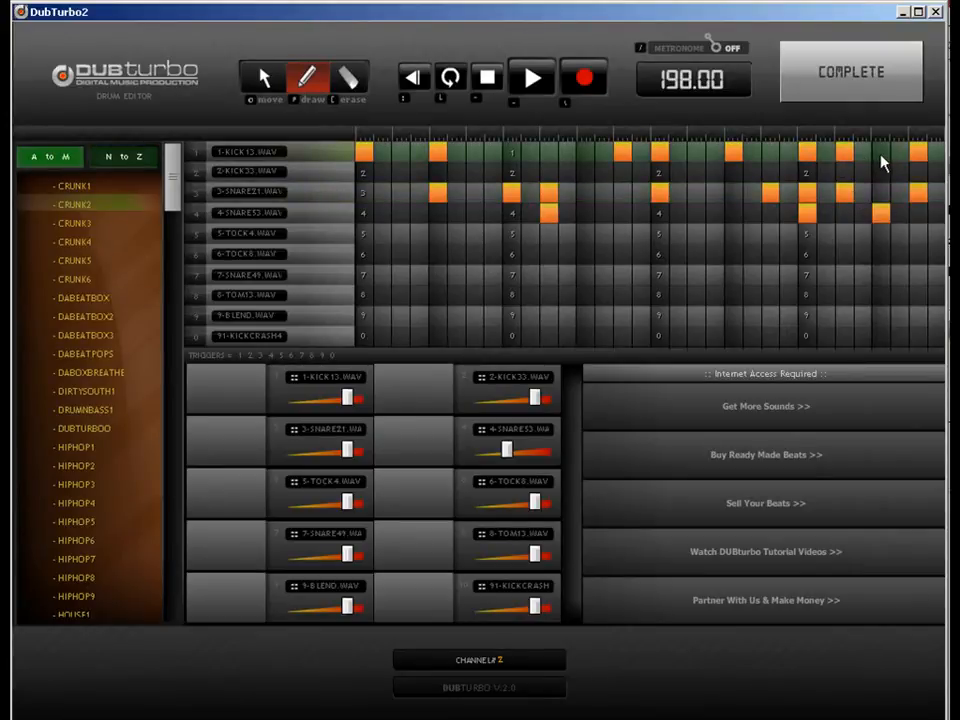
{"action": "left_click", "coordinate": [881, 152]}
{"action": "left_click", "coordinate": [899, 152]}
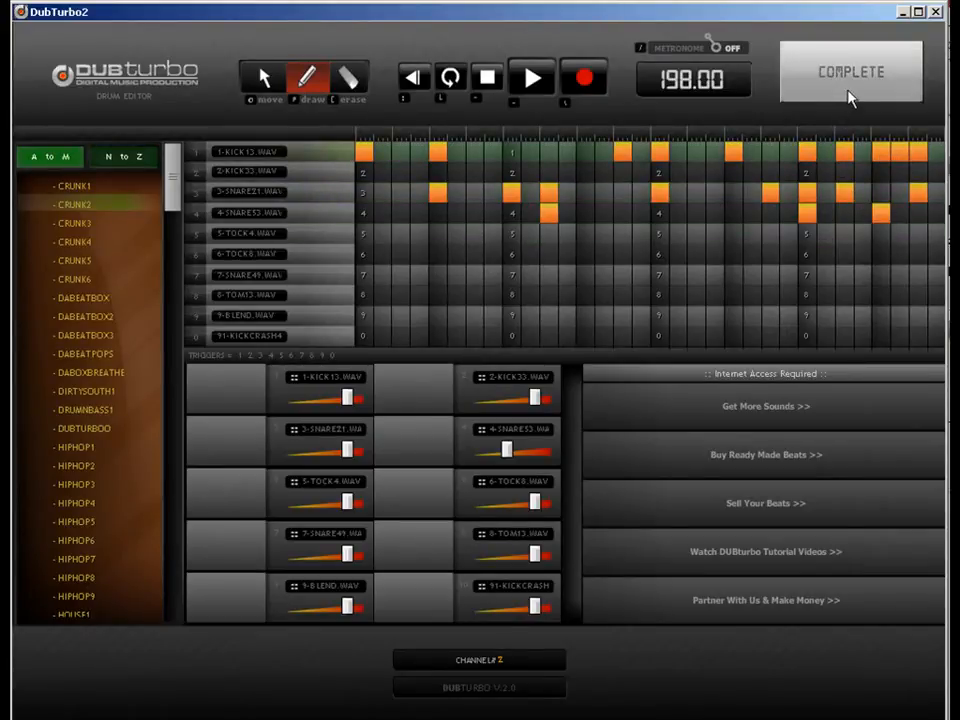
{"action": "left_click", "coordinate": [850, 97]}
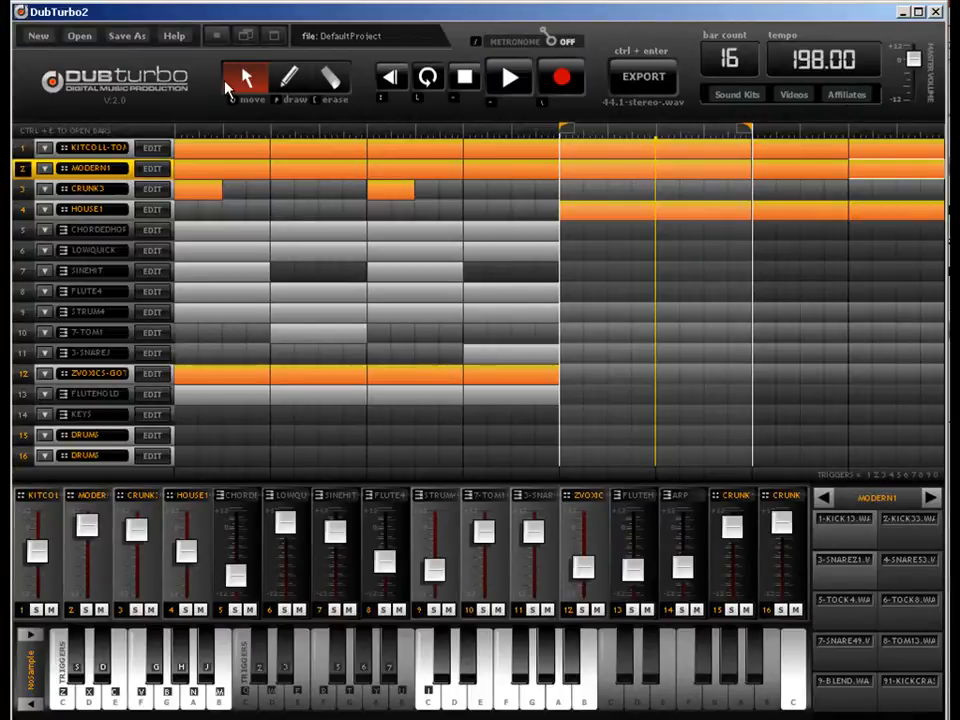
Copy all patterns of tracks 5 and 6 from bars 1–8 to bars 9–16.
{"action": "left_click", "coordinate": [510, 255]}
{"action": "left_click", "coordinate": [423, 254], "text": "shift"}
{"action": "left_click", "coordinate": [423, 235], "text": "shift"}
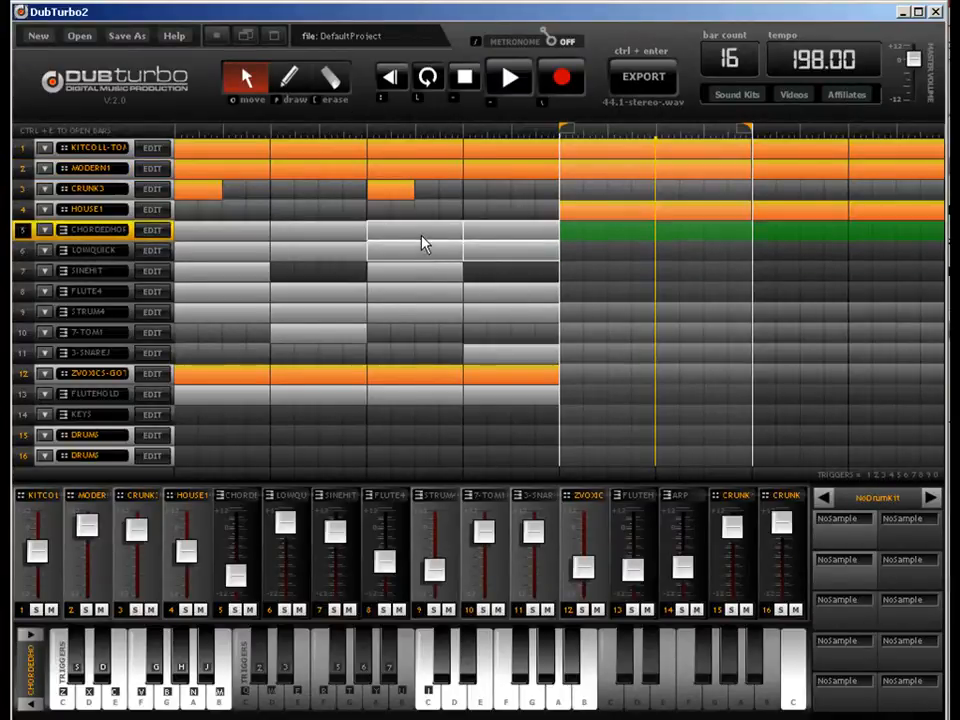
{"action": "left_click", "coordinate": [340, 231], "text": "shift"}
{"action": "left_click", "coordinate": [315, 251], "text": "shift"}
{"action": "left_click", "coordinate": [256, 251], "text": "shift"}
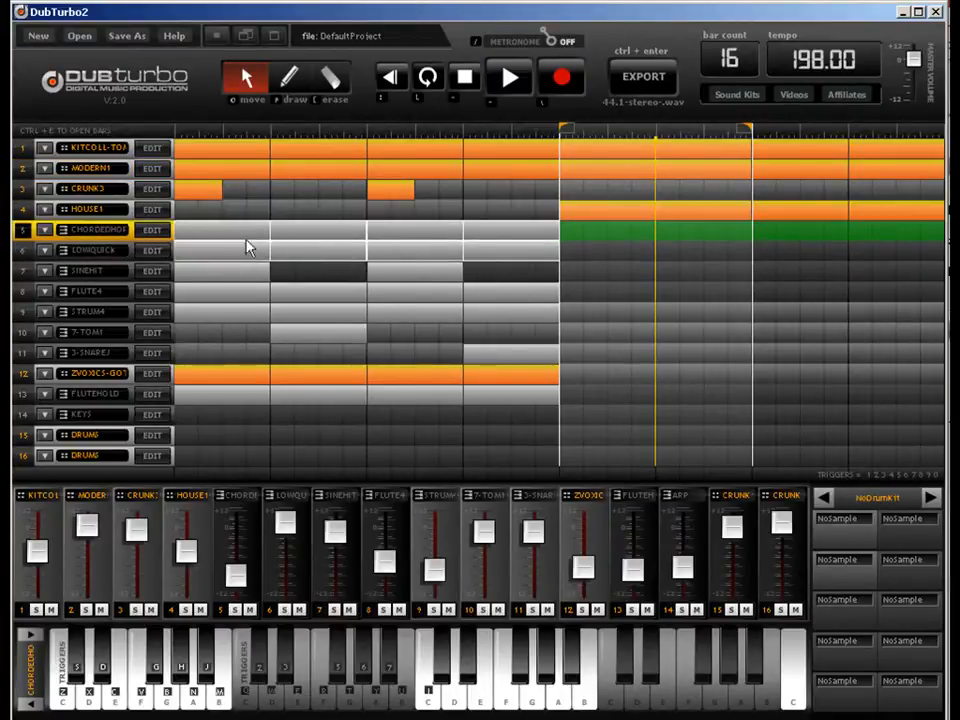
{"action": "left_click_drag", "start_coordinate": [246, 242], "coordinate": [622, 236]}
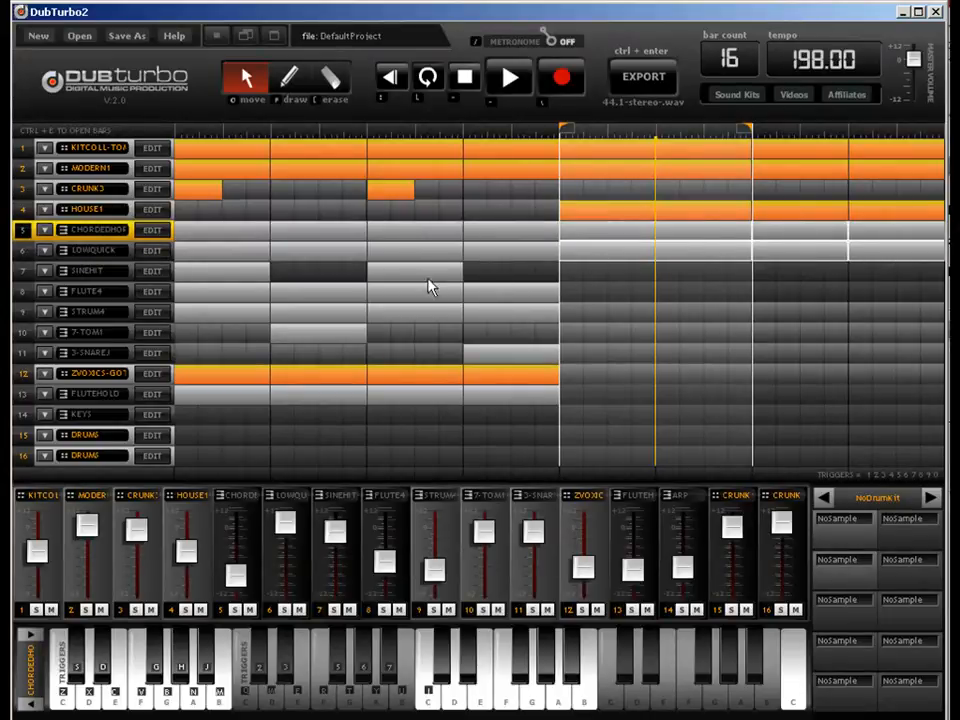
Move the SINEHIT patterns to bars 7–8 and 15–16, the 7-TOM1 pattern to bars 11–12, and the 3-SNAREJ pattern to bars 3–4.
{"action": "left_click", "coordinate": [456, 279]}
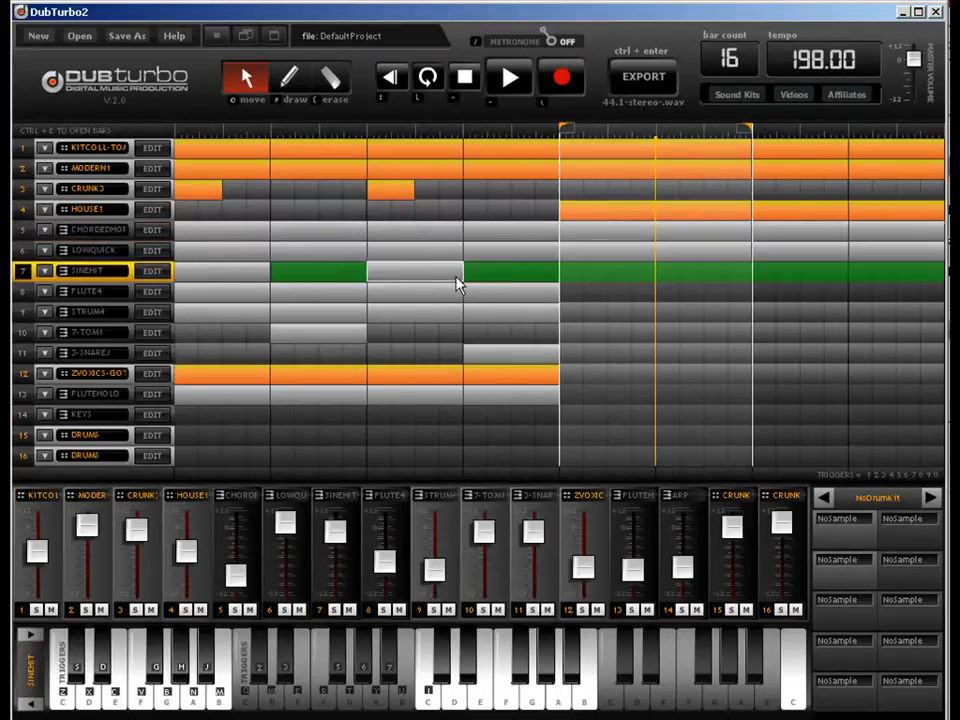
{"action": "left_click_drag", "start_coordinate": [251, 274], "coordinate": [902, 276]}
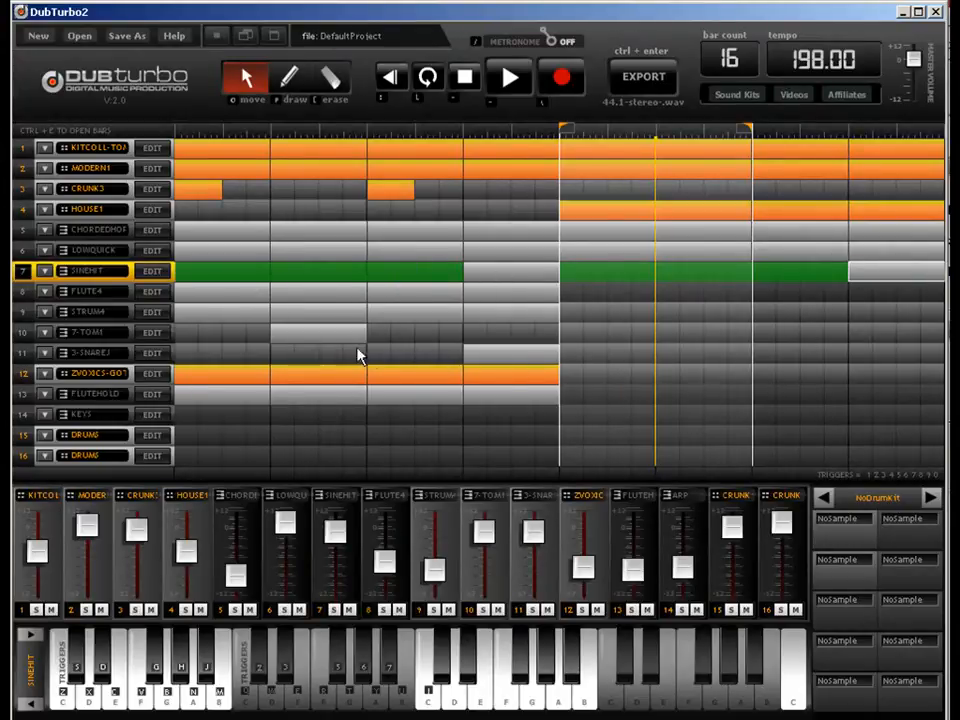
{"action": "left_click_drag", "start_coordinate": [326, 340], "coordinate": [723, 341]}
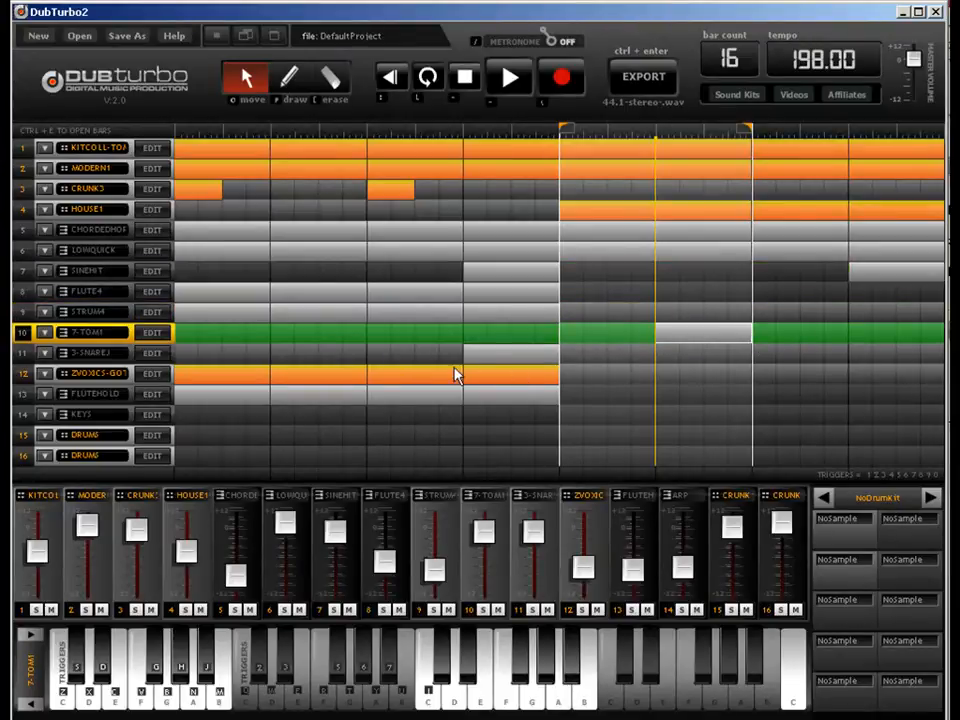
{"action": "left_click_drag", "start_coordinate": [514, 358], "coordinate": [343, 362]}
Copy the FLUTEHOLD and STRUM4 patterns from bars 1–8 to bars 9–16.
{"action": "left_click", "coordinate": [268, 385]}
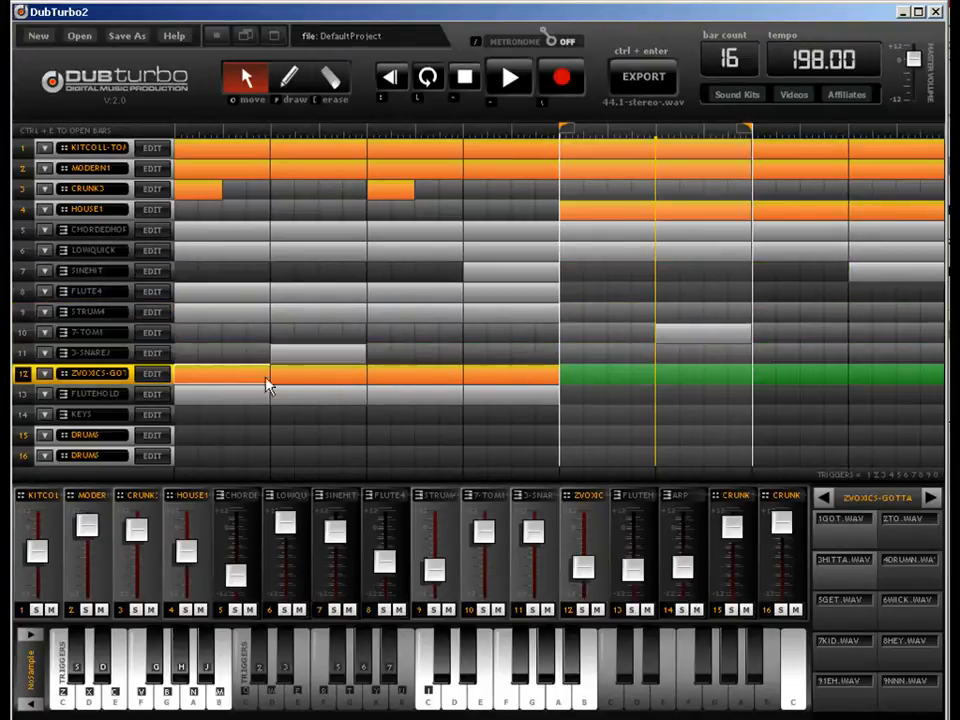
{"action": "left_click_drag", "start_coordinate": [268, 385], "coordinate": [548, 388]}
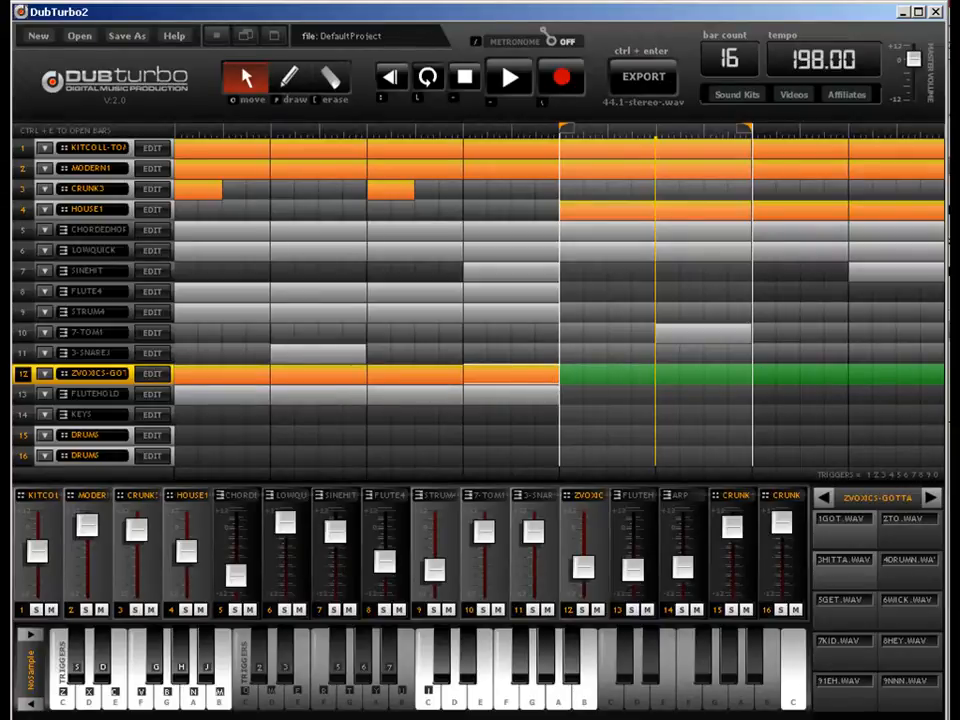
{"action": "left_click", "coordinate": [229, 396]}
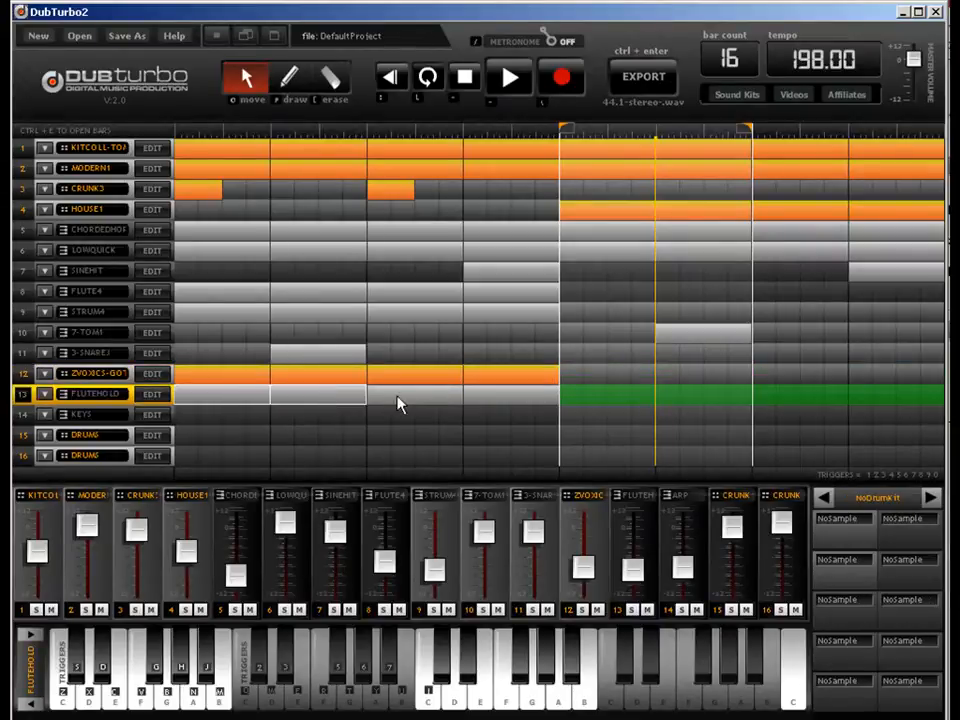
{"action": "left_click_drag", "start_coordinate": [233, 403], "coordinate": [632, 397]}
{"action": "left_click", "coordinate": [229, 320]}
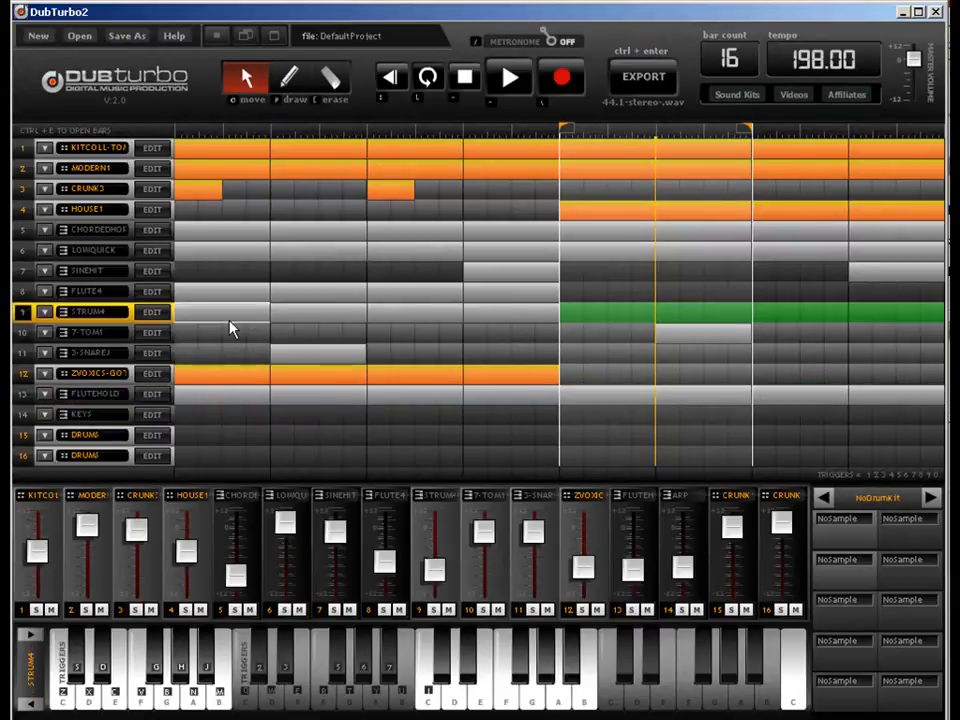
{"action": "left_click_drag", "start_coordinate": [308, 322], "coordinate": [446, 323]}
{"action": "left_click_drag", "start_coordinate": [367, 325], "coordinate": [695, 319]}
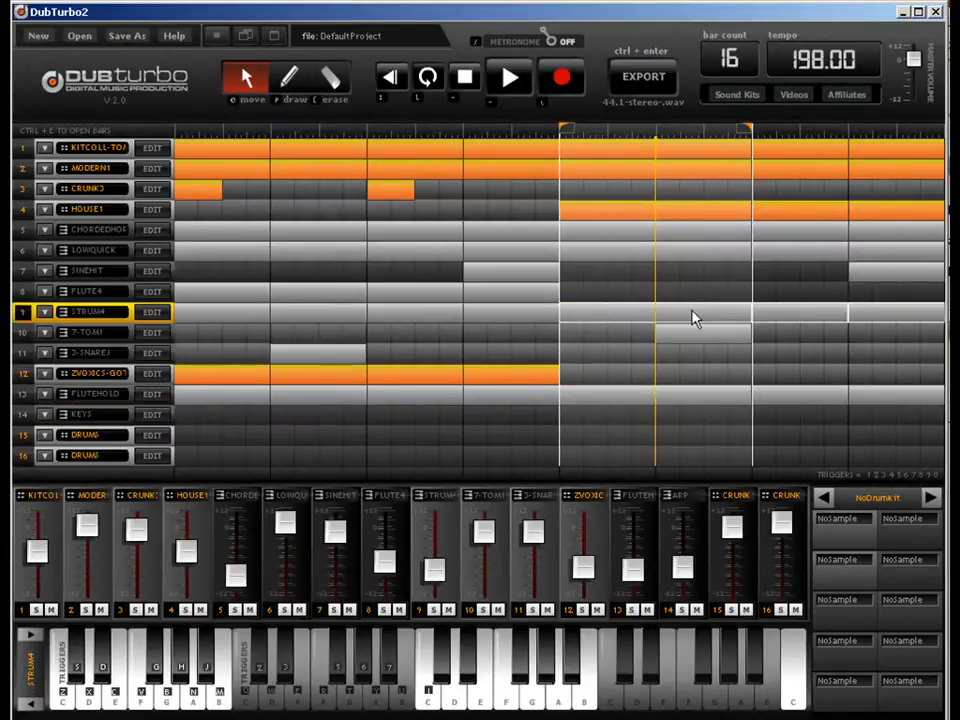
Extend the loop region to span all 16 bars.
{"action": "left_click", "coordinate": [255, 295]}
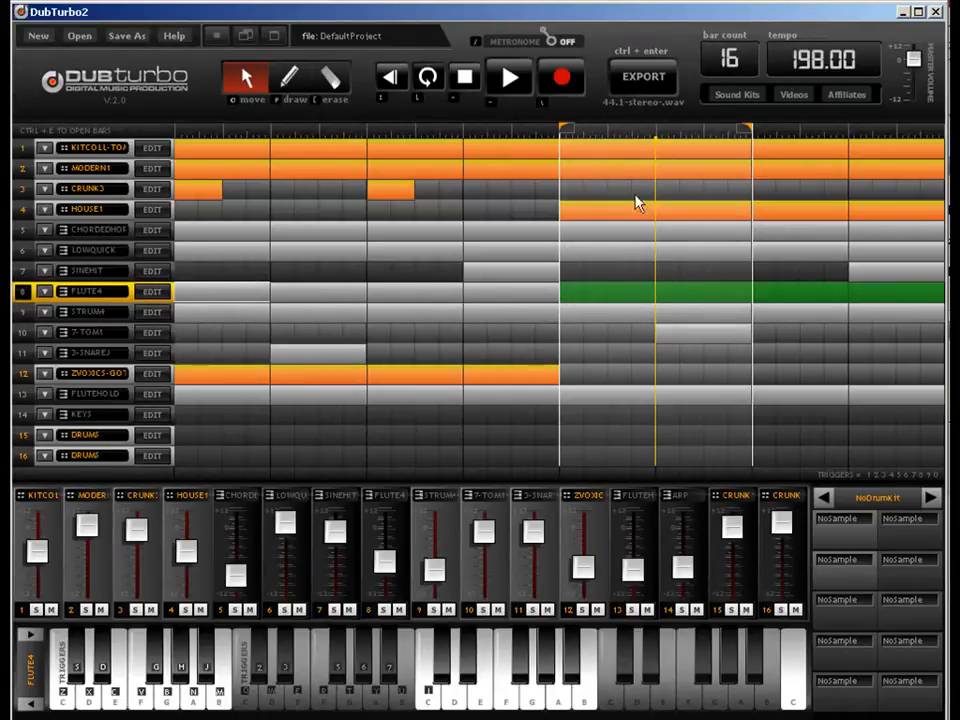
{"action": "left_click_drag", "start_coordinate": [748, 130], "coordinate": [926, 133]}
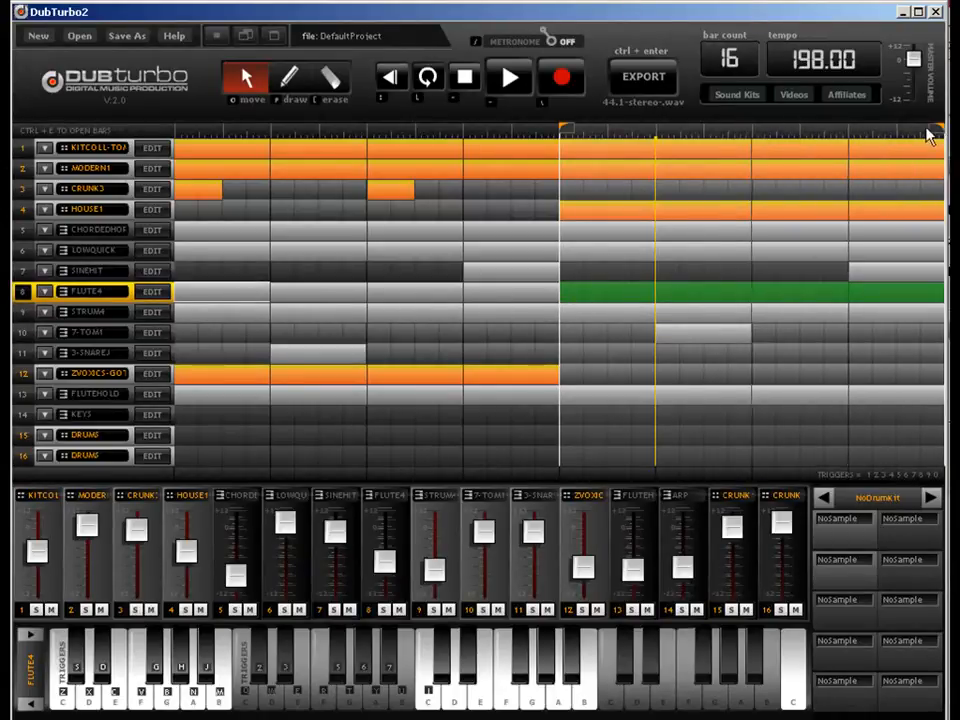
{"action": "left_click_drag", "start_coordinate": [566, 130], "coordinate": [152, 147]}
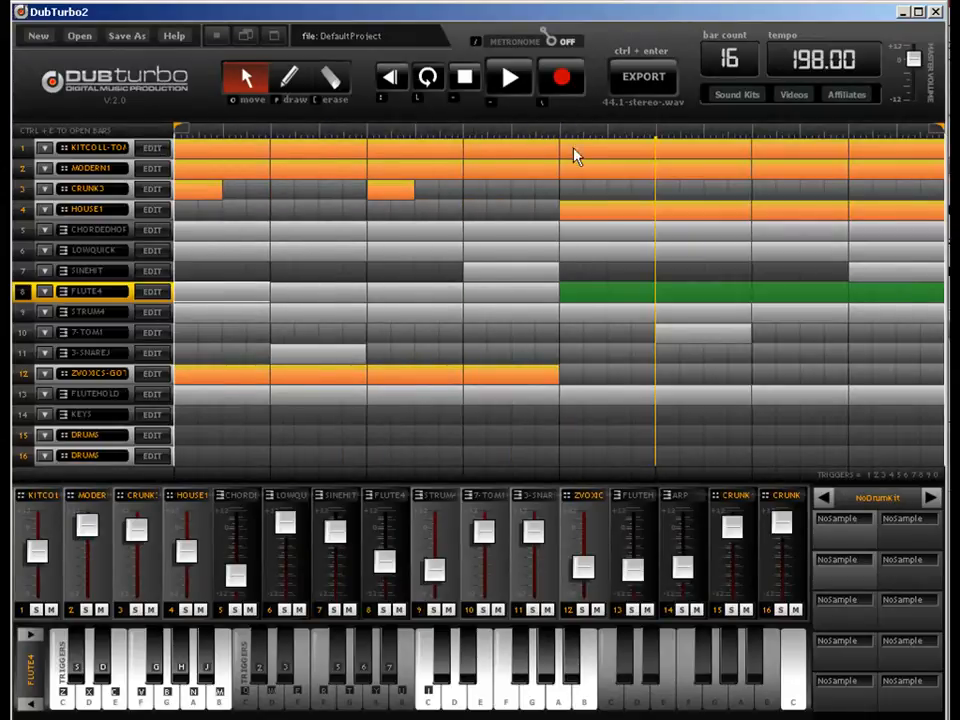
Copy a CRUNK3 pattern to bar 9 and the 3-SNAREJ pattern to bars 15–16.
{"action": "left_click", "coordinate": [399, 195]}
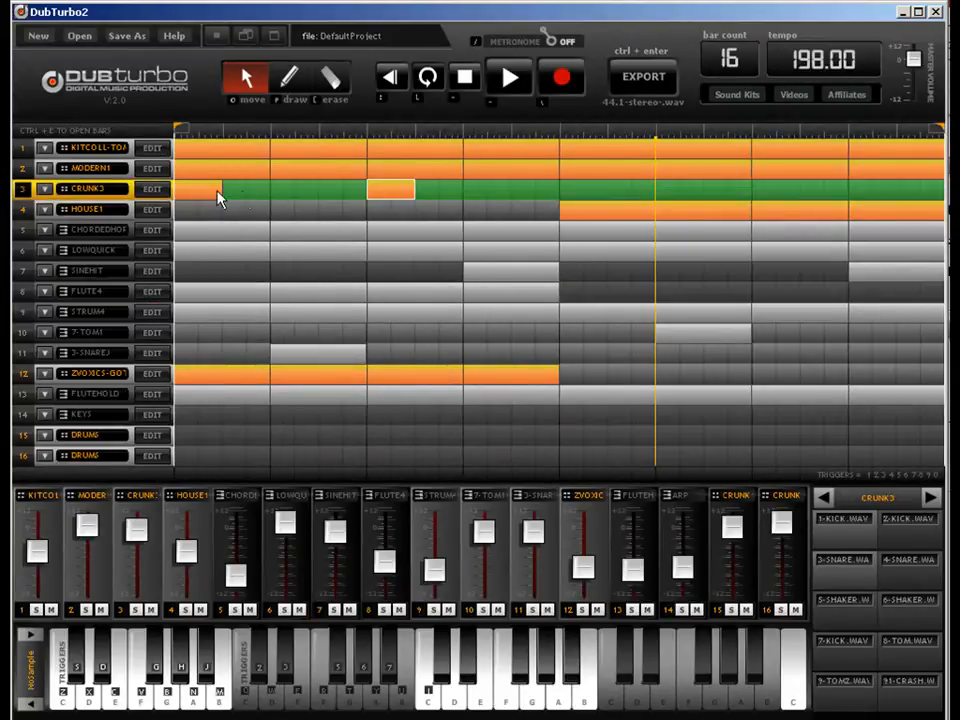
{"action": "left_click", "coordinate": [393, 198]}
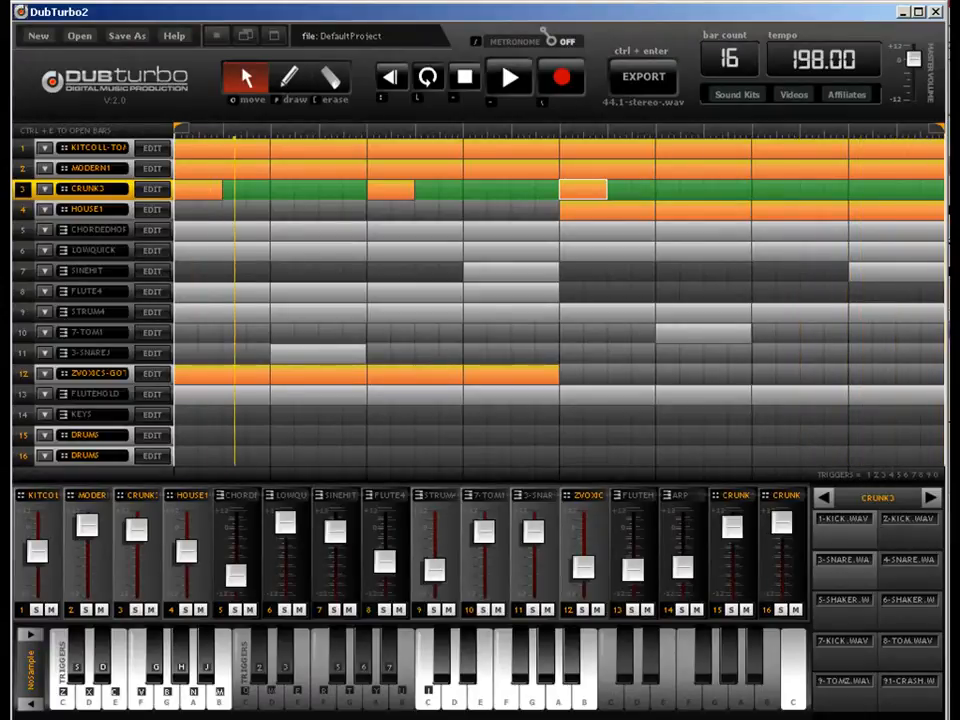
{"action": "left_click", "coordinate": [312, 358]}
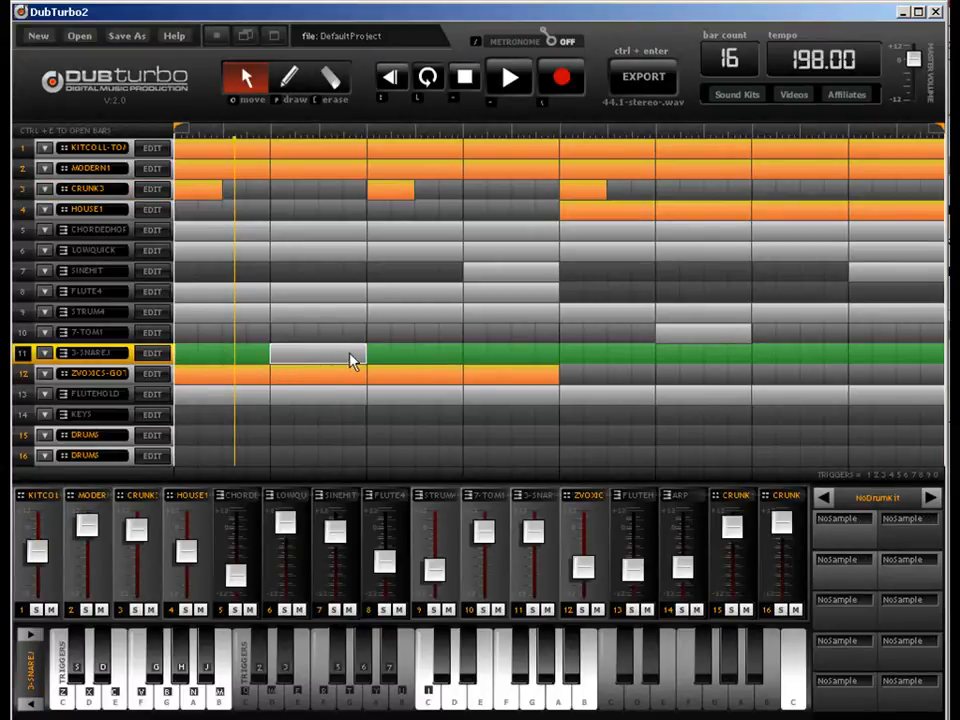
{"action": "left_click_drag", "start_coordinate": [352, 362], "coordinate": [885, 360]}
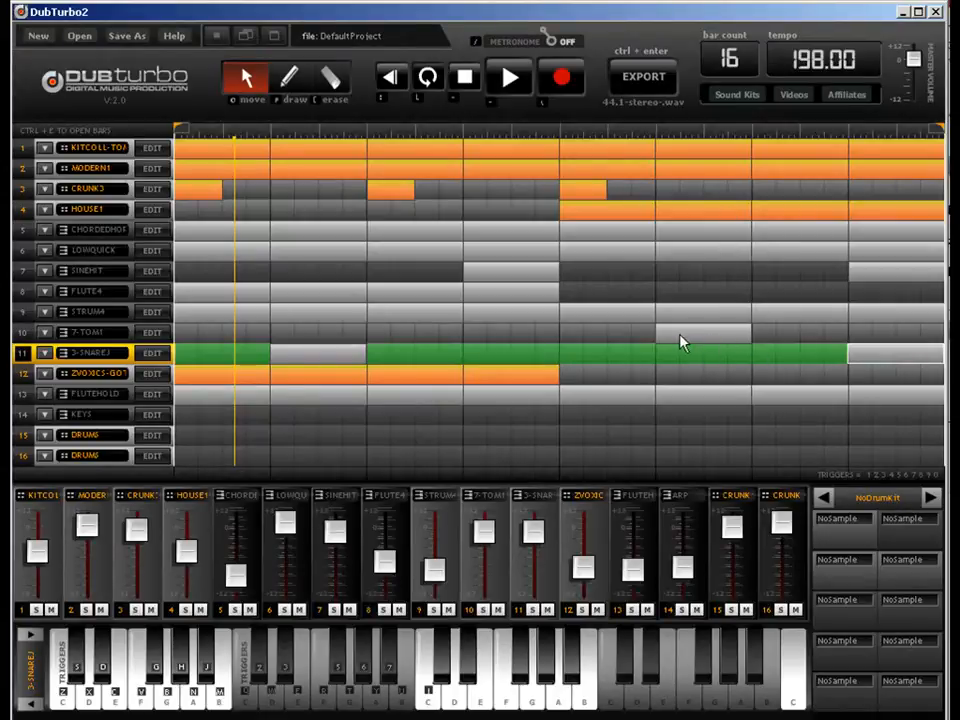
Erase all last-quarter hits and the third quarter's 8-RIM.WAV hits from track 1's bars 11–12 pattern, and return to the arrangement.
{"action": "left_click", "coordinate": [729, 147]}
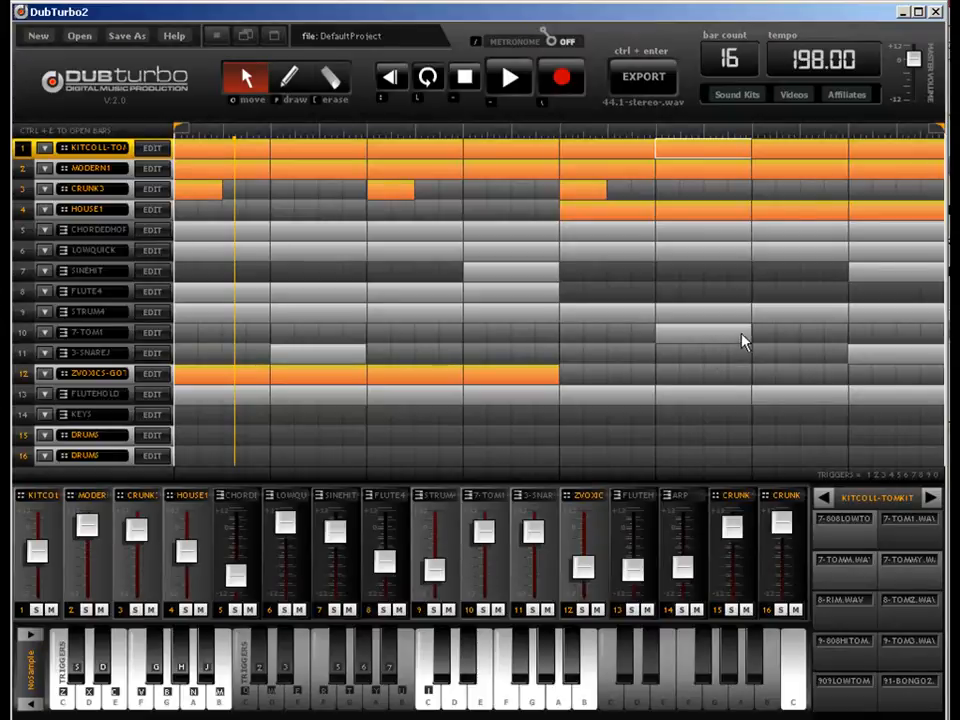
{"action": "double_click", "coordinate": [741, 152]}
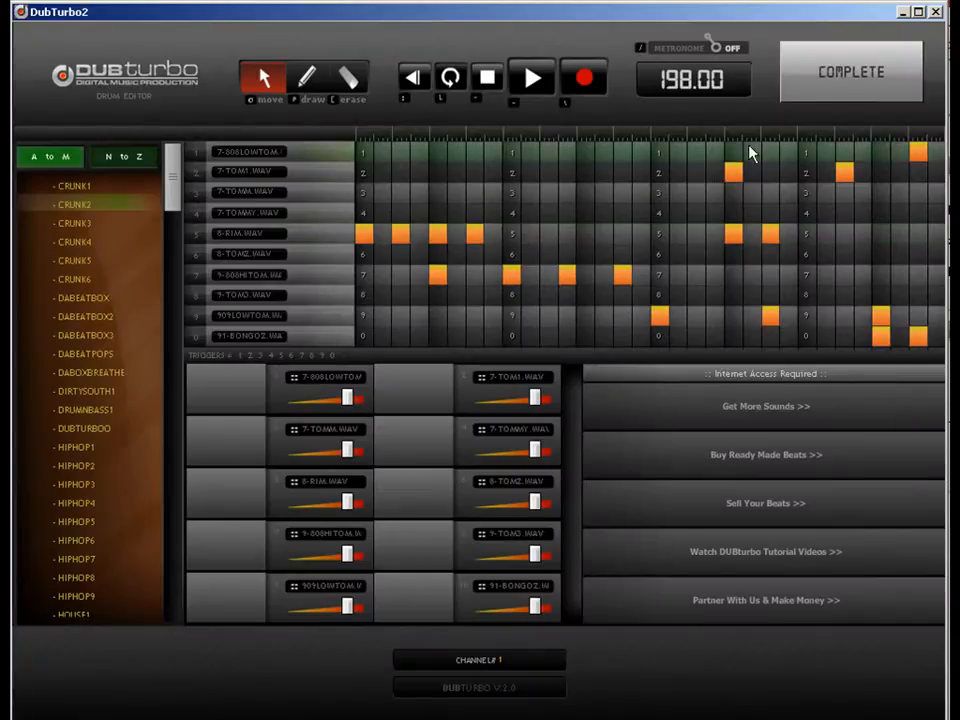
{"action": "key", "text": "bracketleft"}
{"action": "left_click", "coordinate": [881, 335]}
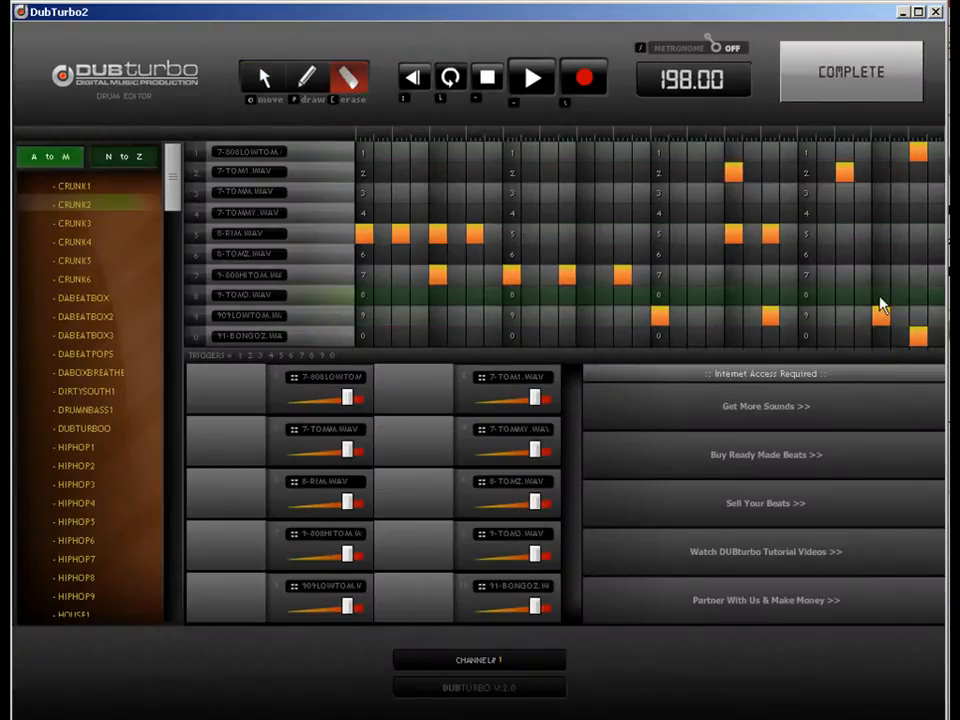
{"action": "left_click", "coordinate": [881, 315]}
{"action": "left_click", "coordinate": [915, 336]}
{"action": "left_click", "coordinate": [918, 153]}
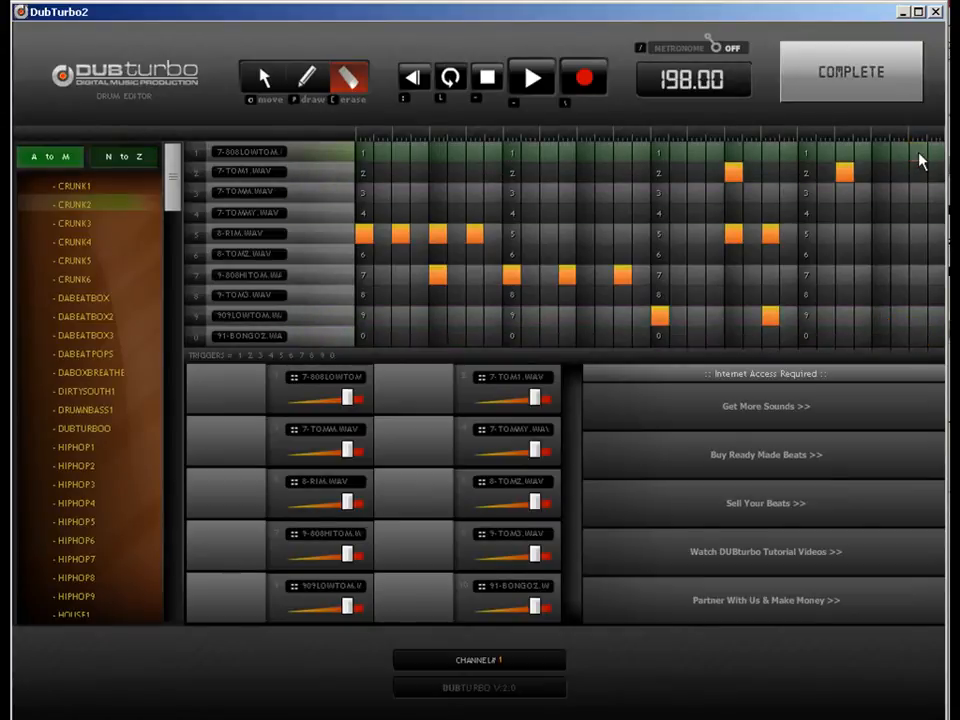
{"action": "left_click", "coordinate": [845, 172]}
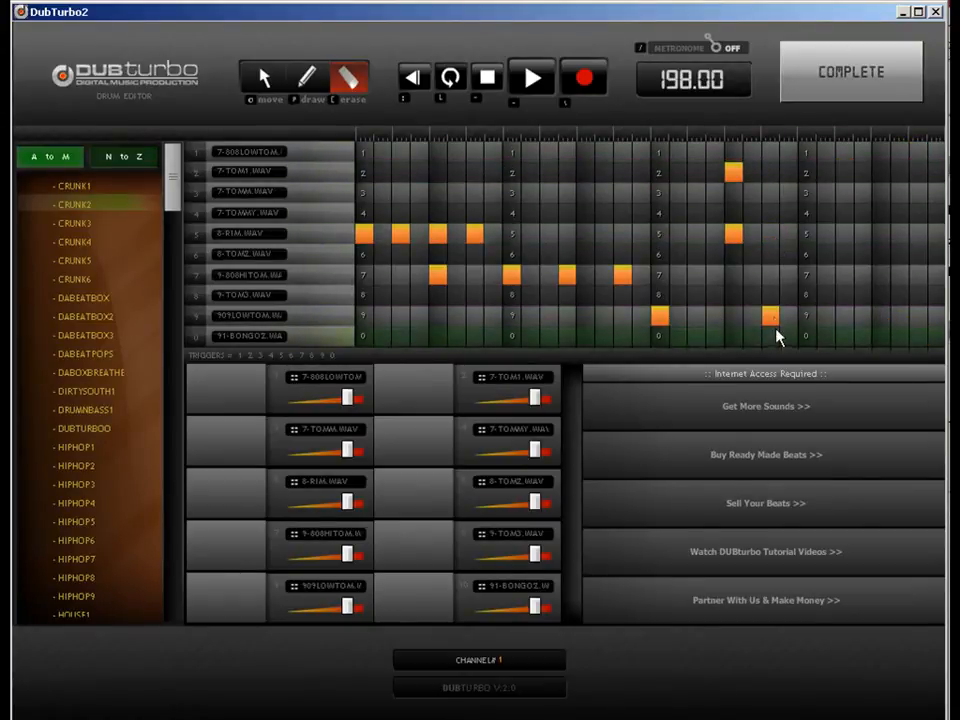
{"action": "left_click", "coordinate": [733, 233]}
{"action": "left_click", "coordinate": [805, 95]}
Erase the third quarter's second 1-KICK13.WAV hit and all last-quarter snare hits from MODERN1's bars 11–12 pattern, and return to the arrangement.
{"action": "left_click", "coordinate": [707, 168]}
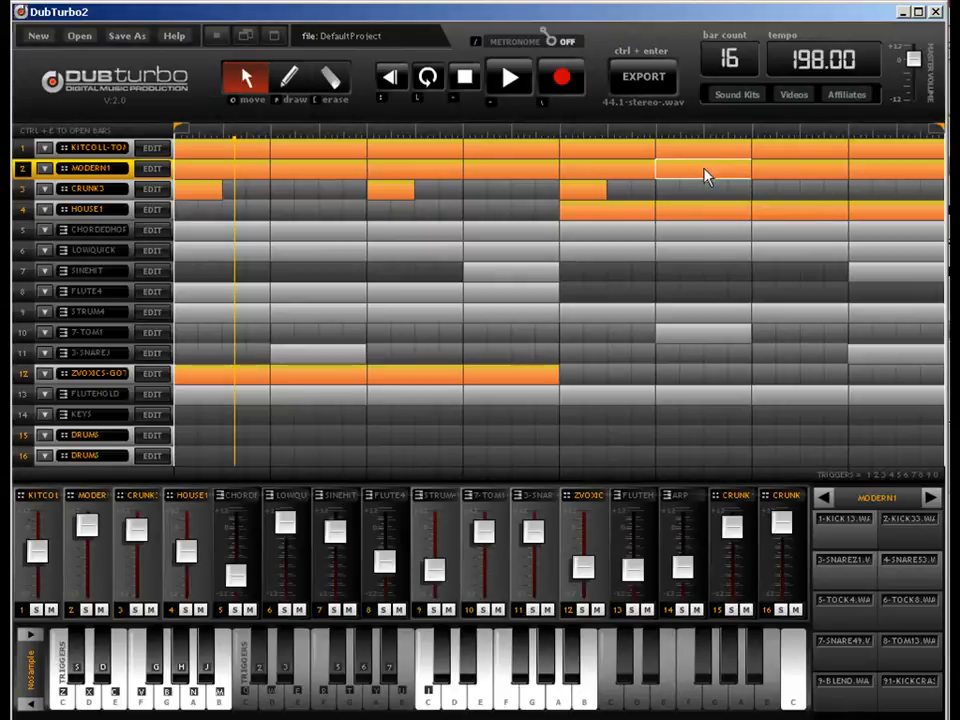
{"action": "double_click", "coordinate": [705, 170]}
{"action": "left_click", "coordinate": [351, 79]}
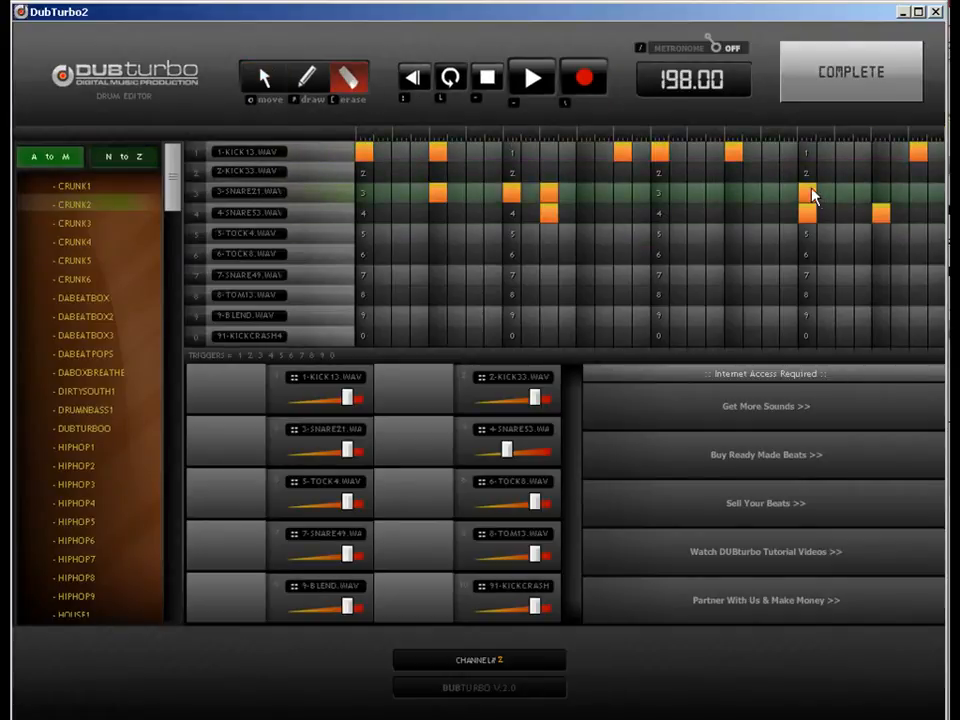
{"action": "left_click", "coordinate": [733, 152]}
{"action": "left_click", "coordinate": [807, 212]}
{"action": "left_click", "coordinate": [807, 192]}
{"action": "left_click", "coordinate": [880, 212]}
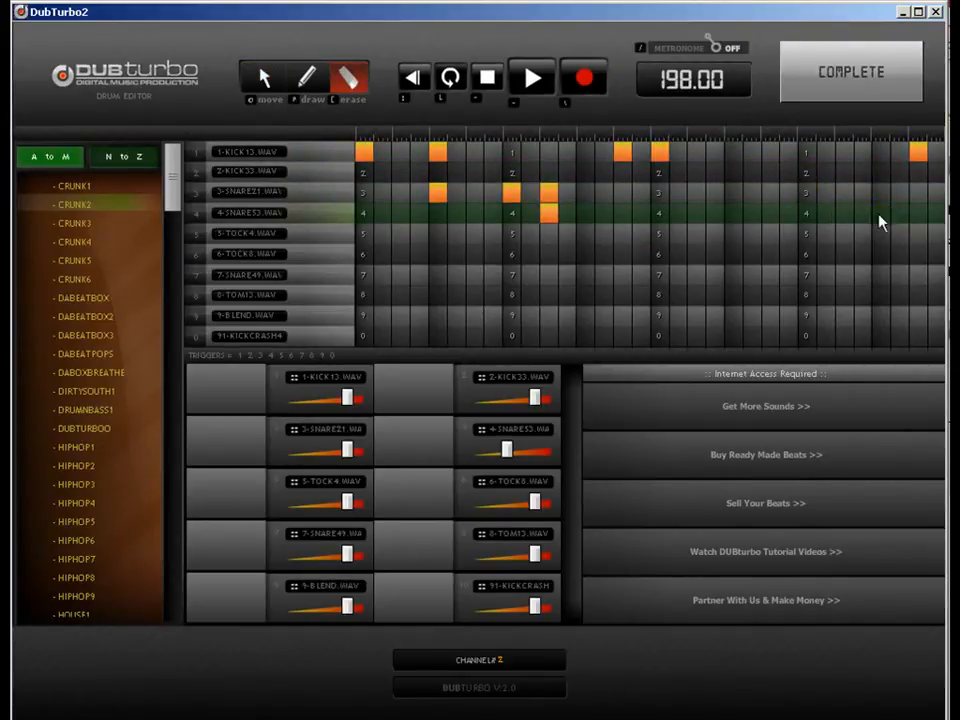
{"action": "left_click", "coordinate": [848, 88]}
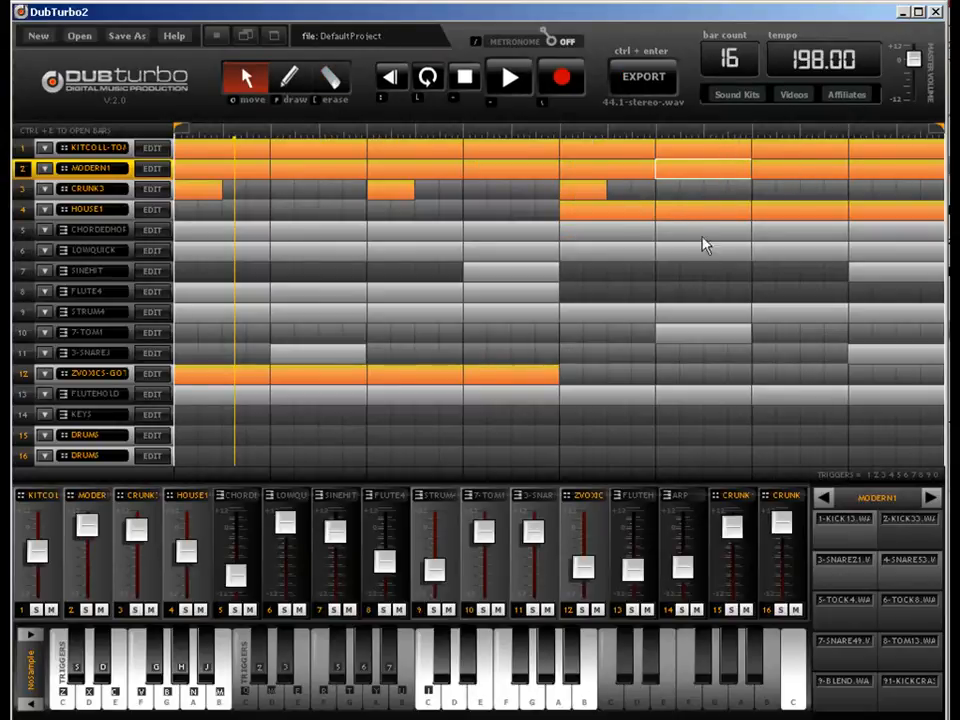
Inspect the hits in HOUSE1's bars 11–12 pattern and return to the arrangement.
{"action": "left_click", "coordinate": [705, 213]}
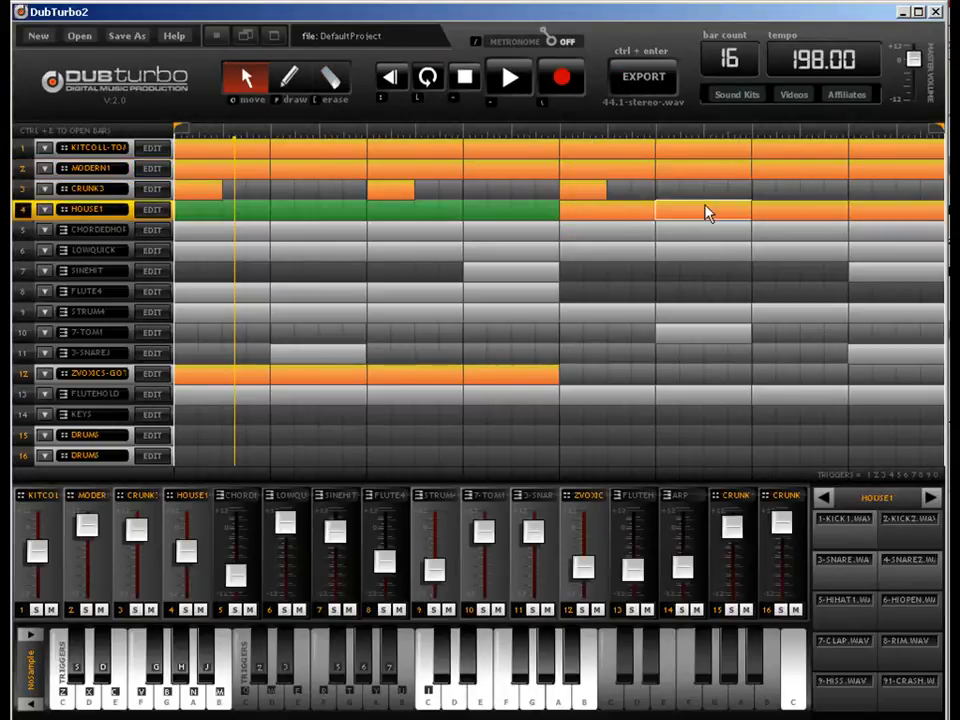
{"action": "double_click", "coordinate": [706, 215]}
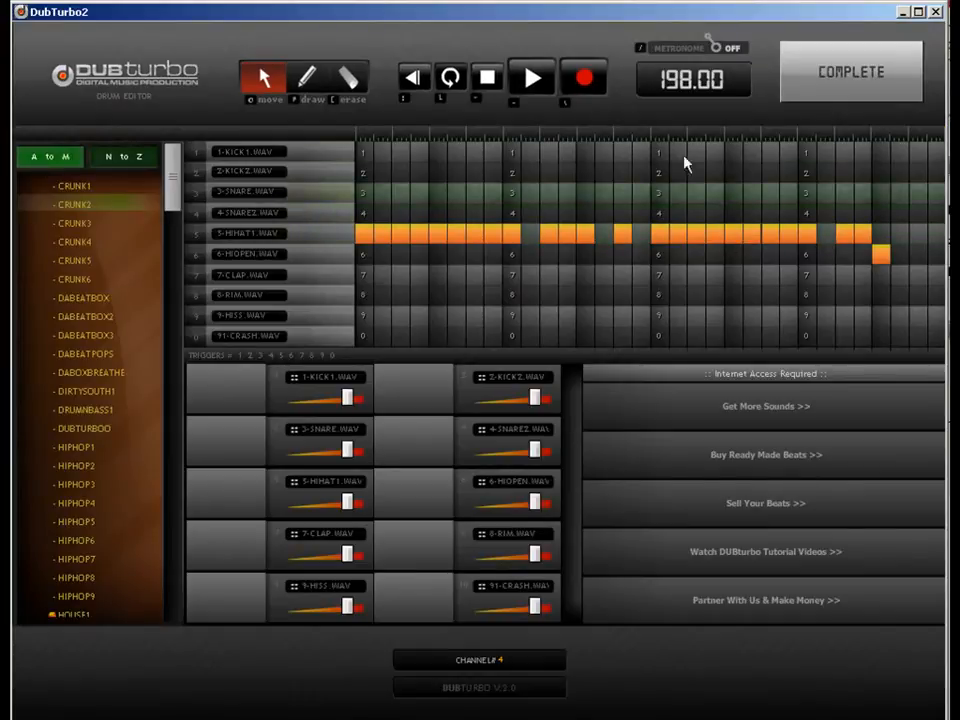
{"action": "left_click", "coordinate": [861, 88]}
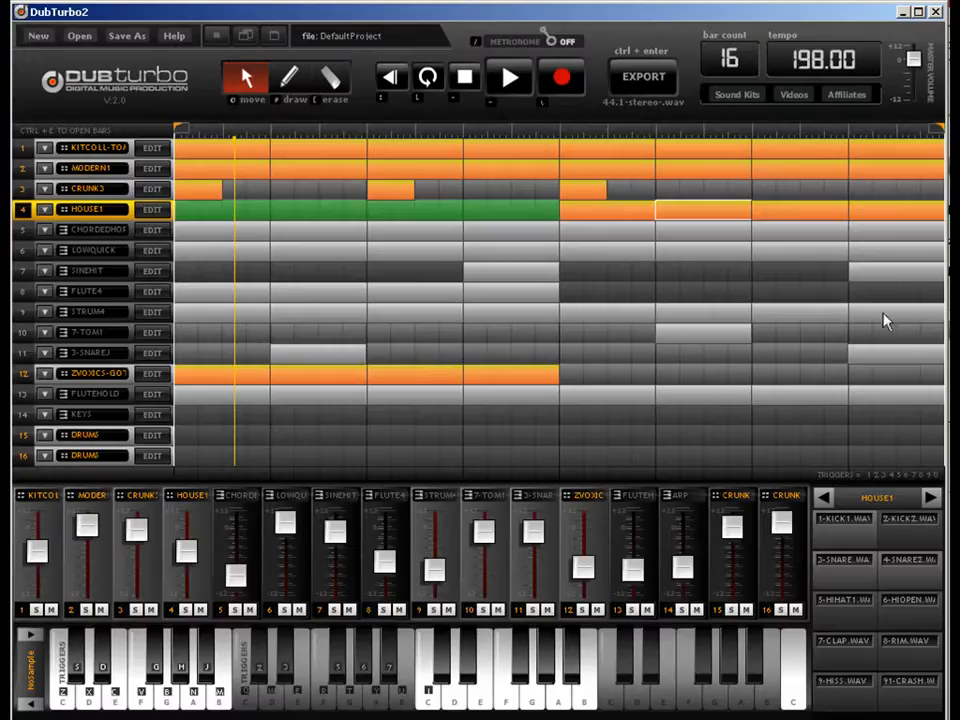
Erase the last two notes from track 5's bars 11–12 pattern and return to the arrangement.
{"action": "double_click", "coordinate": [698, 235]}
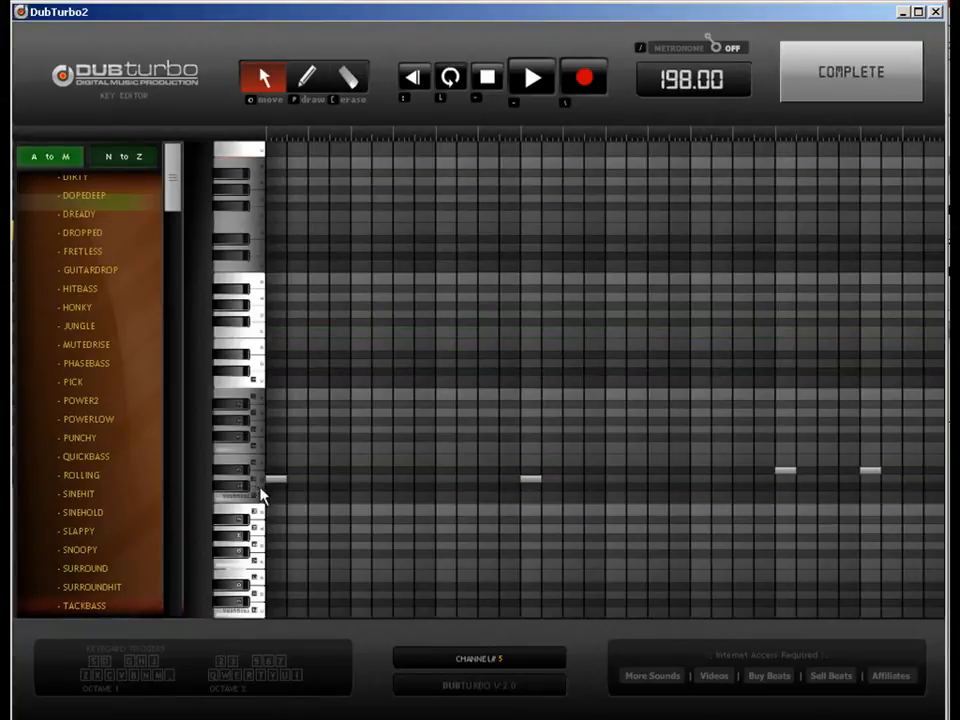
{"action": "key", "text": "bracketleft"}
{"action": "left_click", "coordinate": [868, 471]}
{"action": "left_click", "coordinate": [784, 472]}
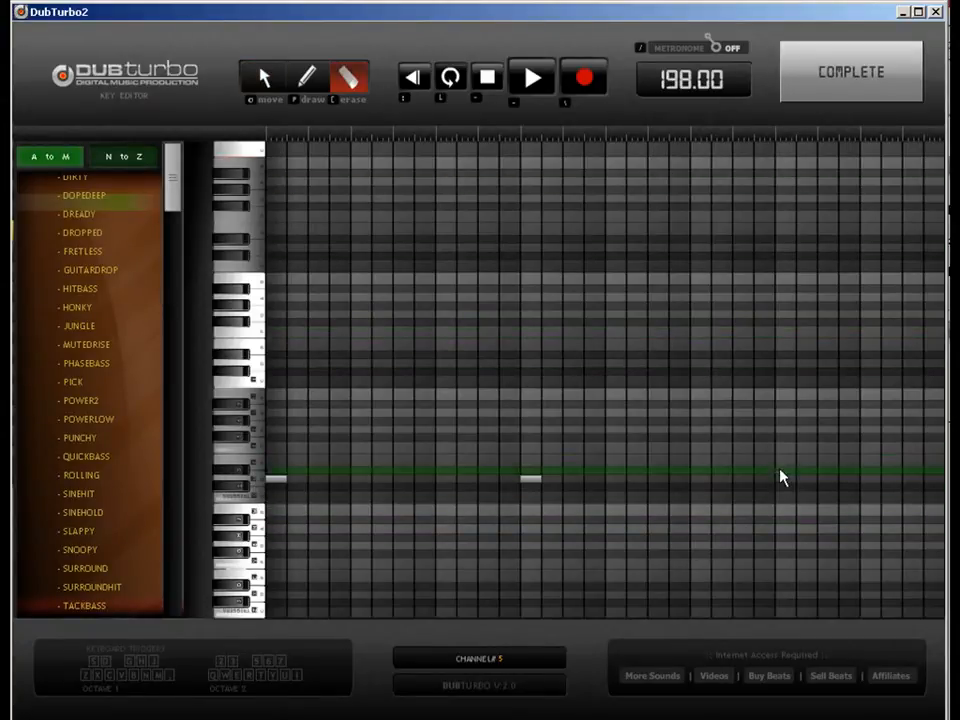
{"action": "left_click", "coordinate": [842, 90]}
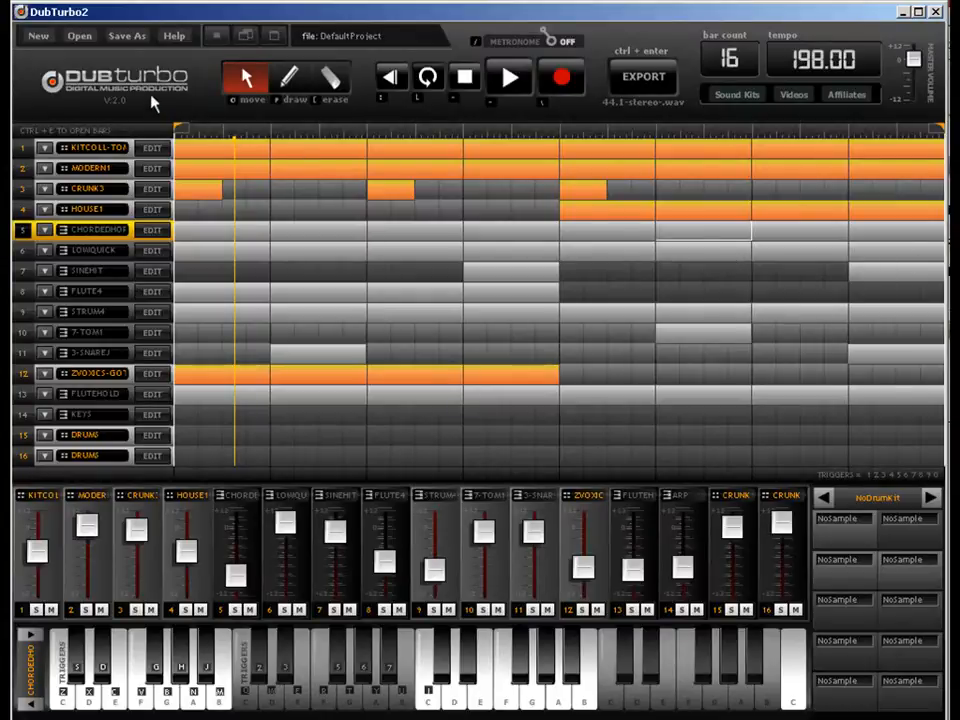
Set the loop region to start at bar 9 and erase the last two notes from LOWQUICK's bars 11–12 pattern.
{"action": "left_click_drag", "start_coordinate": [177, 127], "coordinate": [553, 141]}
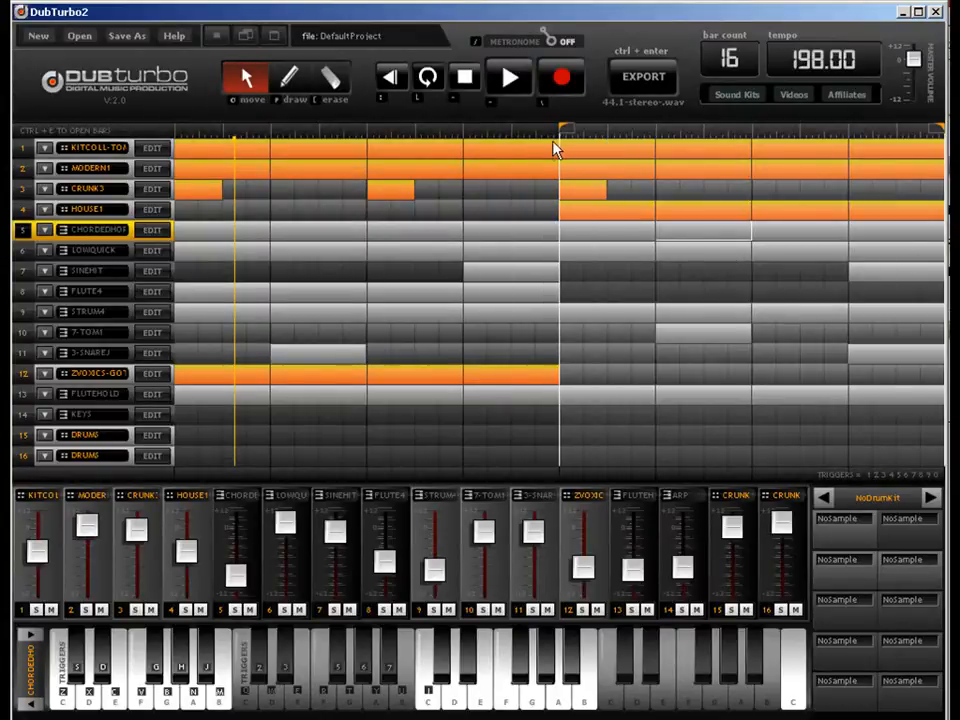
{"action": "double_click", "coordinate": [724, 251]}
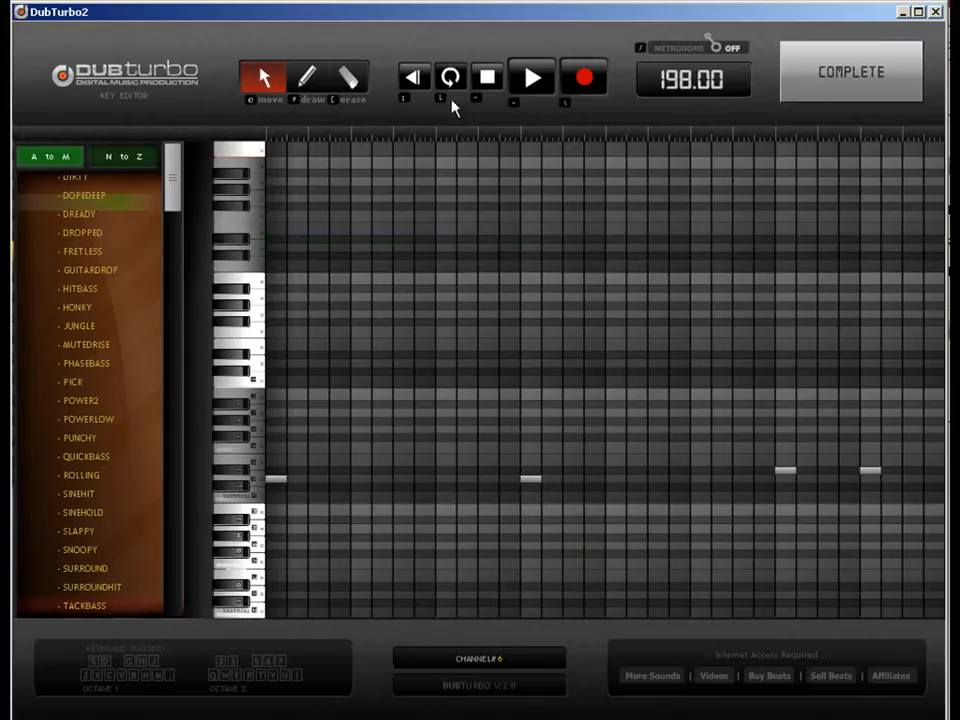
{"action": "left_click", "coordinate": [348, 77]}
{"action": "left_click", "coordinate": [785, 471]}
{"action": "left_click", "coordinate": [868, 471]}
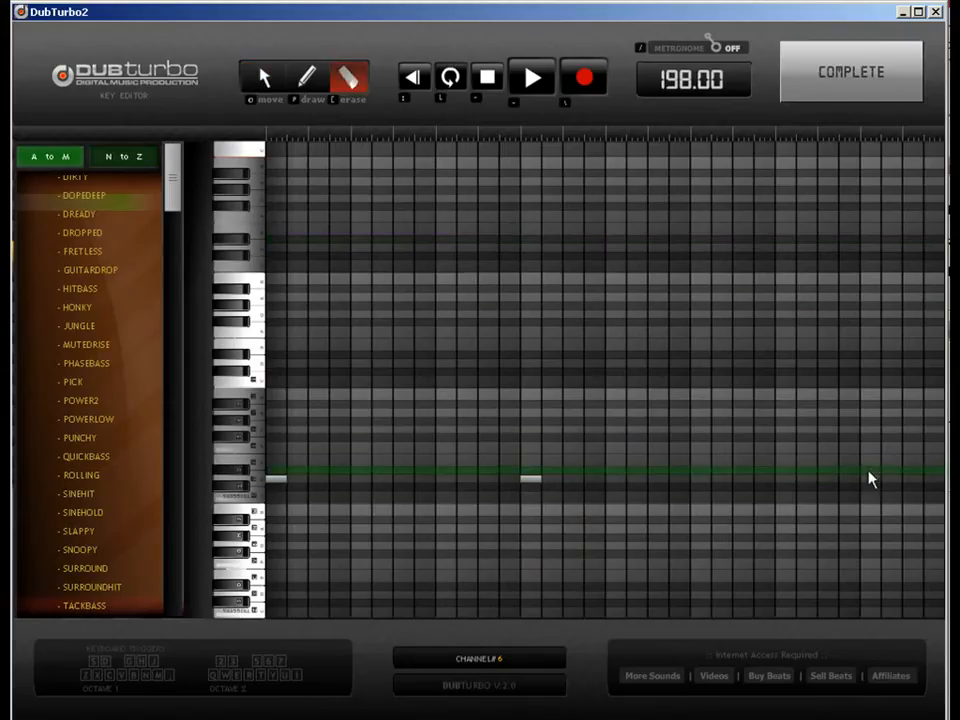
{"action": "left_click", "coordinate": [853, 80]}
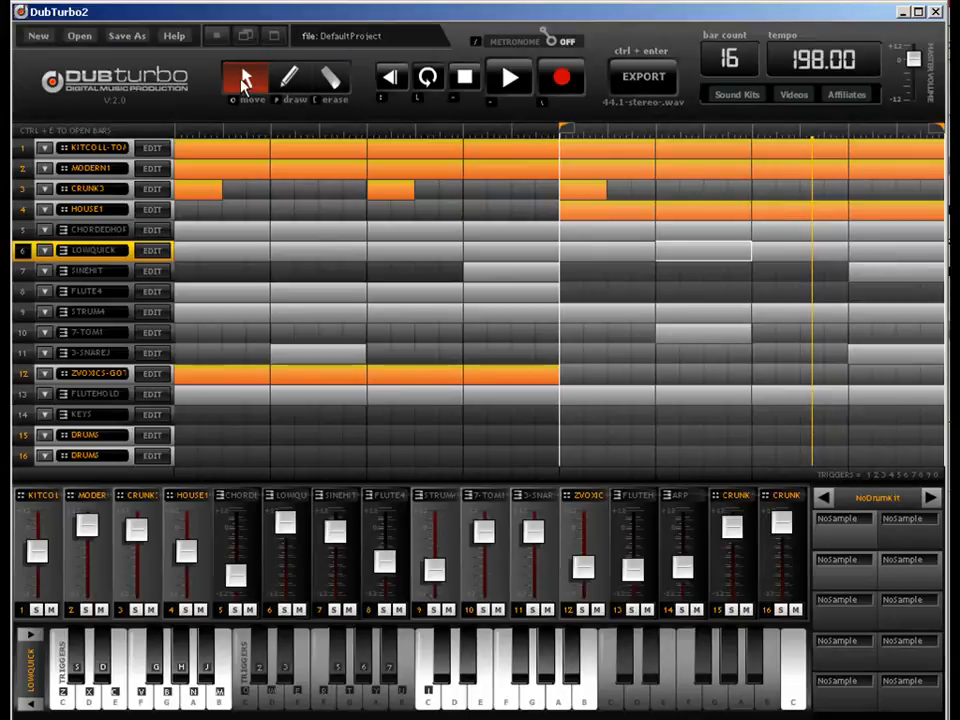
Copy the CRUNK3 pattern to bar 13 and move the start of the loop region to bar 7.
{"action": "left_click", "coordinate": [603, 193]}
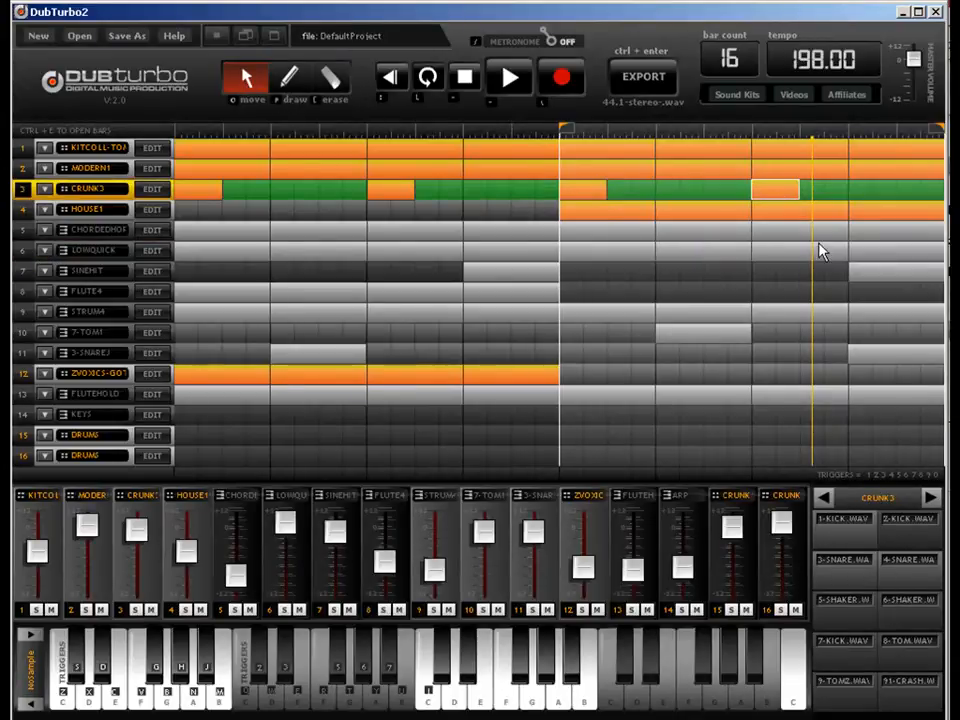
{"action": "left_click_drag", "start_coordinate": [564, 129], "coordinate": [467, 130]}
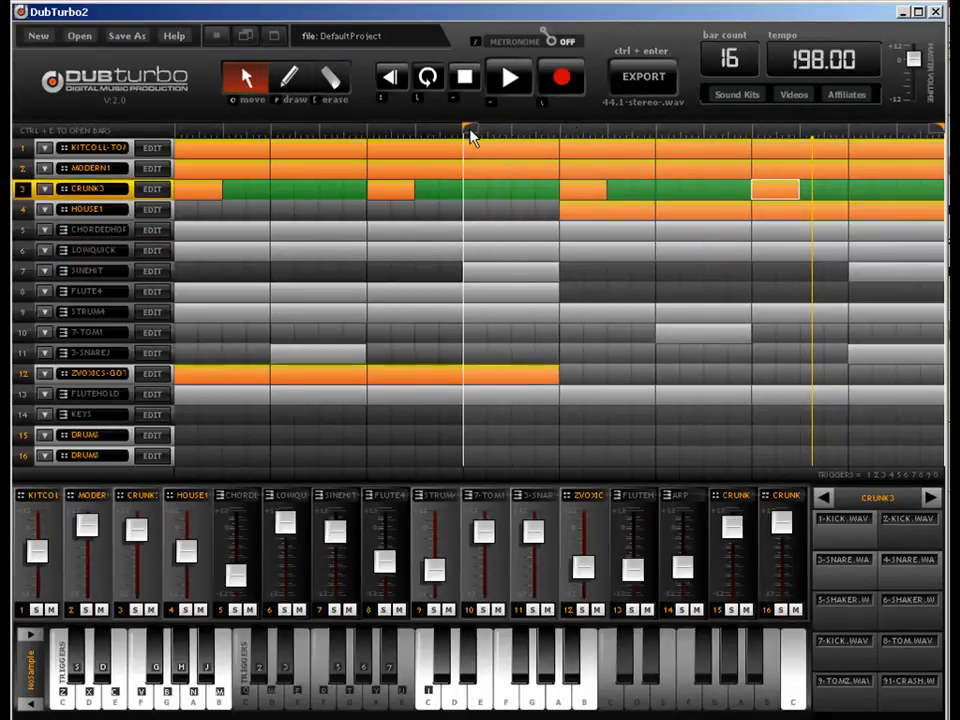
{"action": "left_click", "coordinate": [550, 170]}
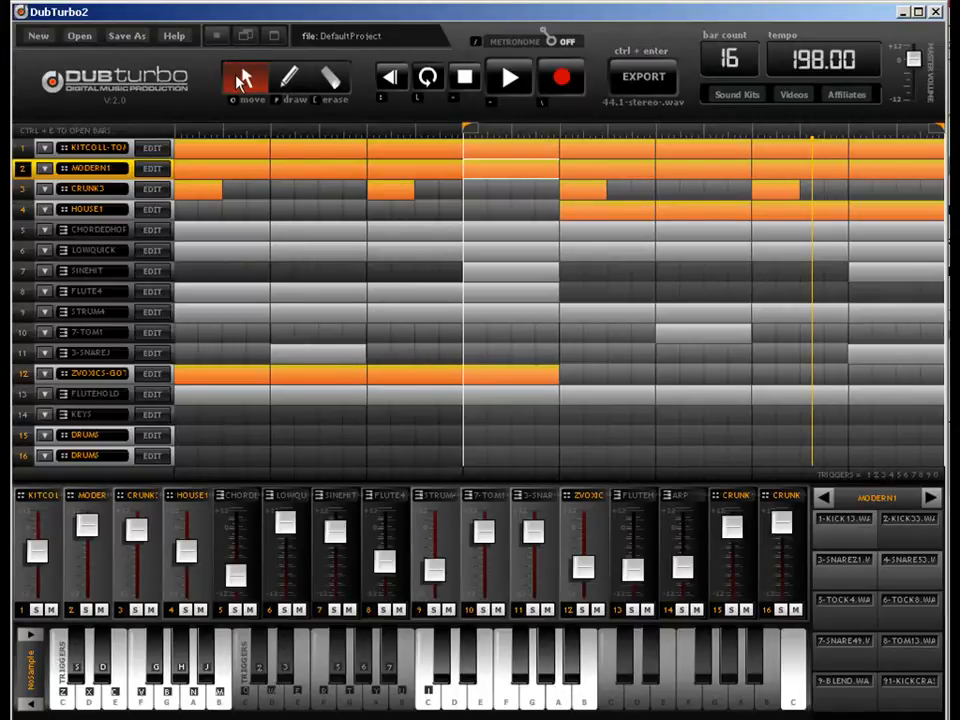
Move the 3-SNAREJ pattern from bars 3–4 to bars 7–8 and copy the 7-TOM1 pattern from bars 11–12 to bars 3–4.
{"action": "left_click_drag", "start_coordinate": [345, 352], "coordinate": [530, 355]}
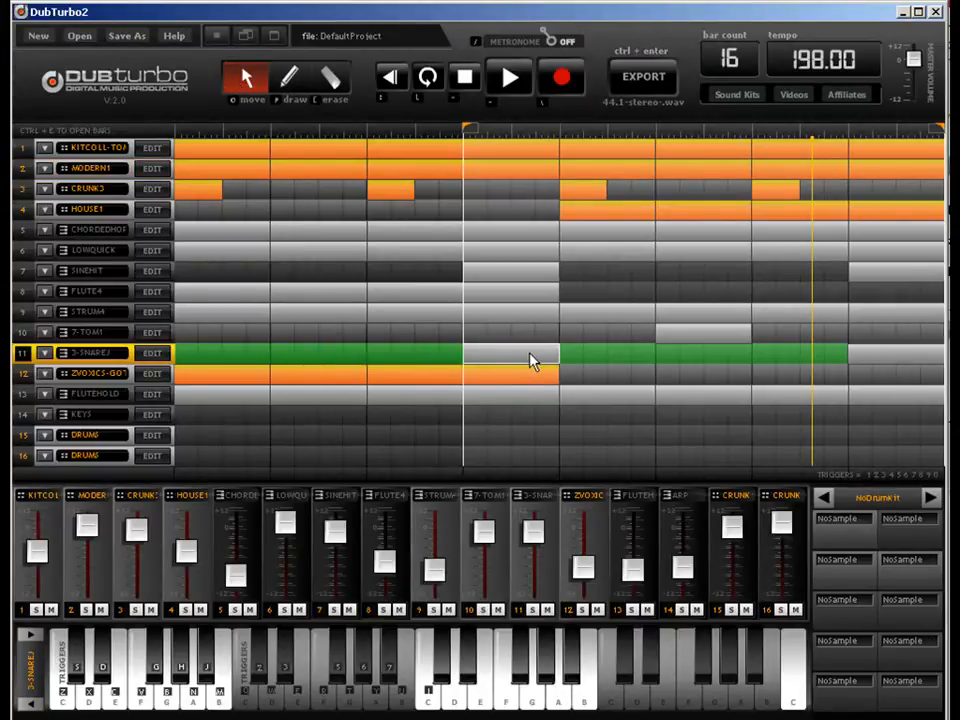
{"action": "left_click_drag", "start_coordinate": [705, 339], "coordinate": [366, 343]}
{"action": "double_click", "coordinate": [544, 174]}
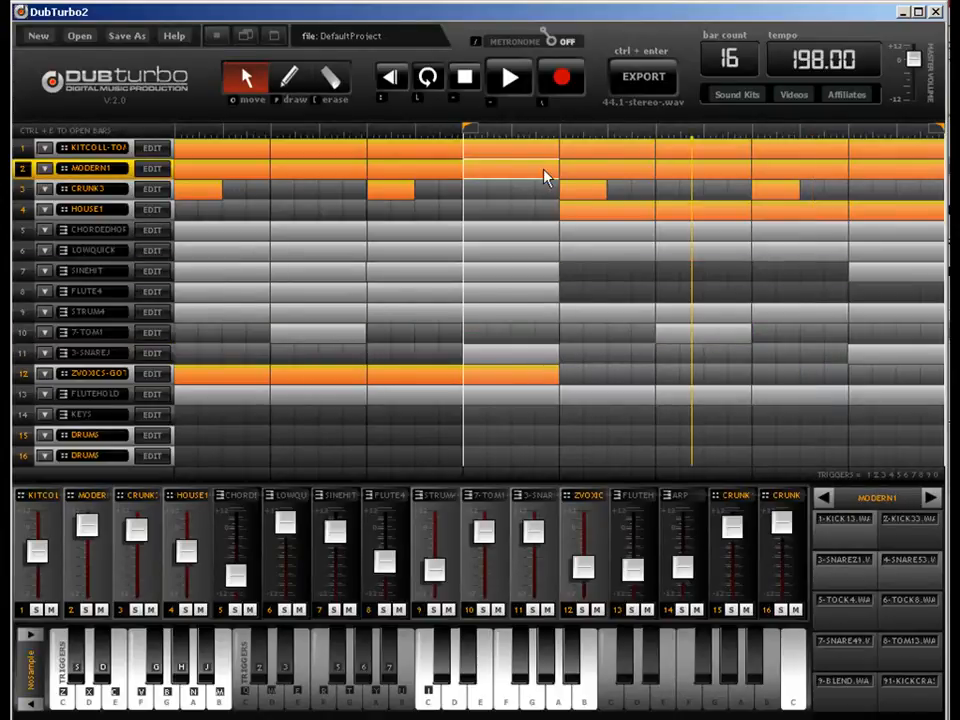
{"action": "key", "text": "e"}
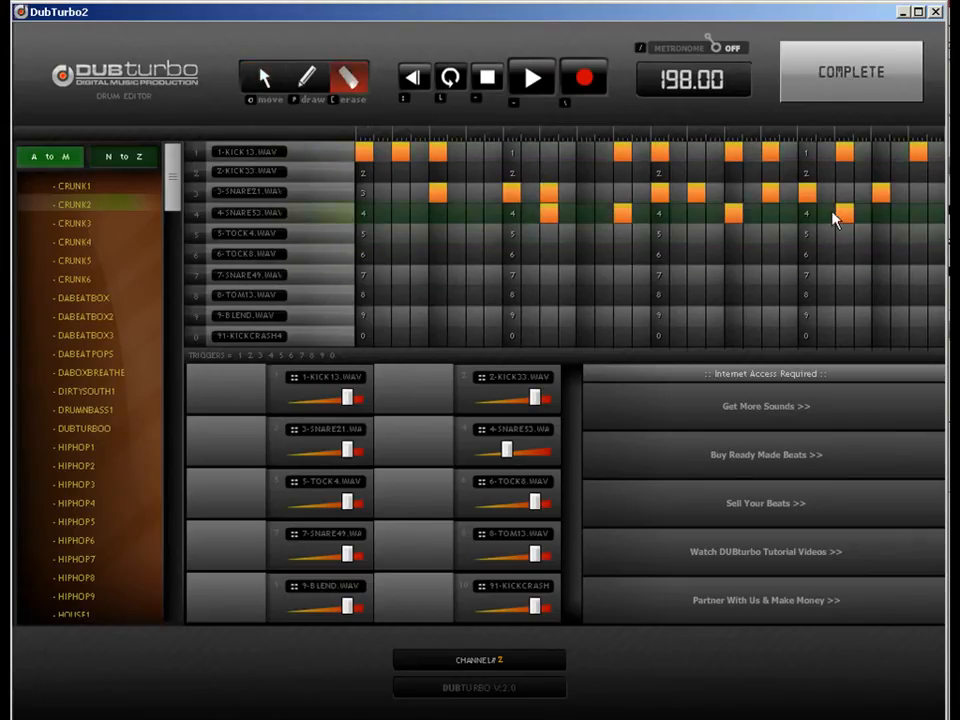
{"action": "left_click", "coordinate": [868, 74]}
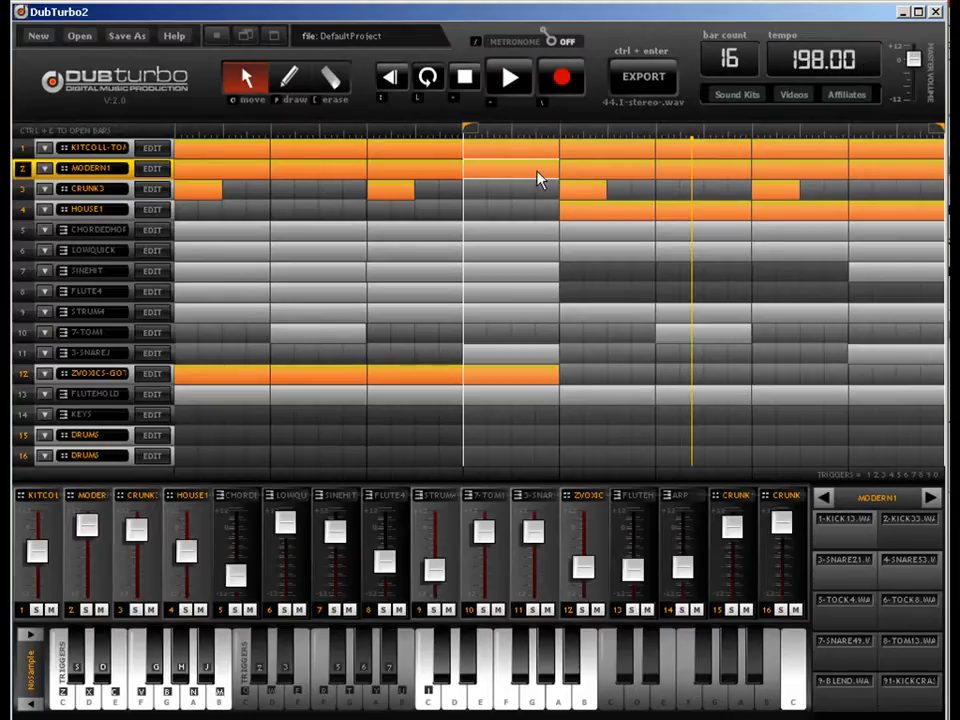
Erase all kick and snare hits in the last quarter of MODERN1's bars 7–8 pattern, and return to the arrangement.
{"action": "double_click", "coordinate": [537, 178]}
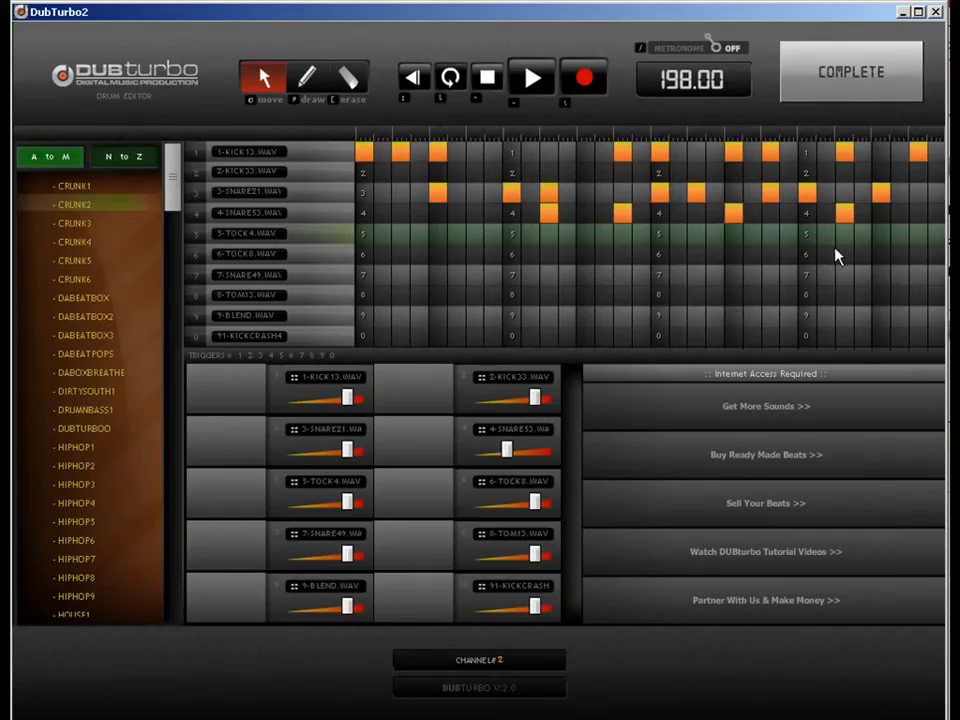
{"action": "key", "text": "e"}
{"action": "left_click", "coordinate": [809, 193]}
{"action": "left_click", "coordinate": [845, 213]}
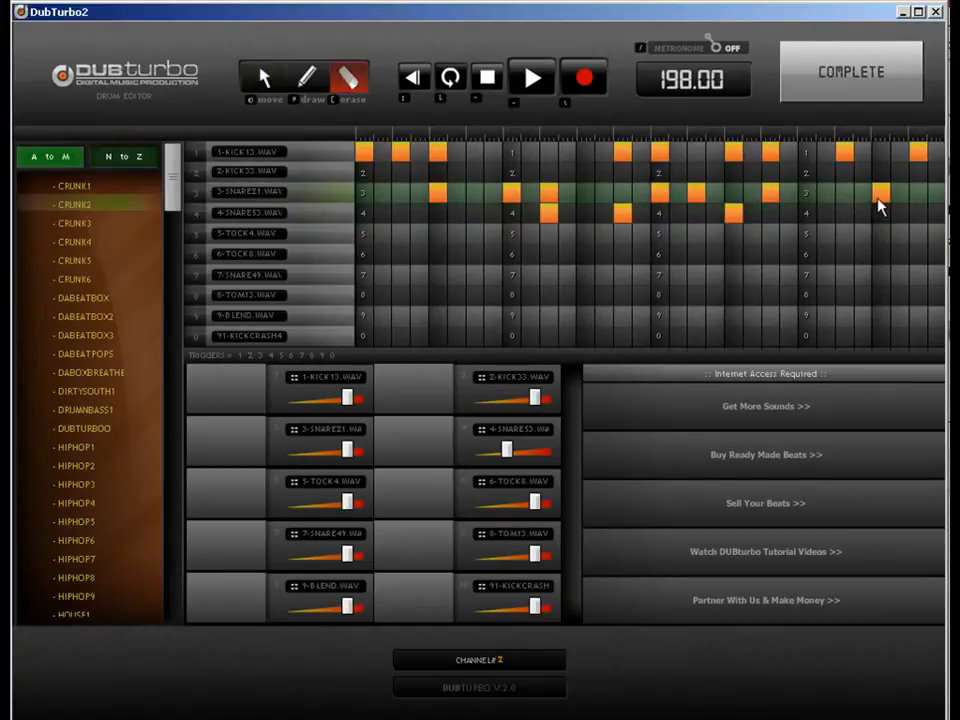
{"action": "left_click", "coordinate": [881, 195]}
{"action": "left_click", "coordinate": [917, 152]}
{"action": "left_click", "coordinate": [843, 153]}
{"action": "left_click", "coordinate": [873, 85]}
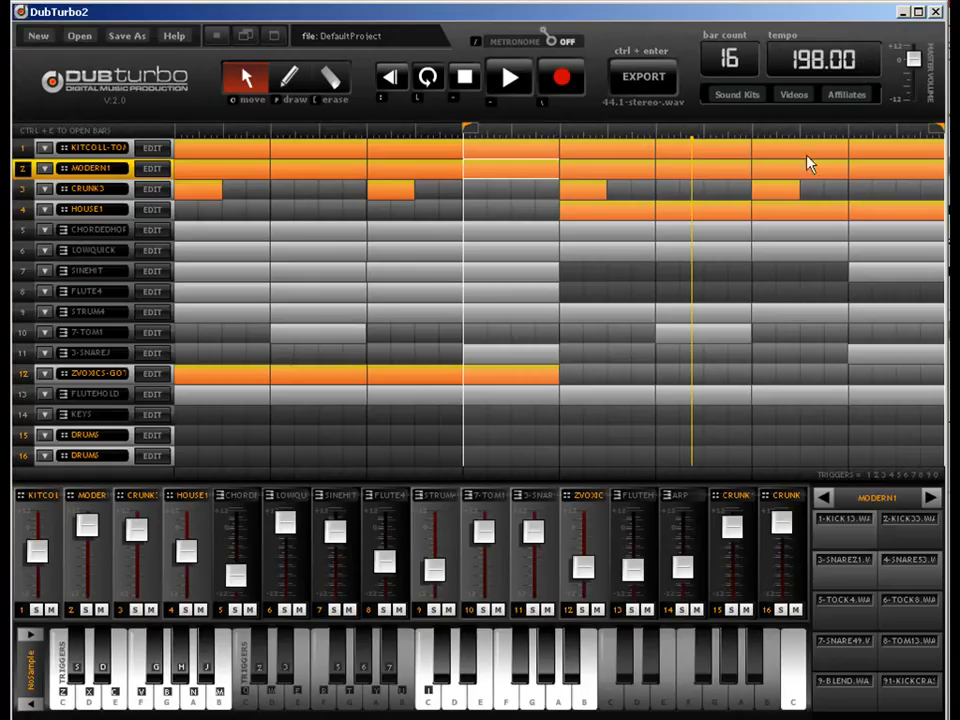
Erase the last two notes from track 5's bars 7–8 pattern and return to the arrangement.
{"action": "left_click", "coordinate": [530, 231]}
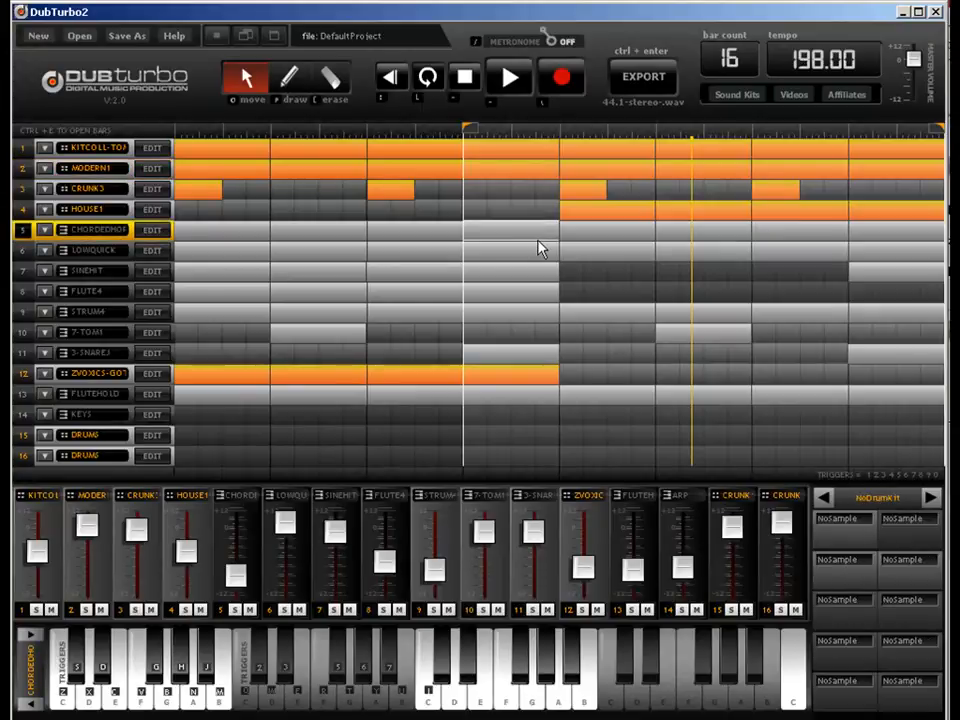
{"action": "key", "text": "ctrl+e"}
{"action": "key", "text": "e"}
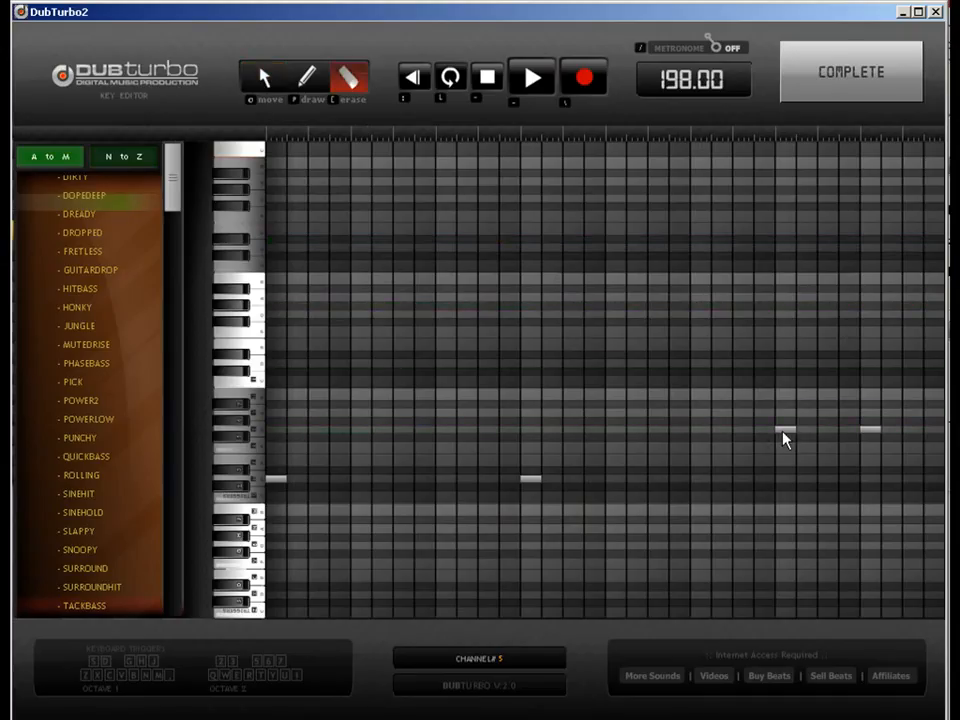
{"action": "left_click", "coordinate": [783, 432]}
{"action": "left_click", "coordinate": [870, 430]}
{"action": "left_click", "coordinate": [858, 90]}
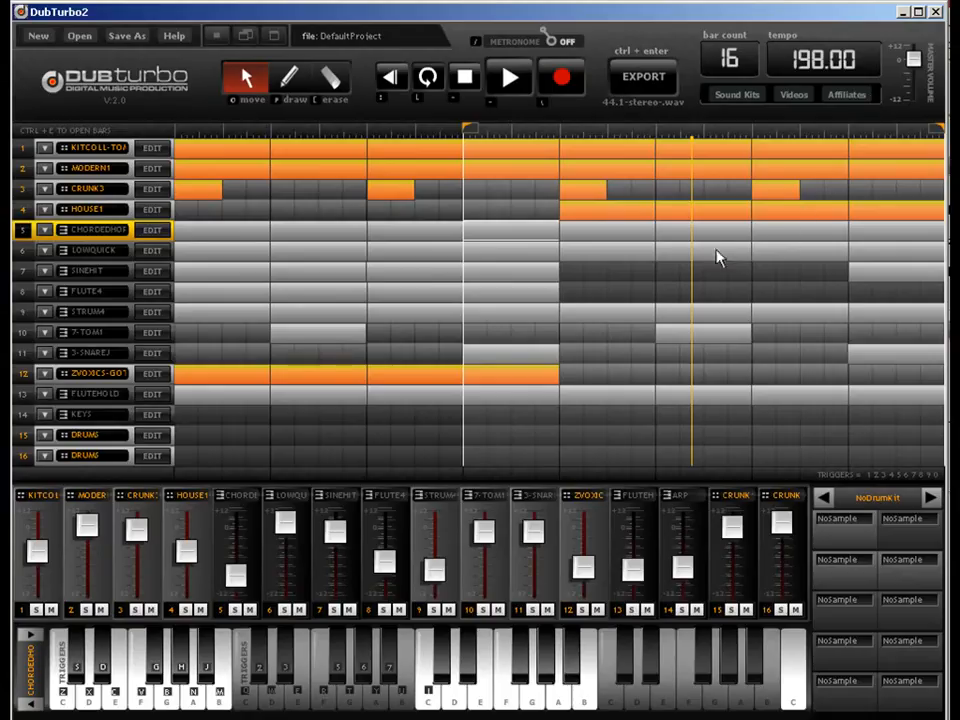
Erase the final note from LOWQUICK's bars 7–8 pattern and return to the arrangement.
{"action": "key", "text": "ctrl+e"}
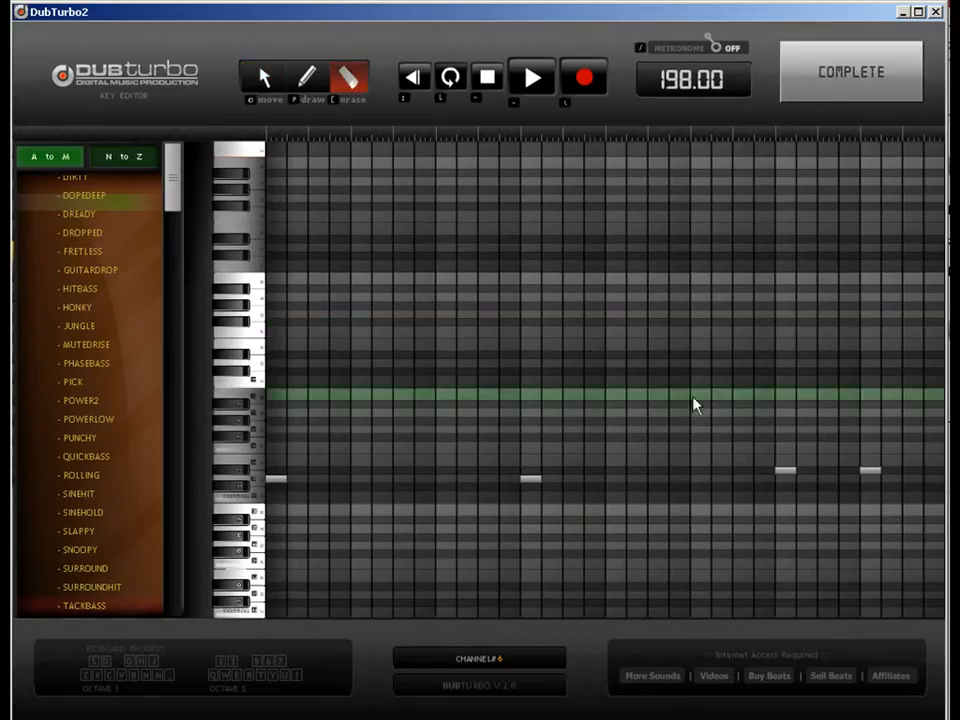
{"action": "left_click", "coordinate": [870, 471]}
{"action": "key", "text": "ctrl+e"}
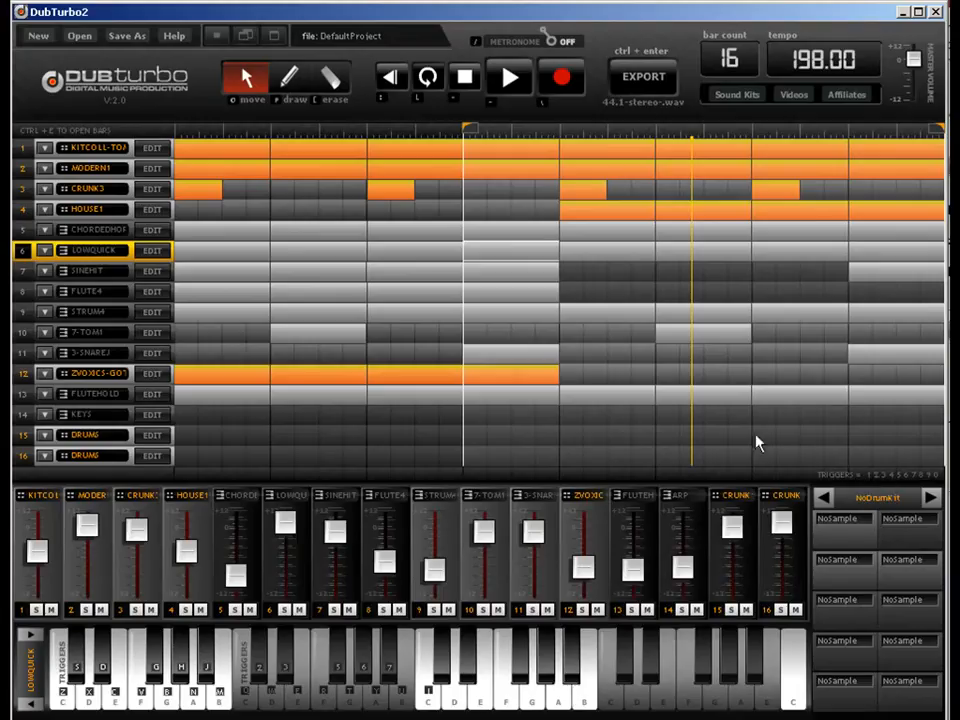
Examine the notes in the SINEHIT and STRUM4 patterns of bars 7–8, returning to the arrangement after each.
{"action": "left_click", "coordinate": [520, 277]}
{"action": "key", "text": "ctrl+e"}
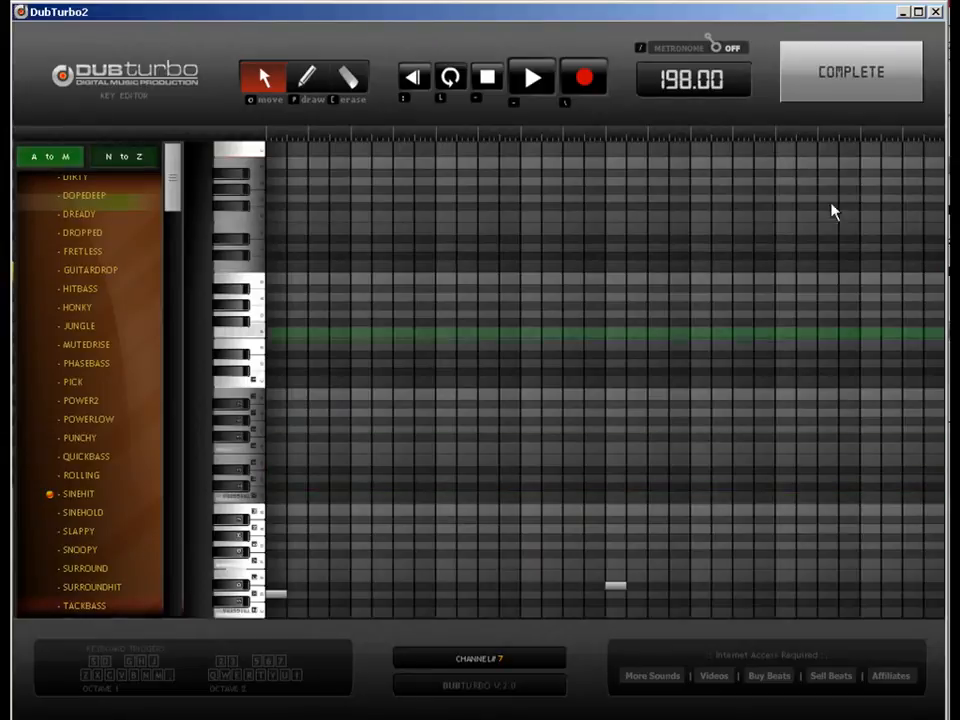
{"action": "key", "text": "ctrl+e"}
{"action": "left_click", "coordinate": [499, 311]}
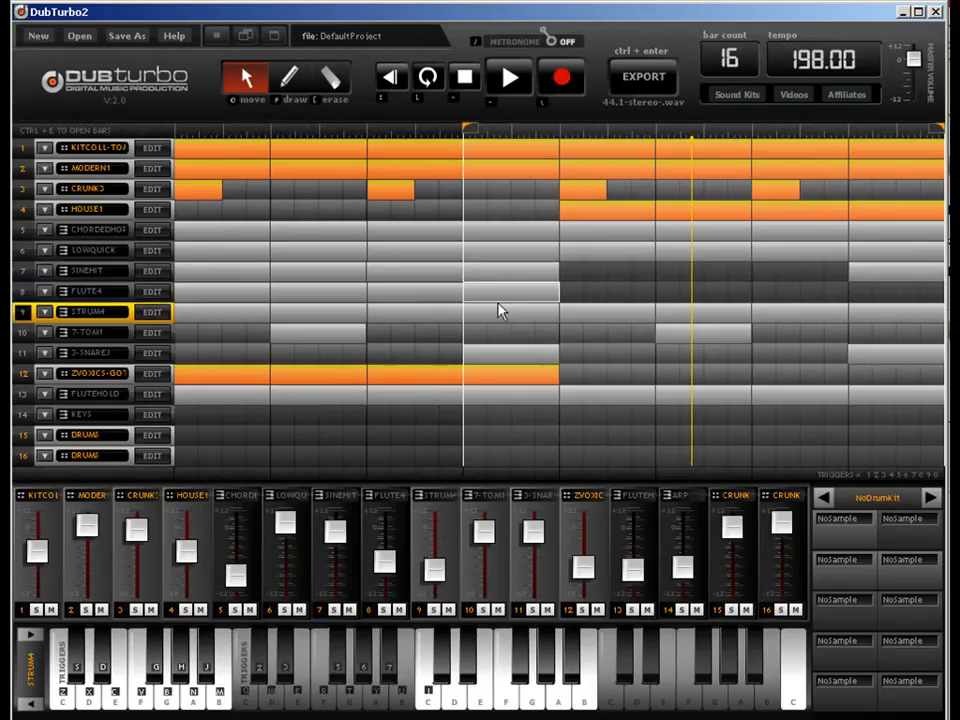
{"action": "left_click", "coordinate": [515, 295]}
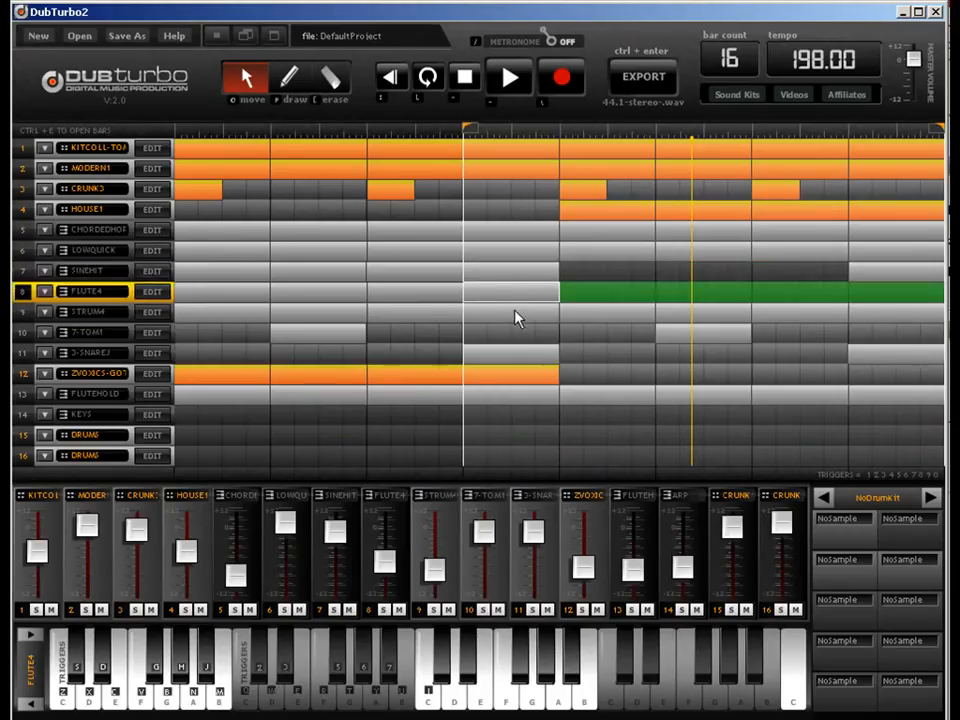
{"action": "left_click", "coordinate": [516, 317]}
{"action": "key", "text": "ctrl+e"}
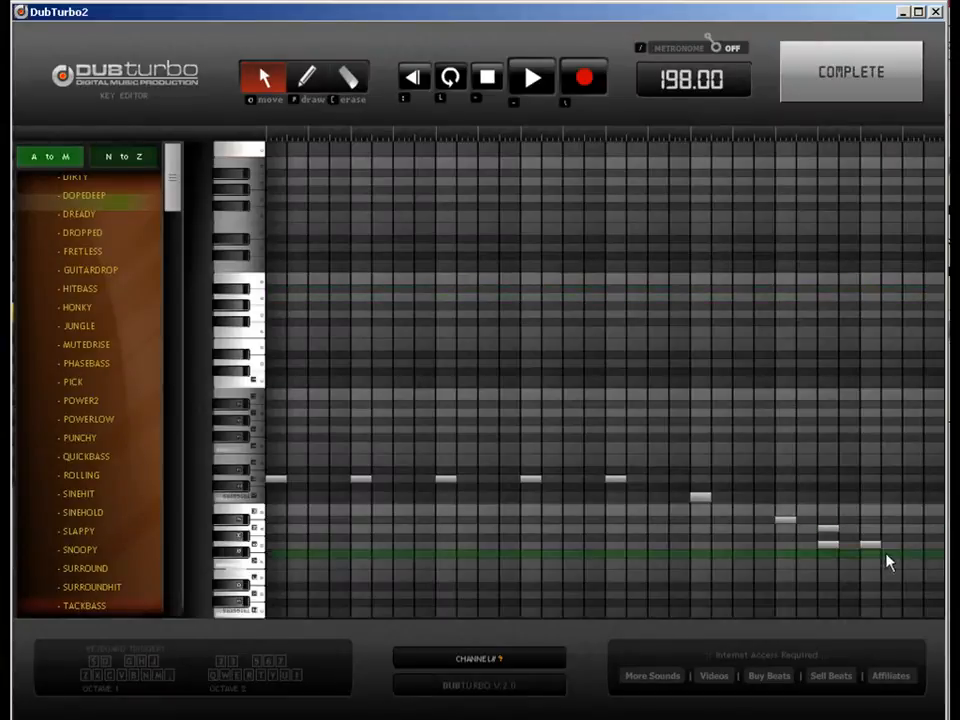
{"action": "left_click", "coordinate": [855, 85]}
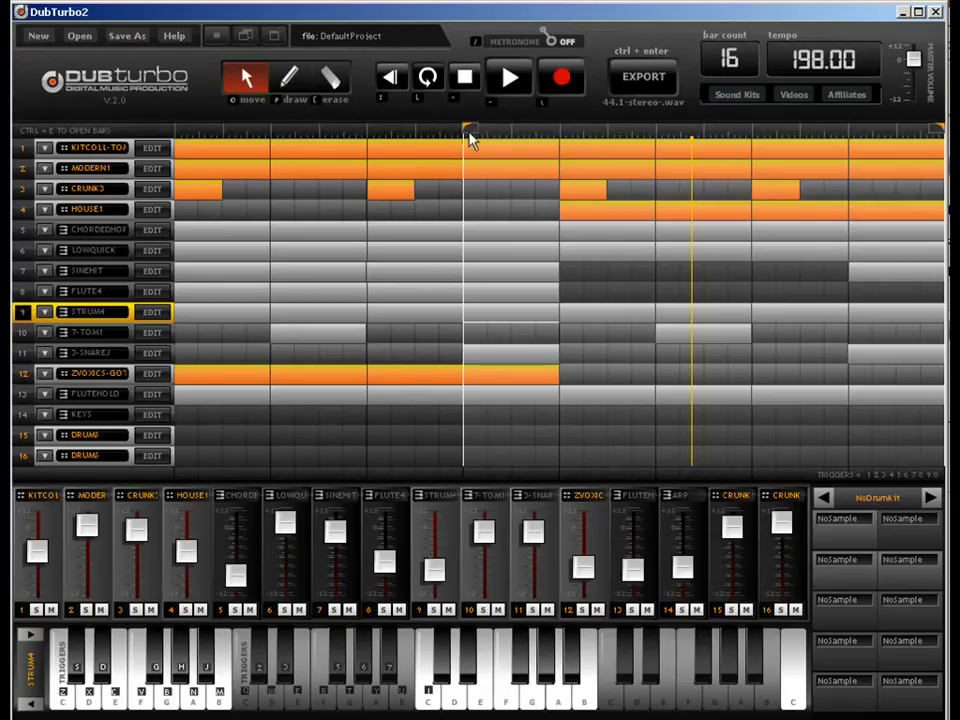
Extend the loop region back to bar 1 and play the full 16-bar arrangement.
{"action": "left_click_drag", "start_coordinate": [472, 140], "coordinate": [141, 146]}
{"action": "key", "text": "space"}
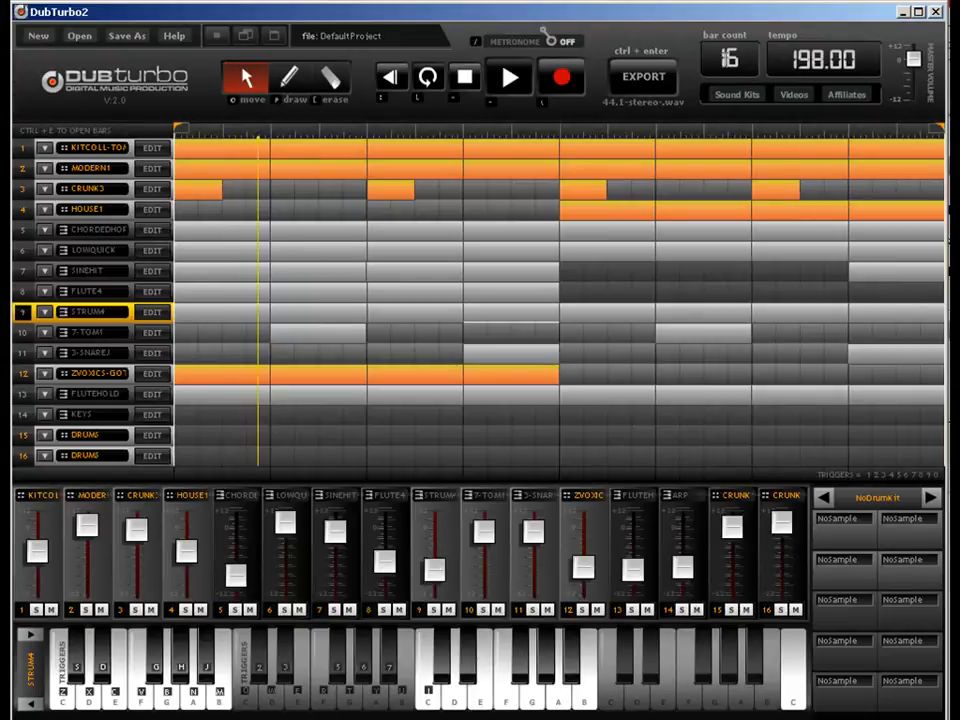
Stop playback and set the project's bar count to 32.
{"action": "key", "text": "space"}
{"action": "double_click", "coordinate": [729, 59]}
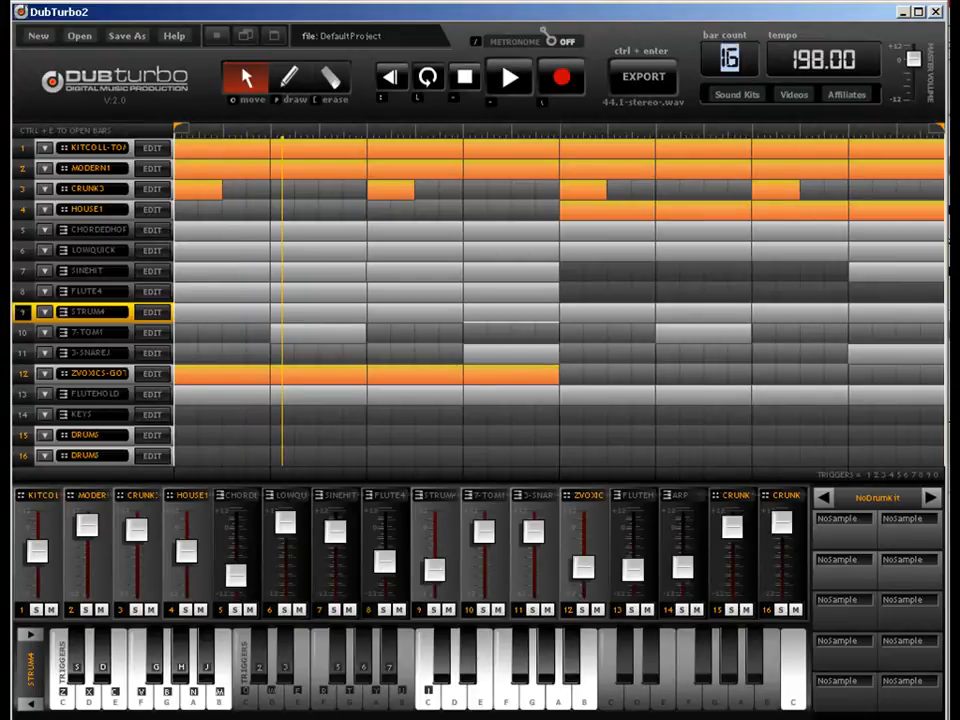
{"action": "type", "text": "32"}
{"action": "key", "text": "Return"}
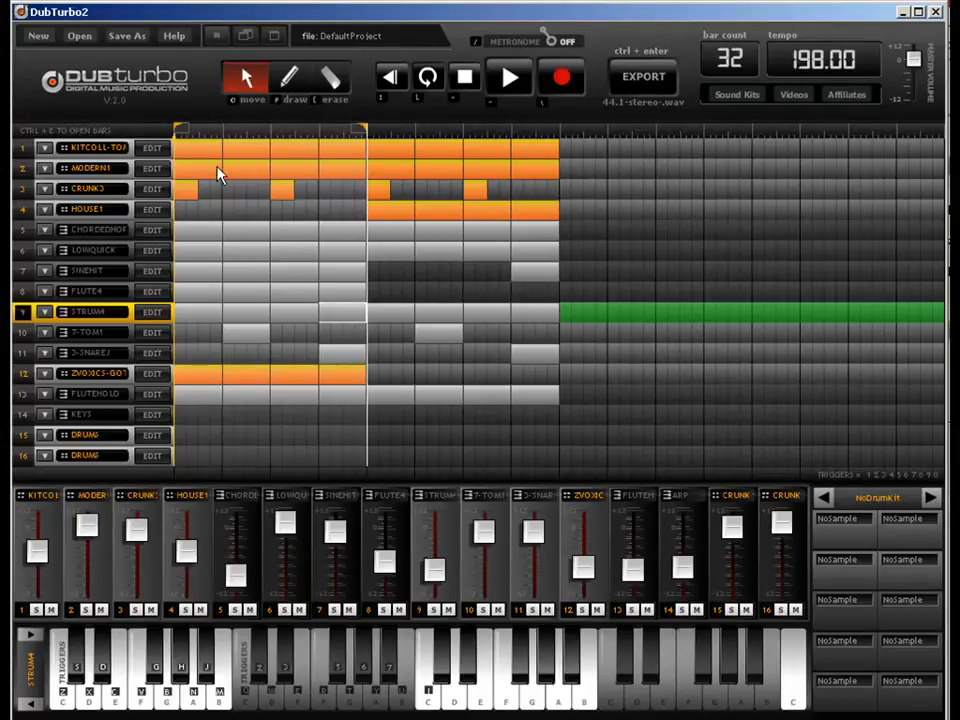
Copy the bars 9–16 patterns of tracks 1 and 2 into bars 17–24 of the same tracks.
{"action": "left_click", "coordinate": [492, 170]}
{"action": "left_click", "coordinate": [533, 170]}
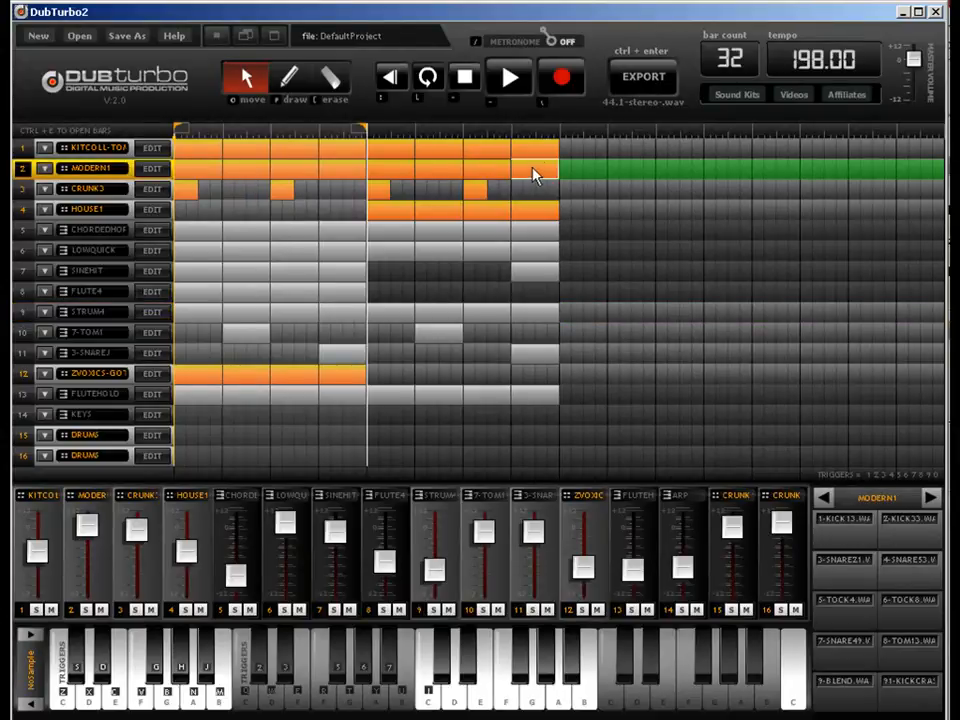
{"action": "left_click", "coordinate": [532, 151]}
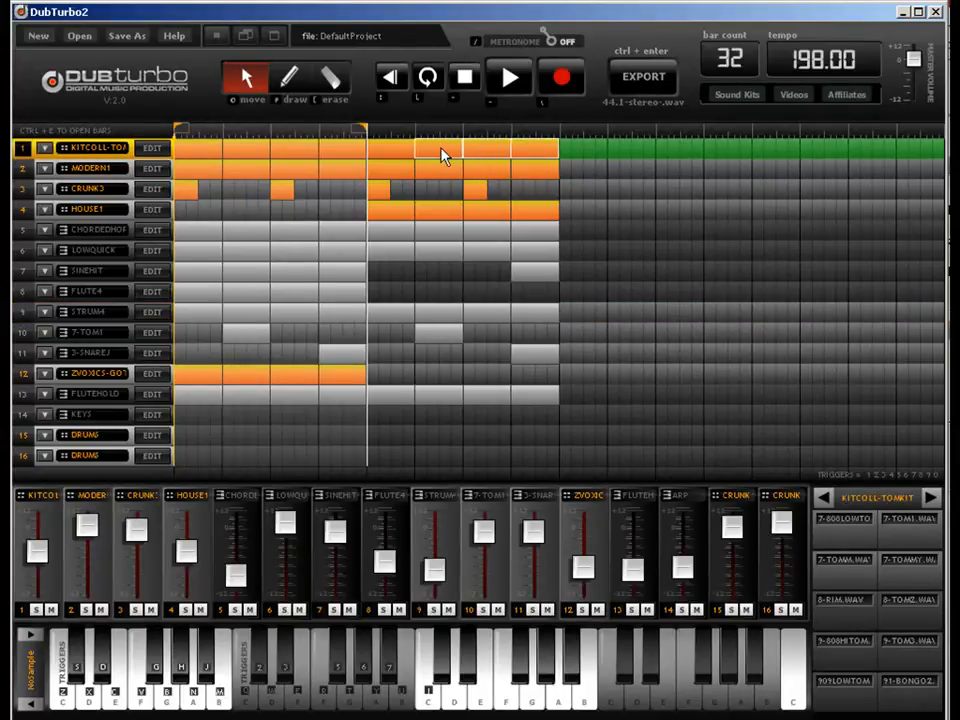
{"action": "left_click_drag", "start_coordinate": [499, 154], "coordinate": [644, 152]}
{"action": "left_click", "coordinate": [540, 172]}
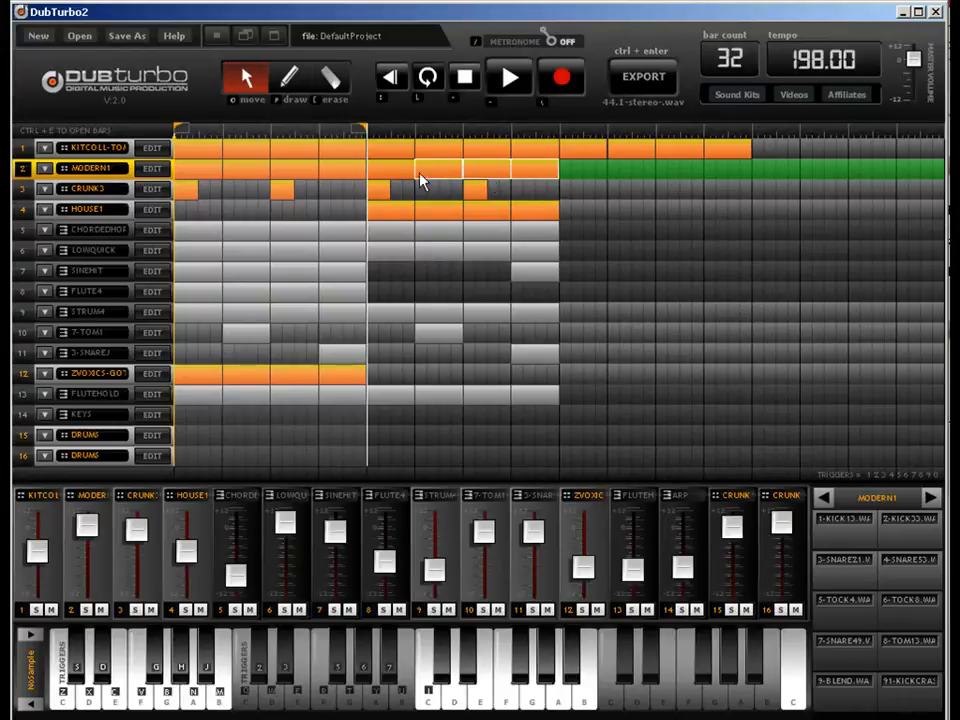
{"action": "left_click_drag", "start_coordinate": [476, 182], "coordinate": [652, 180]}
Move MODERN1's four pattern blocks in bars 17–24 down to track 15, keeping their bar positions.
{"action": "left_click_drag", "start_coordinate": [588, 170], "coordinate": [602, 446]}
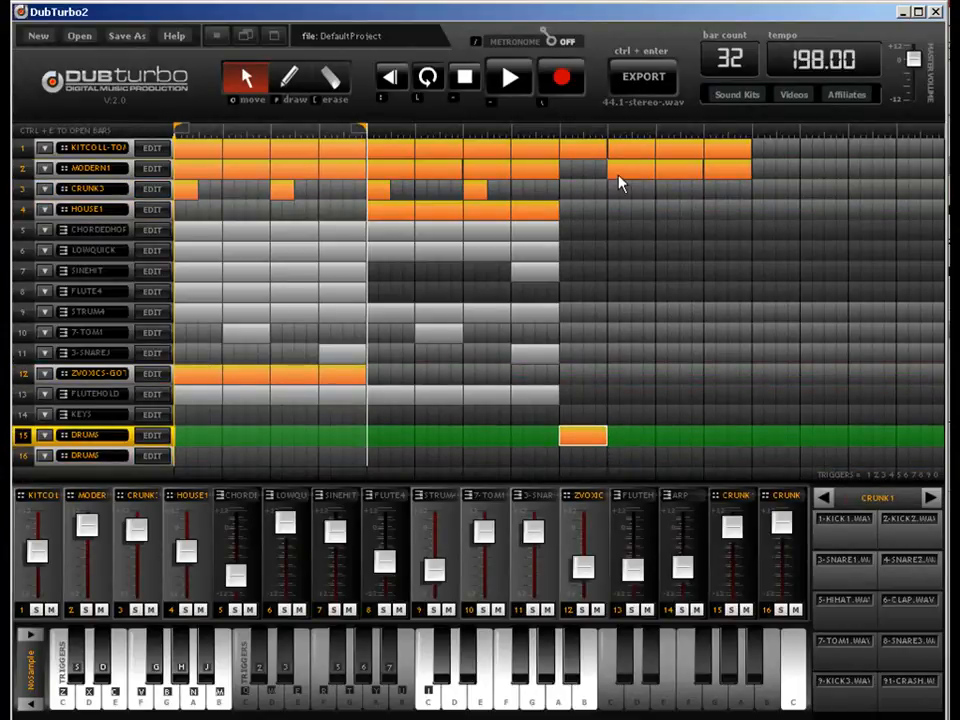
{"action": "left_click", "coordinate": [687, 180]}
{"action": "left_click_drag", "start_coordinate": [630, 169], "coordinate": [640, 445]}
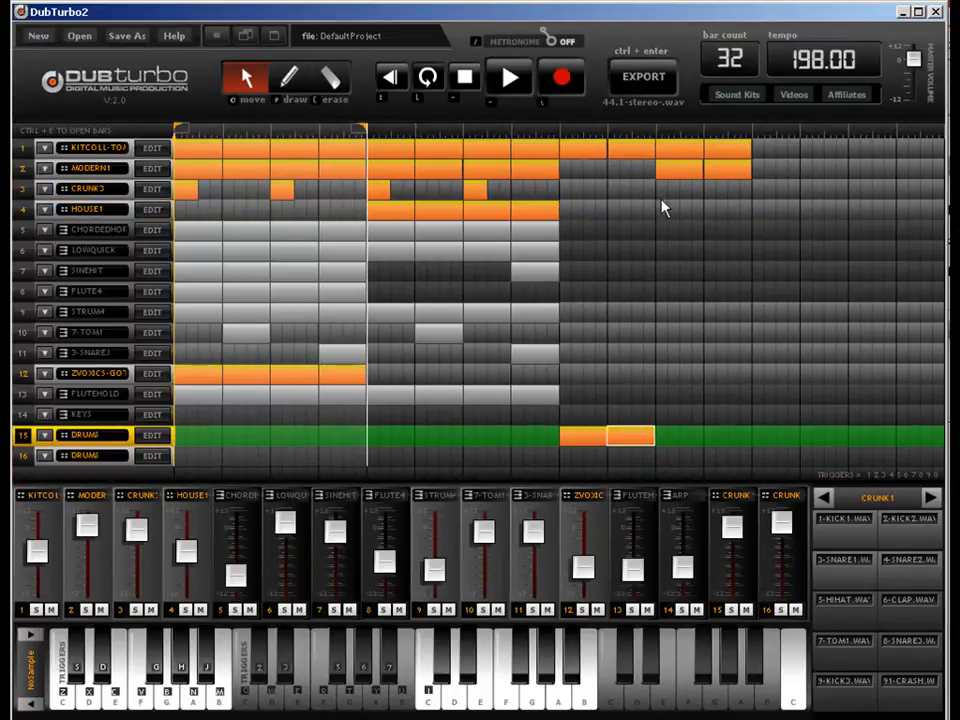
{"action": "left_click_drag", "start_coordinate": [690, 180], "coordinate": [684, 450]}
{"action": "left_click_drag", "start_coordinate": [728, 168], "coordinate": [727, 441]}
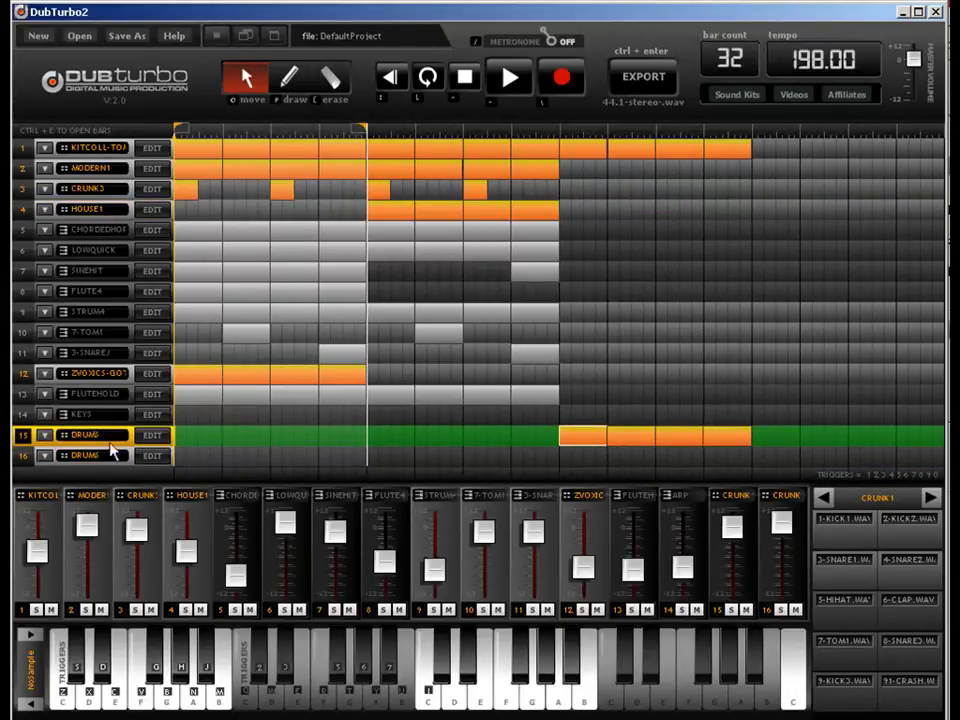
Change track 15's drum kit to DABEATBOX2 and return to the arrangement.
{"action": "left_click", "coordinate": [151, 436]}
{"action": "mouse_move", "coordinate": [171, 189]}
{"action": "left_mouse_down"}
{"action": "mouse_move", "coordinate": [171, 317]}
{"action": "mouse_move", "coordinate": [176, 202]}
{"action": "left_mouse_up"}
{"action": "left_click", "coordinate": [120, 319]}
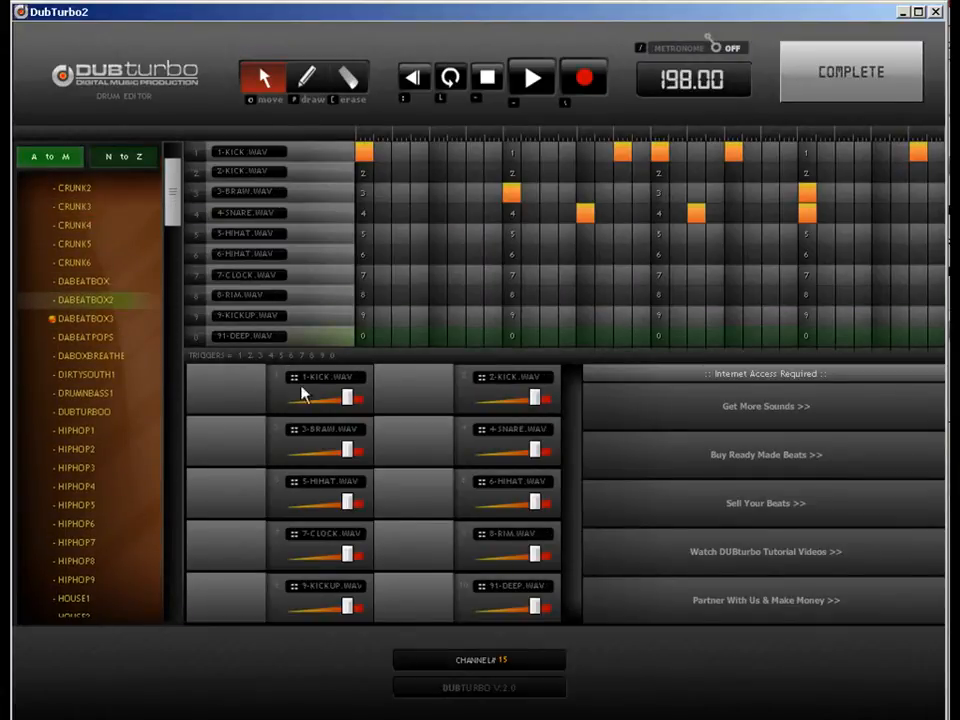
{"action": "left_click", "coordinate": [72, 301]}
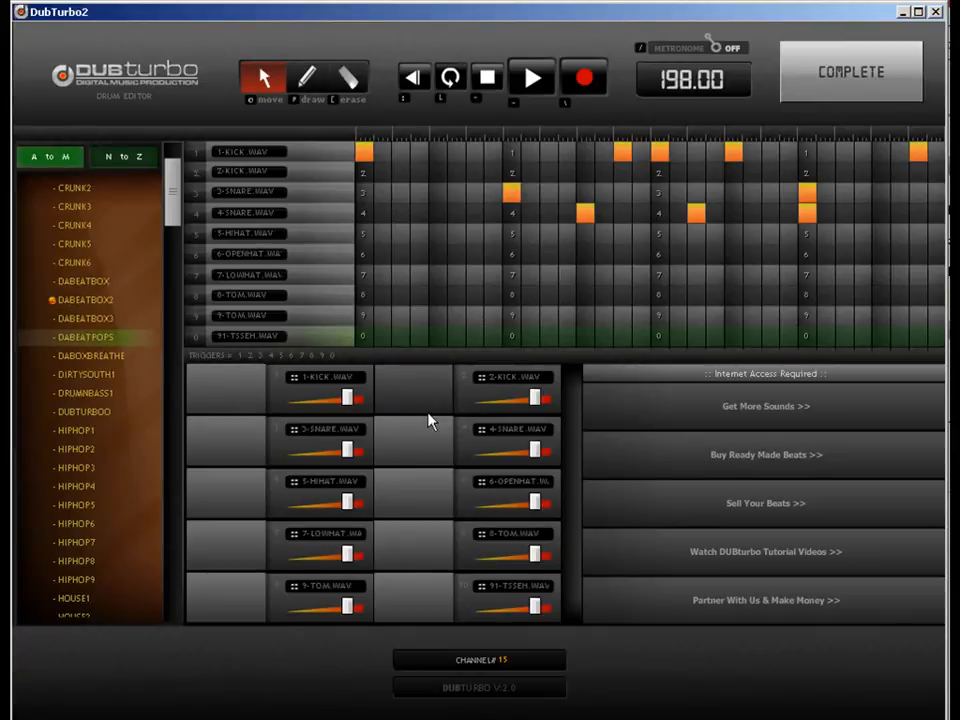
{"action": "left_click", "coordinate": [816, 66]}
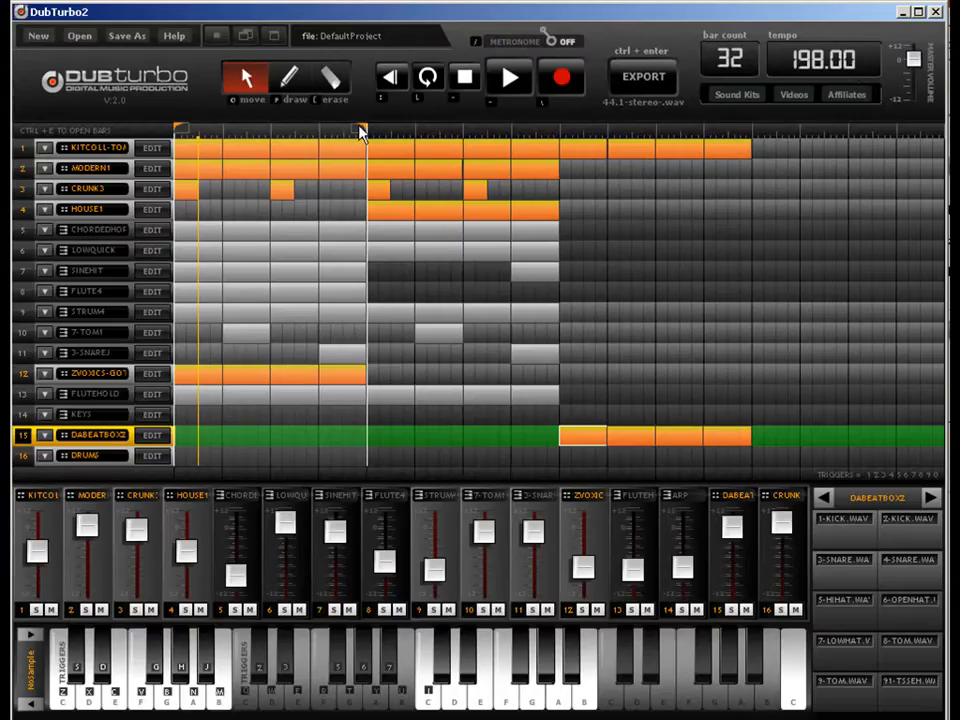
Set the loop region to bars 17–24 and copy track 5's bars 9–16 patterns into those bars.
{"action": "left_click_drag", "start_coordinate": [361, 133], "coordinate": [735, 137]}
{"action": "left_click_drag", "start_coordinate": [181, 131], "coordinate": [559, 159]}
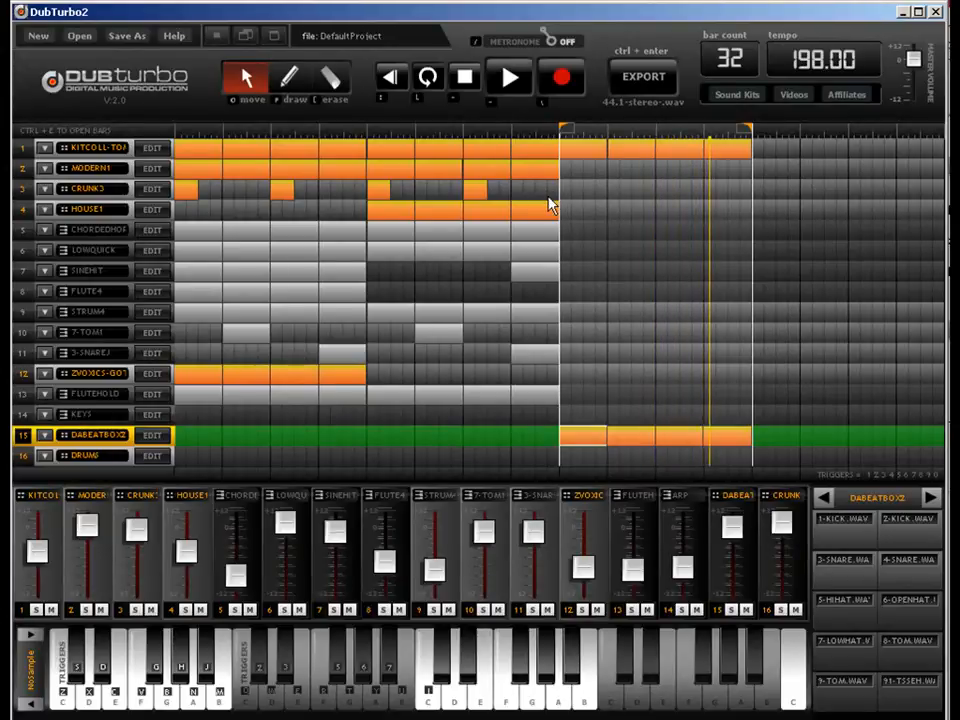
{"action": "left_click", "coordinate": [536, 236]}
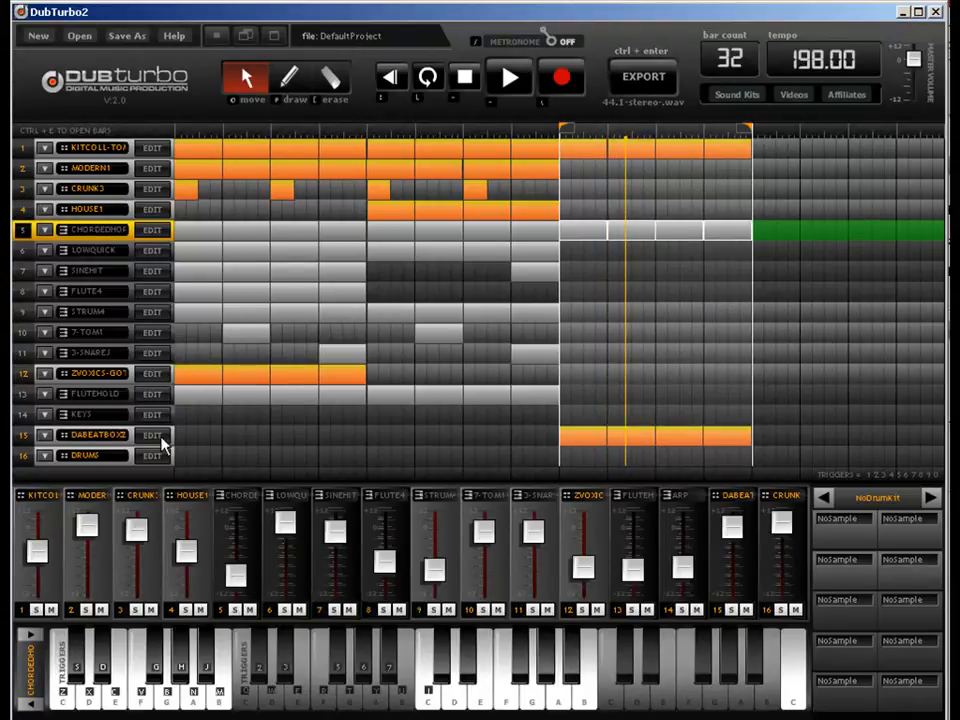
Add 91-TSSEH hits on steps 5, 11 and 19 of track 15's bars 17–18 pattern and return to the arrangement.
{"action": "left_click", "coordinate": [583, 446]}
{"action": "double_click", "coordinate": [583, 446]}
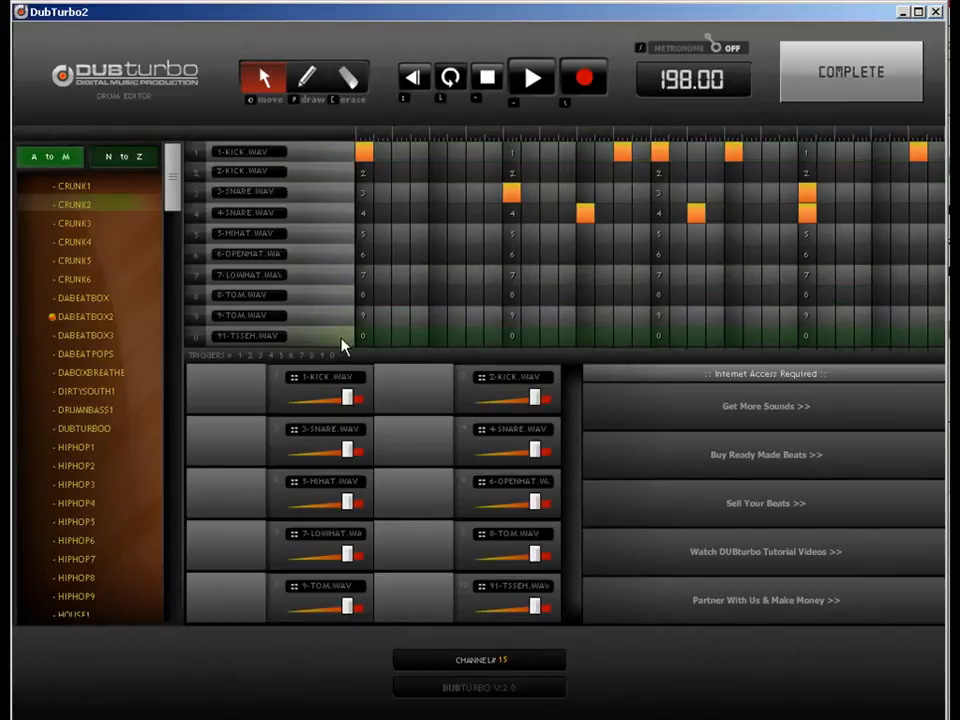
{"action": "left_click", "coordinate": [306, 78]}
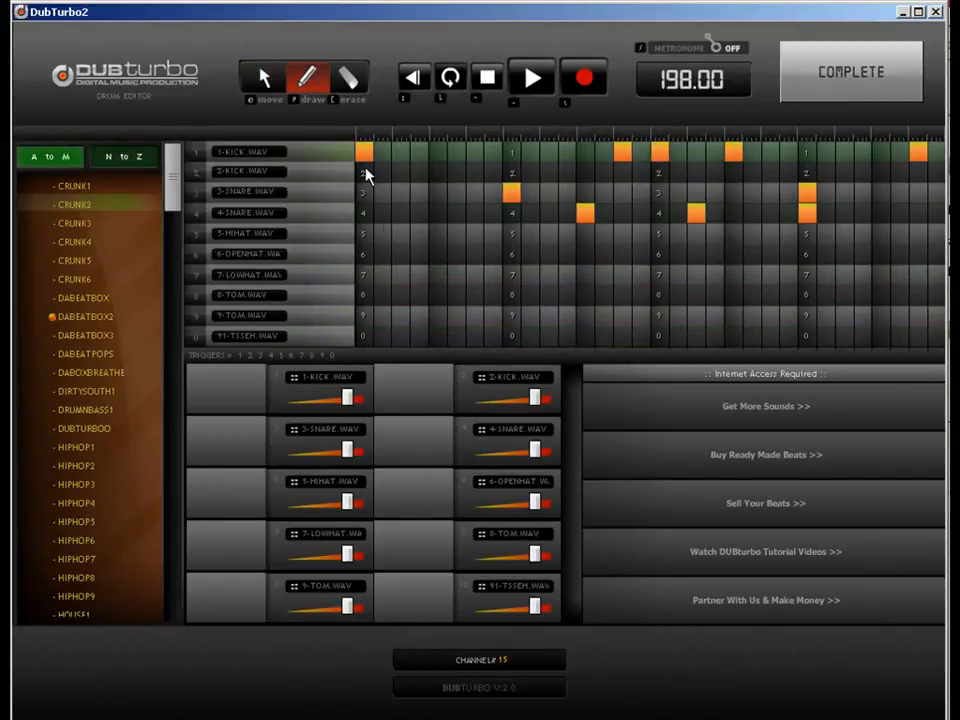
{"action": "left_click", "coordinate": [438, 336]}
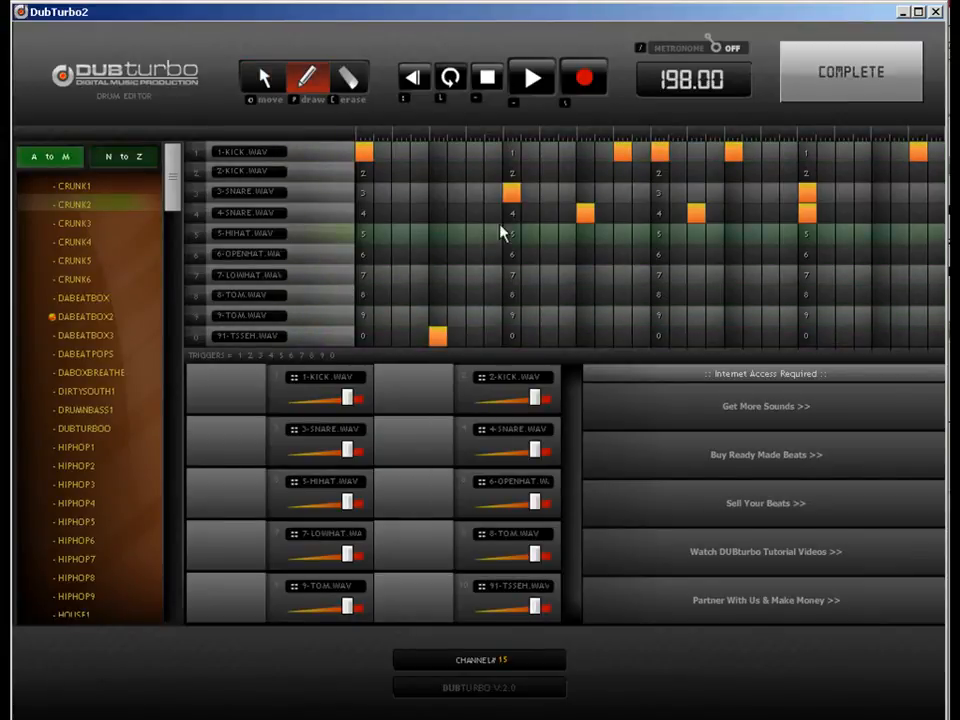
{"action": "left_click", "coordinate": [551, 337]}
{"action": "left_click", "coordinate": [697, 337]}
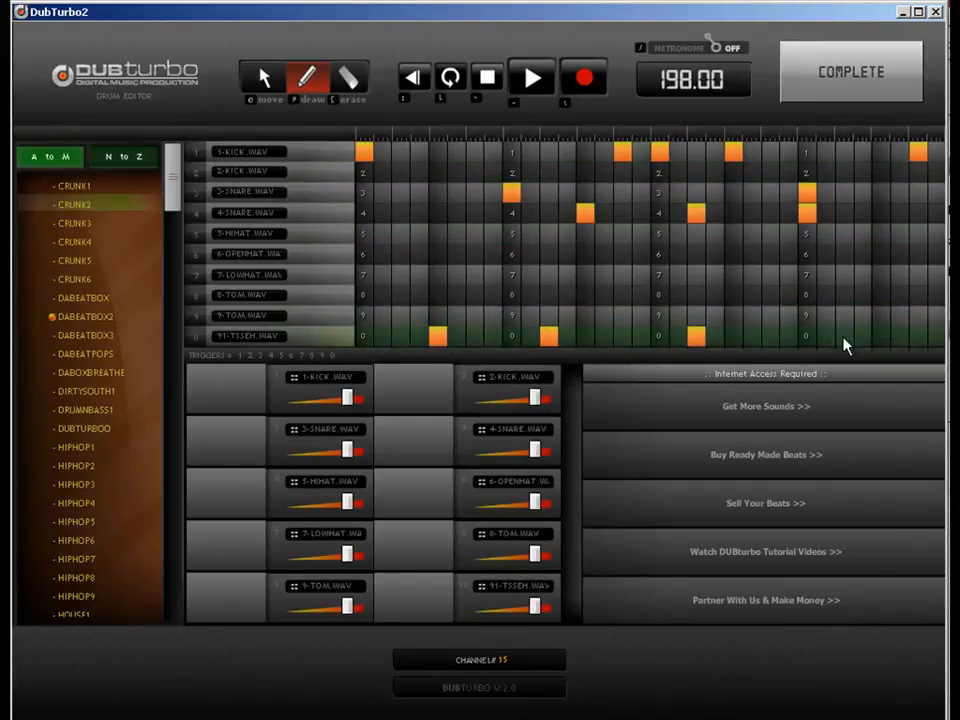
{"action": "left_click", "coordinate": [850, 88]}
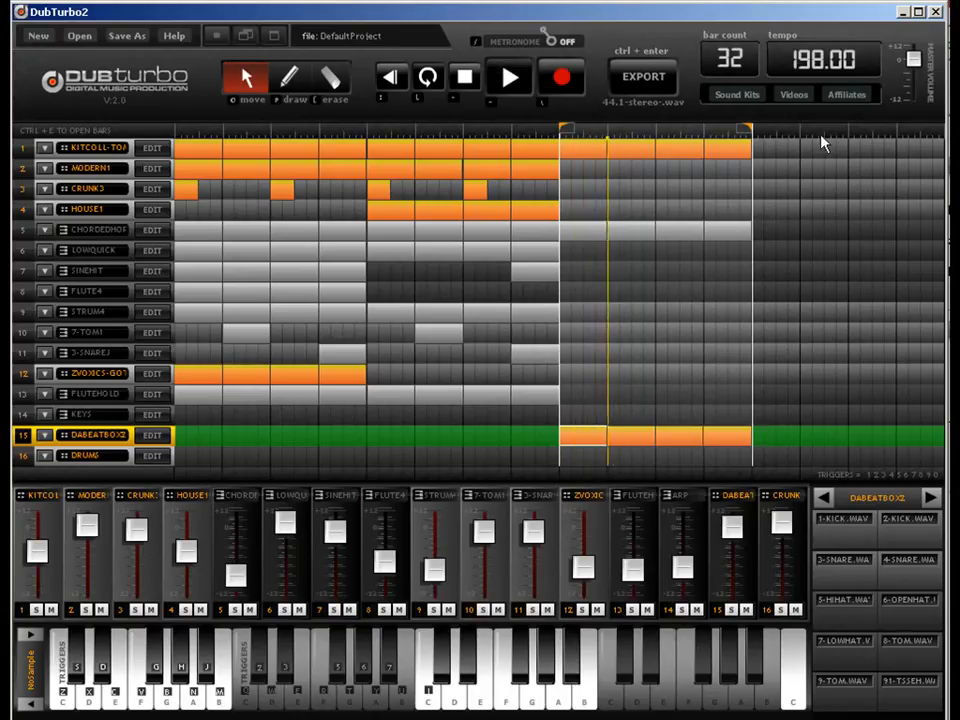
Add 91-TSSEH hits on steps 5, 15, 23 and 29–31 of track 15's bars 21–22 pattern.
{"action": "double_click", "coordinate": [697, 440]}
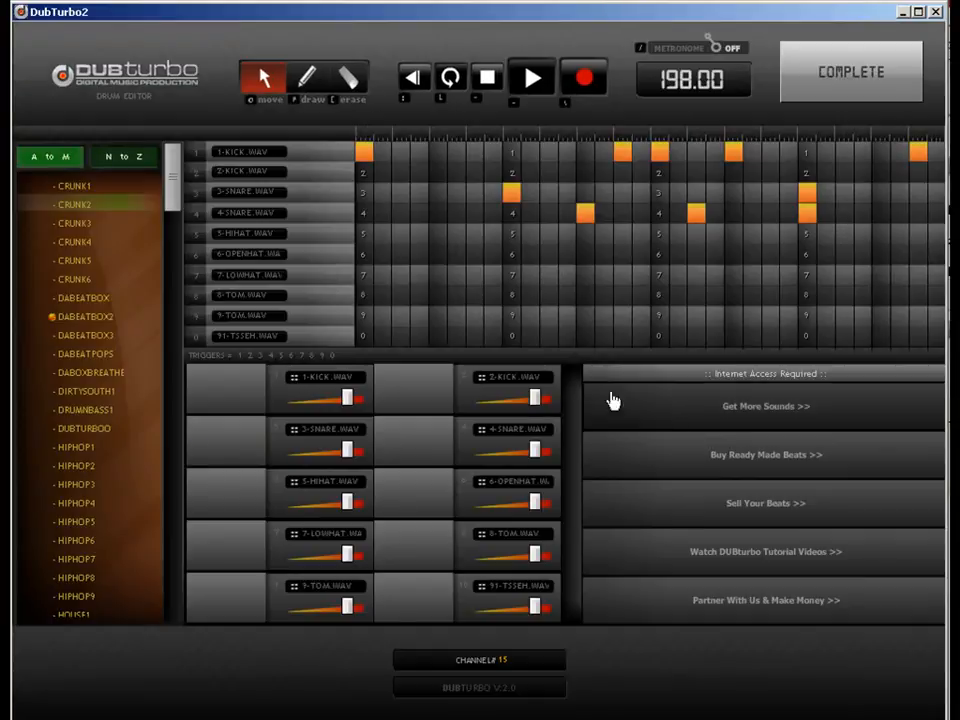
{"action": "key", "text": "p"}
{"action": "left_click", "coordinate": [437, 340]}
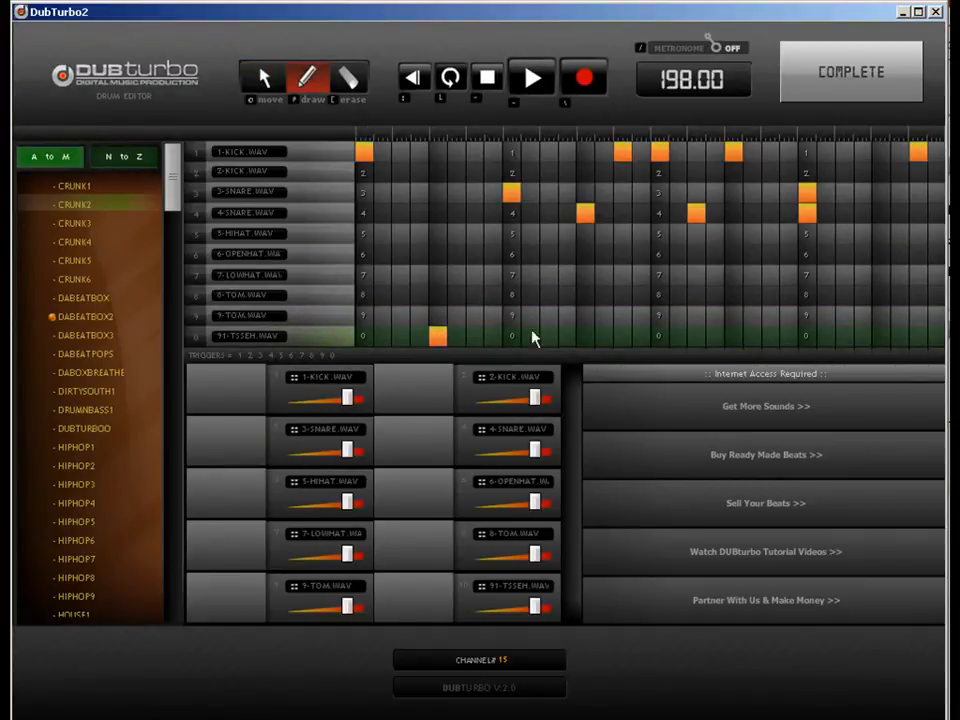
{"action": "left_click", "coordinate": [622, 338]}
{"action": "left_click", "coordinate": [770, 338]}
{"action": "left_click", "coordinate": [880, 338]}
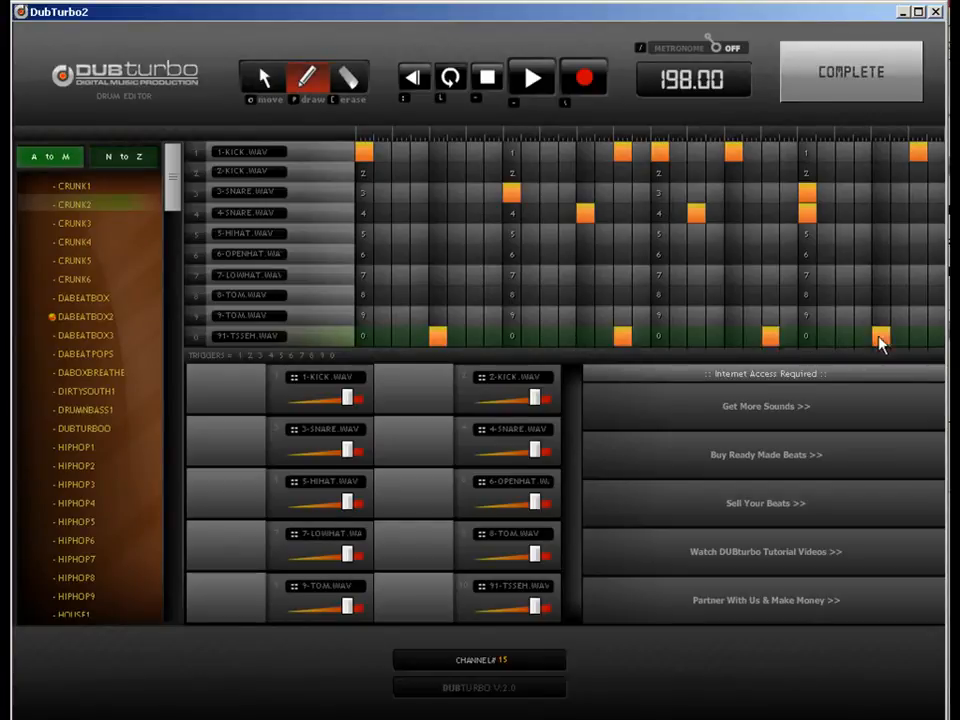
{"action": "left_click_drag", "start_coordinate": [880, 338], "coordinate": [930, 340]}
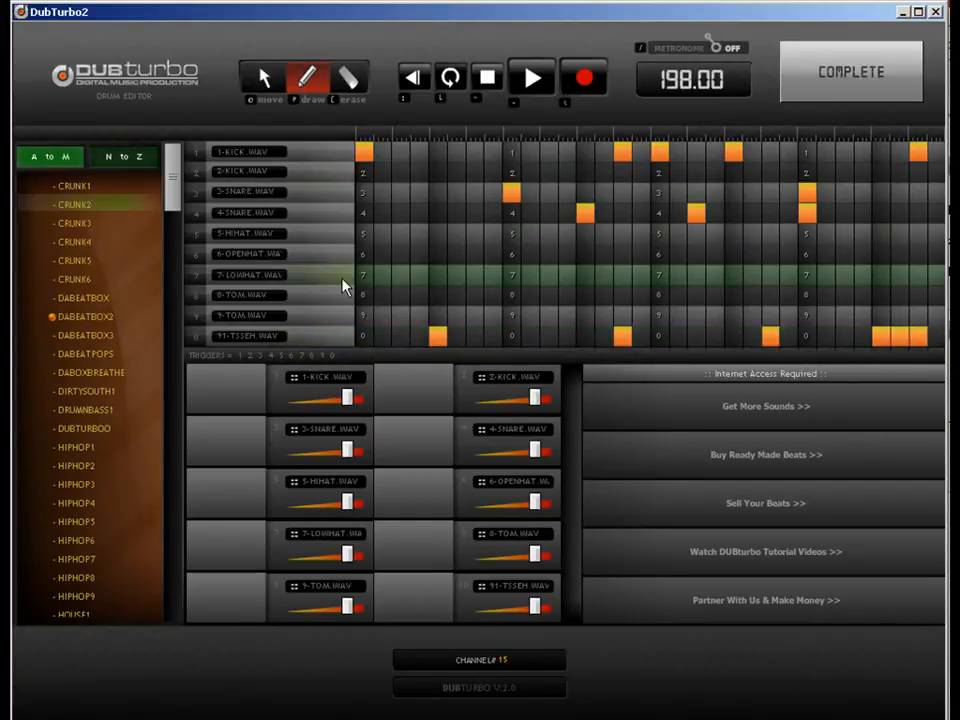
Add LOWHAT hits on steps 9 and 25, OPENHAT on 1 and HIHAT on 3–5, 7 and 11, then return to the arrangement.
{"action": "left_click", "coordinate": [511, 275]}
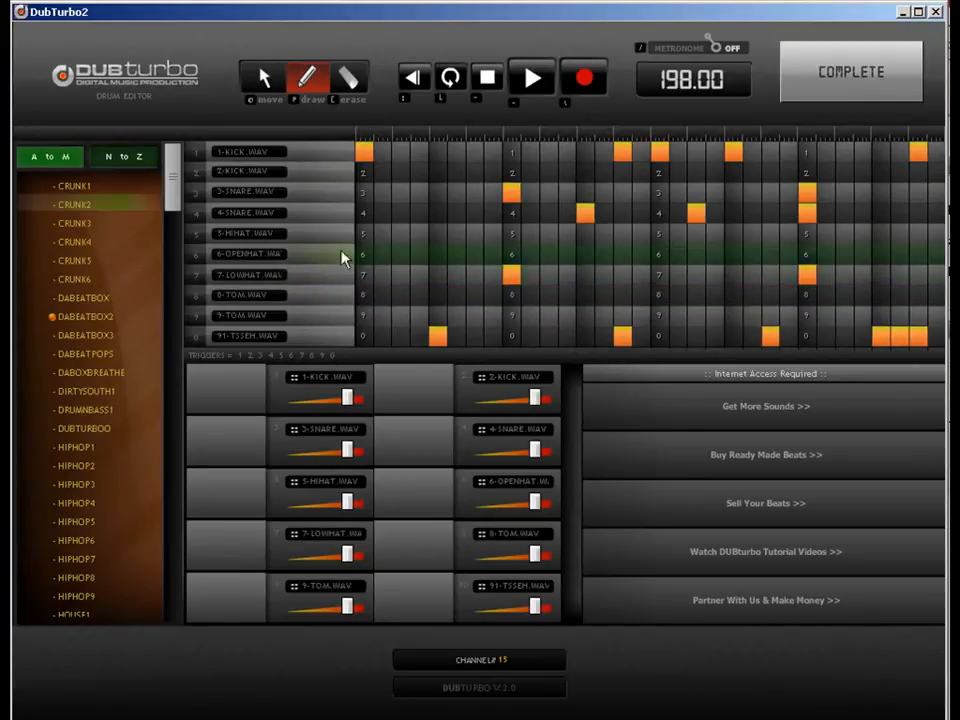
{"action": "left_click", "coordinate": [365, 254]}
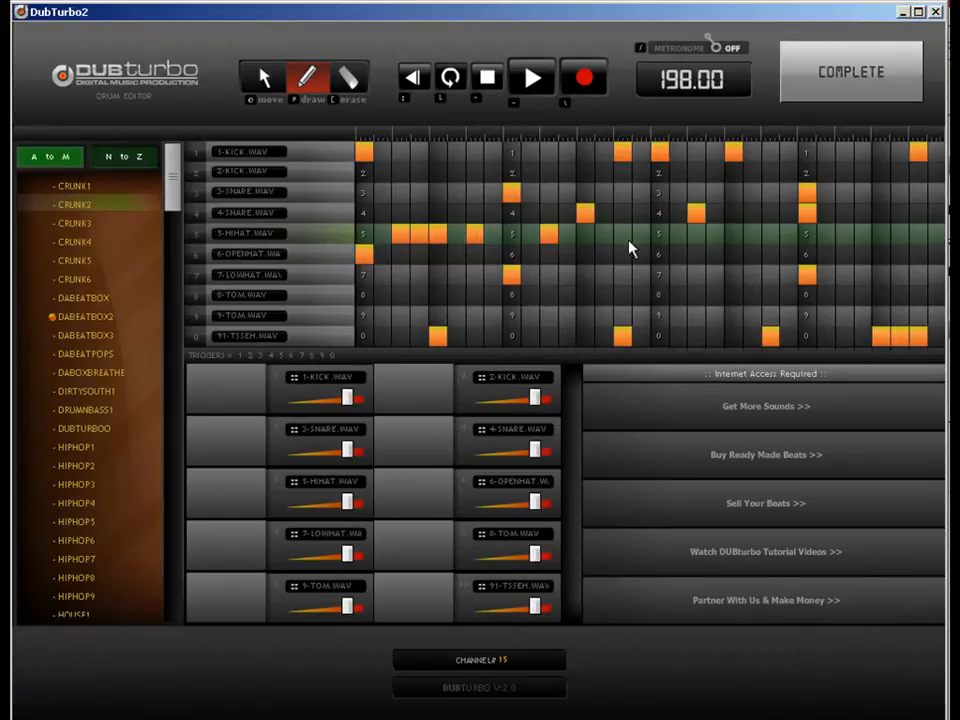
{"action": "left_click", "coordinate": [850, 72]}
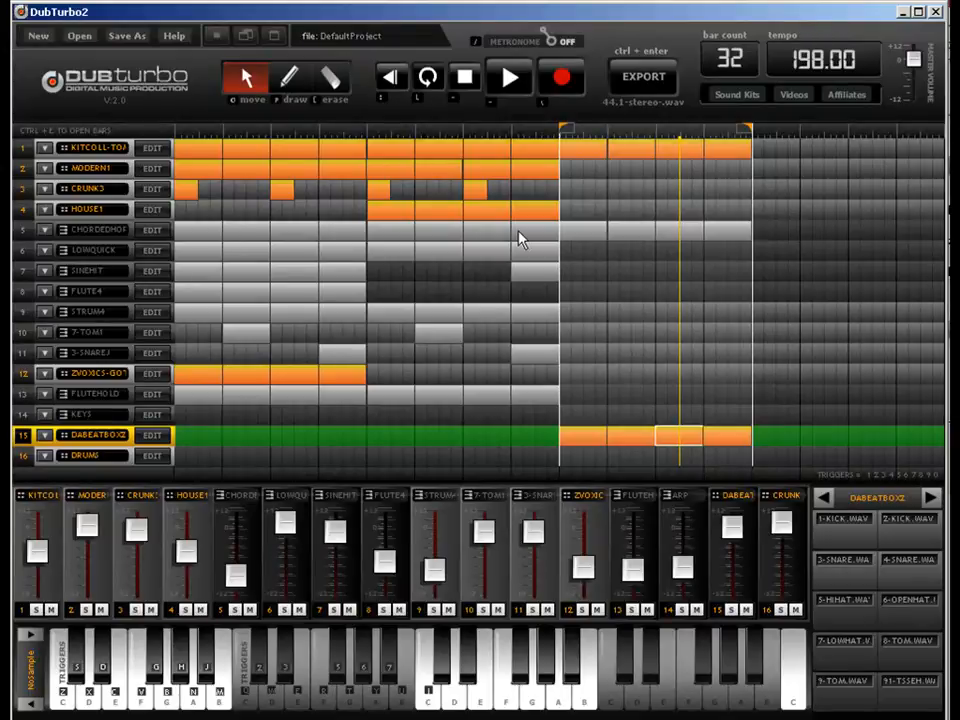
In track 15's bars 23–24 pattern, add HIHAT on steps 1, 3, 5, 6 and 9, TSSEH on 3 and LOWHAT on 9.
{"action": "double_click", "coordinate": [722, 437]}
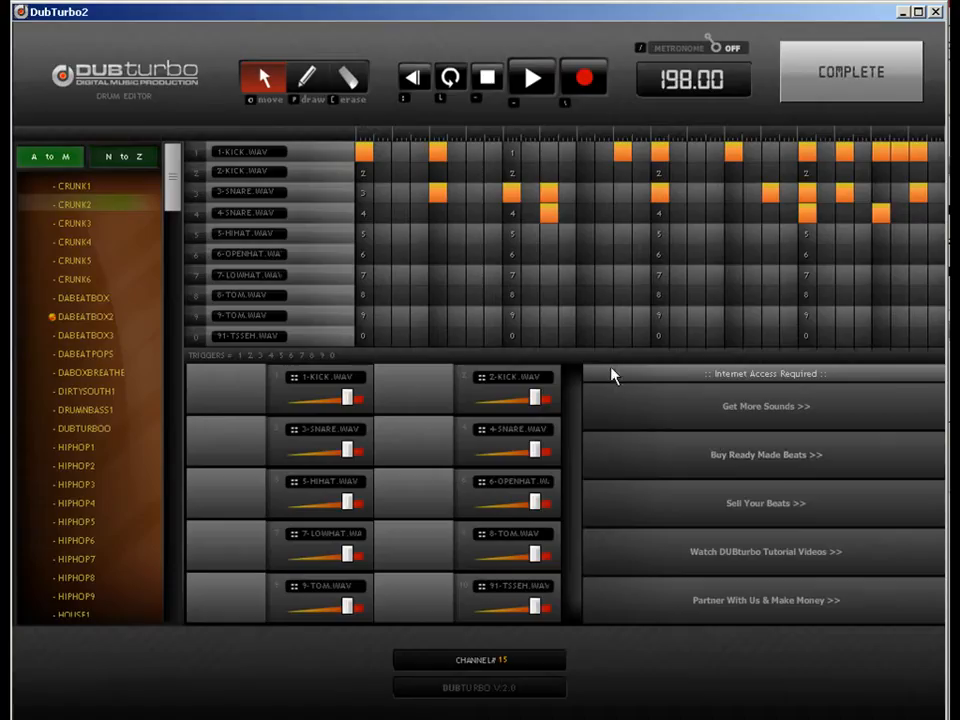
{"action": "key", "text": "d"}
{"action": "left_click", "coordinate": [365, 234]}
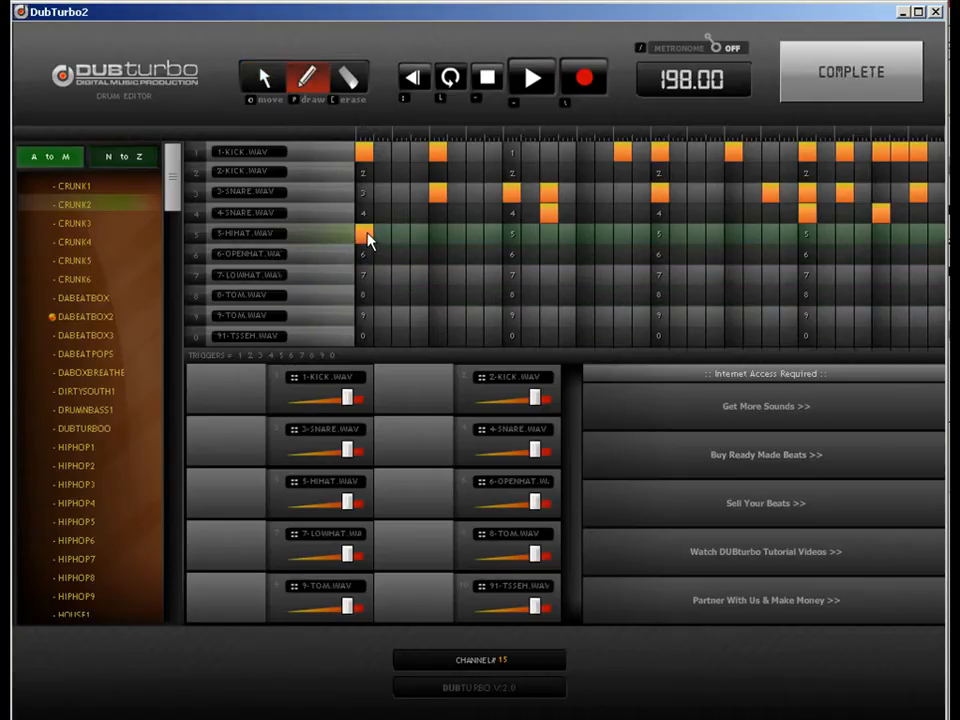
{"action": "left_click", "coordinate": [404, 236]}
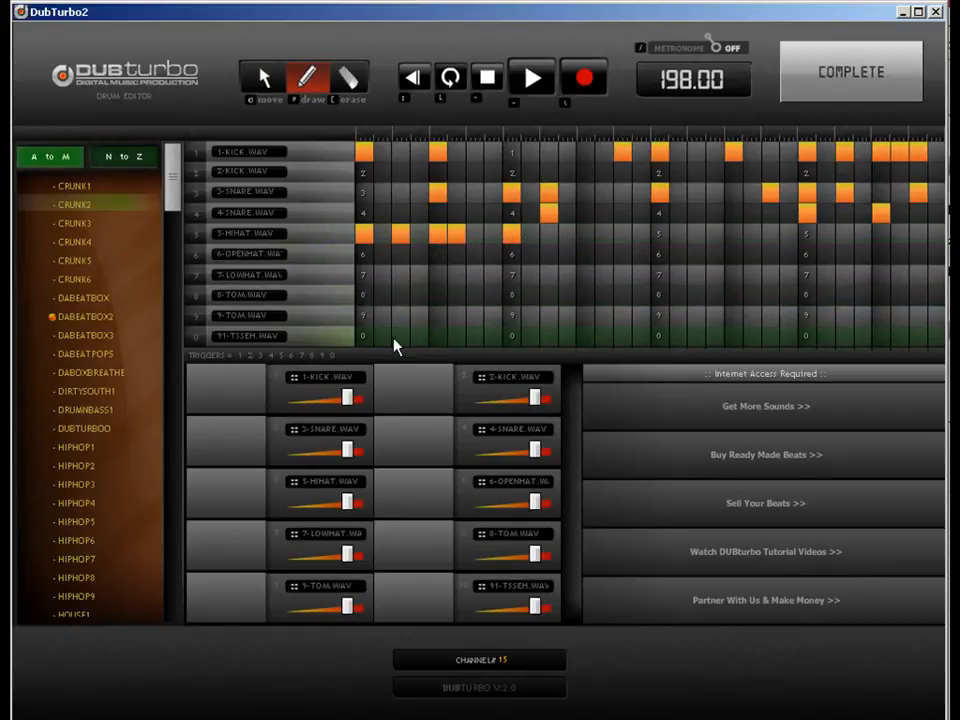
{"action": "left_click", "coordinate": [512, 280]}
{"action": "left_click", "coordinate": [584, 316]}
{"action": "key", "text": "e"}
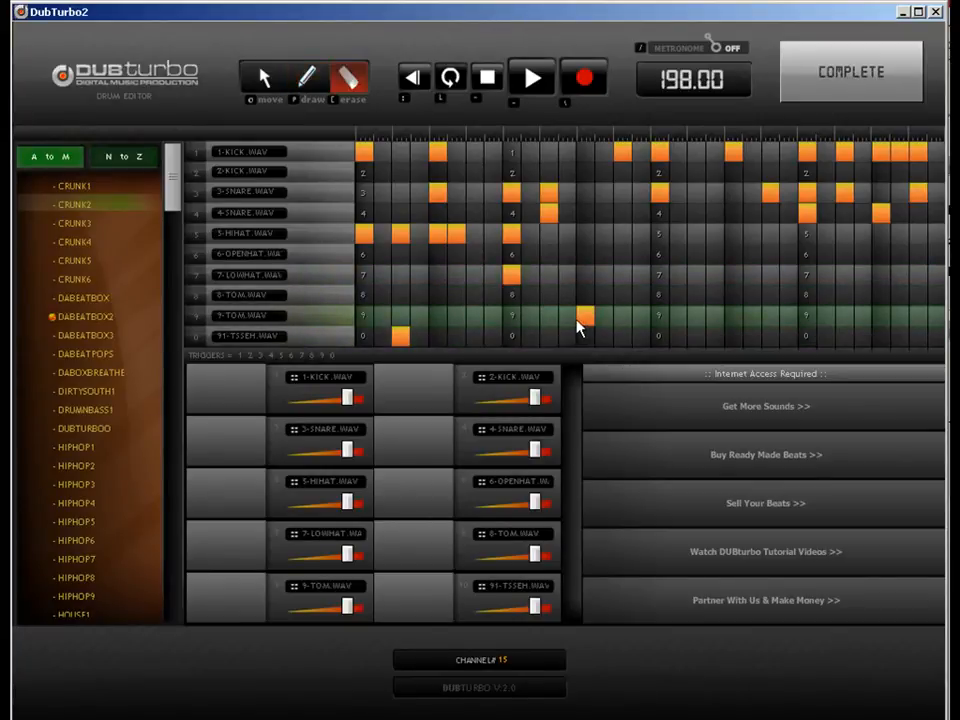
{"action": "left_click", "coordinate": [584, 315]}
{"action": "key", "text": "d"}
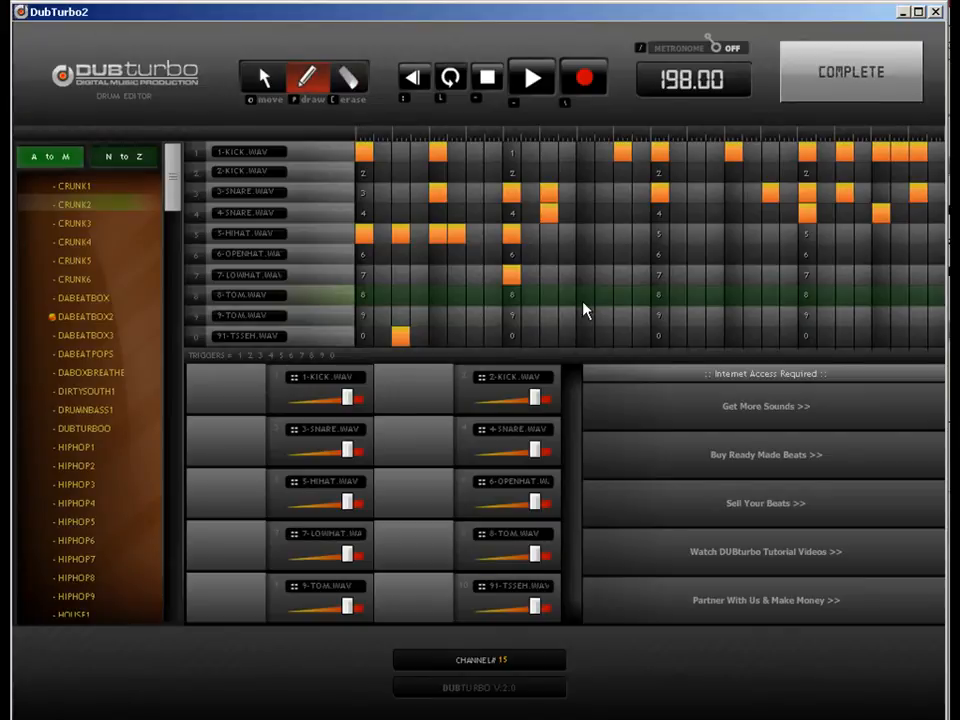
Add an OPENHAT hit on step 13 and TSSEH hits on steps 23 and 29–32, then return to the arrangement.
{"action": "left_click", "coordinate": [585, 258]}
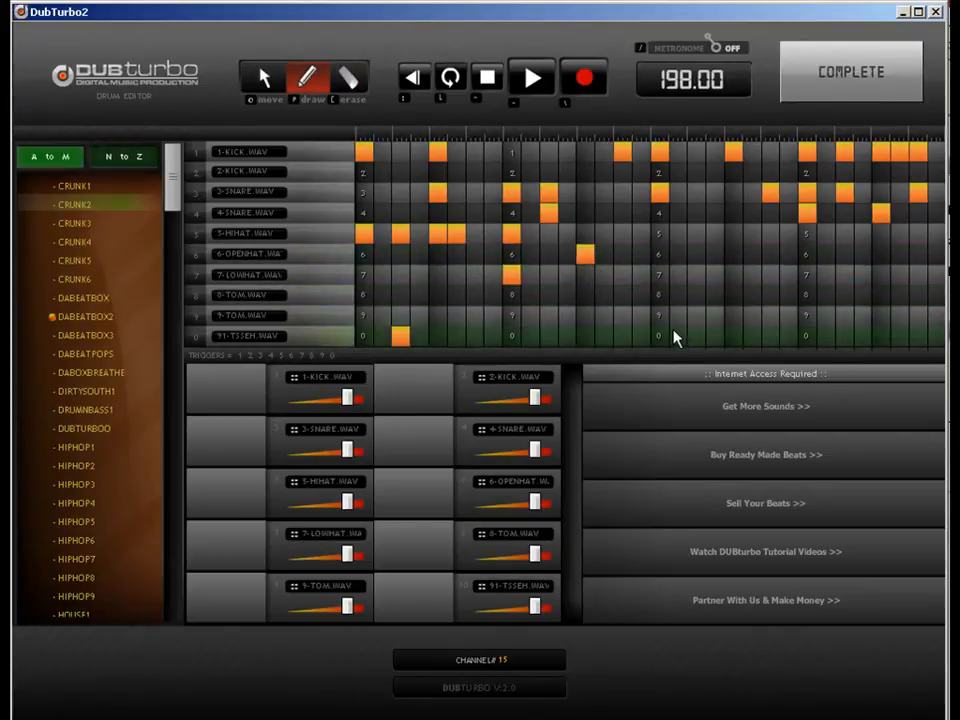
{"action": "left_click", "coordinate": [895, 338]}
{"action": "left_click", "coordinate": [875, 339]}
{"action": "left_click", "coordinate": [933, 340]}
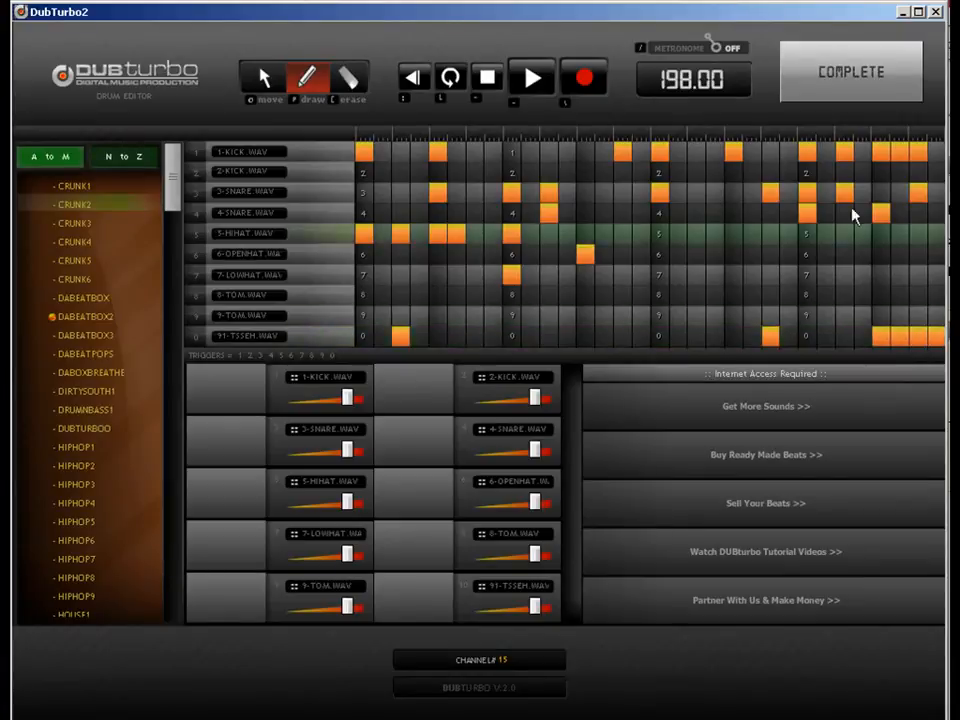
{"action": "left_click", "coordinate": [878, 76]}
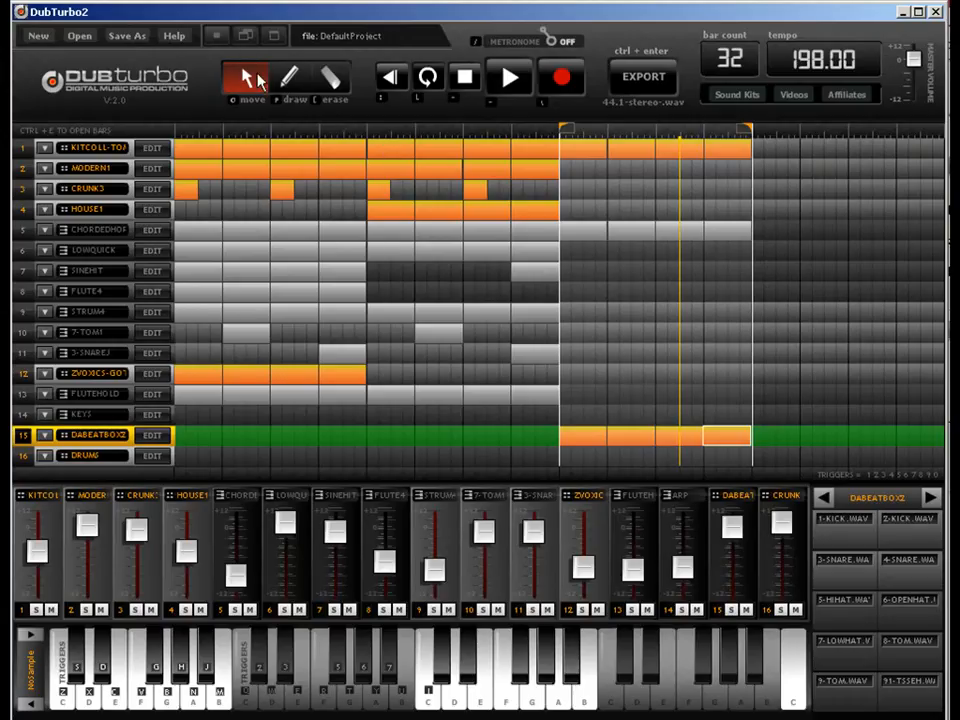
Copy track 1's bars 17–18 pattern block onto the CRUNK3 track at bars 17–18.
{"action": "left_click", "coordinate": [587, 152]}
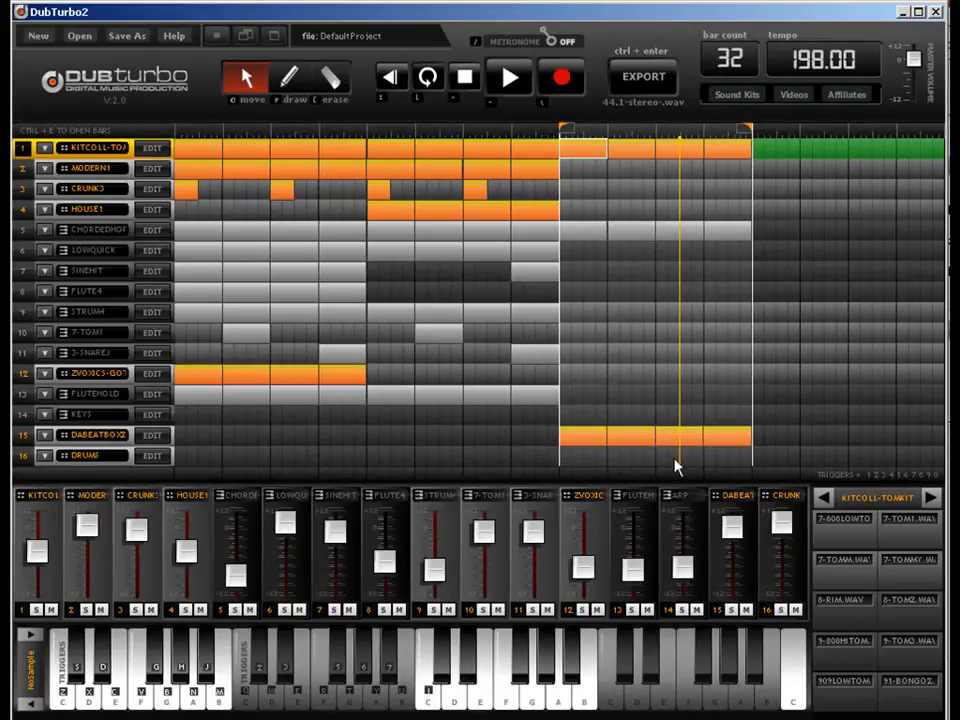
{"action": "left_click", "coordinate": [578, 188]}
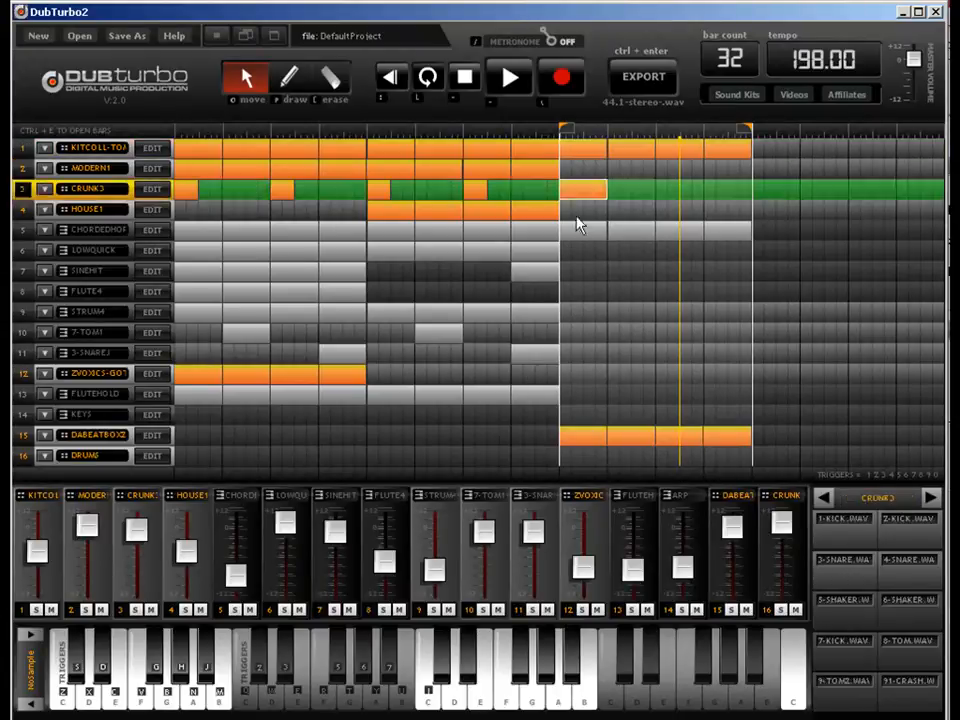
{"action": "left_click", "coordinate": [583, 455]}
{"action": "left_click", "coordinate": [640, 456]}
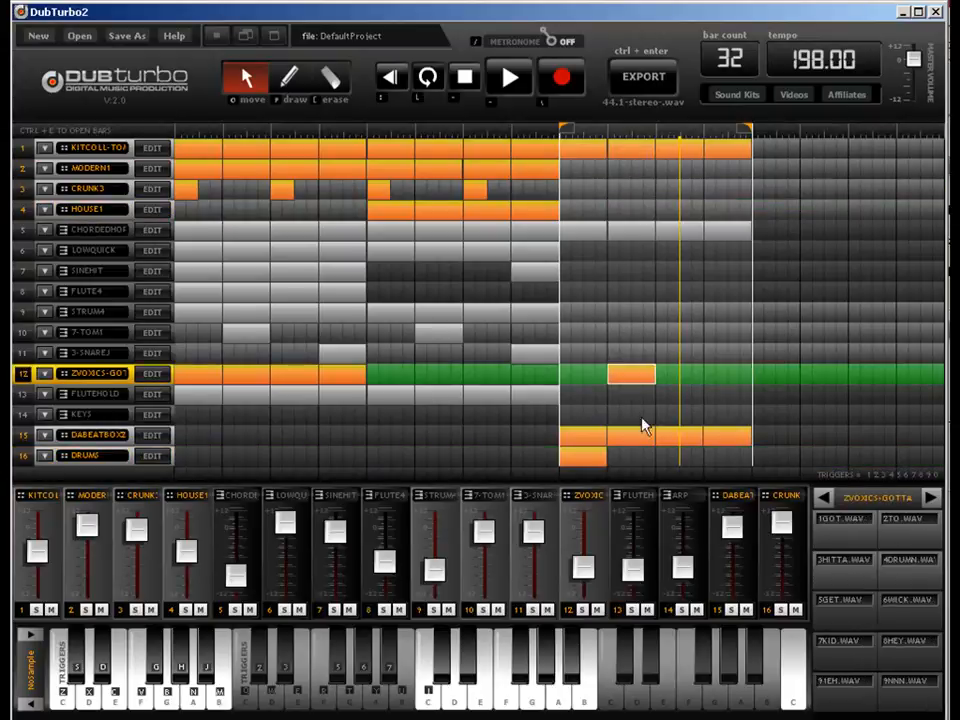
{"action": "key", "text": "e"}
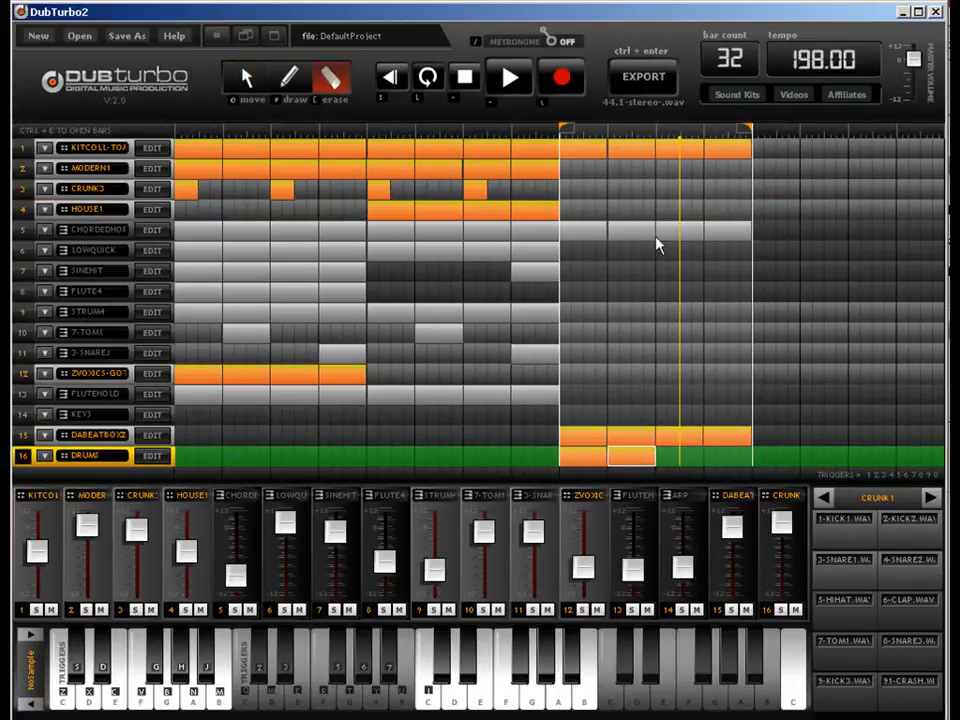
{"action": "left_click", "coordinate": [593, 455]}
{"action": "key", "text": "w"}
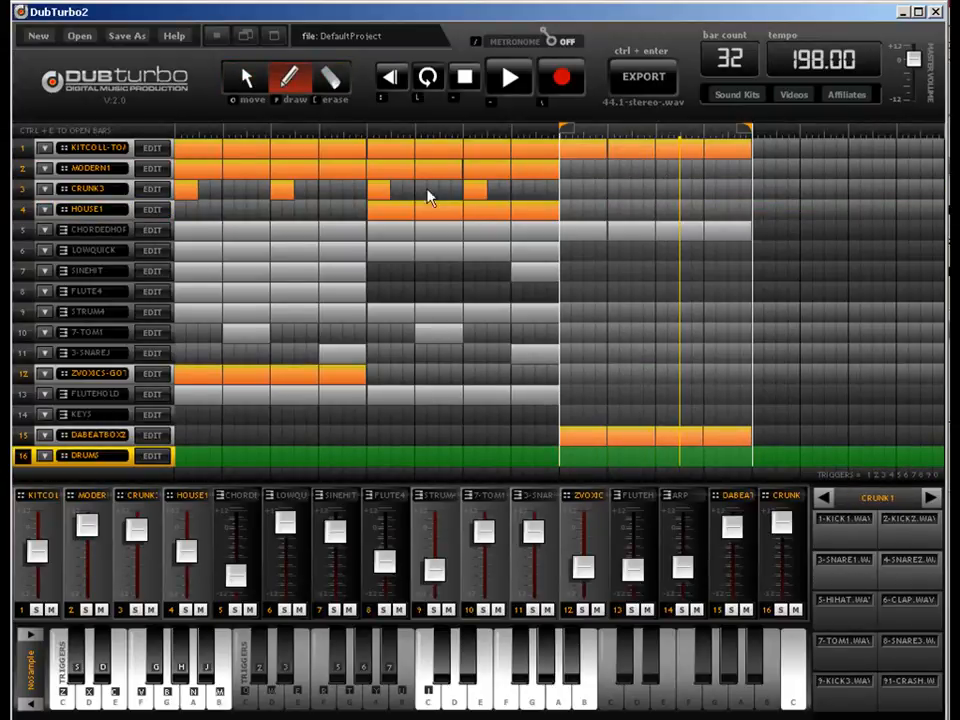
Copy MODERN1's pattern blocks from bars 9–16 onto track 16 at bars 17–24.
{"action": "left_click", "coordinate": [397, 176]}
{"action": "key", "text": "q"}
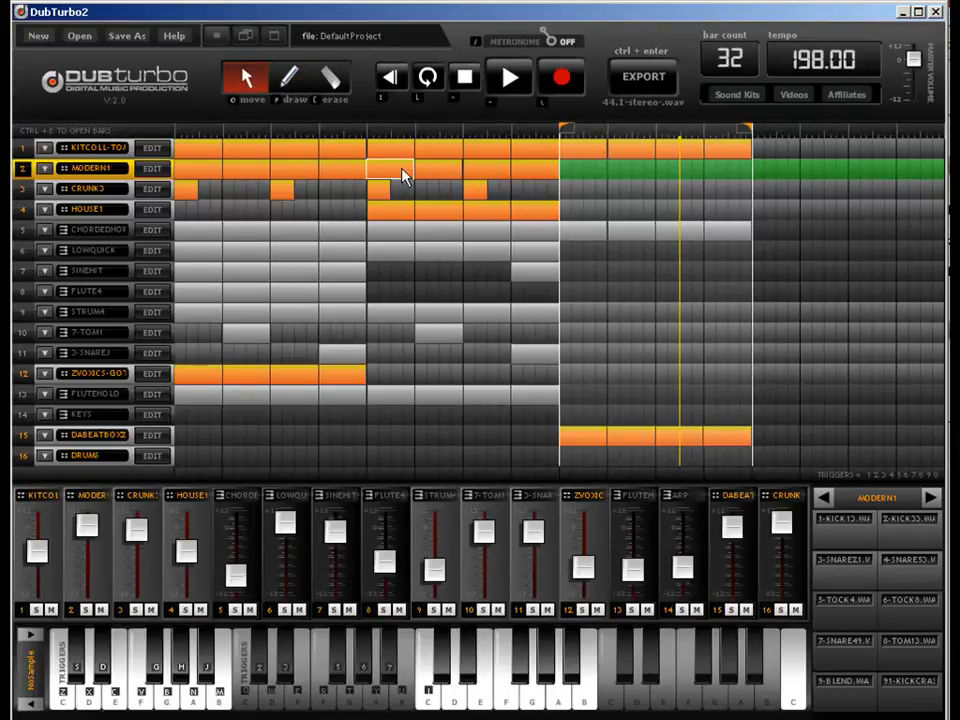
{"action": "left_click_drag", "start_coordinate": [399, 176], "coordinate": [583, 456]}
{"action": "left_click_drag", "start_coordinate": [425, 200], "coordinate": [619, 478]}
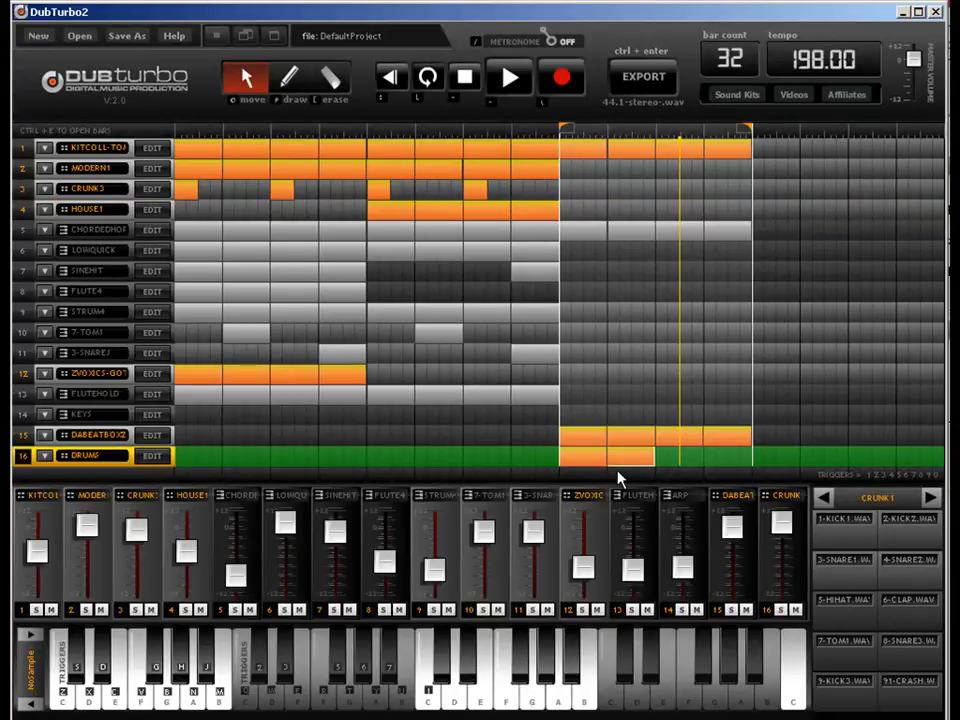
{"action": "left_click_drag", "start_coordinate": [462, 183], "coordinate": [672, 458]}
{"action": "left_click_drag", "start_coordinate": [531, 205], "coordinate": [722, 460]}
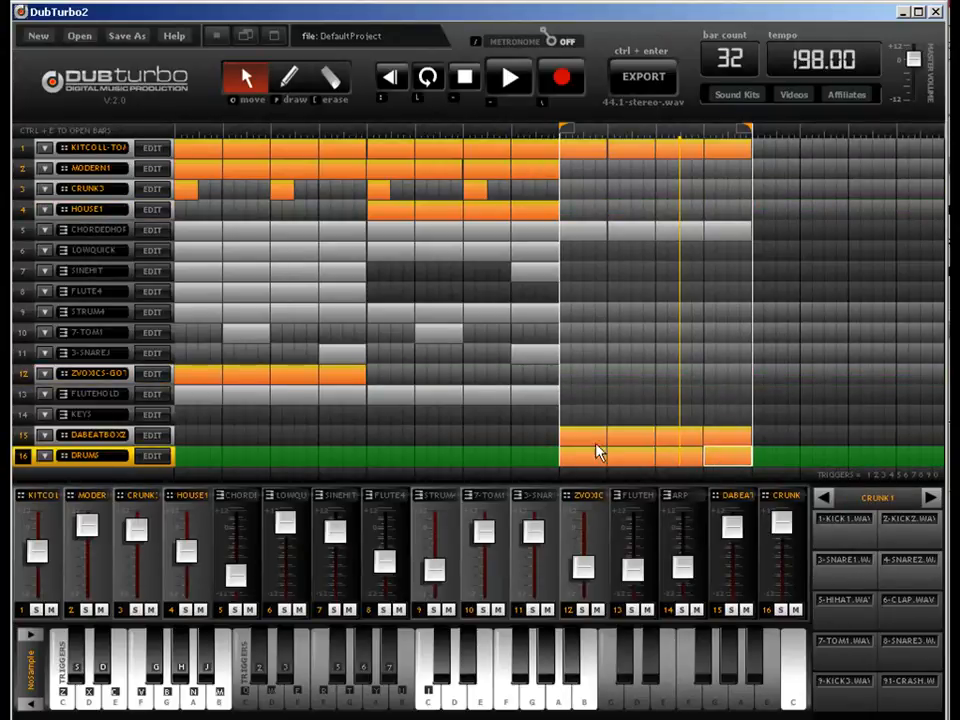
Change track 16's drum kit to CRUNK5 in its drum editor, and lower the track's volume slightly in the arrangement.
{"action": "left_click", "coordinate": [153, 456]}
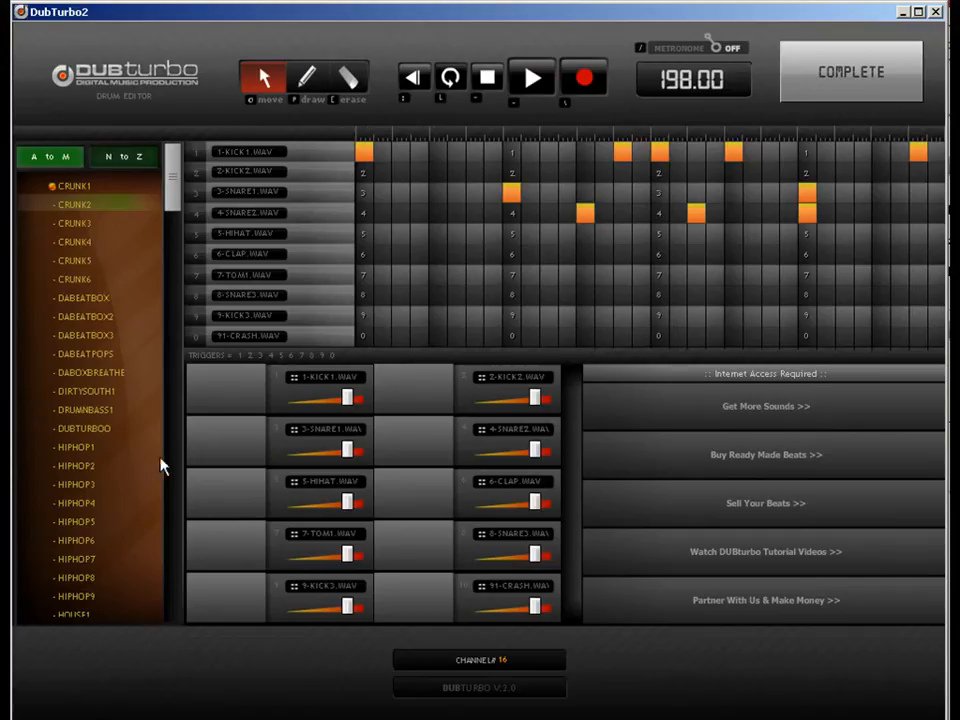
{"action": "left_click", "coordinate": [75, 243]}
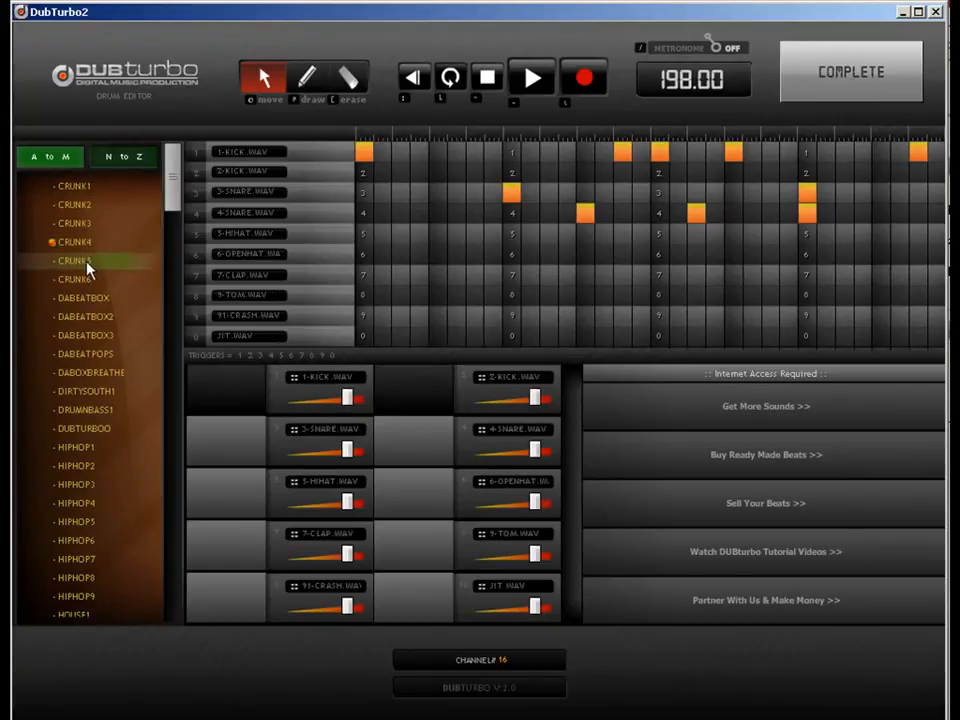
{"action": "left_click", "coordinate": [78, 260]}
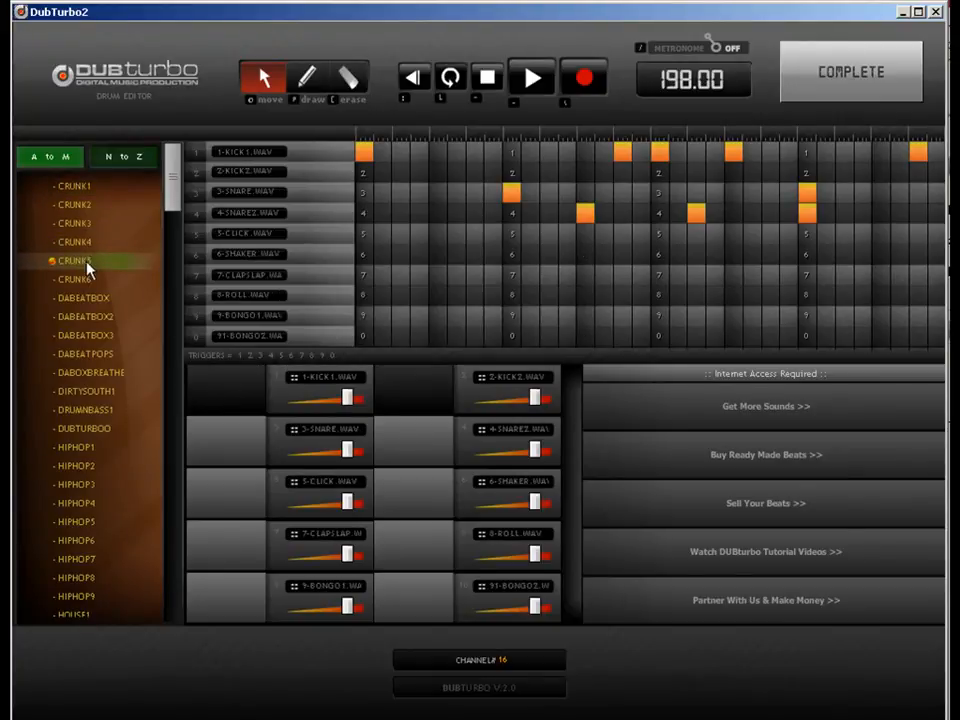
{"action": "left_click", "coordinate": [784, 72]}
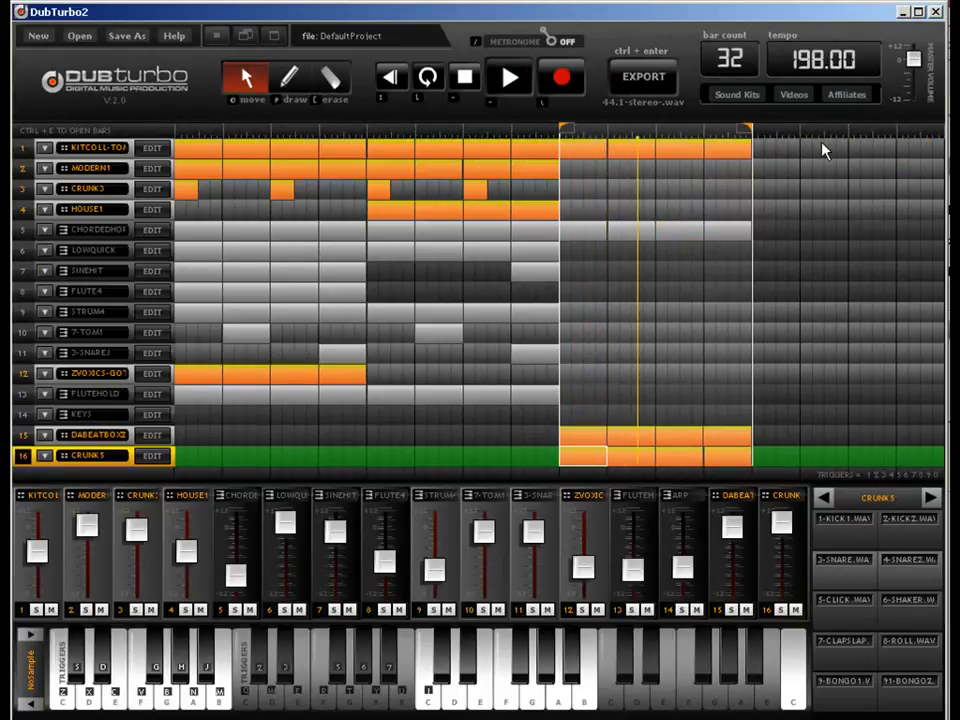
{"action": "left_click_drag", "start_coordinate": [781, 524], "coordinate": [785, 545]}
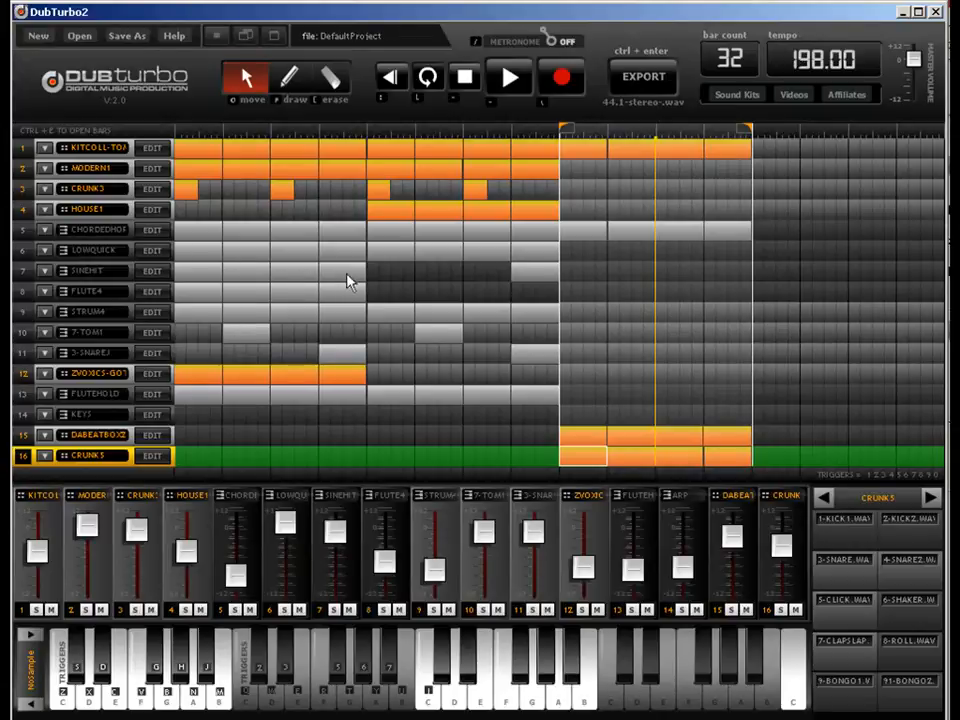
Move SINEHIT's bars 15–16 block to bar 17, repeat it through bar 24, and lower the track's volume.
{"action": "left_click_drag", "start_coordinate": [530, 281], "coordinate": [572, 278]}
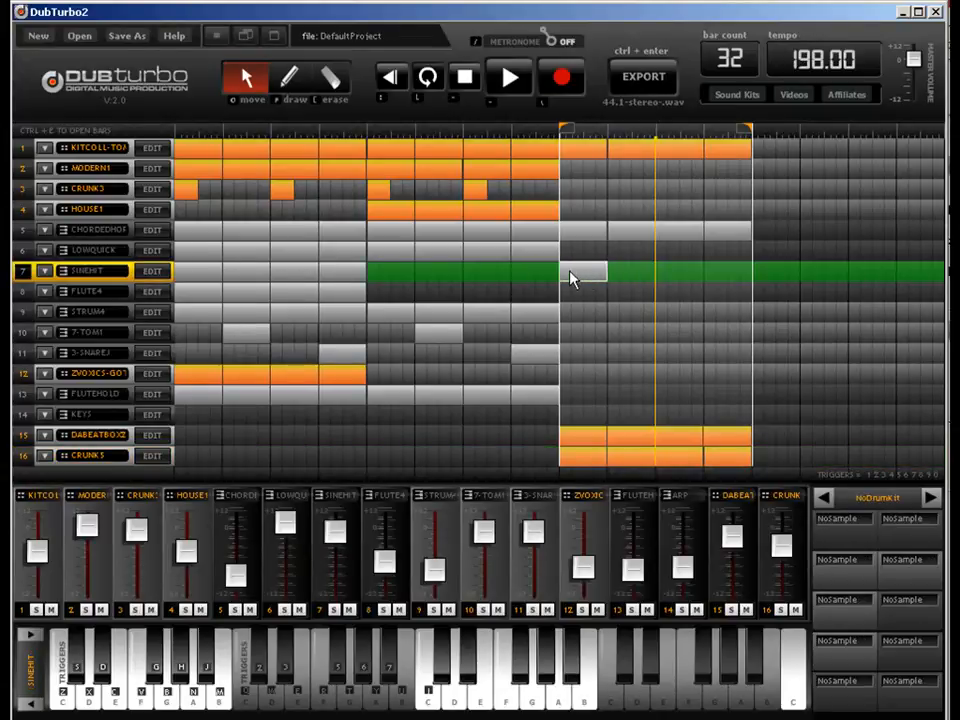
{"action": "left_click_drag", "start_coordinate": [645, 276], "coordinate": [695, 278]}
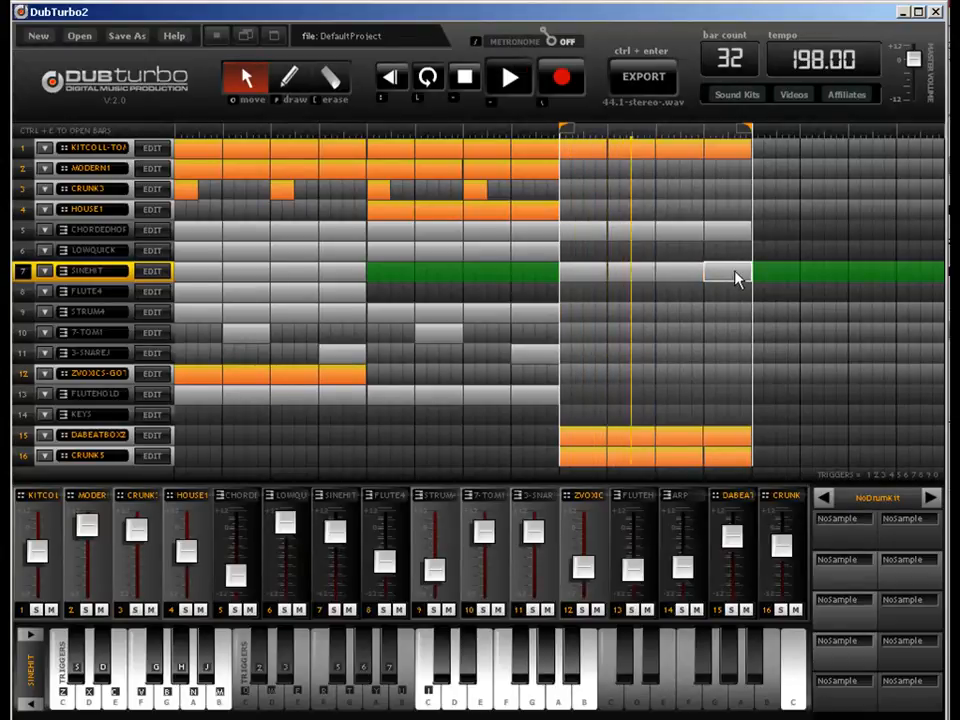
{"action": "left_click_drag", "start_coordinate": [336, 530], "coordinate": [345, 552]}
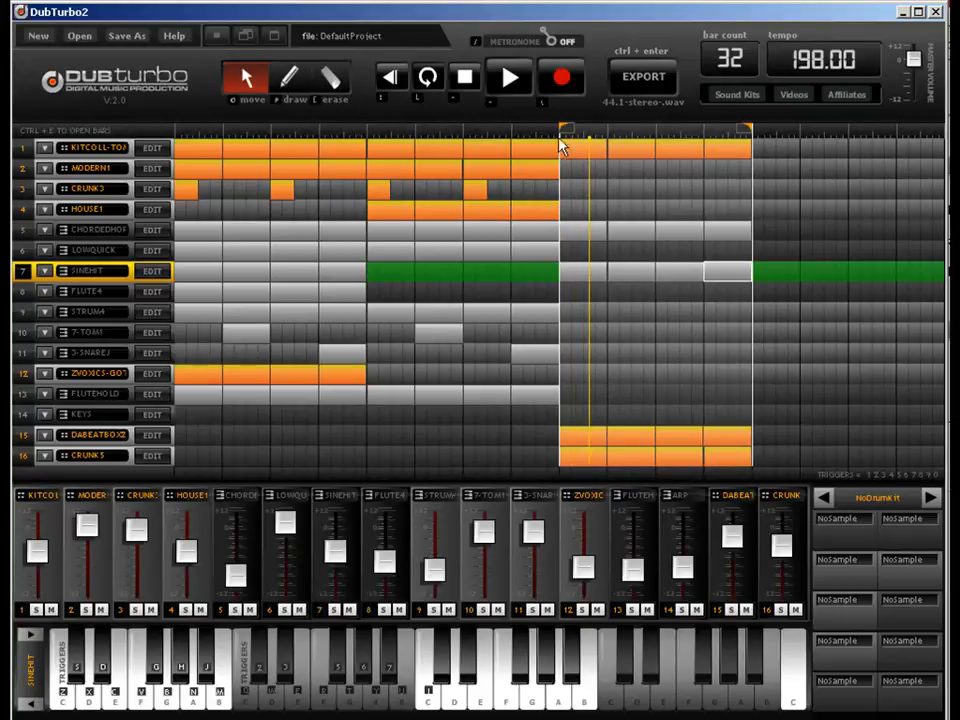
Move the four pattern blocks at bars 17–24 from track 5 down to the FLUTE4 track.
{"action": "left_click", "coordinate": [589, 236]}
{"action": "left_click_drag", "start_coordinate": [648, 236], "coordinate": [728, 236]}
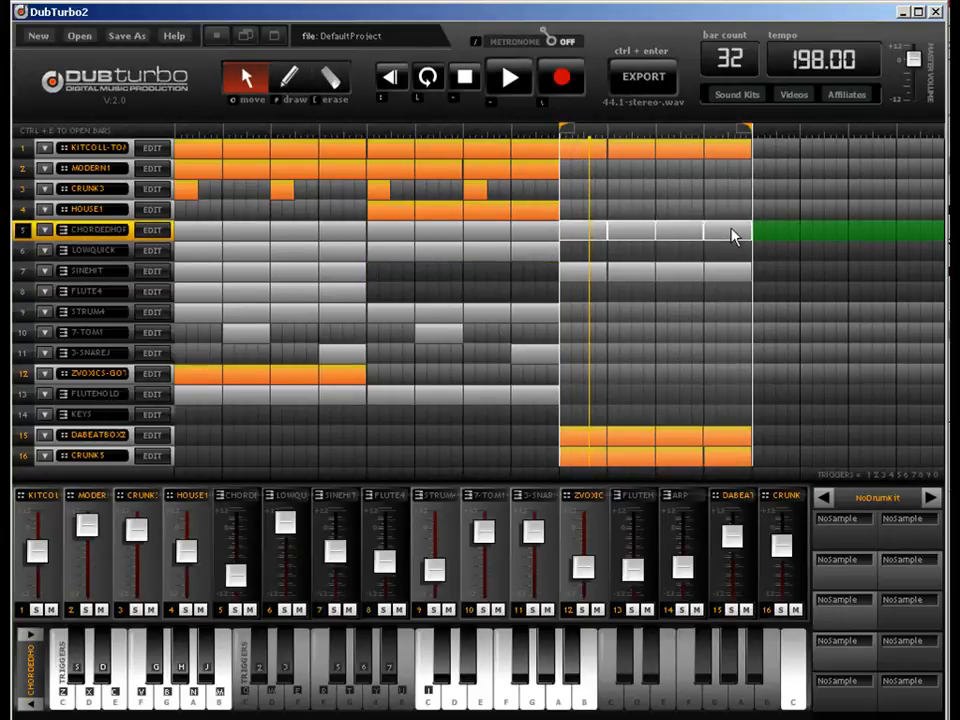
{"action": "left_click", "coordinate": [614, 251]}
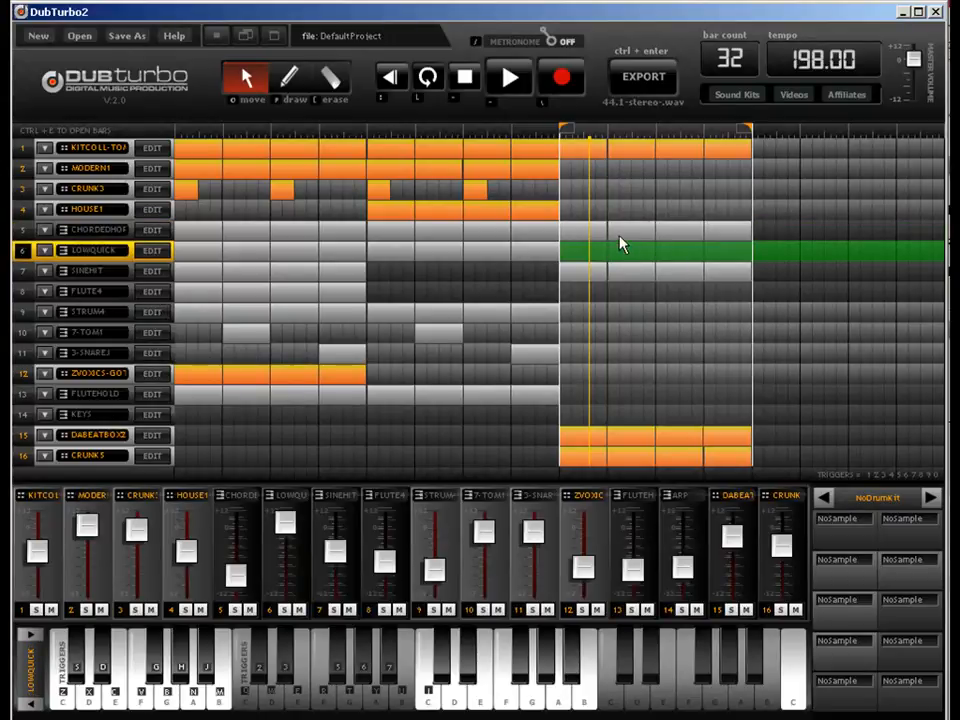
{"action": "left_click", "coordinate": [589, 294]}
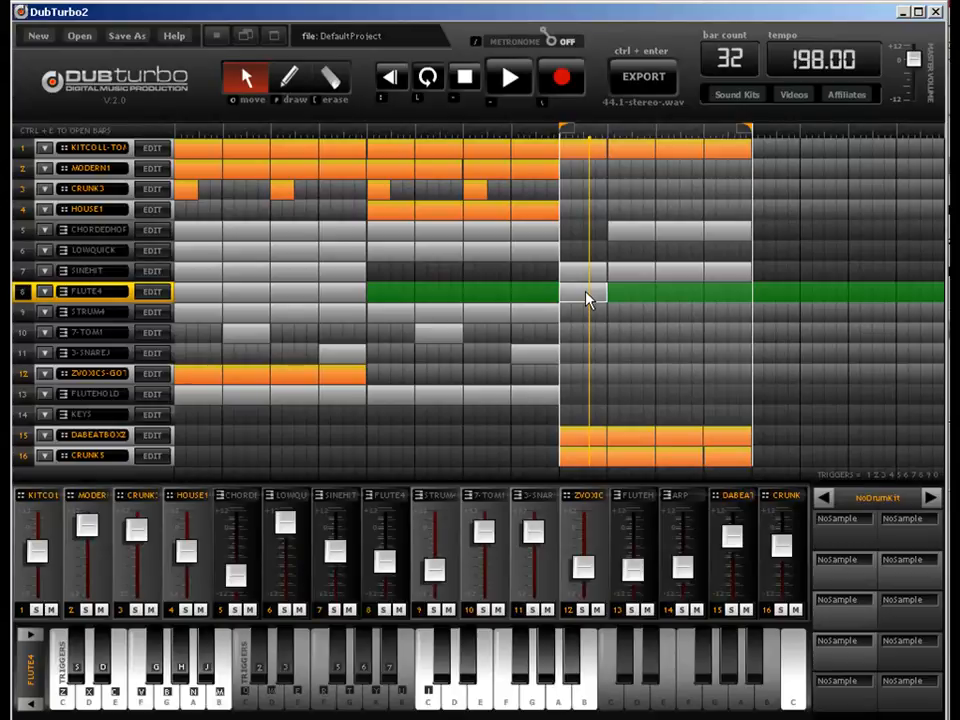
{"action": "left_click_drag", "start_coordinate": [630, 230], "coordinate": [640, 291]}
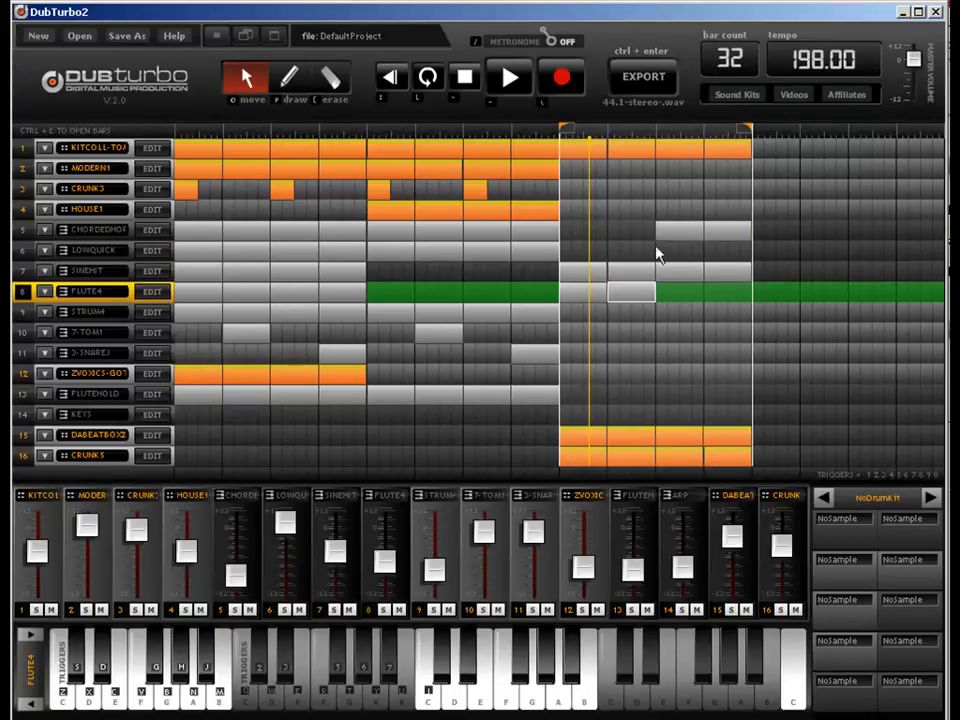
{"action": "left_click_drag", "start_coordinate": [677, 231], "coordinate": [682, 292]}
{"action": "left_click_drag", "start_coordinate": [722, 232], "coordinate": [728, 297]}
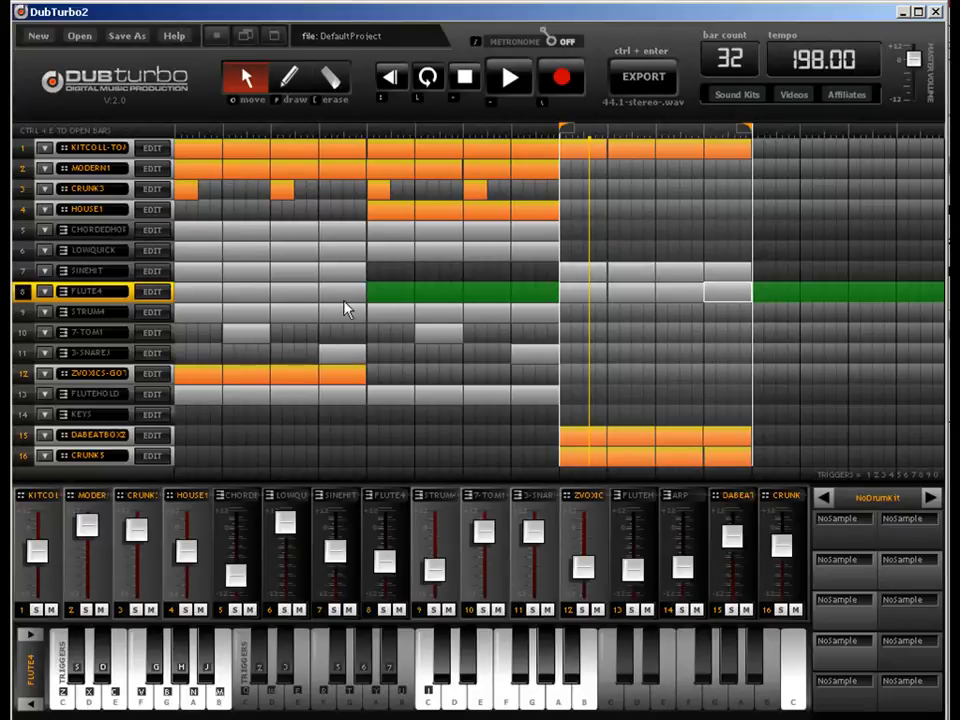
Audition the beat with the loop starting at bar 15 and at bar 1, and return the loop start to bar 17.
{"action": "left_click_drag", "start_coordinate": [566, 133], "coordinate": [507, 143]}
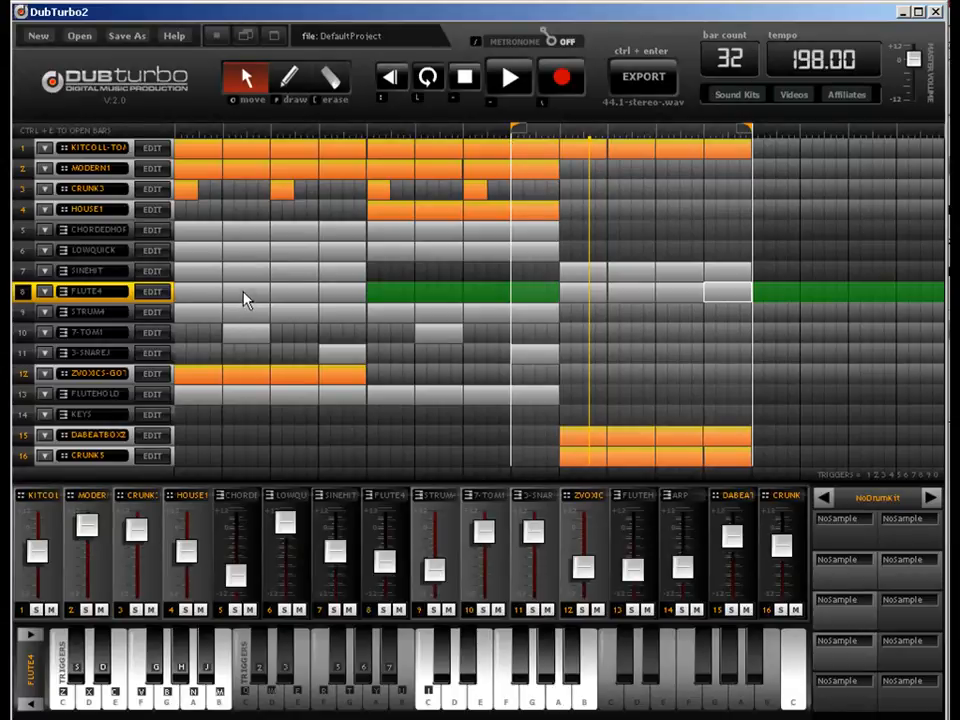
{"action": "left_click_drag", "start_coordinate": [518, 140], "coordinate": [133, 141]}
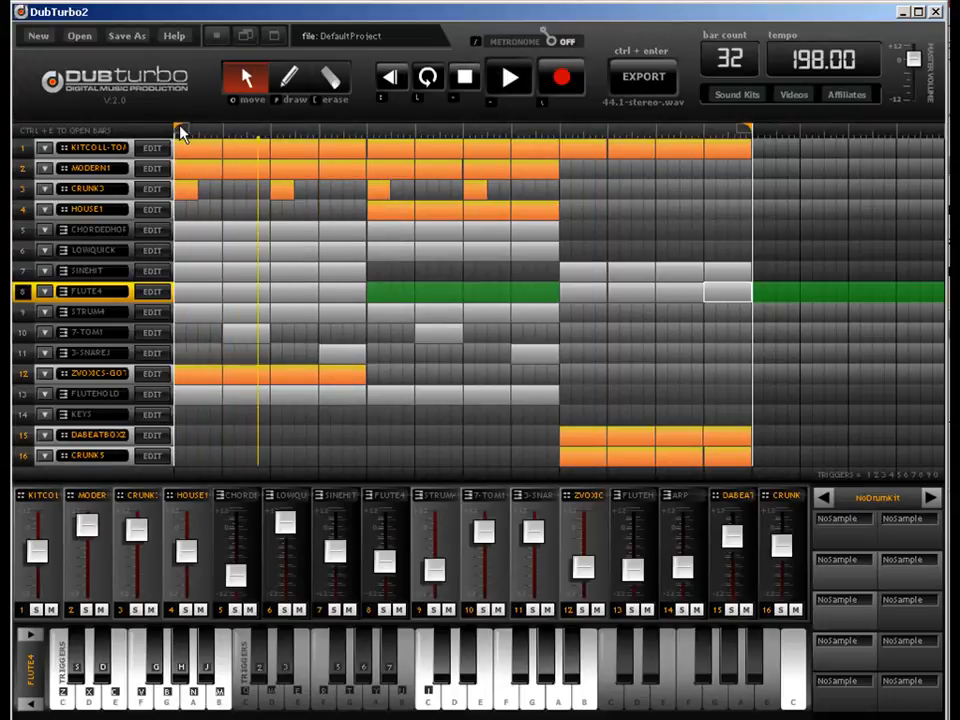
{"action": "left_click_drag", "start_coordinate": [180, 133], "coordinate": [559, 139]}
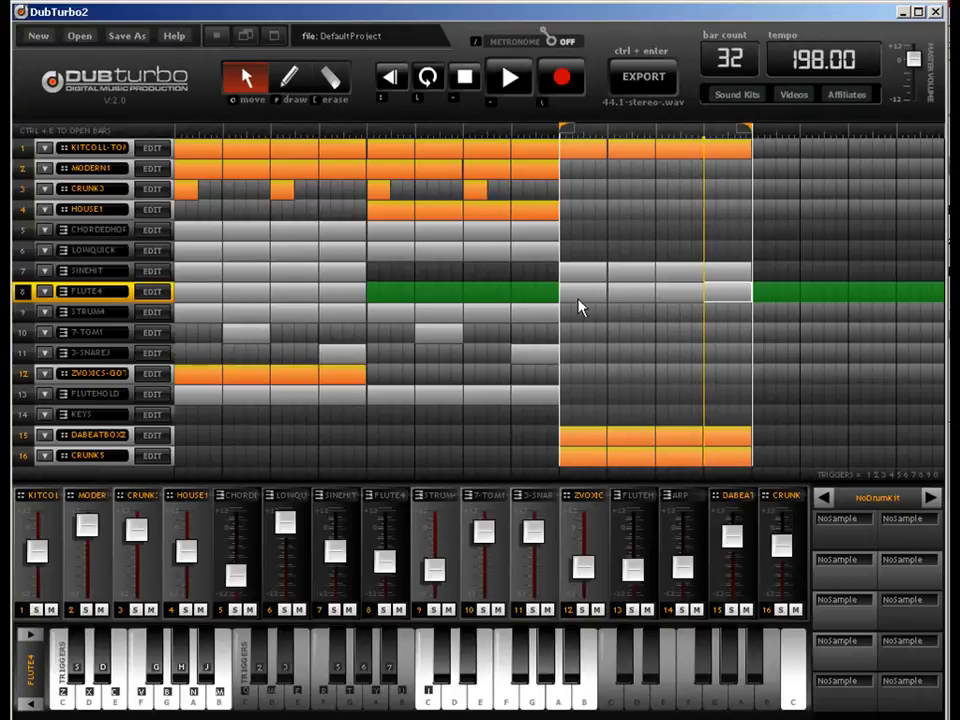
Move FLUTE4's blocks at bars 17–24 down to the STRUM4 track and raise STRUM4's volume.
{"action": "left_click_drag", "start_coordinate": [579, 301], "coordinate": [726, 315]}
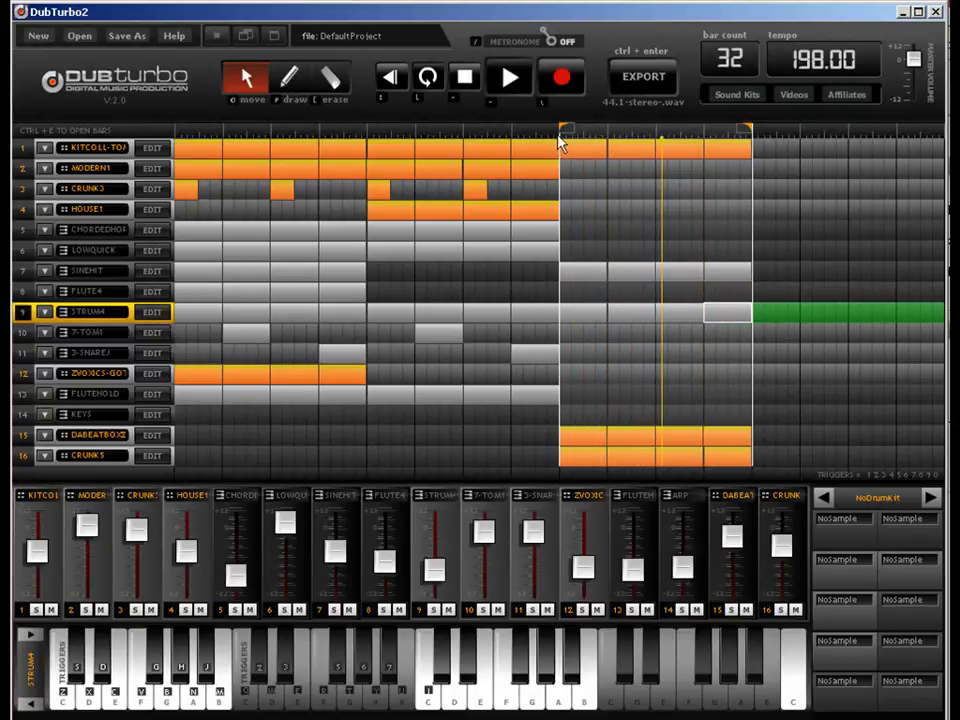
{"action": "left_click_drag", "start_coordinate": [435, 572], "coordinate": [442, 556]}
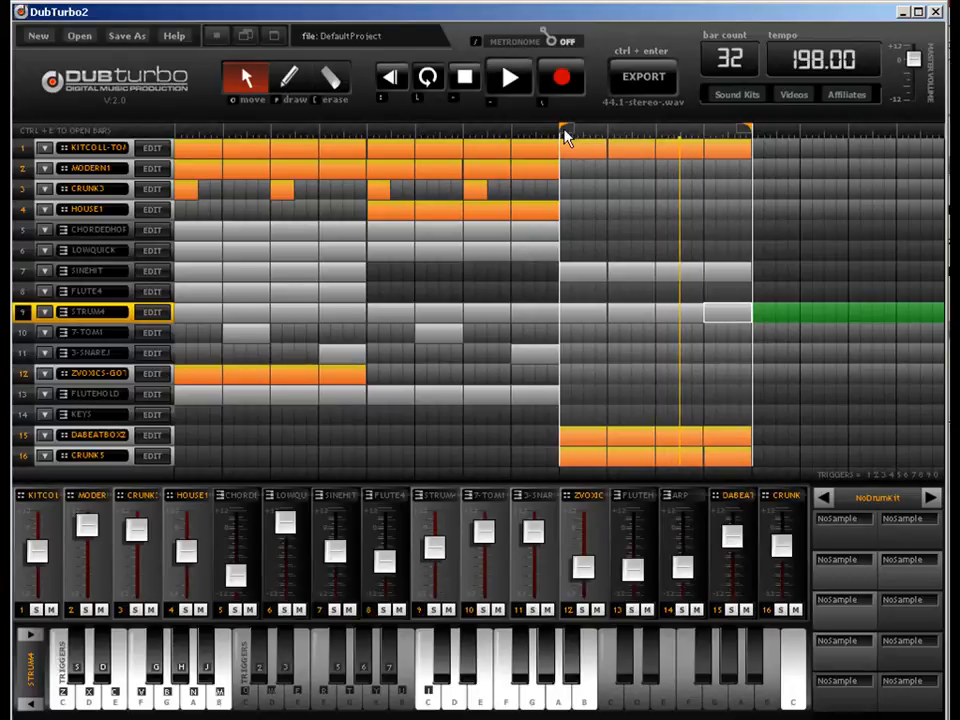
Extend the loop region to cover the whole arrangement, bars 1–32.
{"action": "mouse_move", "coordinate": [564, 135]}
{"action": "left_mouse_down"}
{"action": "mouse_move", "coordinate": [446, 156]}
{"action": "mouse_move", "coordinate": [180, 130]}
{"action": "left_mouse_up"}
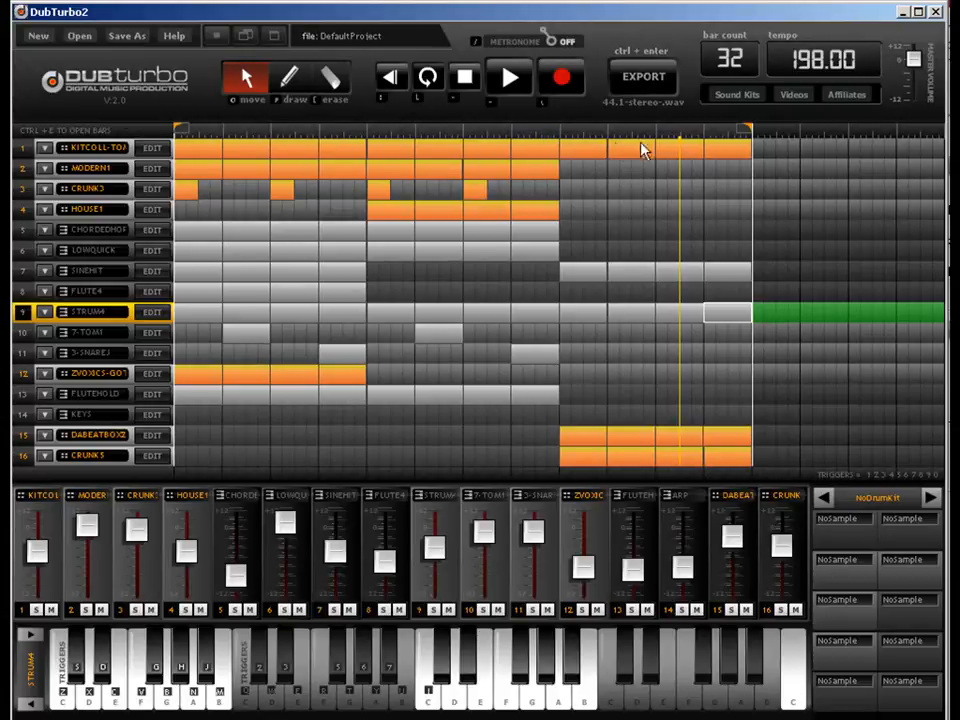
{"action": "left_click_drag", "start_coordinate": [752, 135], "coordinate": [938, 130]}
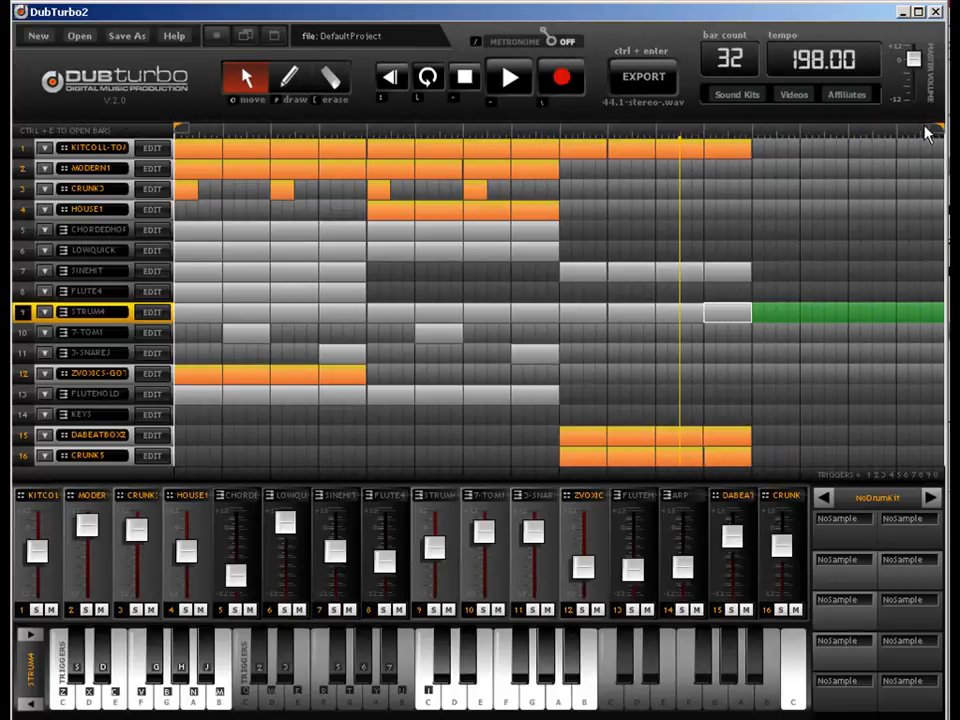
{"action": "left_click", "coordinate": [538, 149]}
{"action": "left_click", "coordinate": [537, 172]}
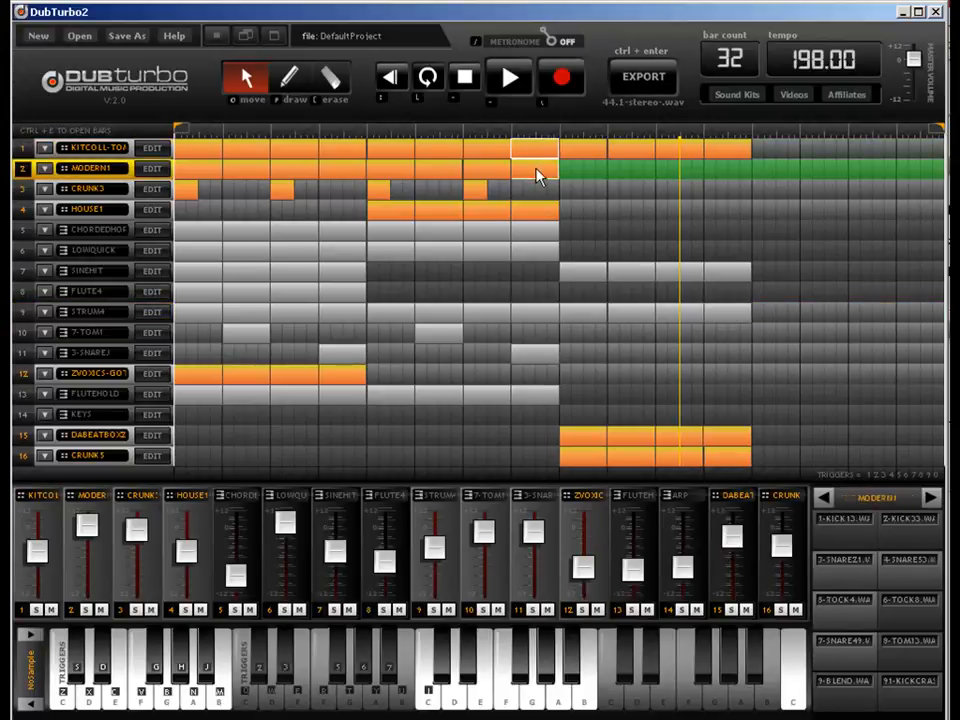
{"action": "left_click_drag", "start_coordinate": [474, 172], "coordinate": [448, 175]}
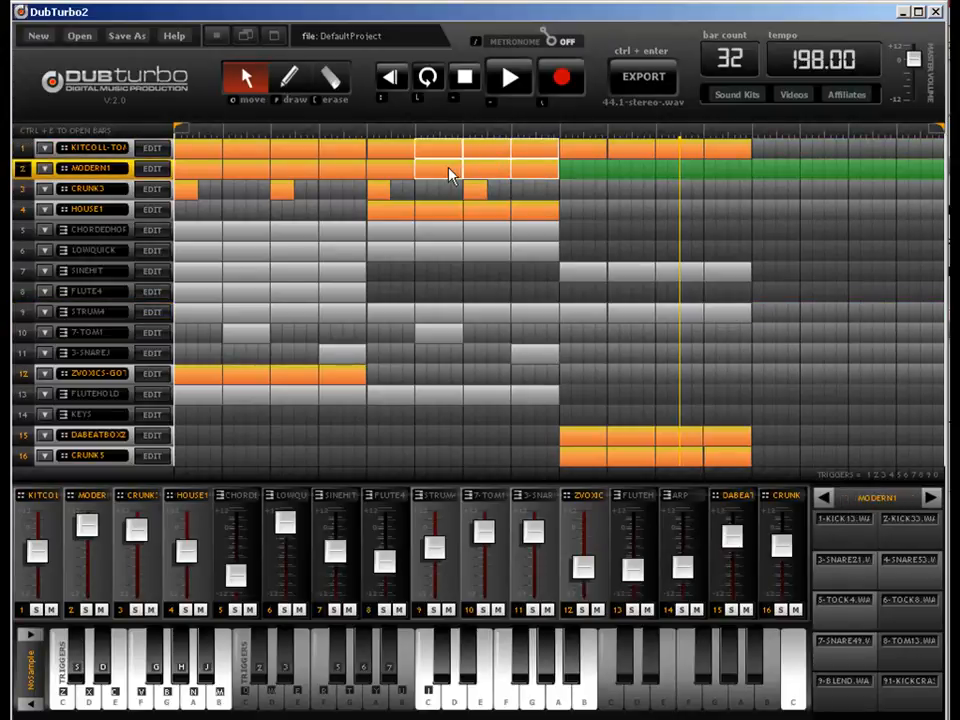
{"action": "left_click", "coordinate": [395, 155], "text": "shift"}
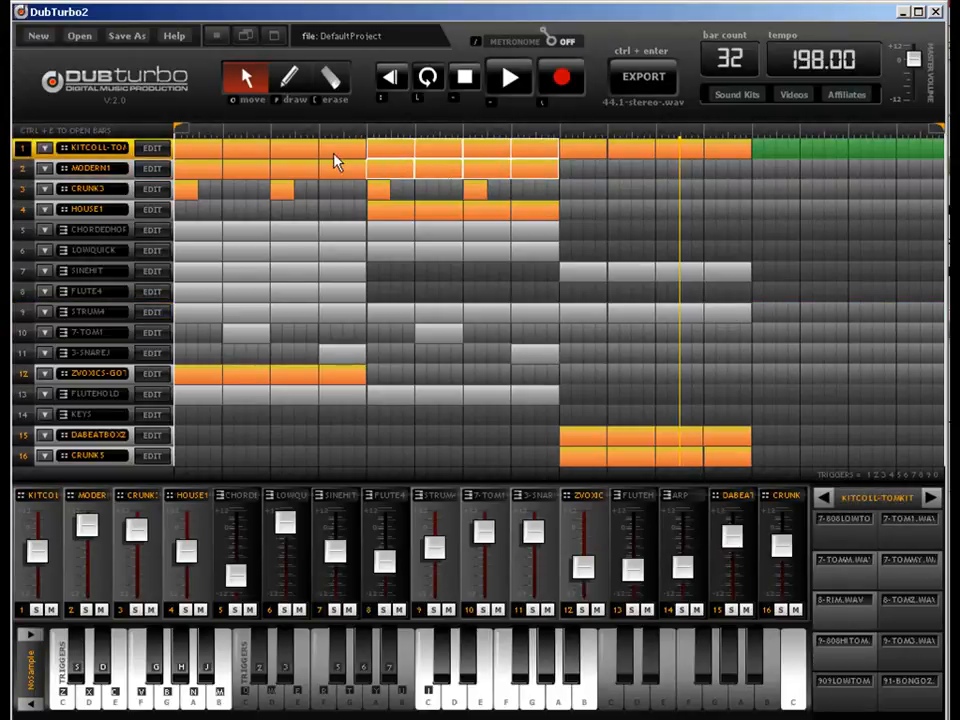
Copy the bars 1–8 blocks of KITCOLL-TOMKIT, MODERN1 and CRUNK3 together to bars 25–32.
{"action": "left_click", "coordinate": [205, 191]}
{"action": "left_click", "coordinate": [280, 194], "text": "shift"}
{"action": "left_click", "coordinate": [244, 174], "text": "shift"}
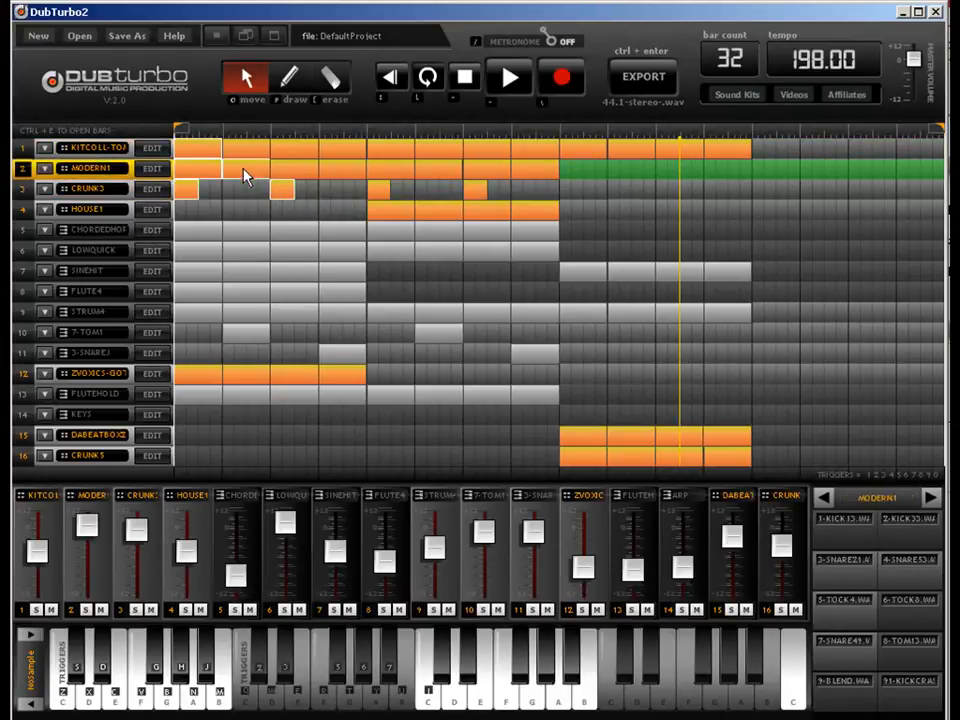
{"action": "left_click", "coordinate": [250, 153], "text": "shift"}
{"action": "left_click", "coordinate": [286, 169], "text": "shift"}
{"action": "left_click", "coordinate": [299, 151], "text": "shift"}
{"action": "left_click", "coordinate": [344, 149], "text": "shift"}
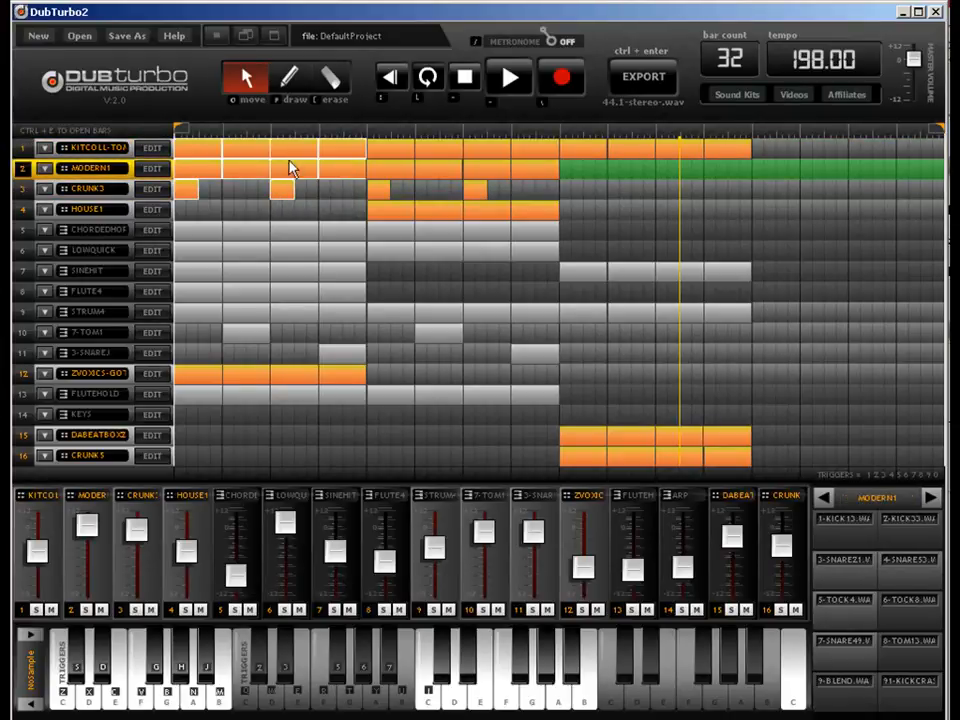
{"action": "left_click_drag", "start_coordinate": [231, 159], "coordinate": [810, 158]}
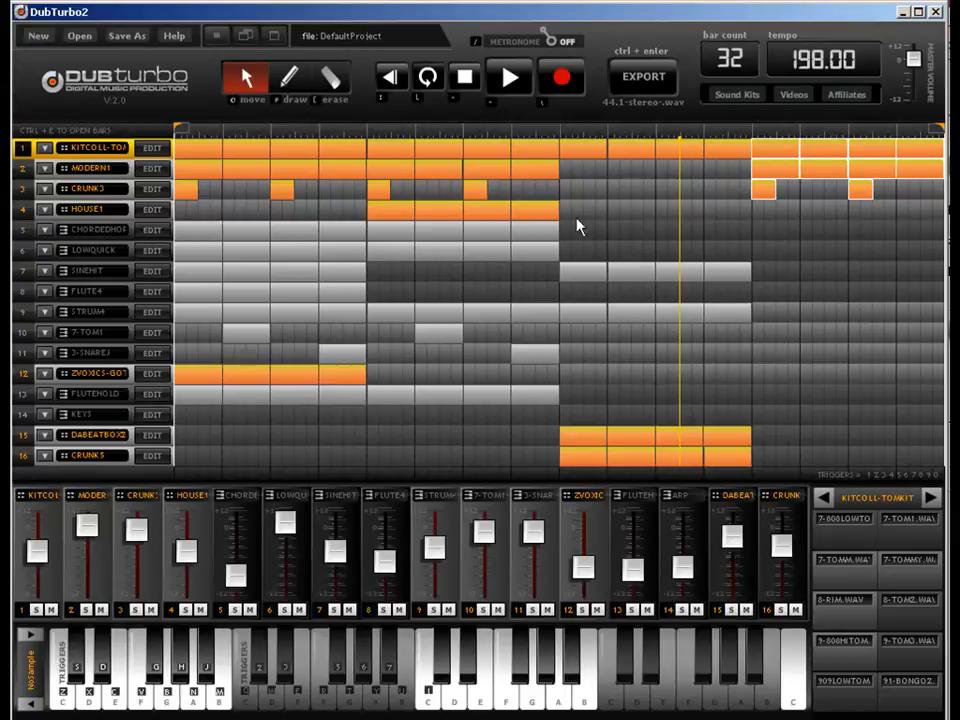
Copy the bars 1–8 blocks of CHORDEDHOP, LOWQUICK, SINEHIT, FLUTE4, STRUM4 and 7-TOM1 together to bars 25–32.
{"action": "left_click", "coordinate": [539, 237]}
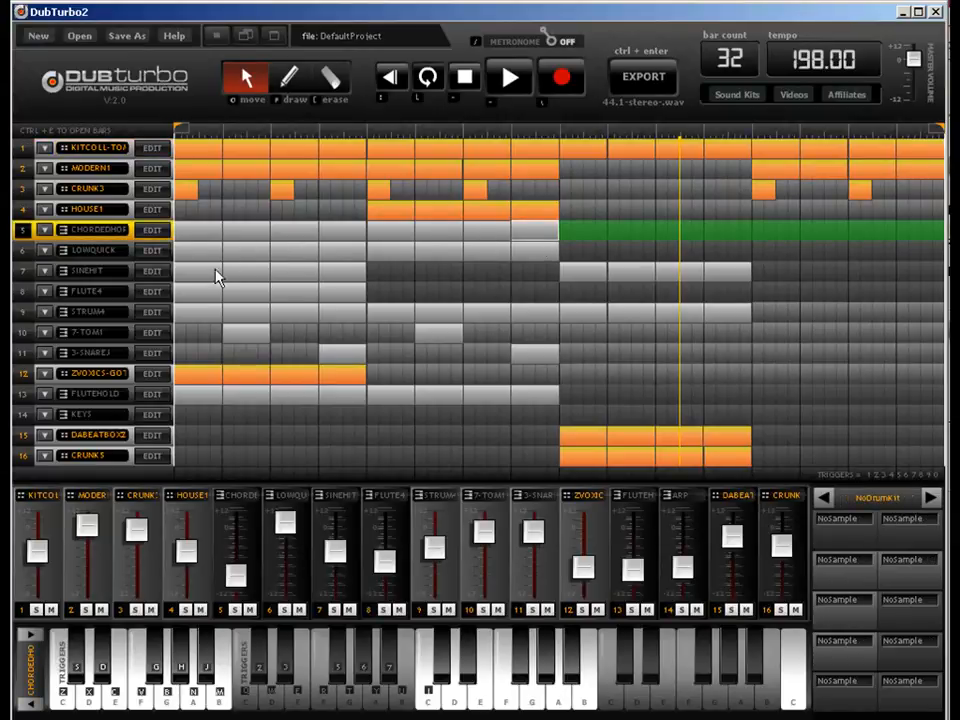
{"action": "left_click", "coordinate": [195, 230]}
{"action": "left_click", "coordinate": [197, 252], "text": "shift"}
{"action": "left_click", "coordinate": [200, 274], "text": "shift"}
{"action": "left_click", "coordinate": [200, 293], "text": "shift"}
{"action": "left_click", "coordinate": [200, 313], "text": "shift"}
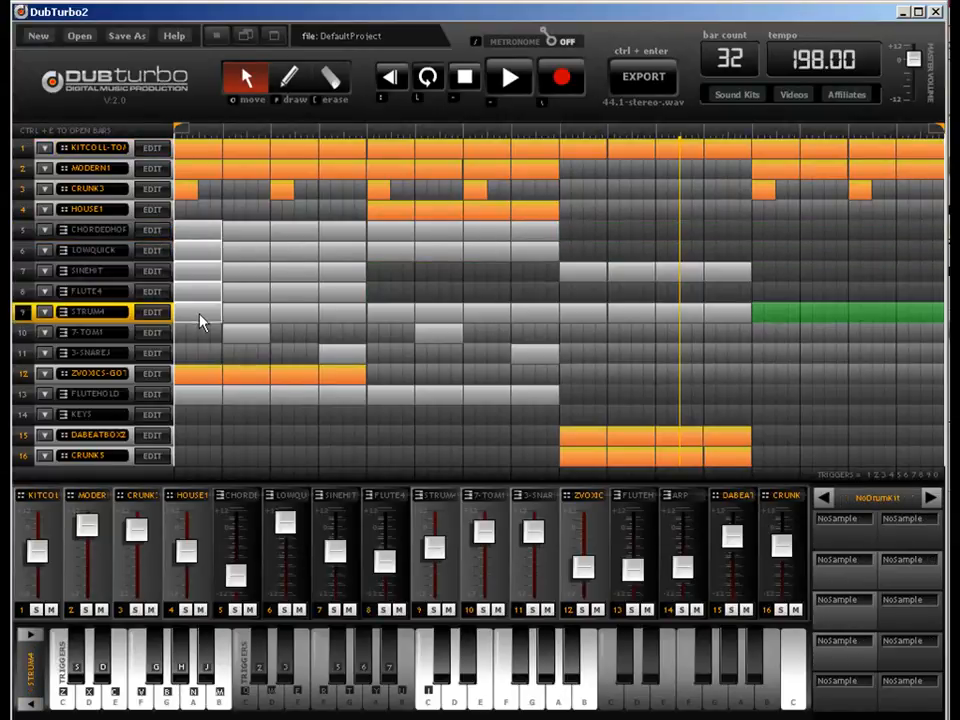
{"action": "left_click", "coordinate": [247, 294], "text": "shift"}
{"action": "left_click", "coordinate": [247, 272], "text": "shift"}
{"action": "left_click", "coordinate": [248, 249], "text": "shift"}
{"action": "left_click", "coordinate": [249, 233], "text": "shift"}
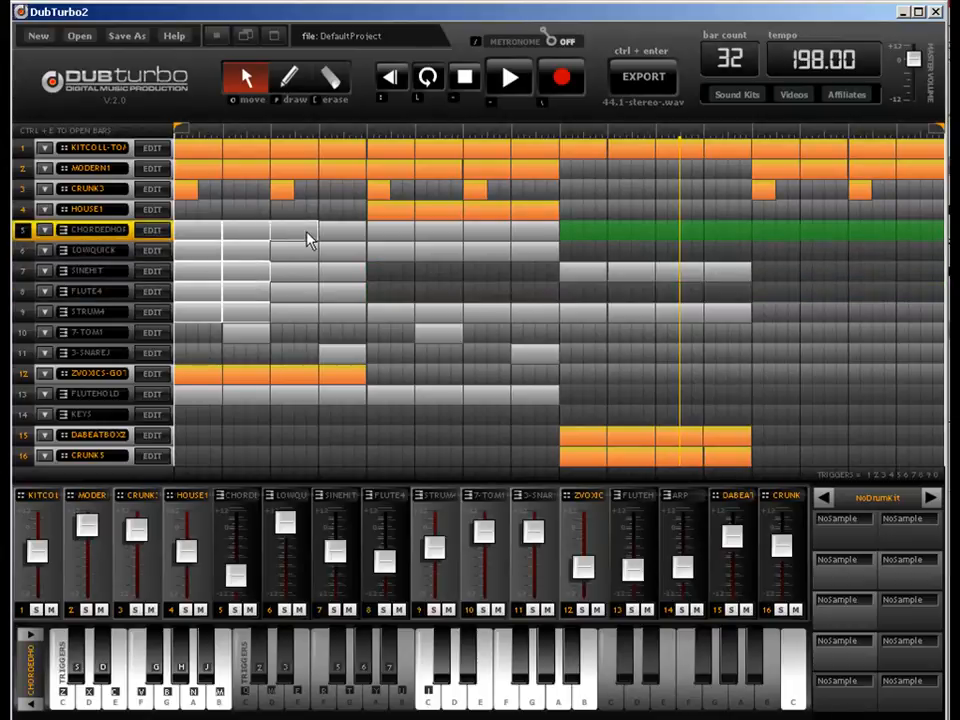
{"action": "left_click", "coordinate": [306, 231], "text": "shift"}
{"action": "left_click", "coordinate": [297, 246], "text": "shift"}
{"action": "left_click", "coordinate": [292, 272], "text": "shift"}
{"action": "left_click", "coordinate": [293, 292], "text": "shift"}
{"action": "left_click", "coordinate": [295, 312], "text": "shift"}
{"action": "left_click", "coordinate": [343, 313], "text": "shift"}
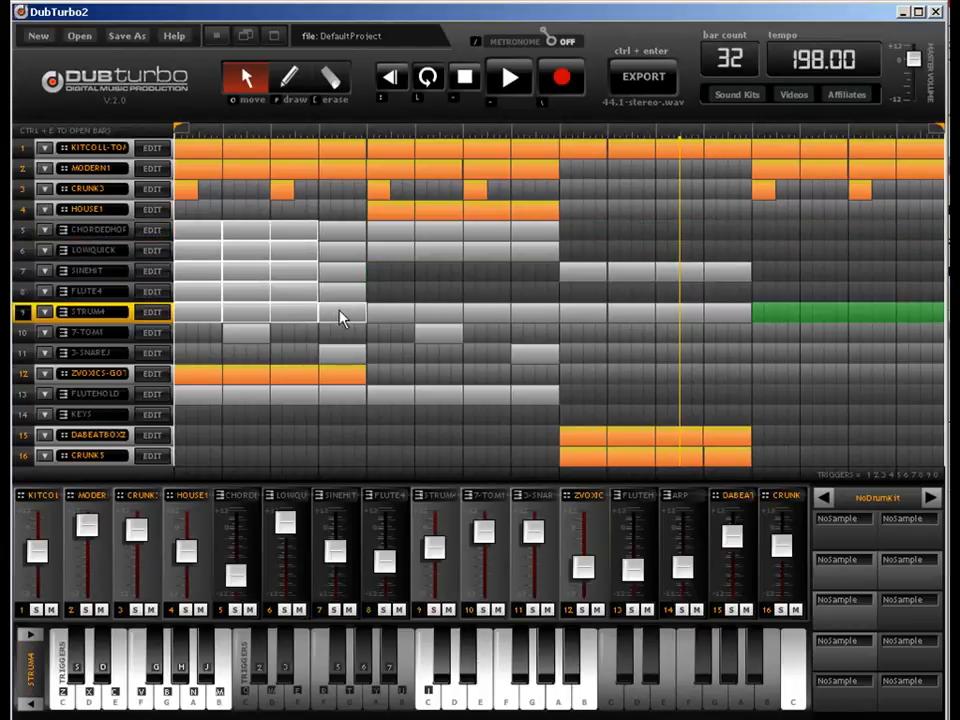
{"action": "left_click", "coordinate": [343, 292], "text": "shift"}
{"action": "left_click", "coordinate": [343, 272], "text": "shift"}
{"action": "left_click", "coordinate": [343, 252], "text": "shift"}
{"action": "left_click", "coordinate": [340, 232], "text": "shift"}
{"action": "left_click", "coordinate": [257, 333], "text": "shift"}
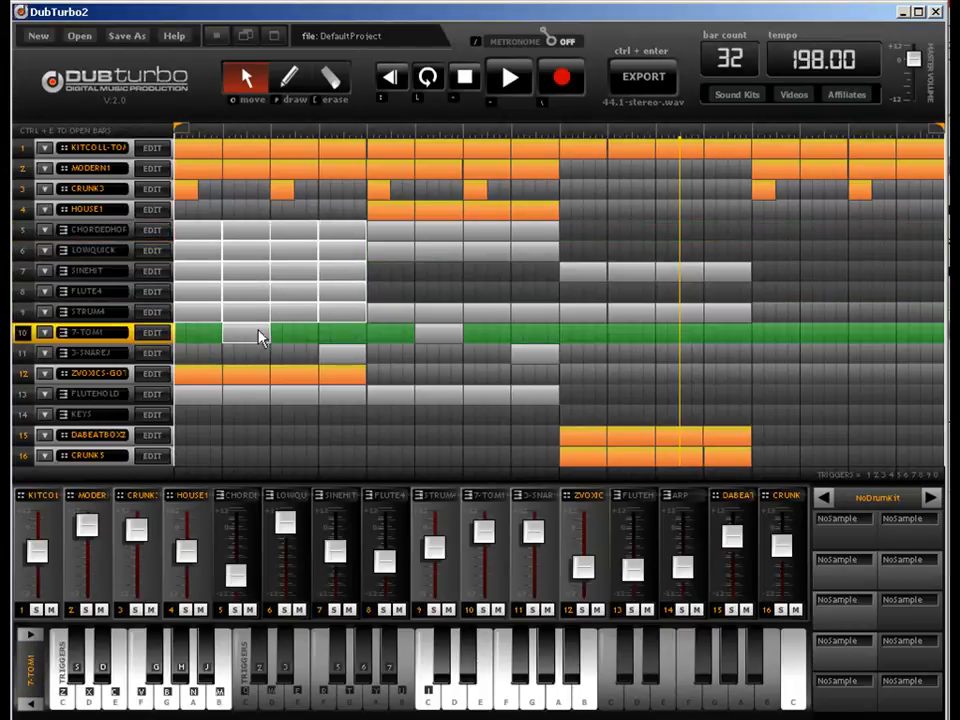
{"action": "left_click_drag", "start_coordinate": [250, 250], "coordinate": [825, 254]}
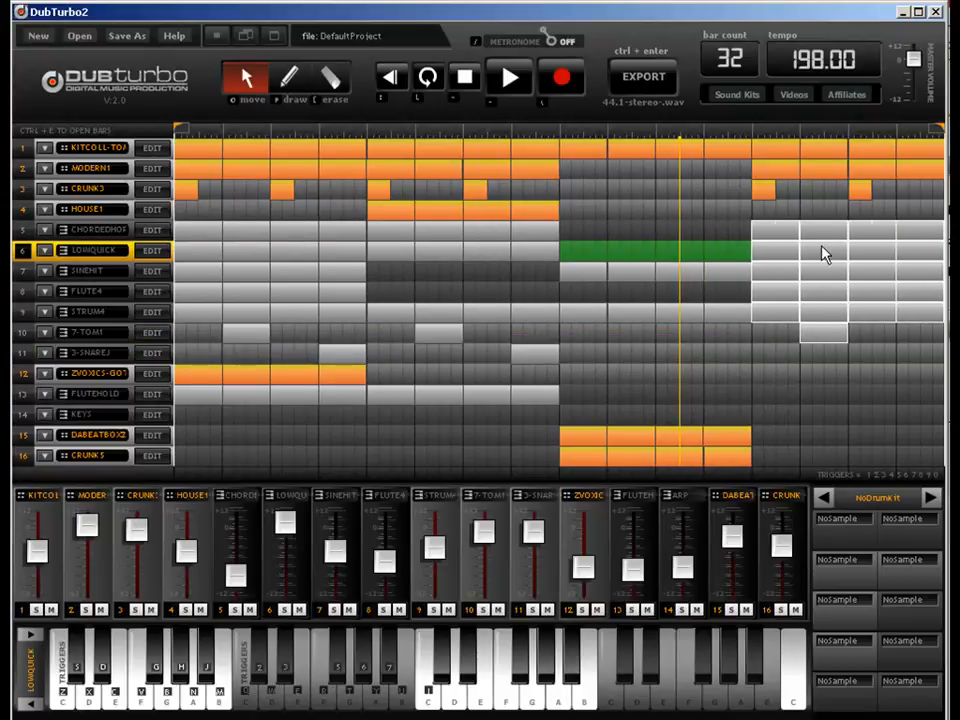
Copy the bars 1–8 blocks of FLUTEHOLD and ZVOXICS-GOTTA to bars 25–32.
{"action": "left_click", "coordinate": [195, 398]}
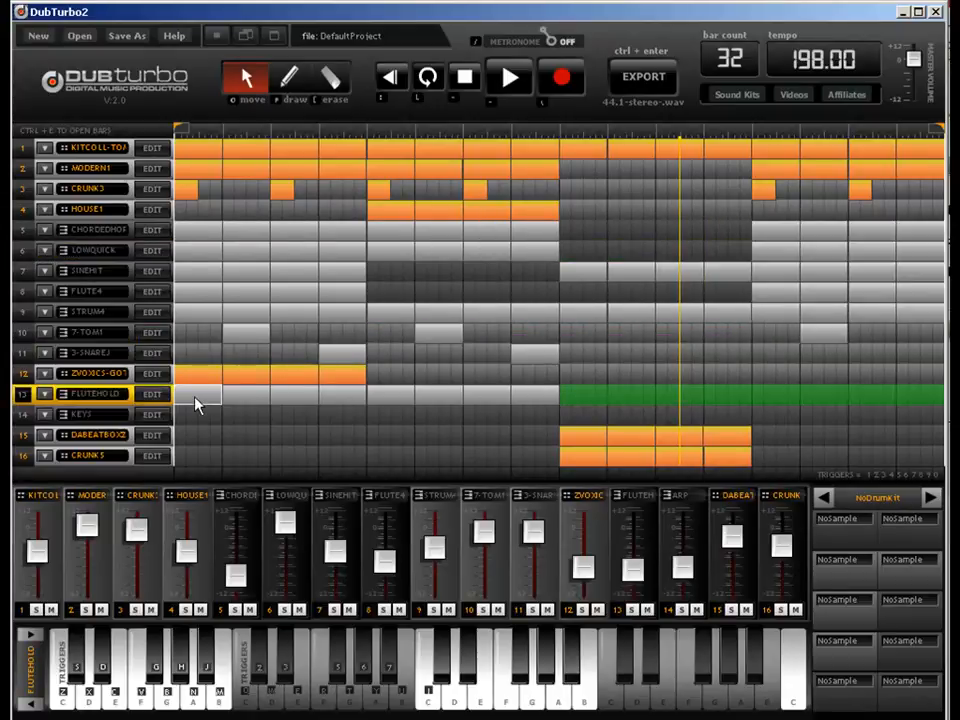
{"action": "left_click", "coordinate": [240, 400], "text": "shift"}
{"action": "left_click_drag", "start_coordinate": [242, 399], "coordinate": [835, 404]}
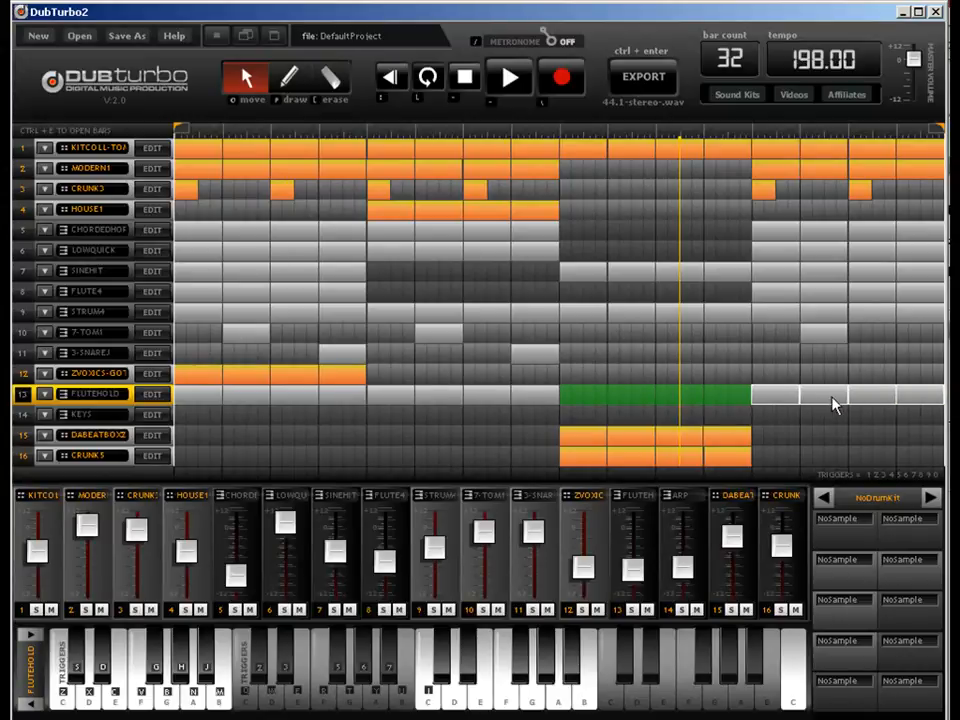
{"action": "left_click", "coordinate": [337, 380]}
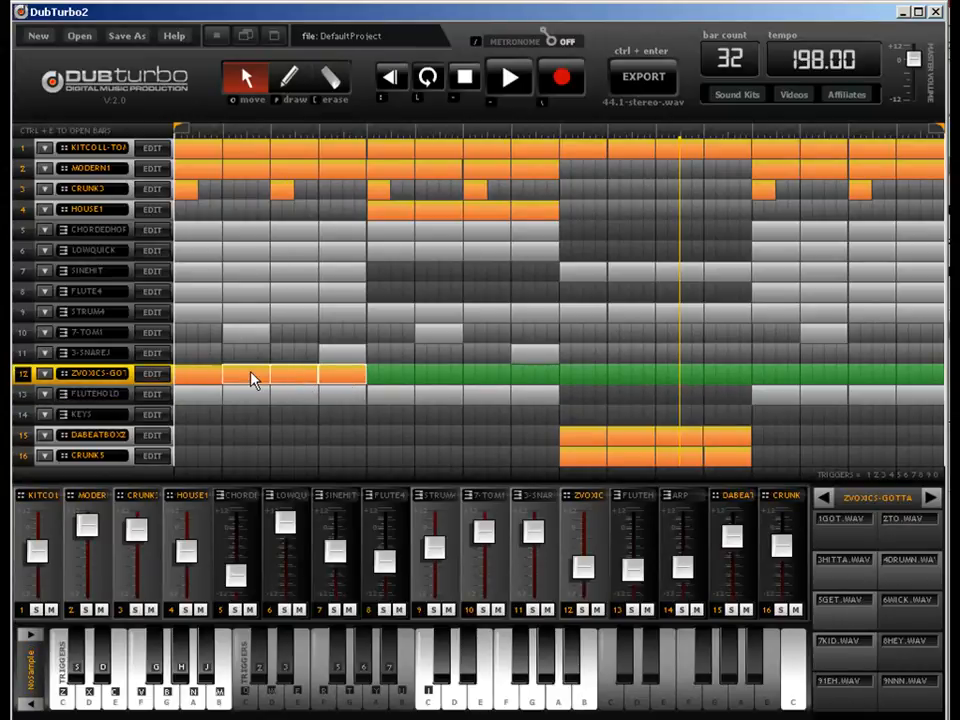
{"action": "left_click_drag", "start_coordinate": [224, 375], "coordinate": [913, 380]}
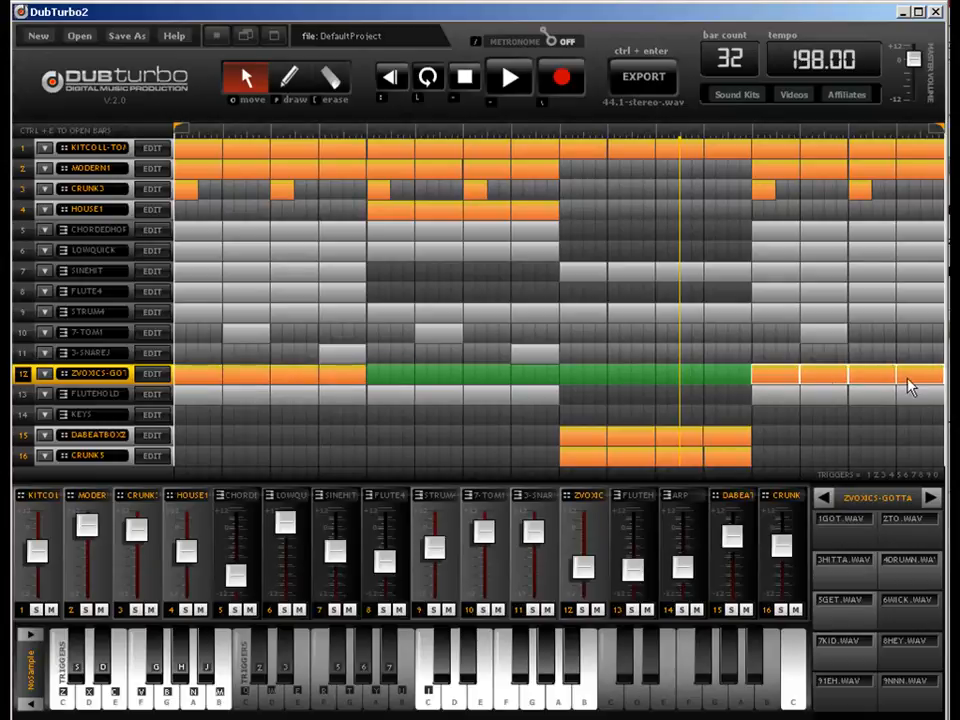
Place a ZVOXICS-GOTTA block at bars 17–18 and a copy of the 3-SNAREJ block at bars 31–32.
{"action": "left_click", "coordinate": [659, 378]}
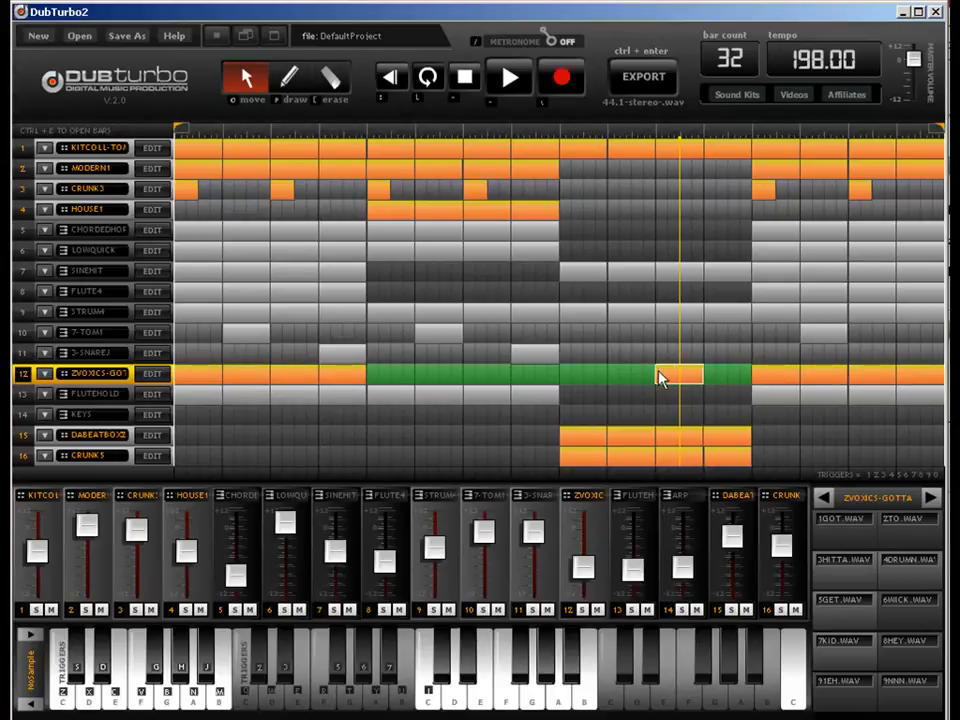
{"action": "left_click_drag", "start_coordinate": [659, 378], "coordinate": [917, 362]}
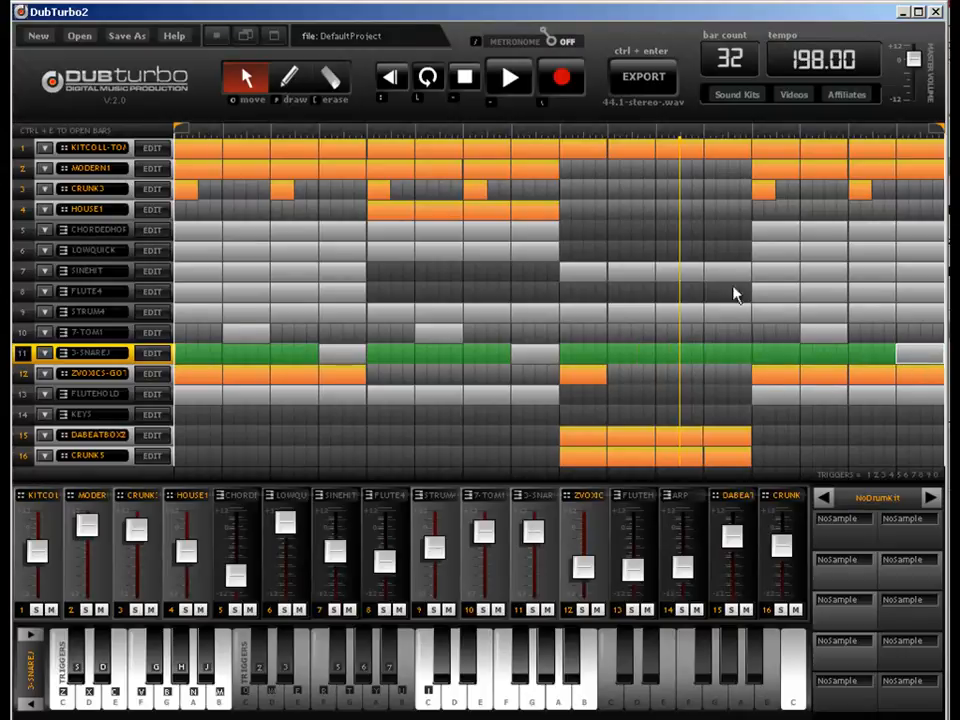
Set the bar count to 64 and extend the loop region over all 64 bars.
{"action": "left_click", "coordinate": [731, 59]}
{"action": "type", "text": "64"}
{"action": "key", "text": "Return"}
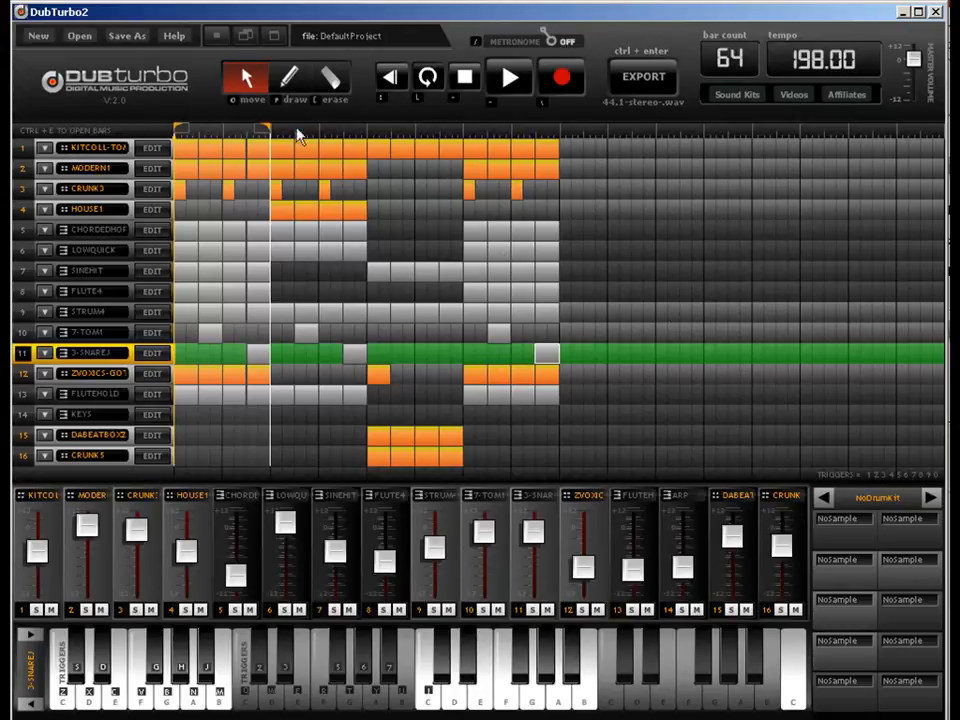
{"action": "left_click_drag", "start_coordinate": [262, 128], "coordinate": [942, 131]}
Copy the complete bars 25–32 section four times in a row to fill bars 33–64.
{"action": "mouse_move", "coordinate": [568, 400]}
{"action": "left_mouse_down"}
{"action": "mouse_move", "coordinate": [472, 146]}
{"action": "mouse_move", "coordinate": [789, 154]}
{"action": "mouse_move", "coordinate": [773, 158]}
{"action": "mouse_move", "coordinate": [877, 148]}
{"action": "left_mouse_up"}
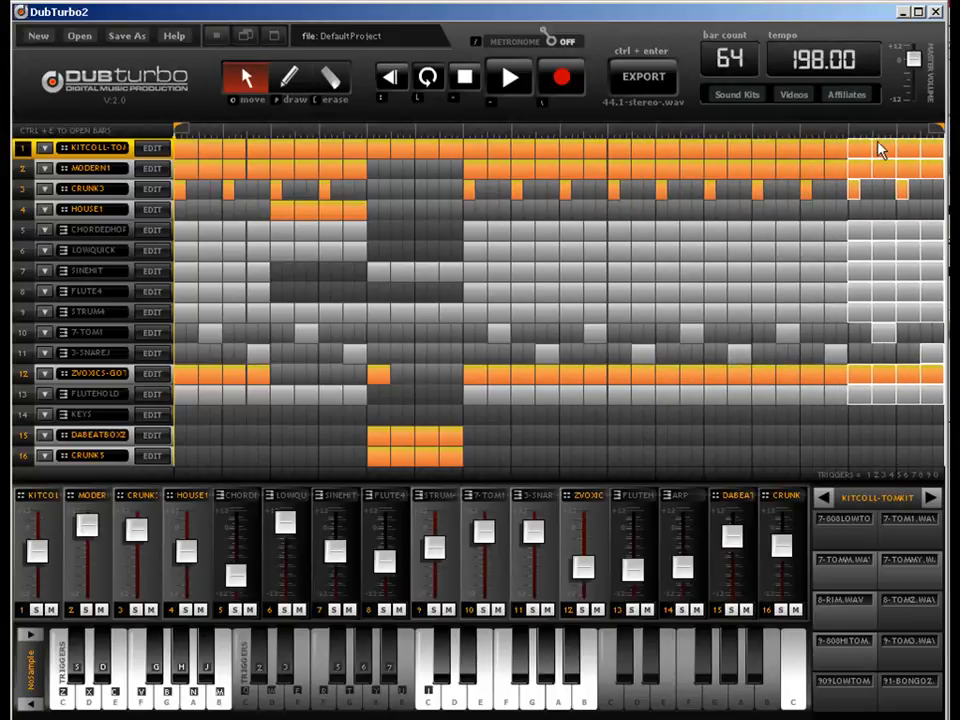
Erase CHORDEDHOP at bars 29–32, LOWQUICK at 33–40, SINEHIT at 41–48, FLUTE4 at 49–56 and STRUM4 at 57–64.
{"action": "left_click", "coordinate": [336, 78]}
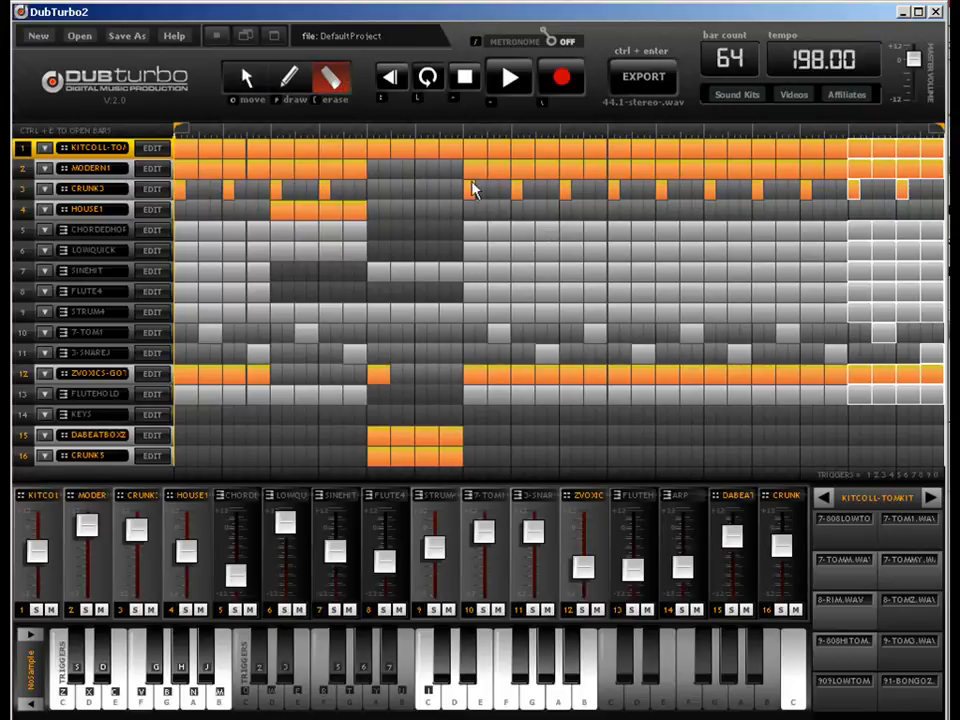
{"action": "left_click", "coordinate": [527, 237]}
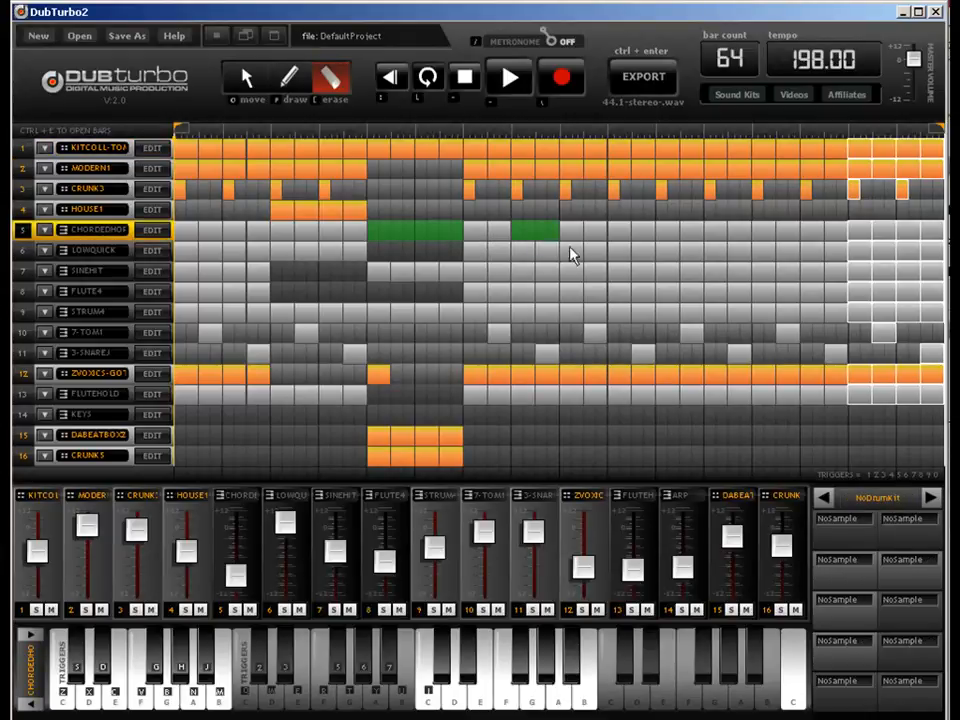
{"action": "left_click", "coordinate": [577, 255]}
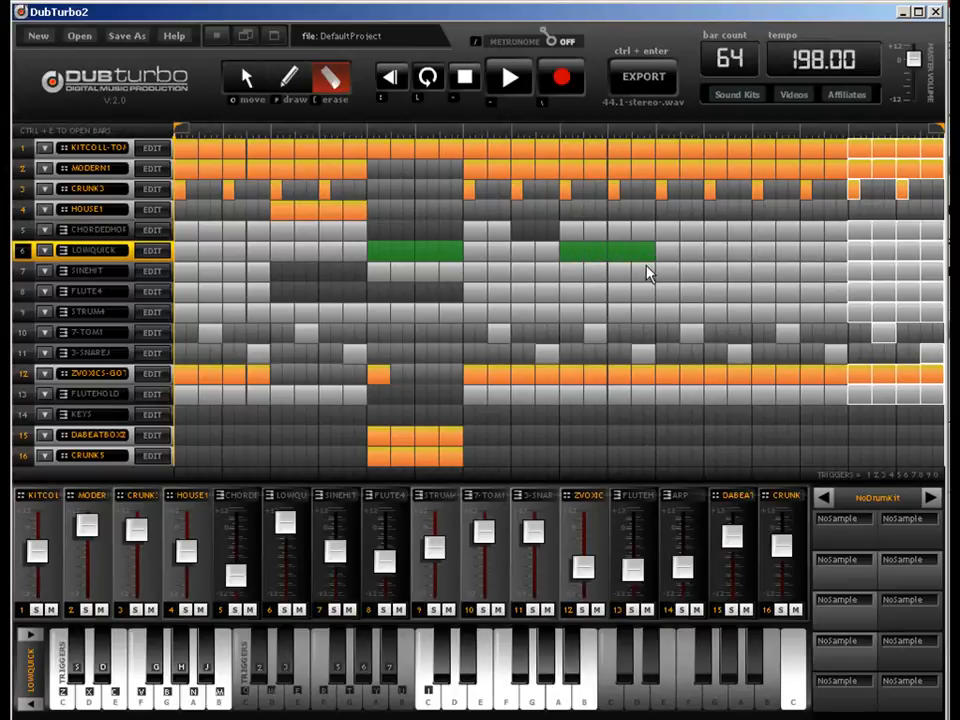
{"action": "left_click", "coordinate": [674, 275]}
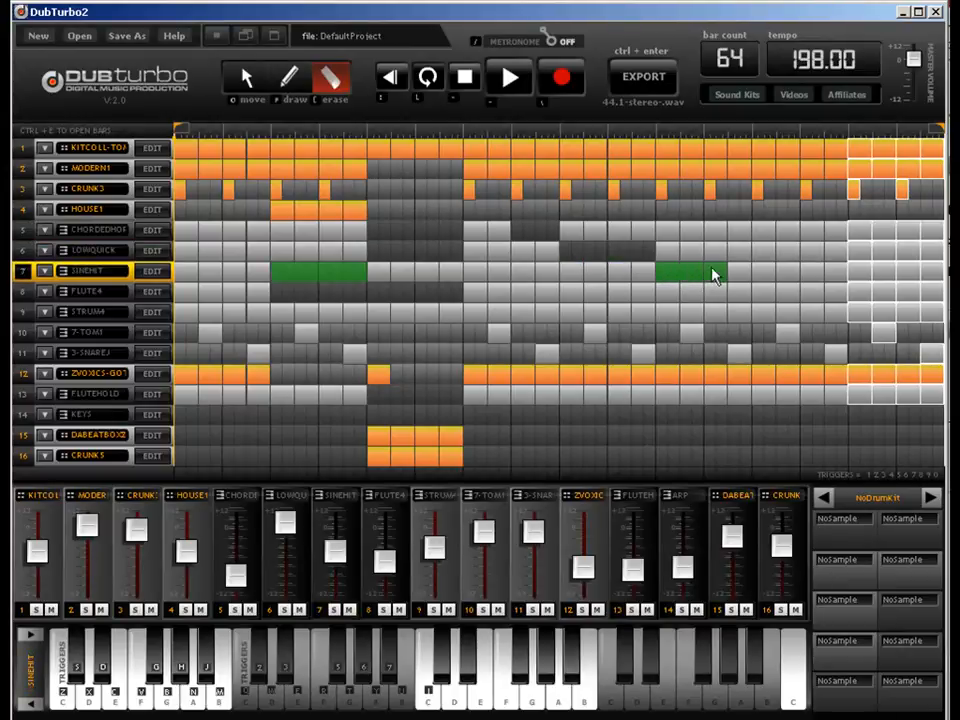
{"action": "left_click", "coordinate": [771, 293]}
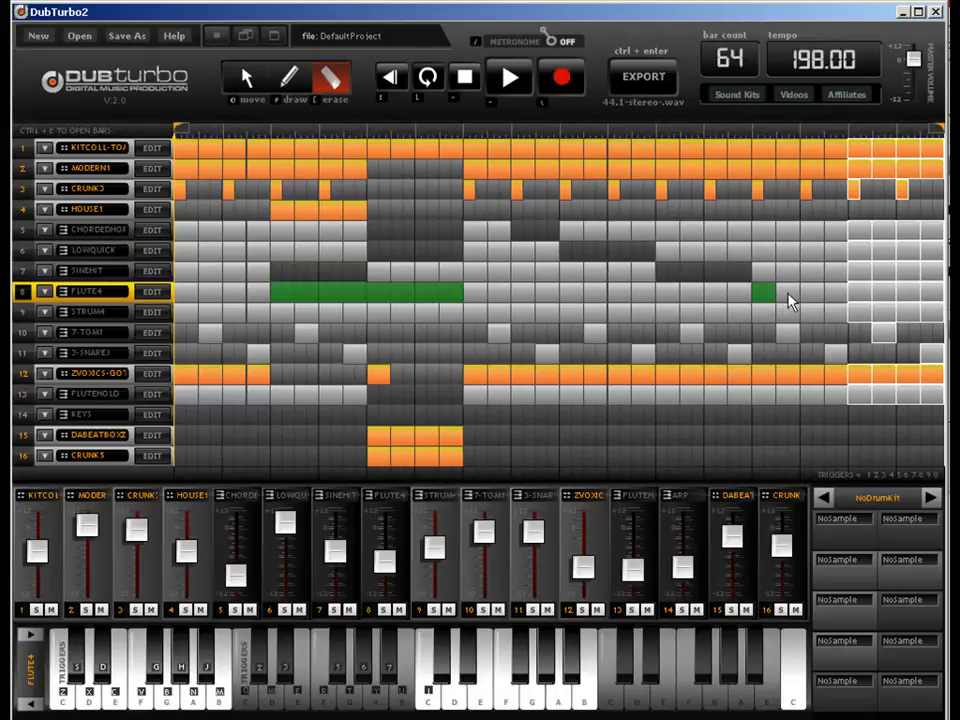
{"action": "mouse_move", "coordinate": [812, 300]}
{"action": "left_mouse_down"}
{"action": "mouse_move", "coordinate": [879, 317]}
{"action": "mouse_move", "coordinate": [941, 317]}
{"action": "left_mouse_up"}
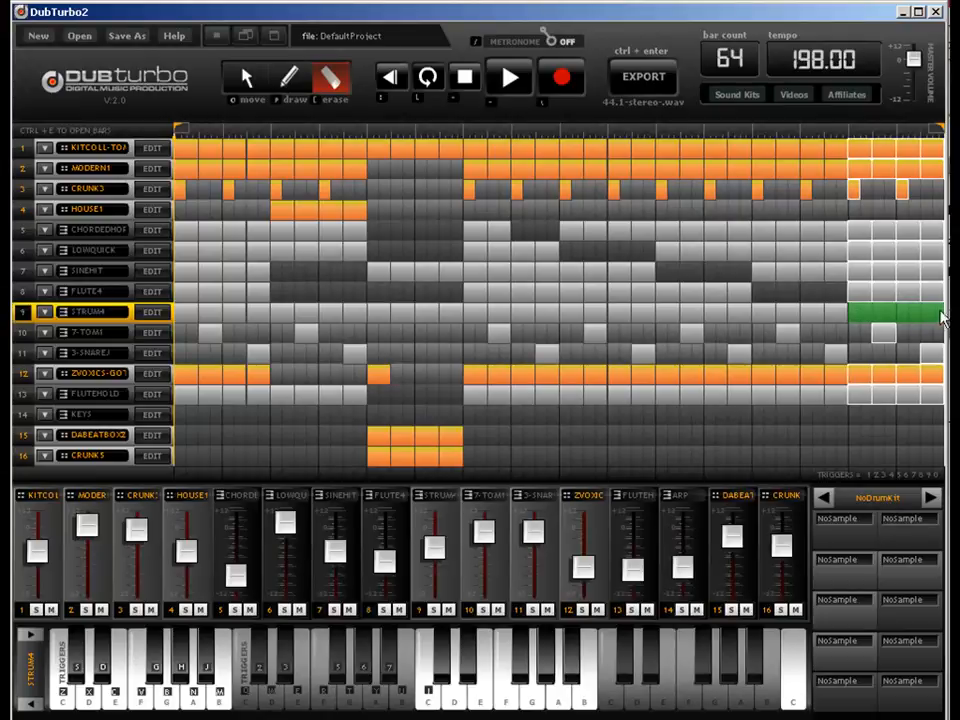
Erase the ZVOXICS-GOTTA blocks at bars 33–48 and the FLUTEHOLD blocks at bars 33–40 and 49–56.
{"action": "left_click_drag", "start_coordinate": [630, 380], "coordinate": [652, 378]}
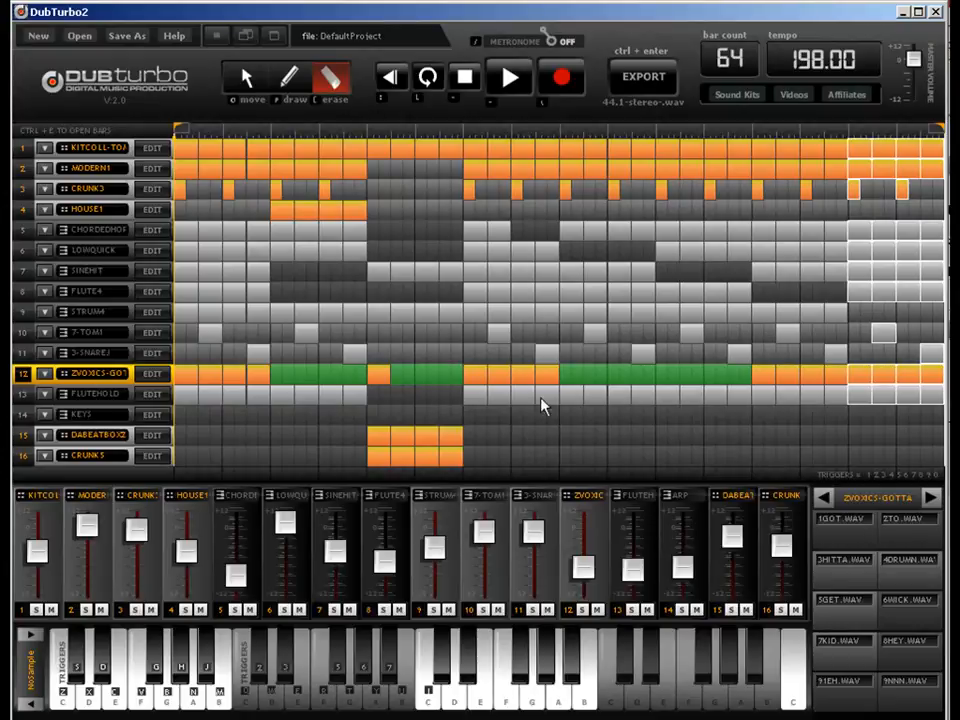
{"action": "left_click", "coordinate": [569, 402]}
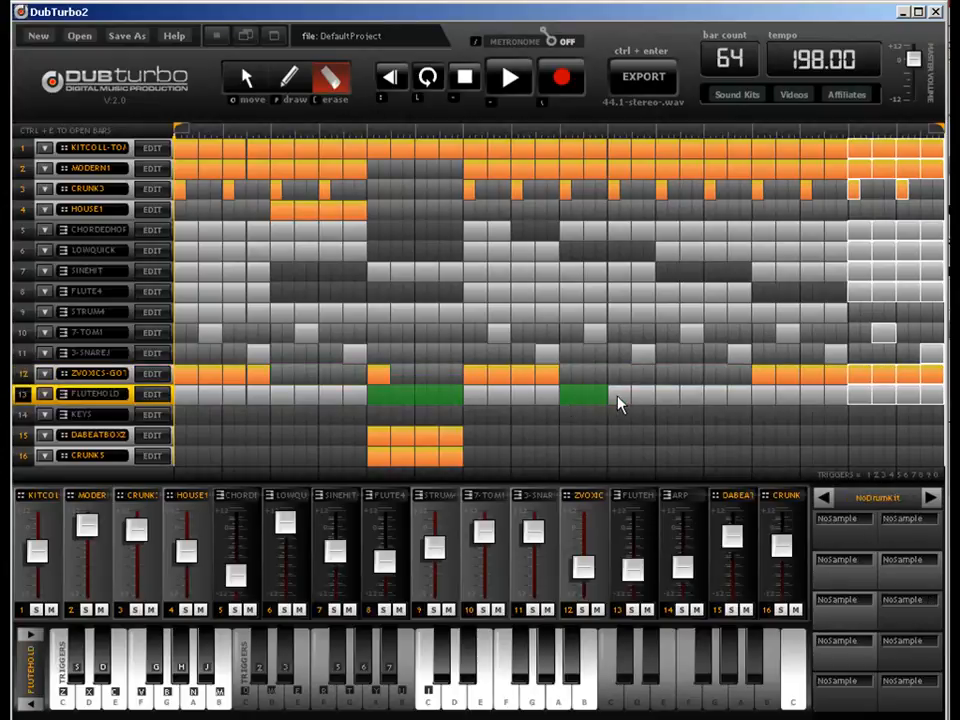
{"action": "left_click_drag", "start_coordinate": [761, 396], "coordinate": [794, 399]}
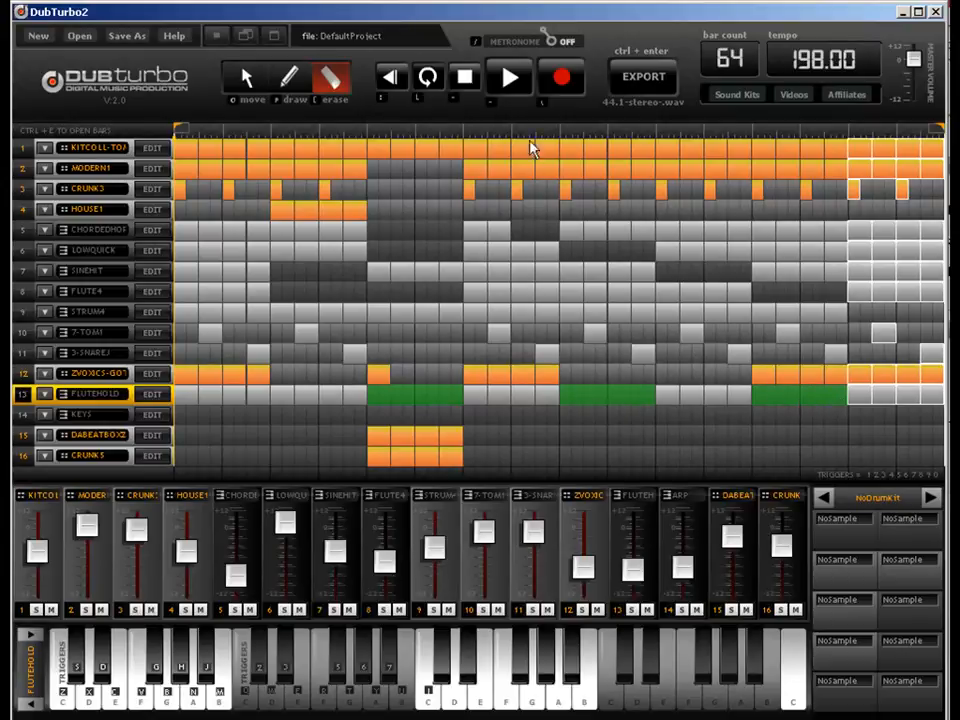
Erase the CHORDEDHOP blocks at bars 41–48 and the LOWQUICK blocks at bars 57–64.
{"action": "key", "text": "q"}
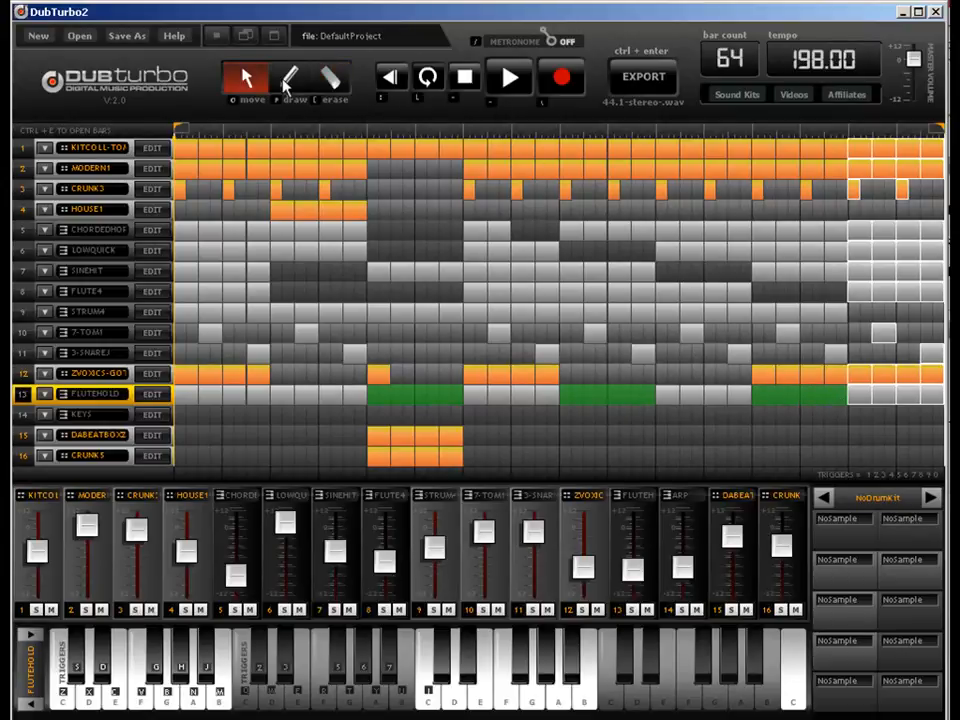
{"action": "key", "text": "e"}
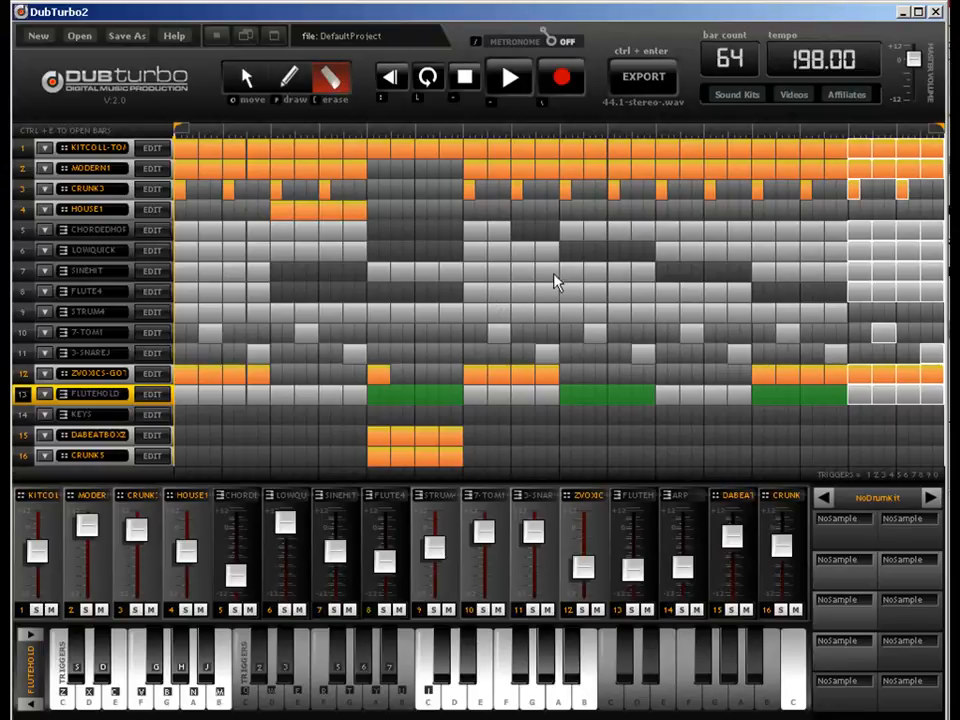
{"action": "left_click", "coordinate": [672, 238]}
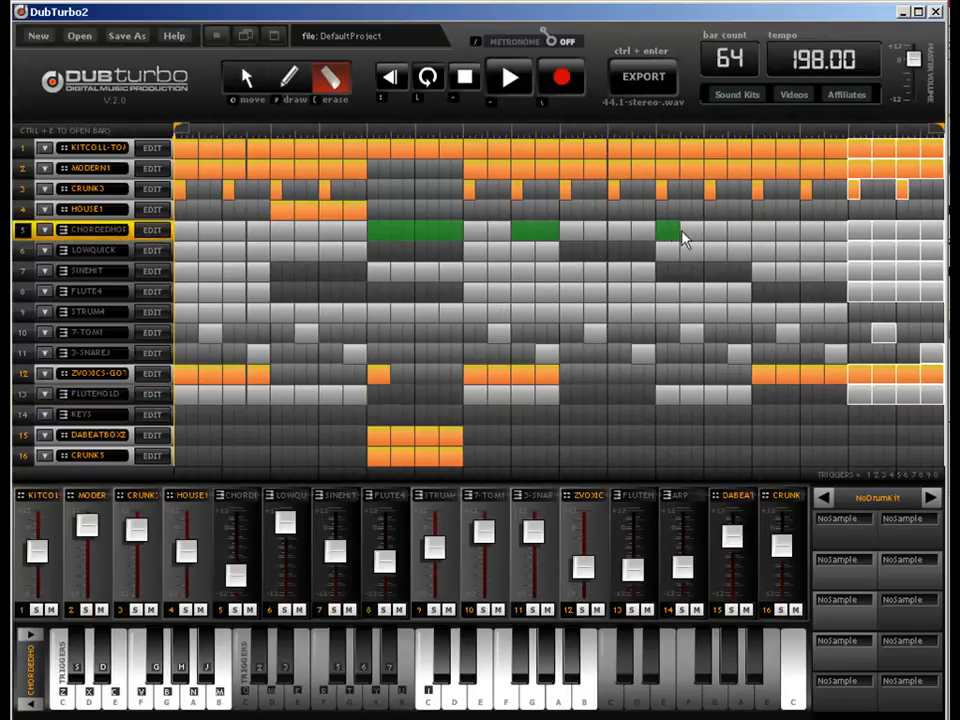
{"action": "mouse_move", "coordinate": [861, 251]}
{"action": "left_mouse_down"}
{"action": "mouse_move", "coordinate": [874, 261]}
{"action": "mouse_move", "coordinate": [935, 260]}
{"action": "left_mouse_up"}
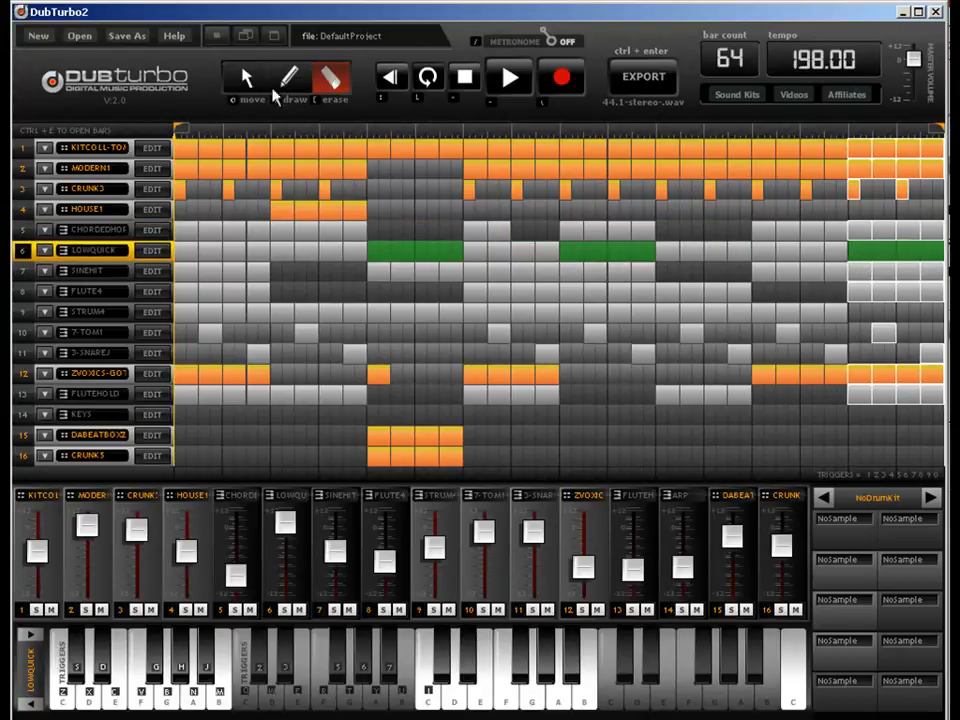
Move SINEHIT's four blocks at bars 33–40 up to the LOWQUICK track.
{"action": "key", "text": "q"}
{"action": "left_click", "coordinate": [770, 457]}
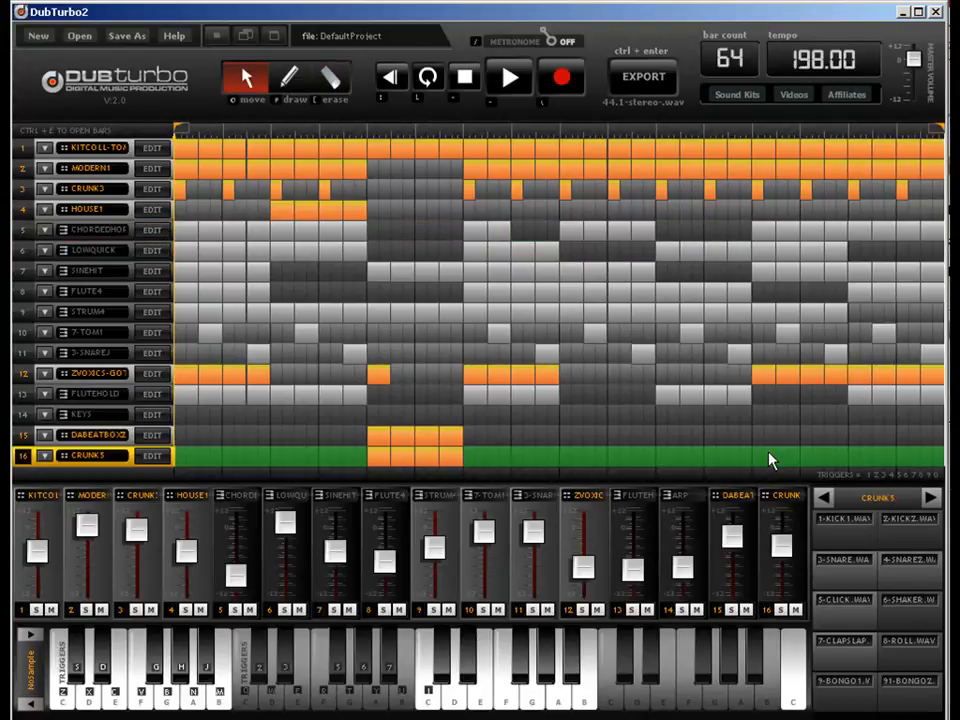
{"action": "left_click", "coordinate": [588, 272]}
{"action": "left_click", "coordinate": [622, 274], "text": "shift"}
{"action": "left_click", "coordinate": [644, 273], "text": "shift"}
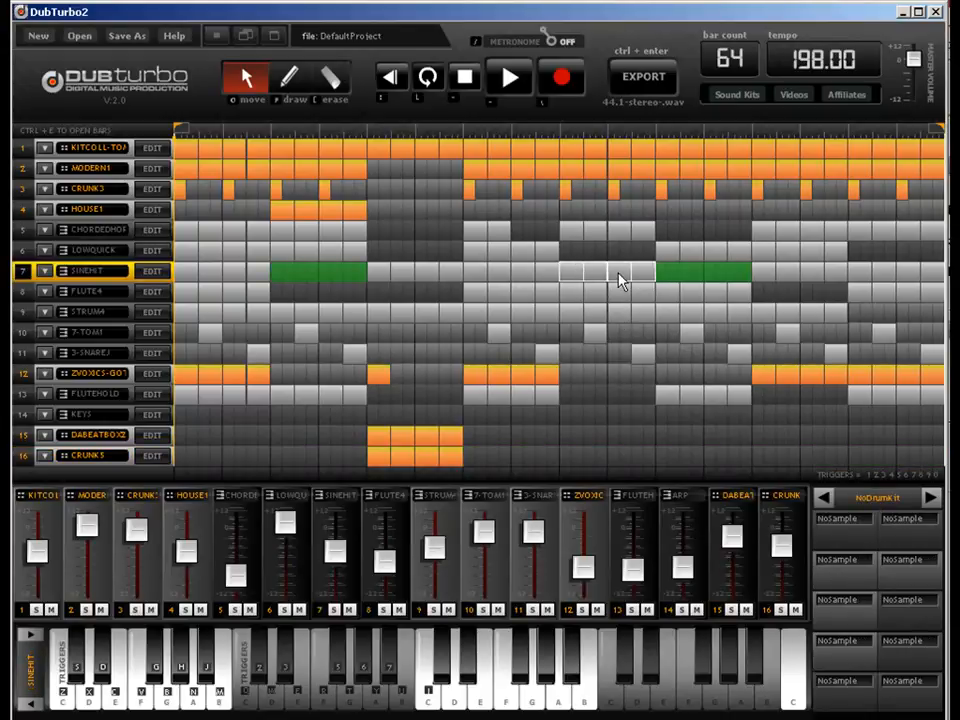
{"action": "left_click_drag", "start_coordinate": [618, 272], "coordinate": [660, 257]}
{"action": "left_click", "coordinate": [596, 246]}
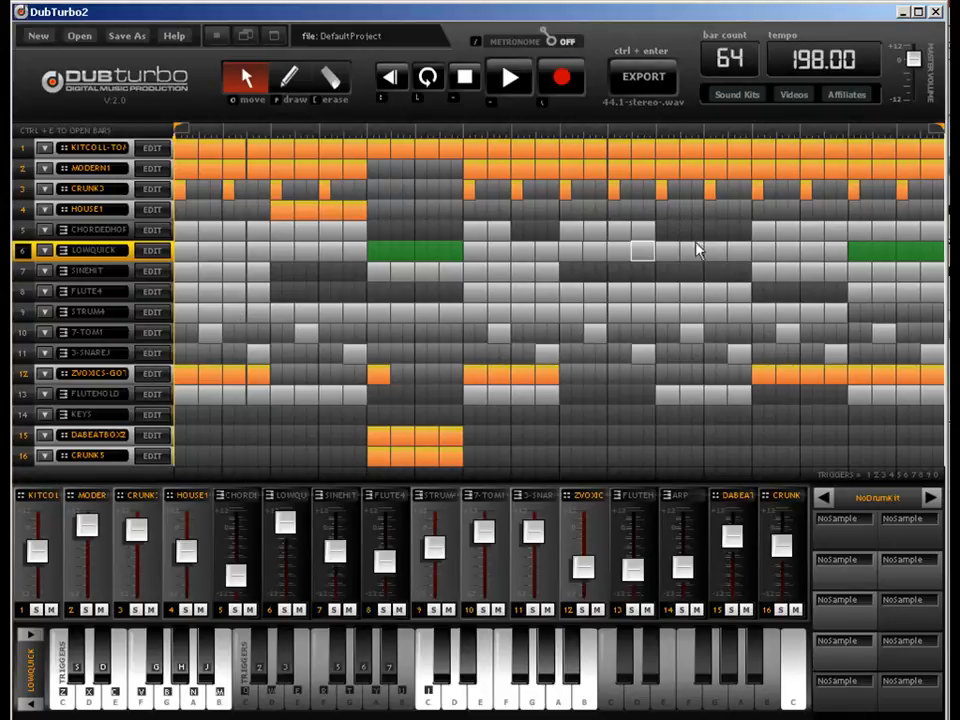
{"action": "left_click", "coordinate": [620, 276]}
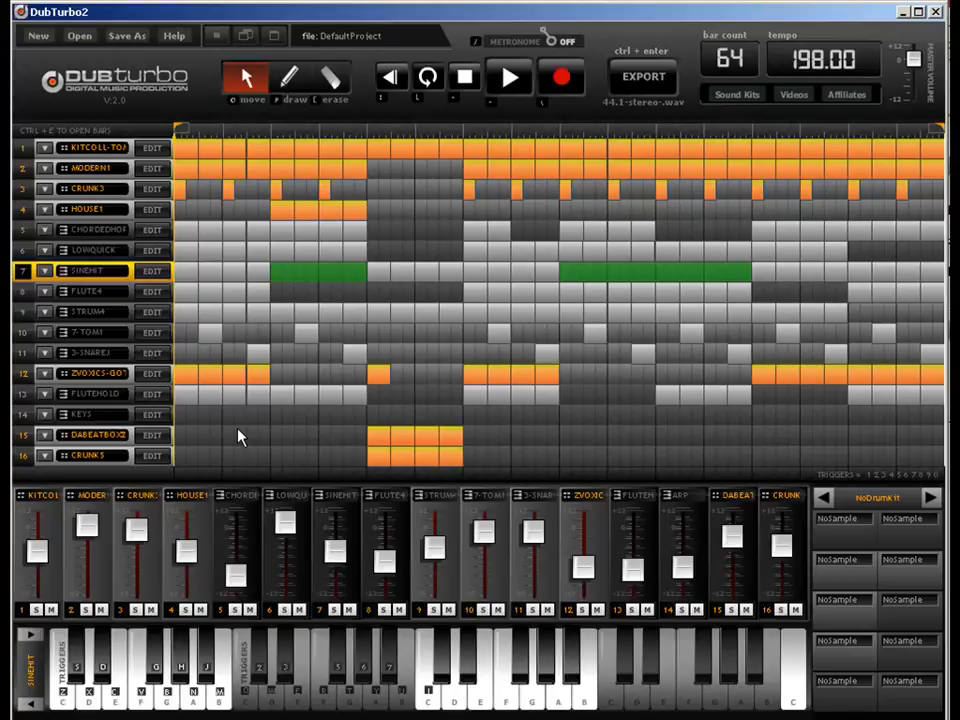
Open the KITCOLL-TOMKIT track for editing.
{"action": "left_click", "coordinate": [148, 150]}
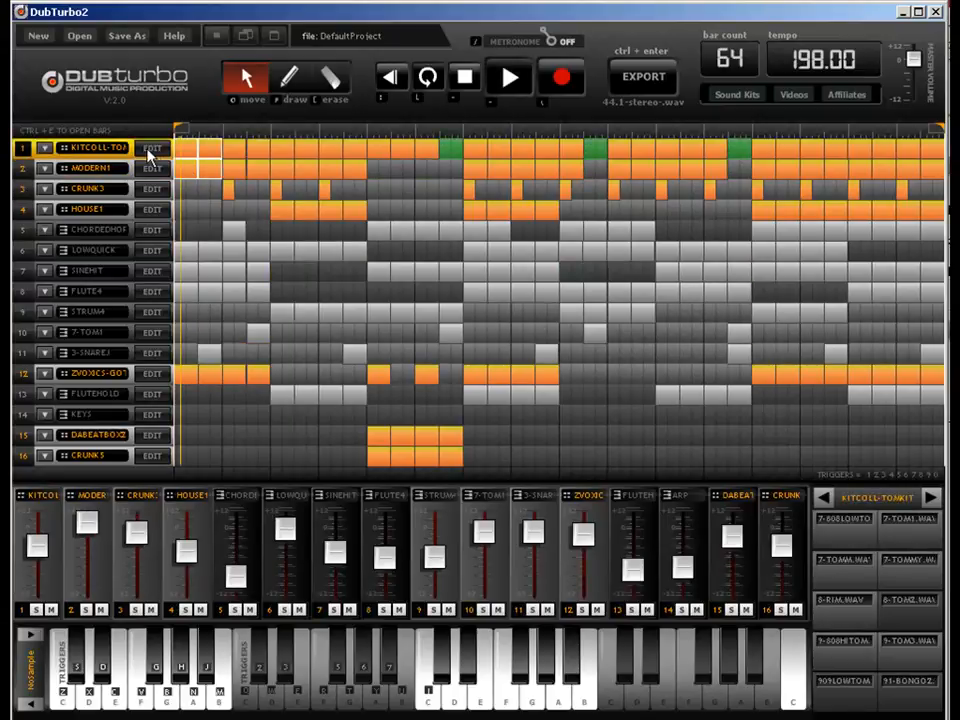